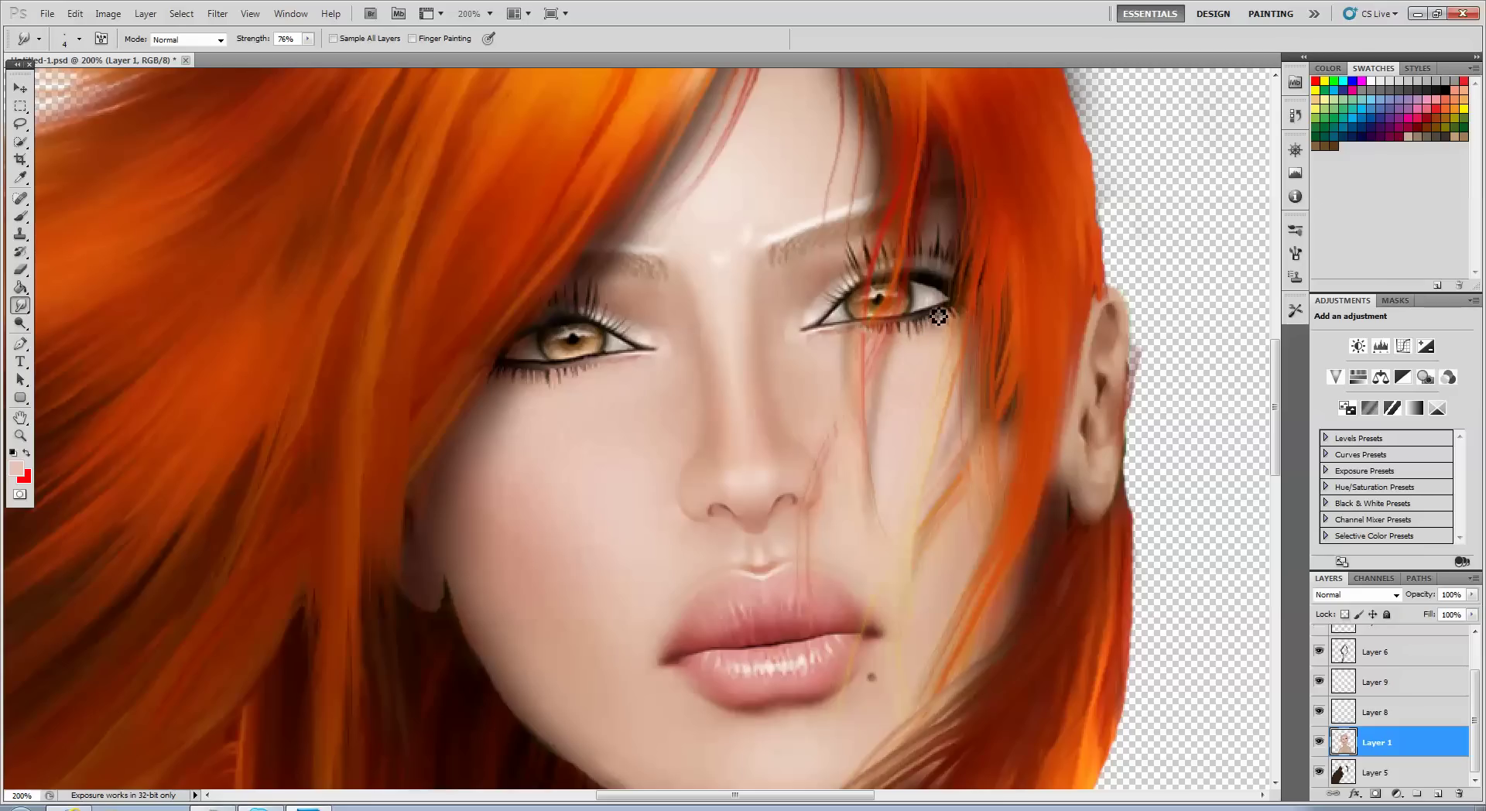
# - Smudge along the lower lashes of the right-hand eye on Layer 1, and set the Smudge brush size to 1 px
pyautogui.moveTo(848, 335); pyautogui.dragTo(957, 312)
pyautogui.moveTo(624, 795); pyautogui.dragTo(654, 795)
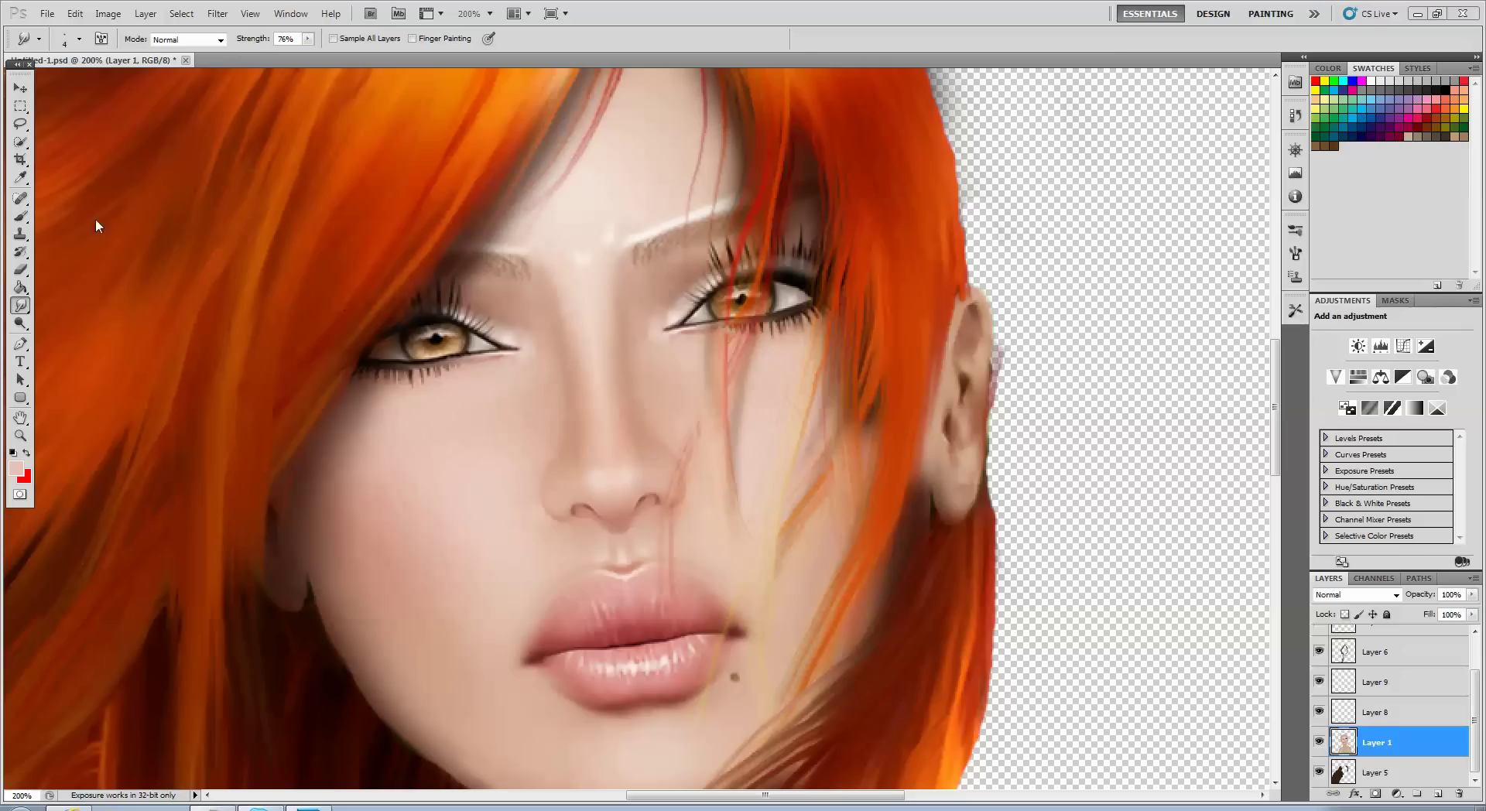
pyautogui.click(79, 39)
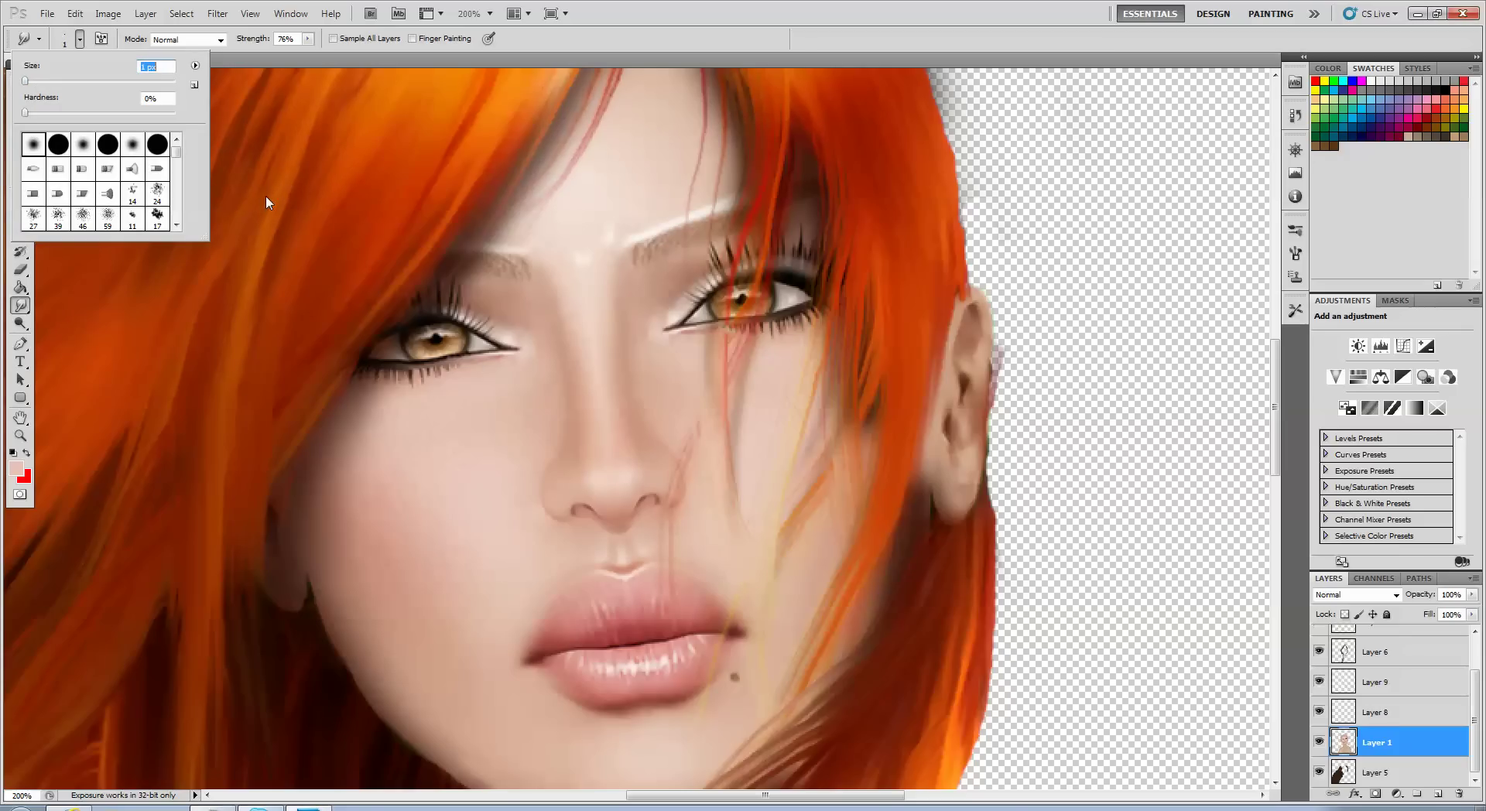
# - Paint thin light highlights along both lower eyelids on Layer 8 with a 1 px soft brush
pyautogui.click(1322, 710)
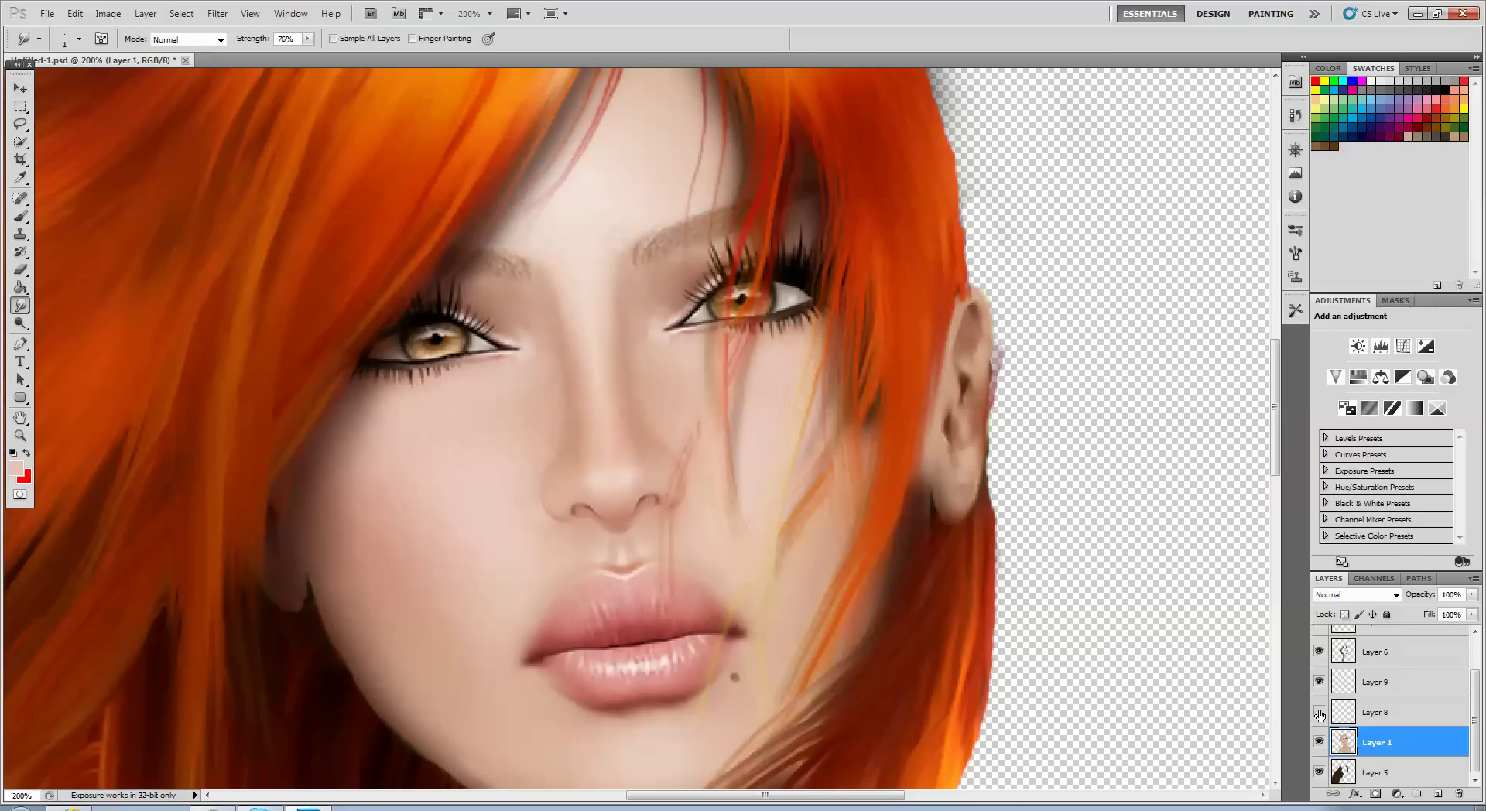
pyautogui.click(1322, 710)
pyautogui.click(1384, 716)
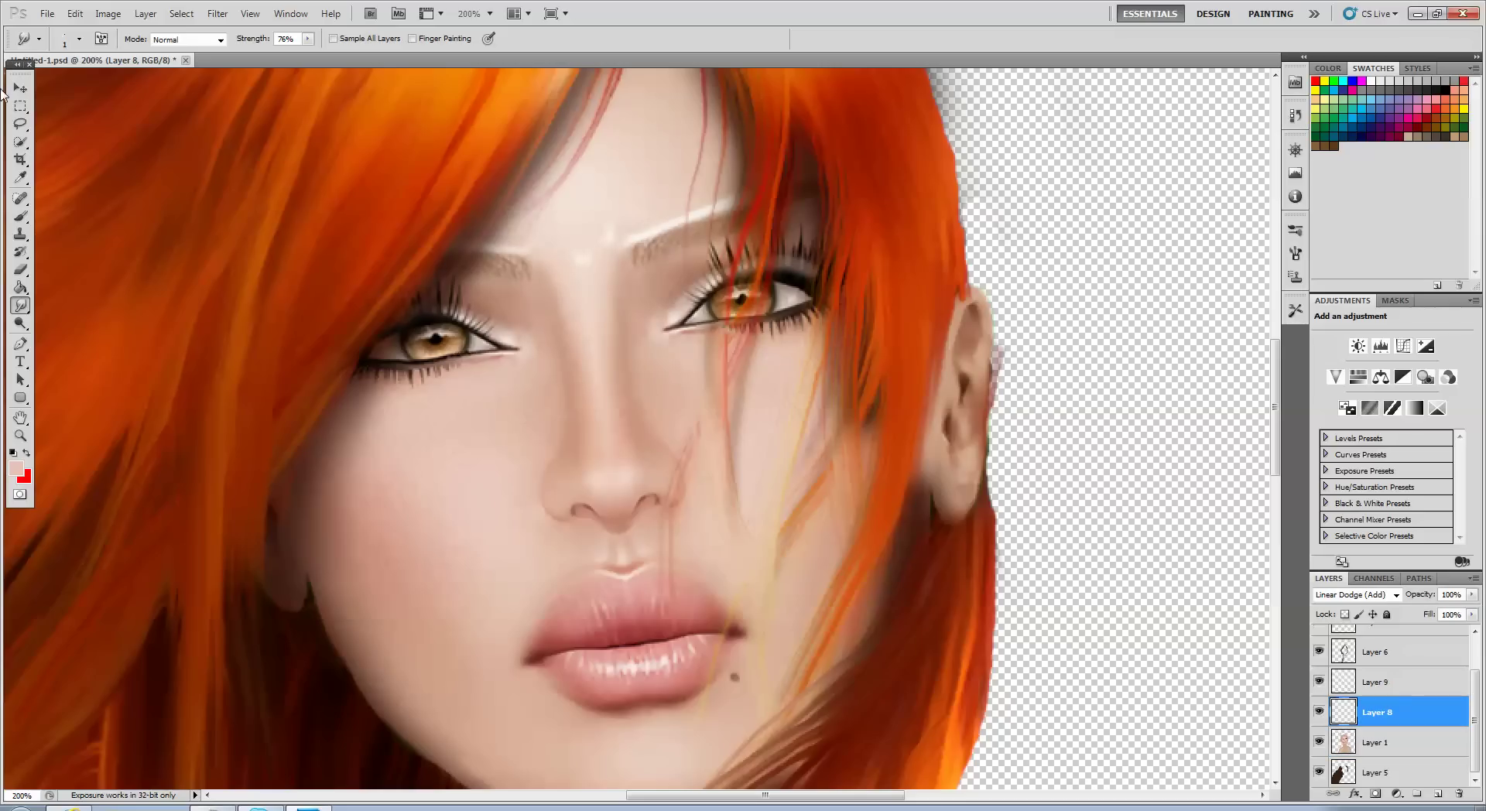
pyautogui.click(21, 216)
pyautogui.click(79, 38)
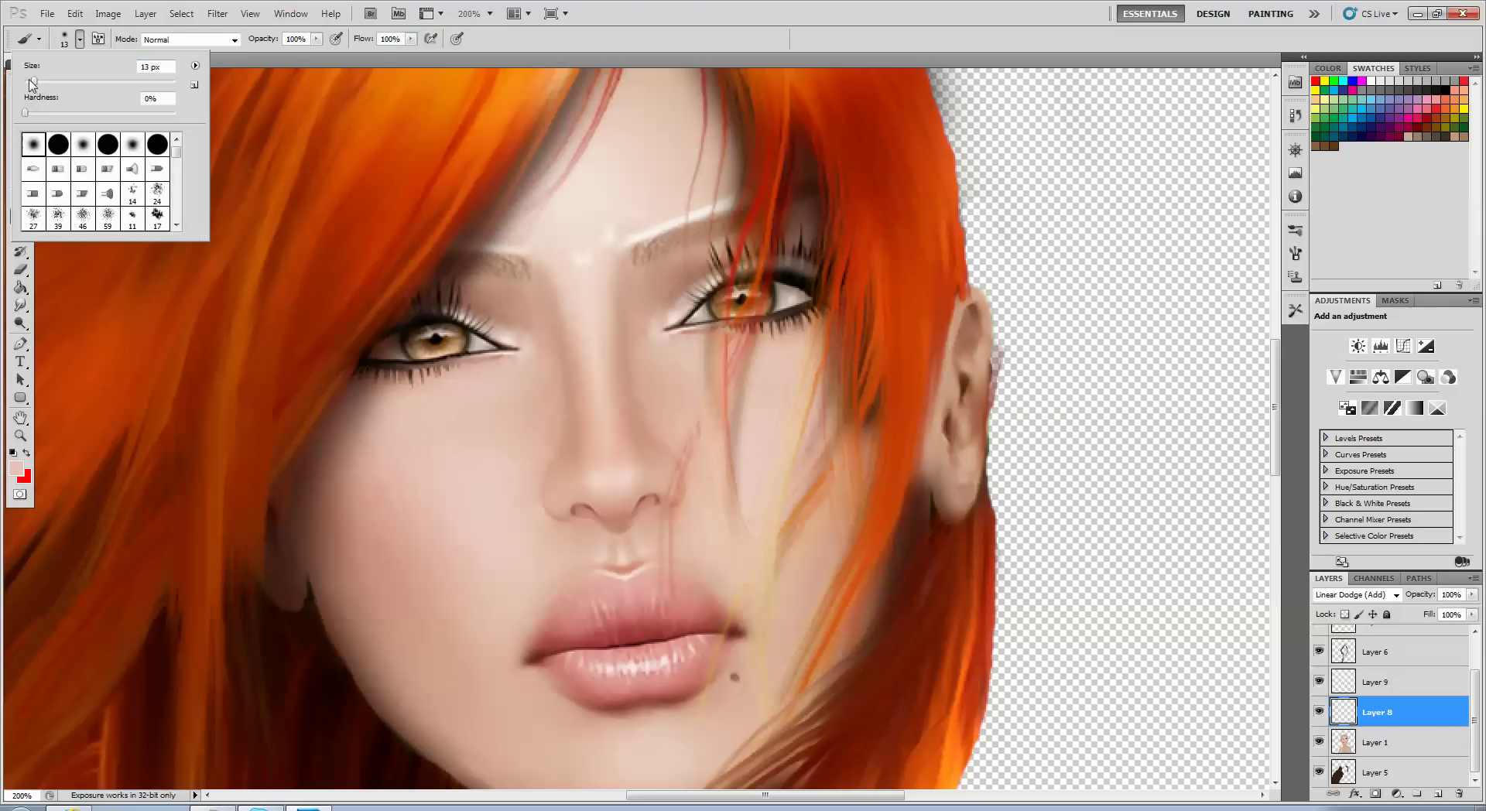
pyautogui.moveTo(31, 82); pyautogui.dragTo(24, 82)
pyautogui.click(684, 334)
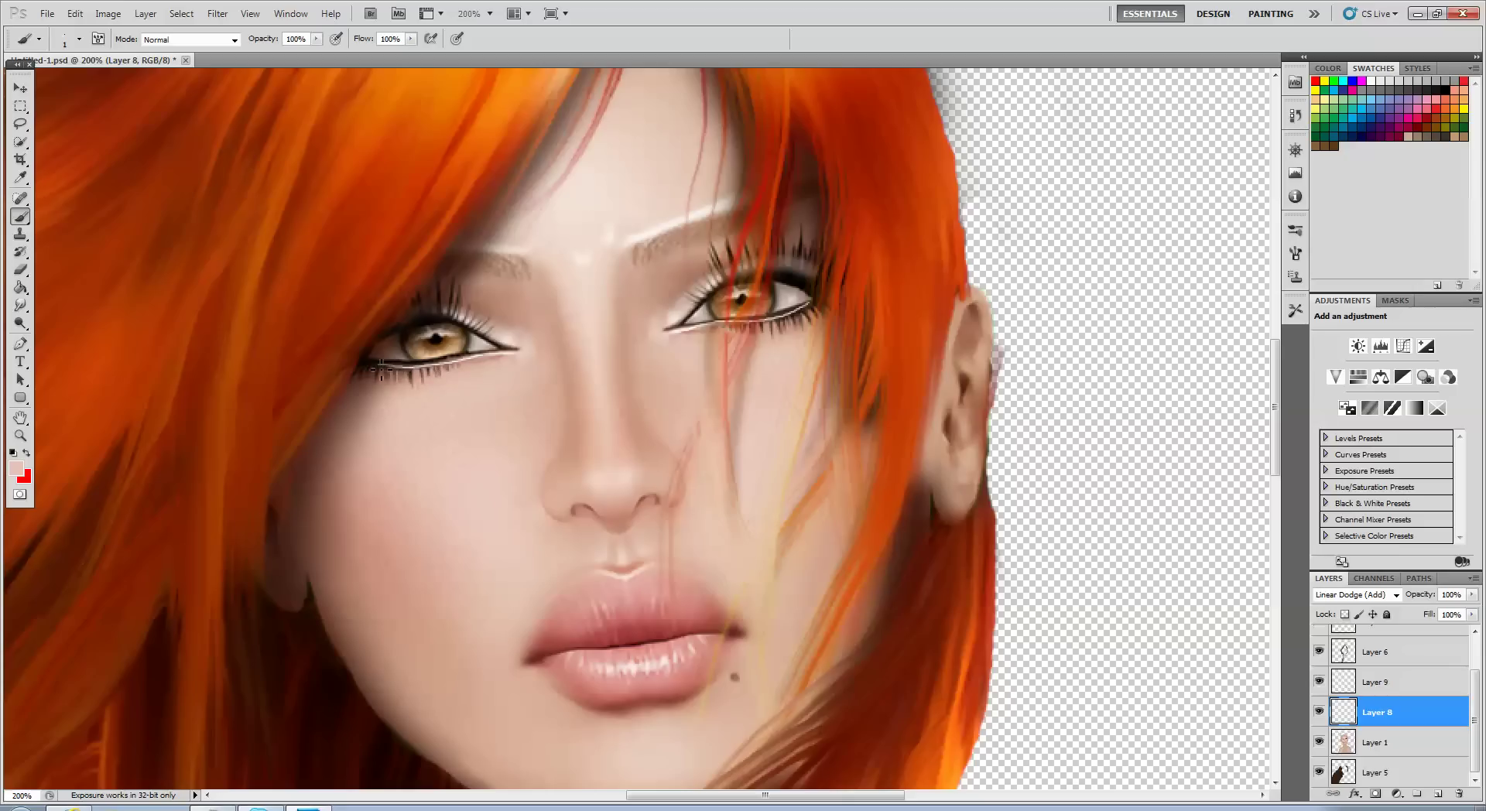
# - Soften the eyelid highlights on Layer 8 with a 28 px Eraser at 21% opacity, especially at the left-hand eye's outer corner
pyautogui.click(20, 269)
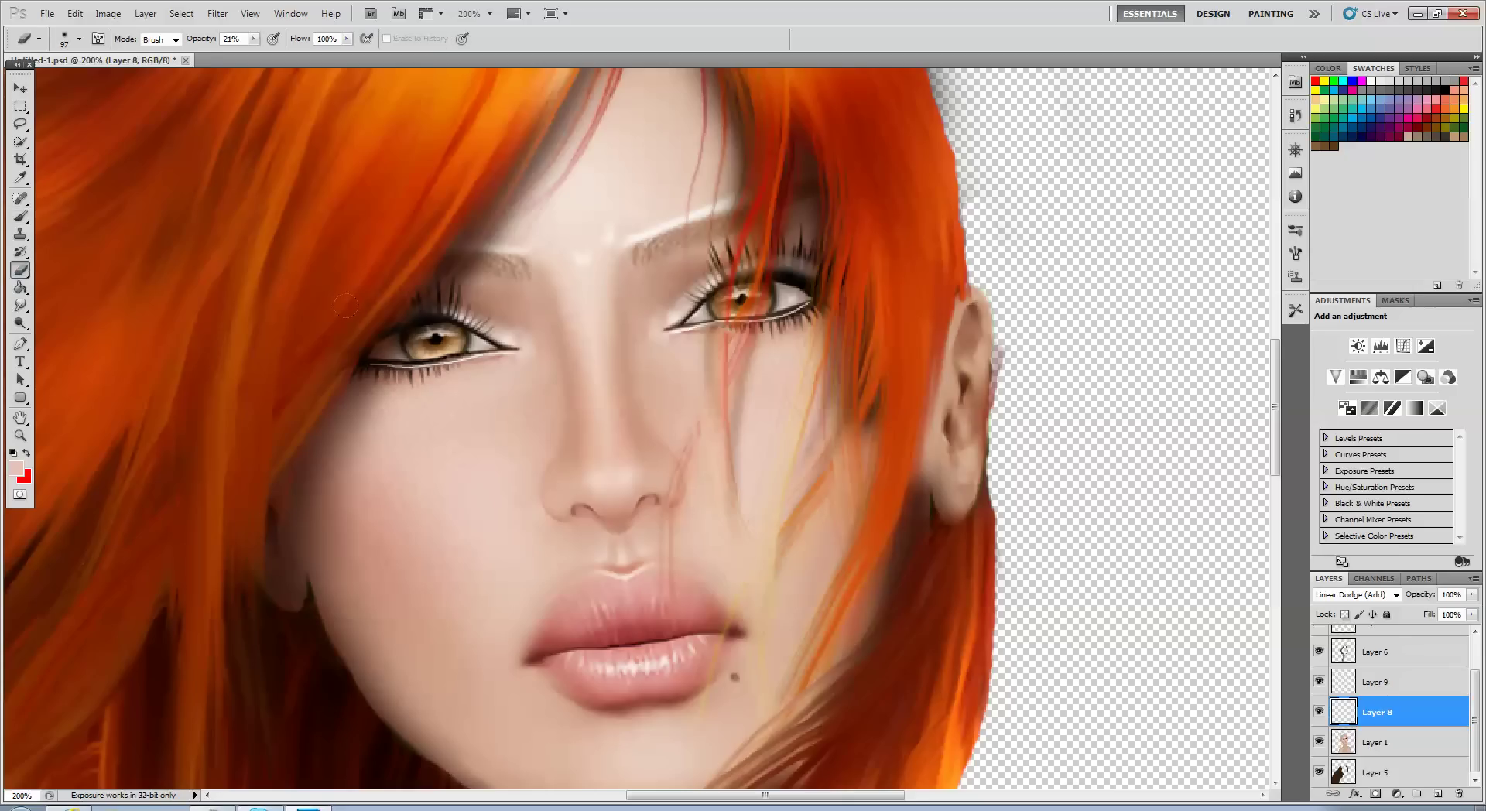
pyautogui.click(79, 38)
pyautogui.moveTo(53, 82); pyautogui.dragTo(47, 82)
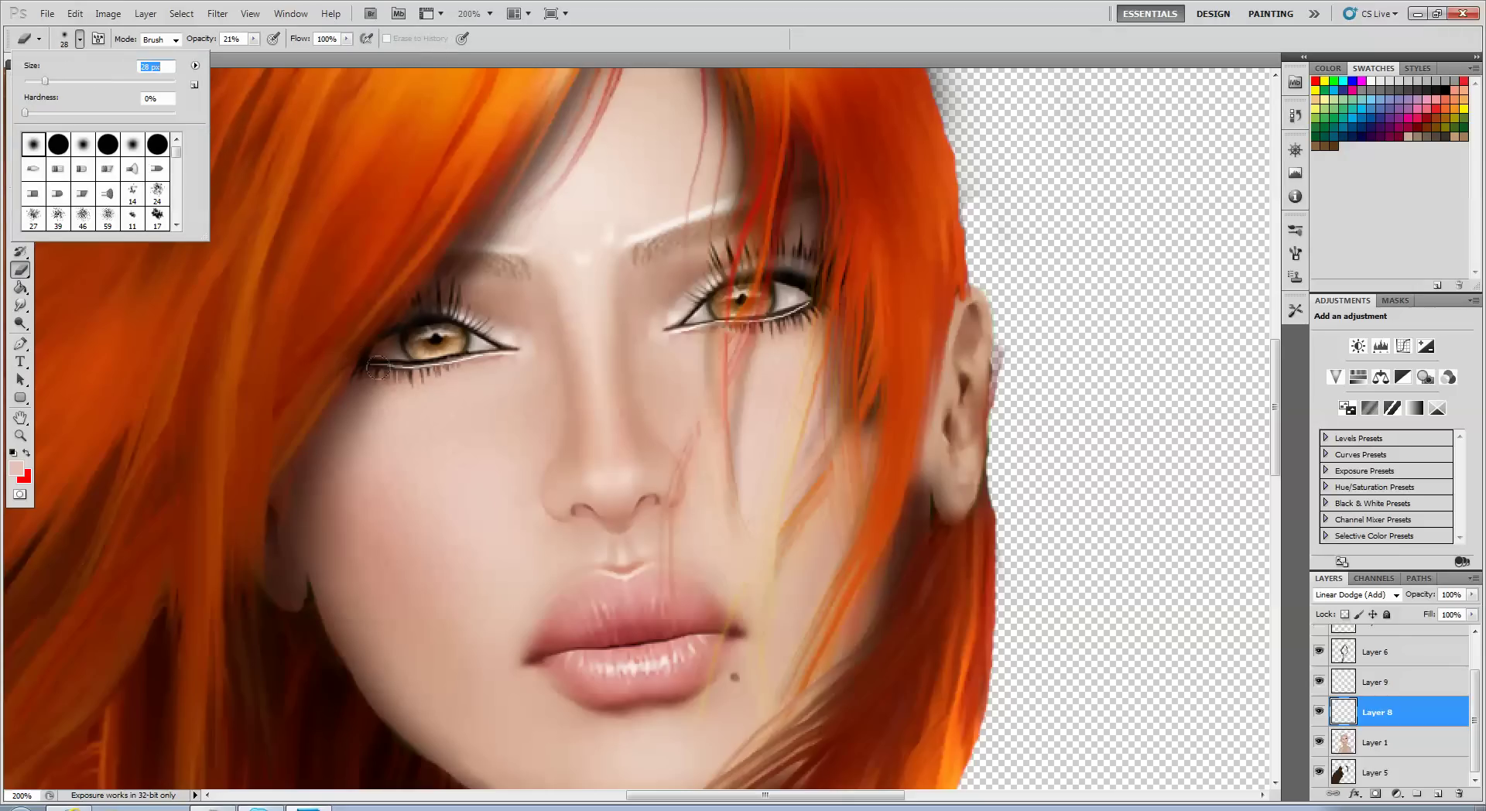
pyautogui.moveTo(379, 368); pyautogui.dragTo(387, 363)
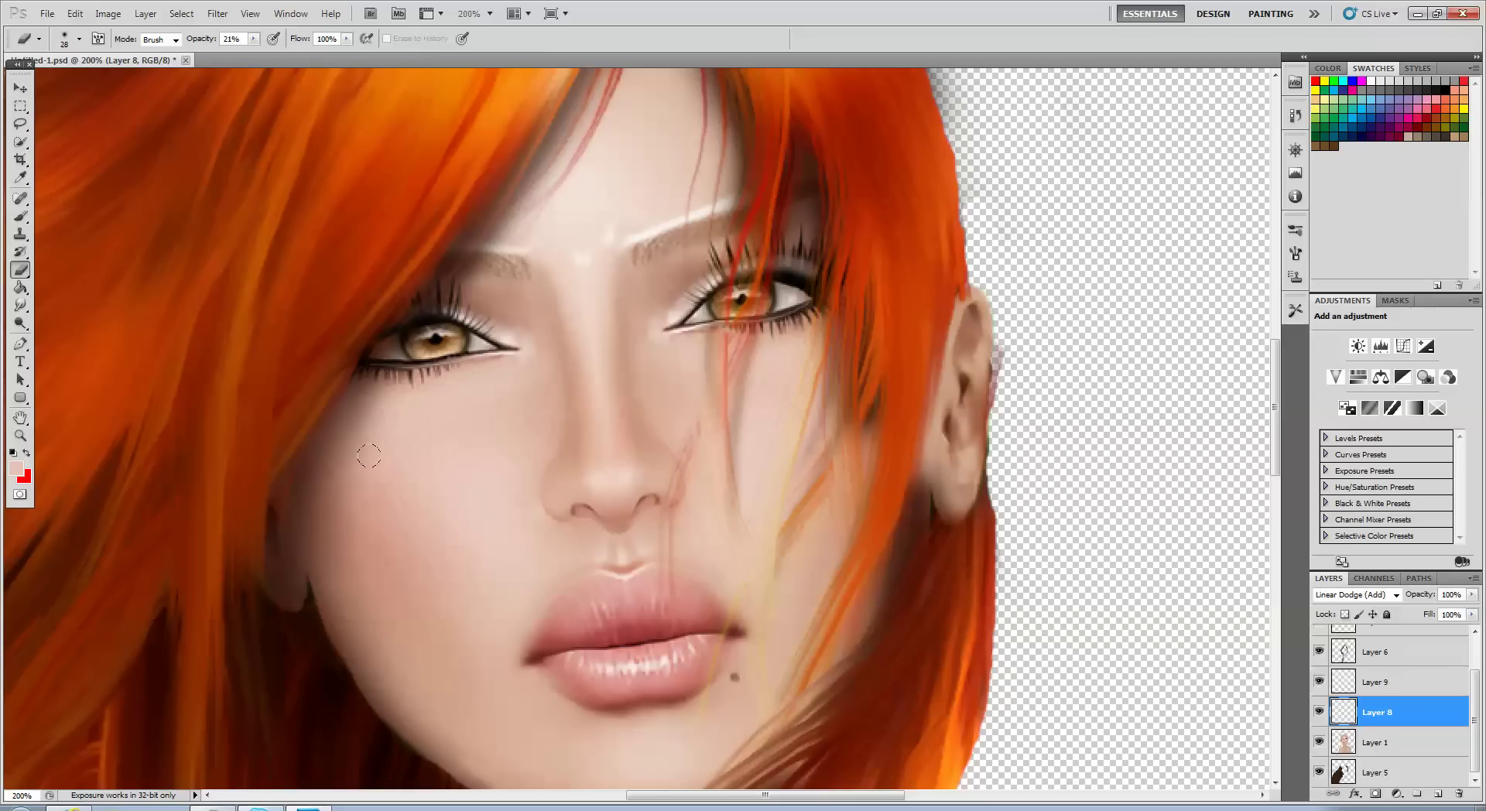
pyautogui.moveTo(376, 368); pyautogui.dragTo(370, 366)
pyautogui.hotkey('ctrl', '-')
pyautogui.hotkey('ctrl', '-')
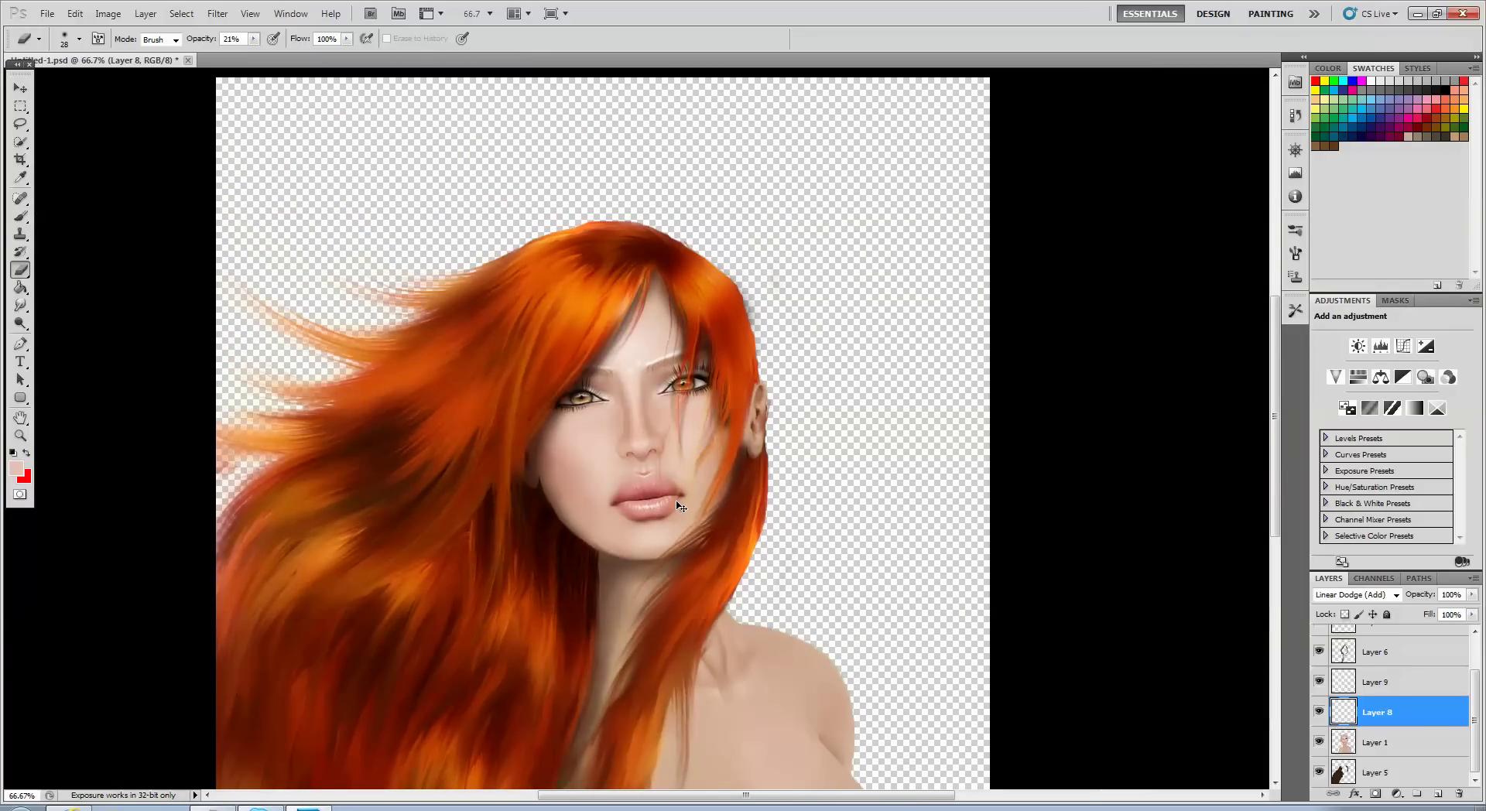
# - Make Layer 9 the active layer and set the foreground colour to dark grey
pyautogui.hotkey('ctrl', '+')
pyautogui.hotkey('ctrl', '+')
pyautogui.hotkey('ctrl', '+')
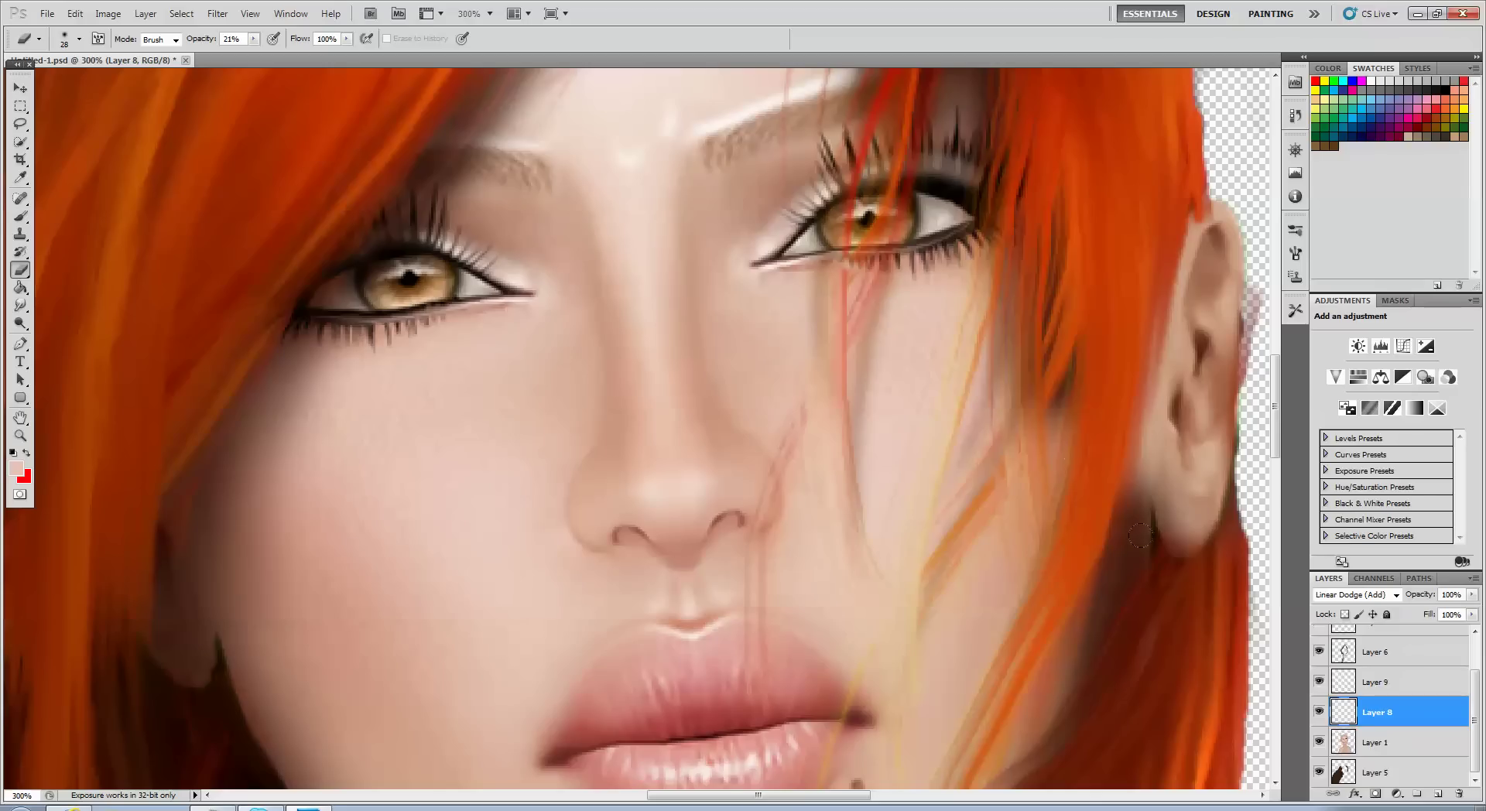
pyautogui.click(1320, 683)
pyautogui.click(1371, 684)
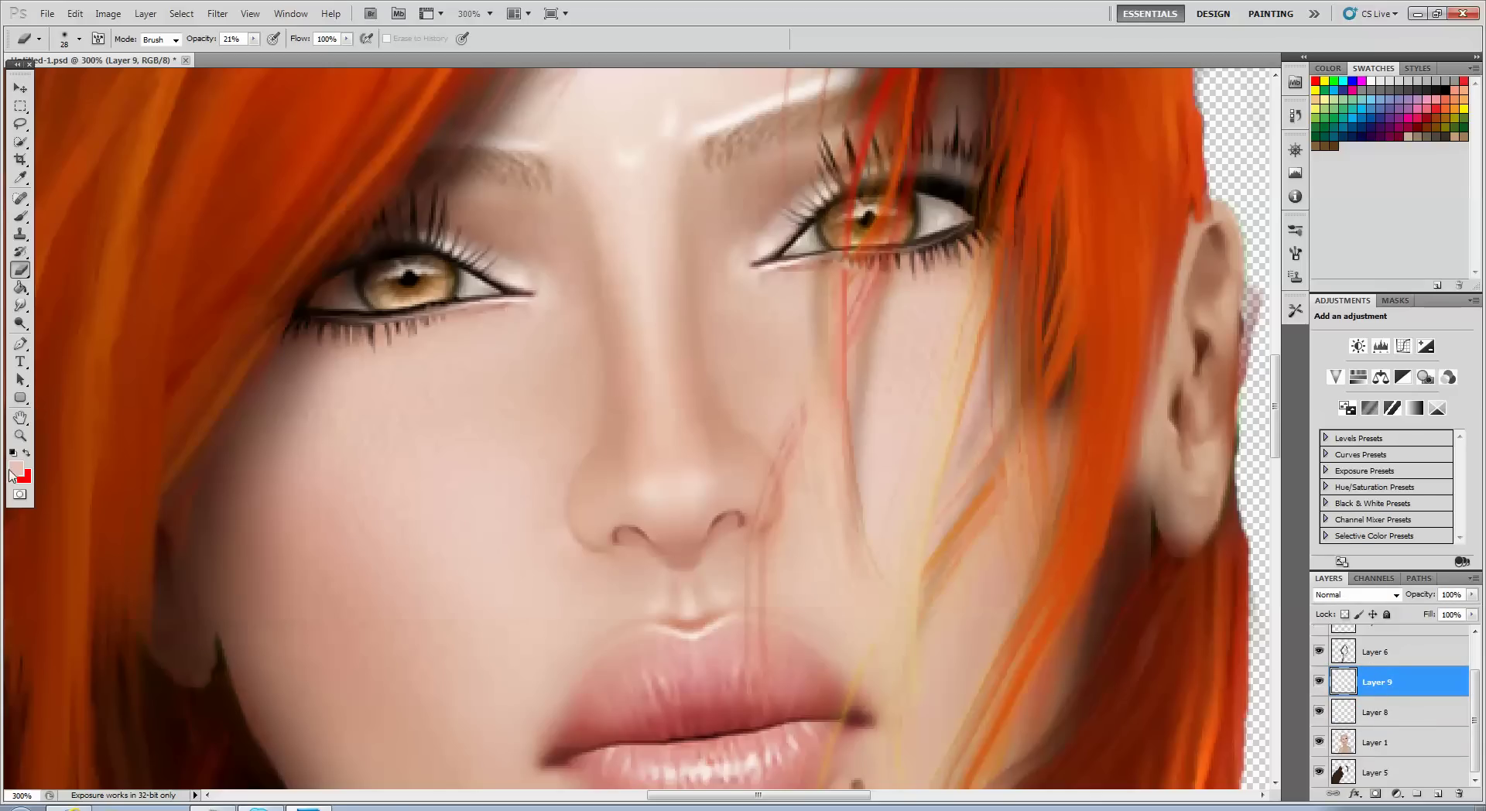
pyautogui.click(13, 469)
pyautogui.moveTo(548, 378); pyautogui.dragTo(544, 376)
pyautogui.click(858, 211)
# - Paint dark lines along both lower eyelids and a vertical tear streak below the left-hand eye with a 3 px hard round brush
pyautogui.click(25, 222)
pyautogui.click(79, 38)
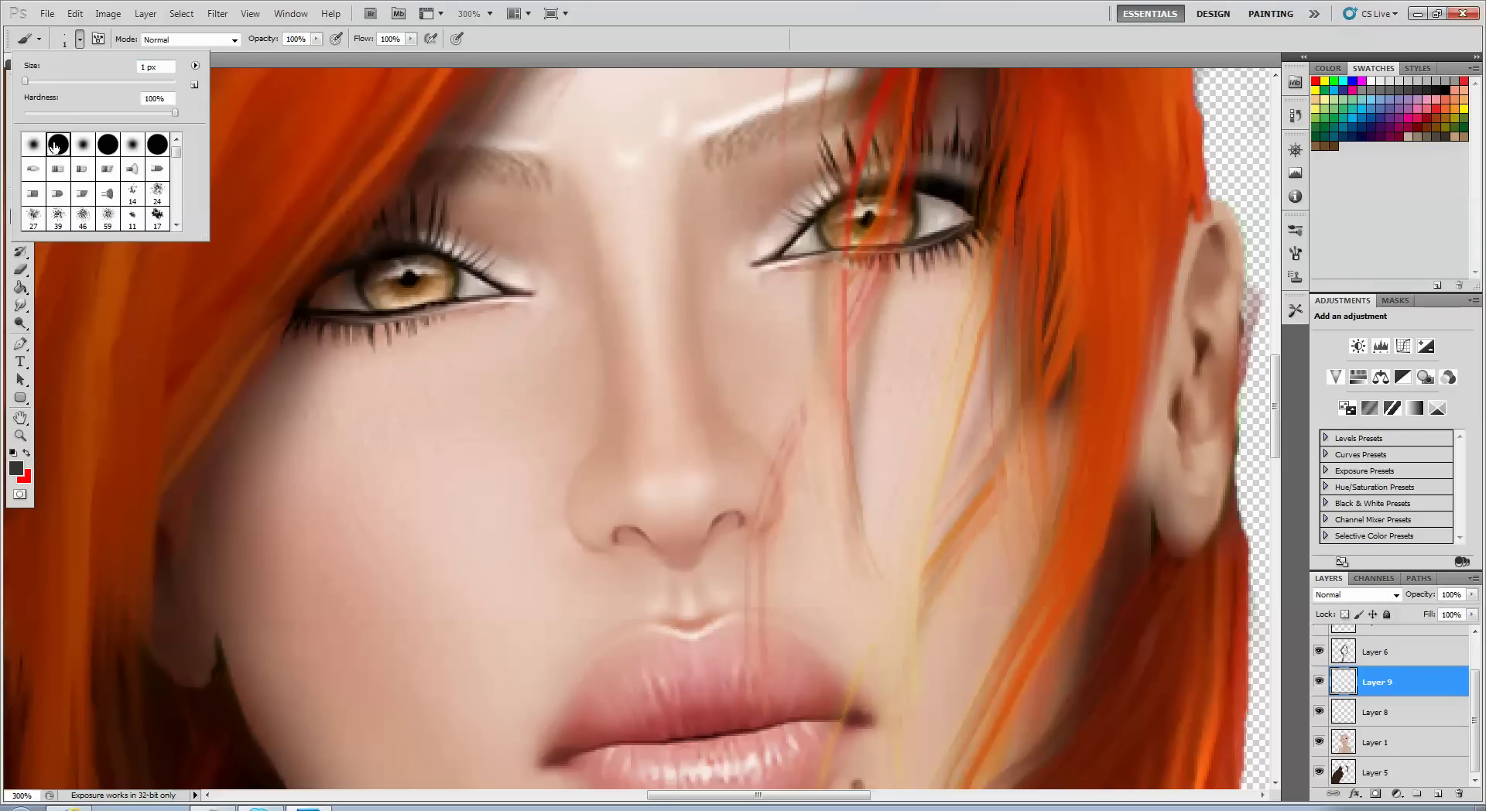
pyautogui.moveTo(25, 84); pyautogui.dragTo(28, 82)
pyautogui.click(321, 317)
pyautogui.moveTo(370, 313)
pyautogui.mouseDown()
pyautogui.moveTo(506, 301)
pyautogui.moveTo(442, 306)
pyautogui.moveTo(512, 327)
pyautogui.moveTo(518, 455)
pyautogui.moveTo(514, 325)
pyautogui.moveTo(519, 434)
pyautogui.mouseUp()
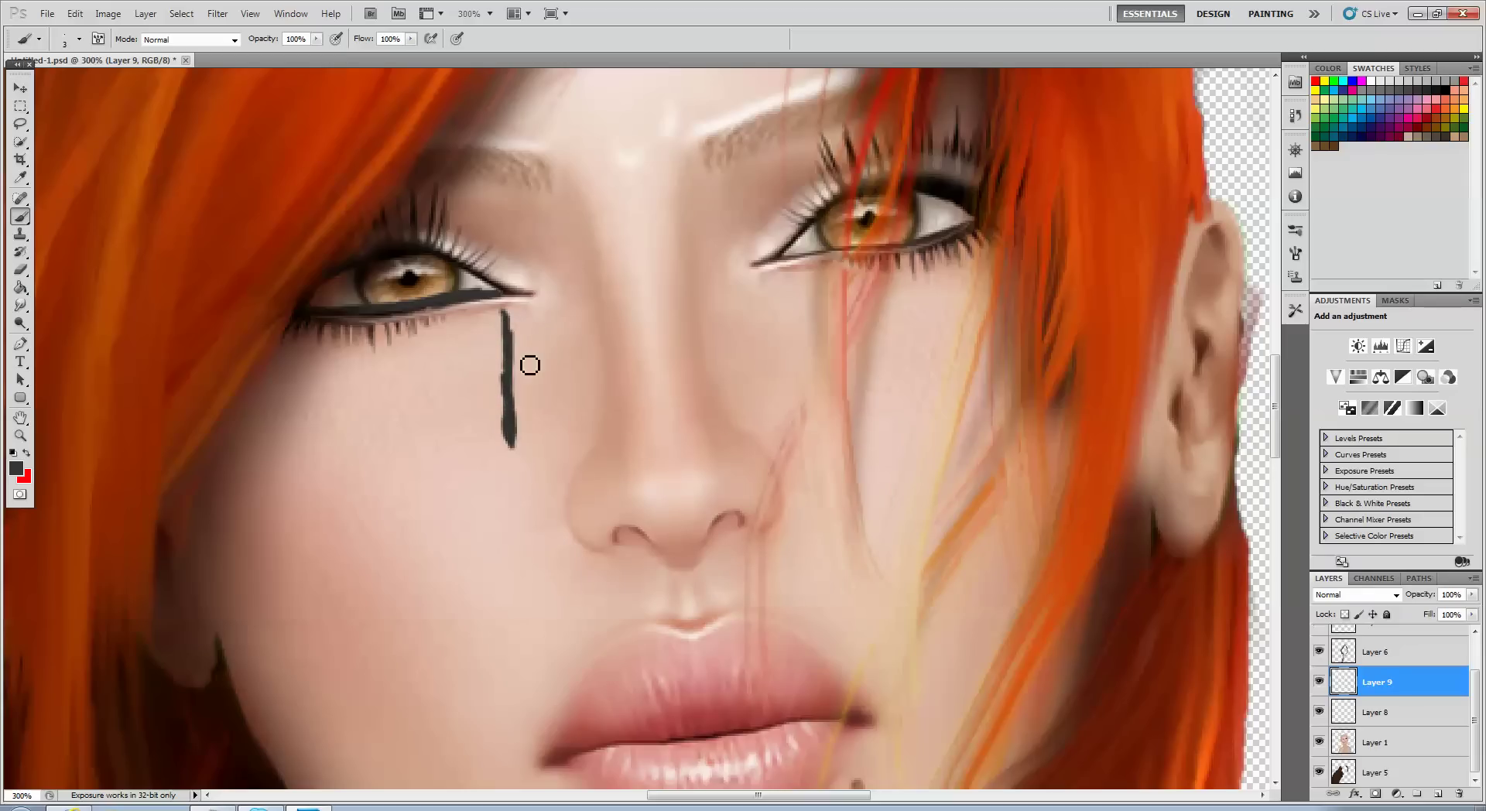
pyautogui.moveTo(776, 271)
pyautogui.mouseDown()
pyautogui.moveTo(976, 226)
pyautogui.moveTo(801, 260)
pyautogui.mouseUp()
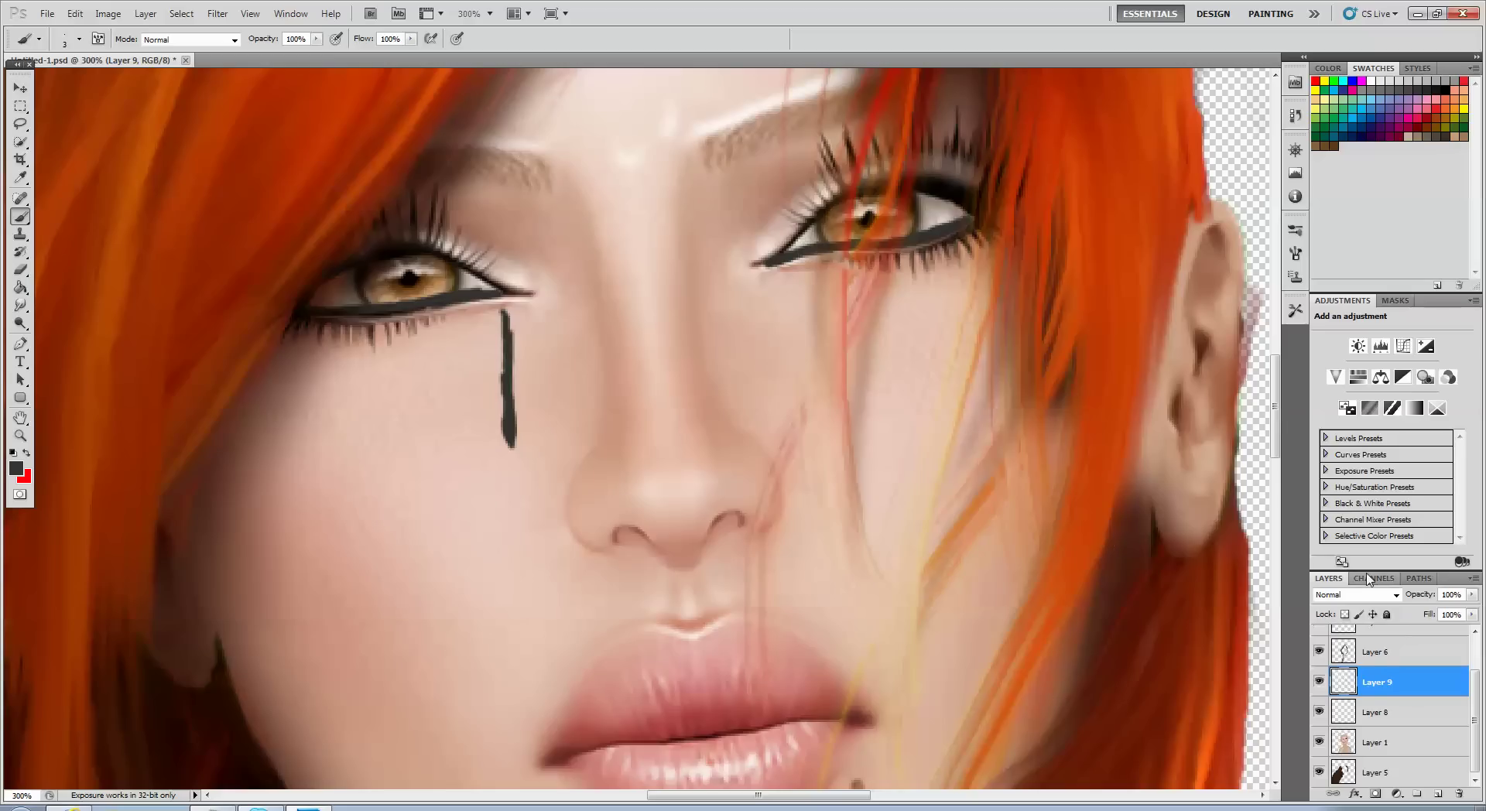
# - Enable Bevel and Emboss with Contour in Layer 9's layer style
pyautogui.rightClick(1376, 694)
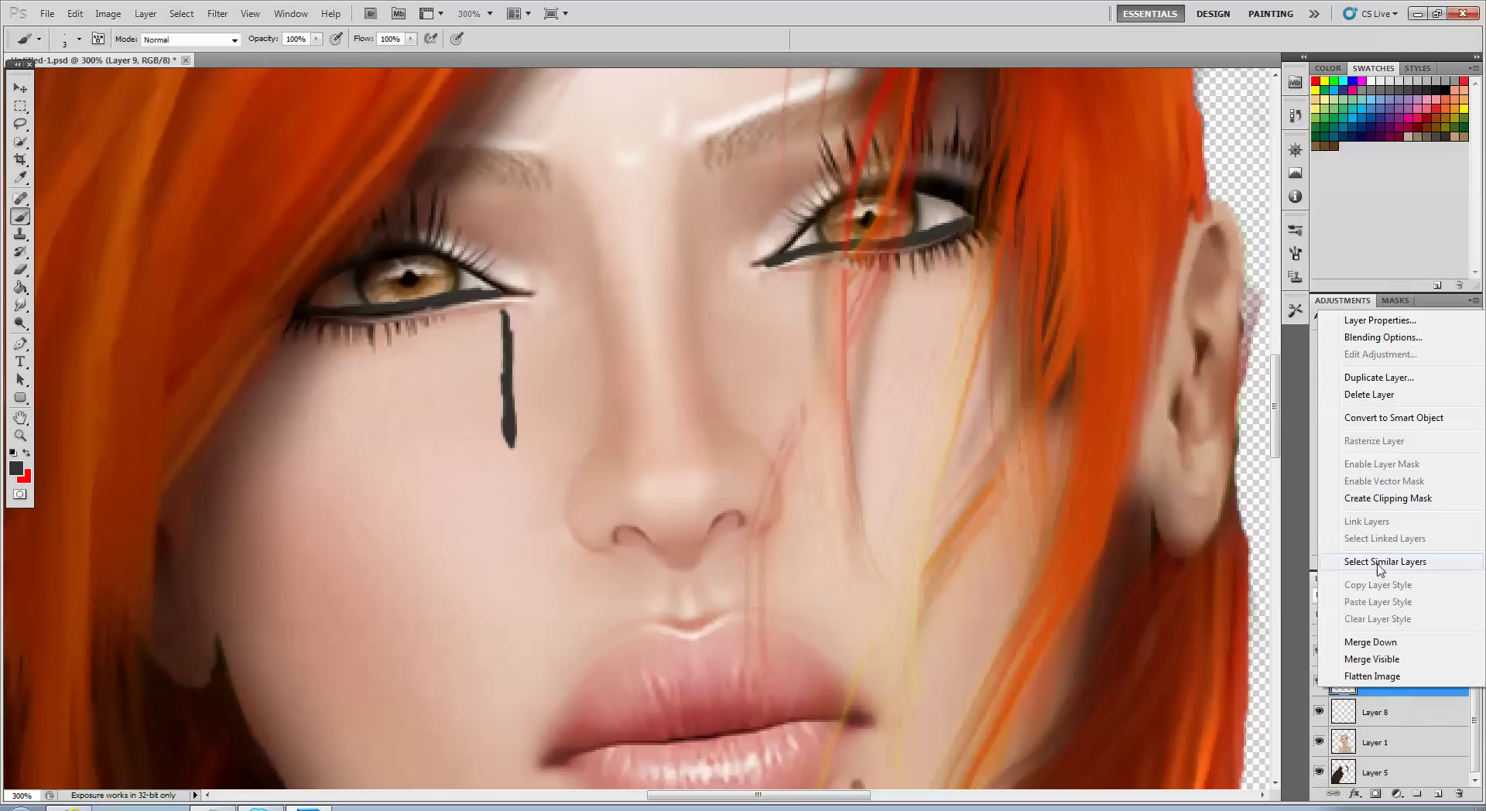
pyautogui.click(1393, 338)
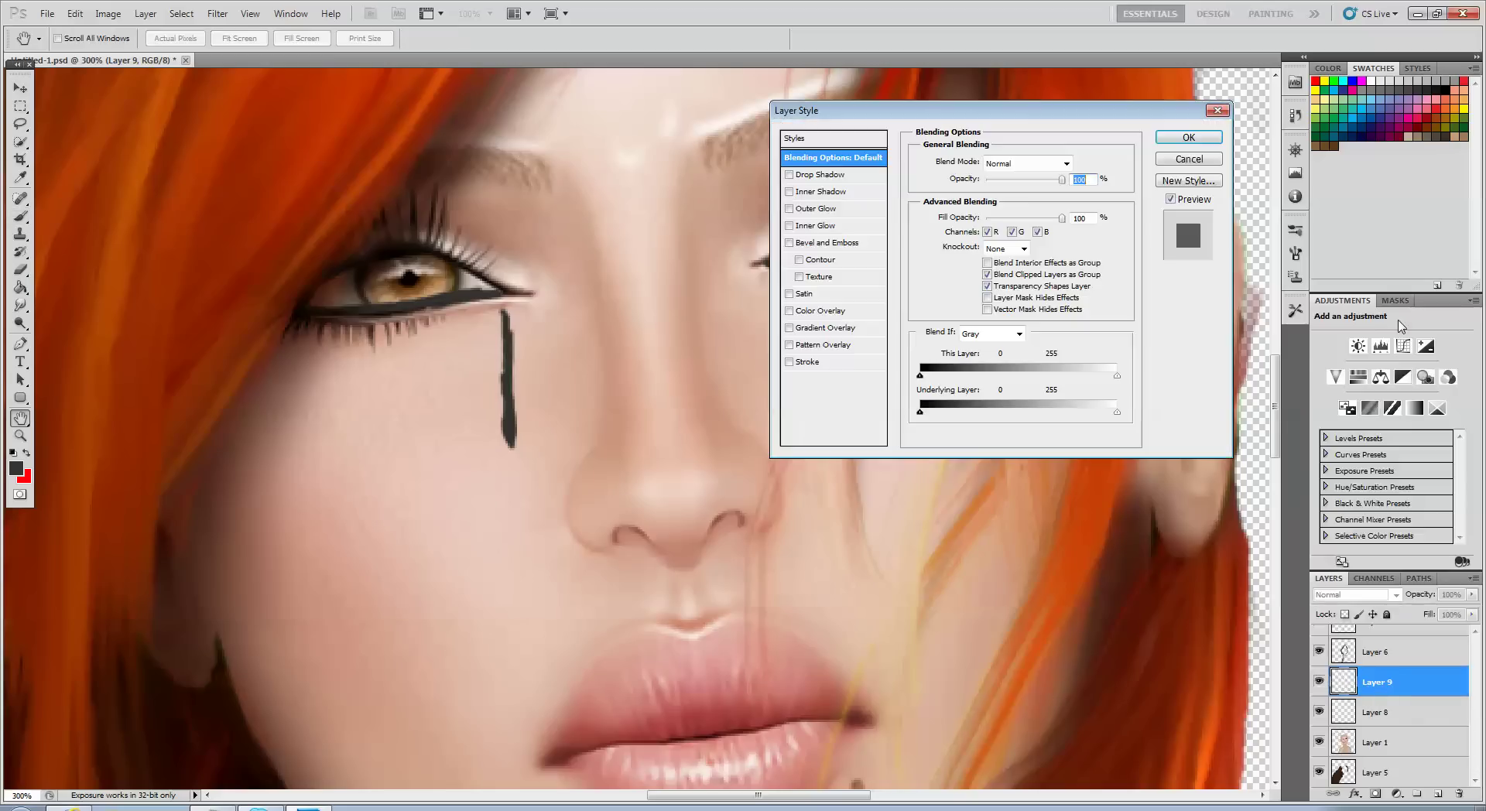
pyautogui.click(827, 242)
pyautogui.click(822, 259)
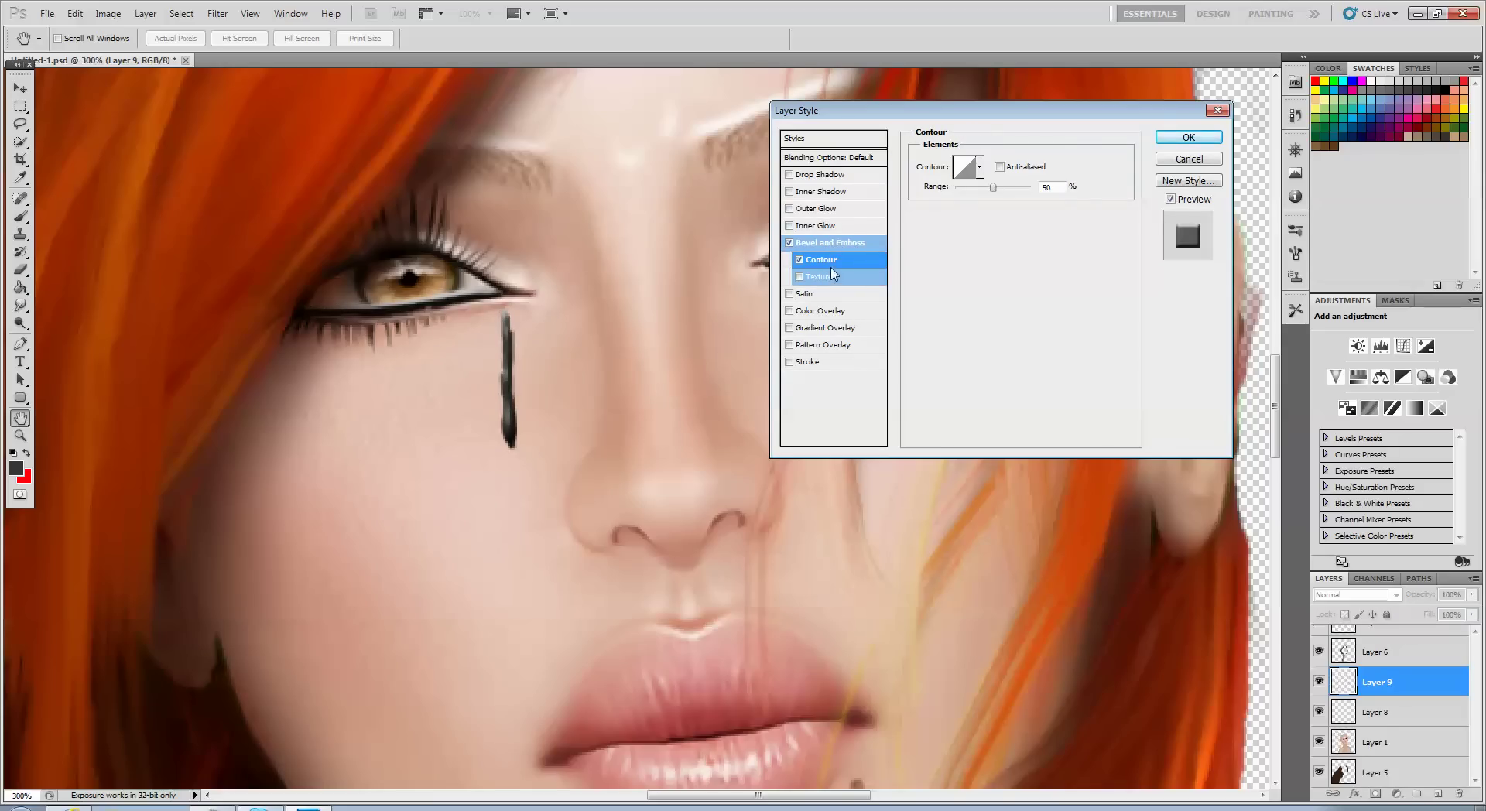
pyautogui.click(832, 244)
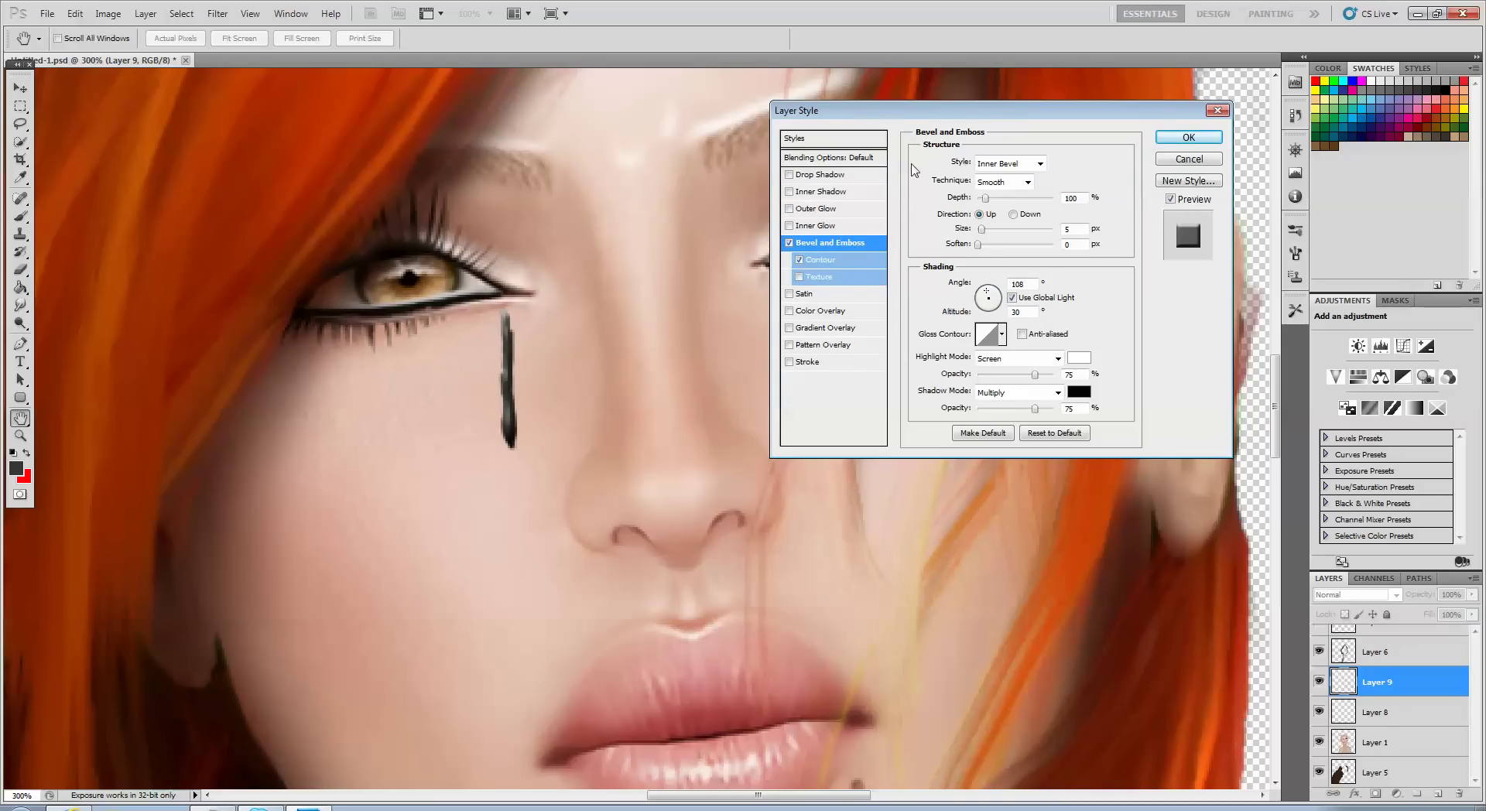
# - Try the Overlay blend mode for Layer 9, and set it to Screen instead
pyautogui.click(839, 158)
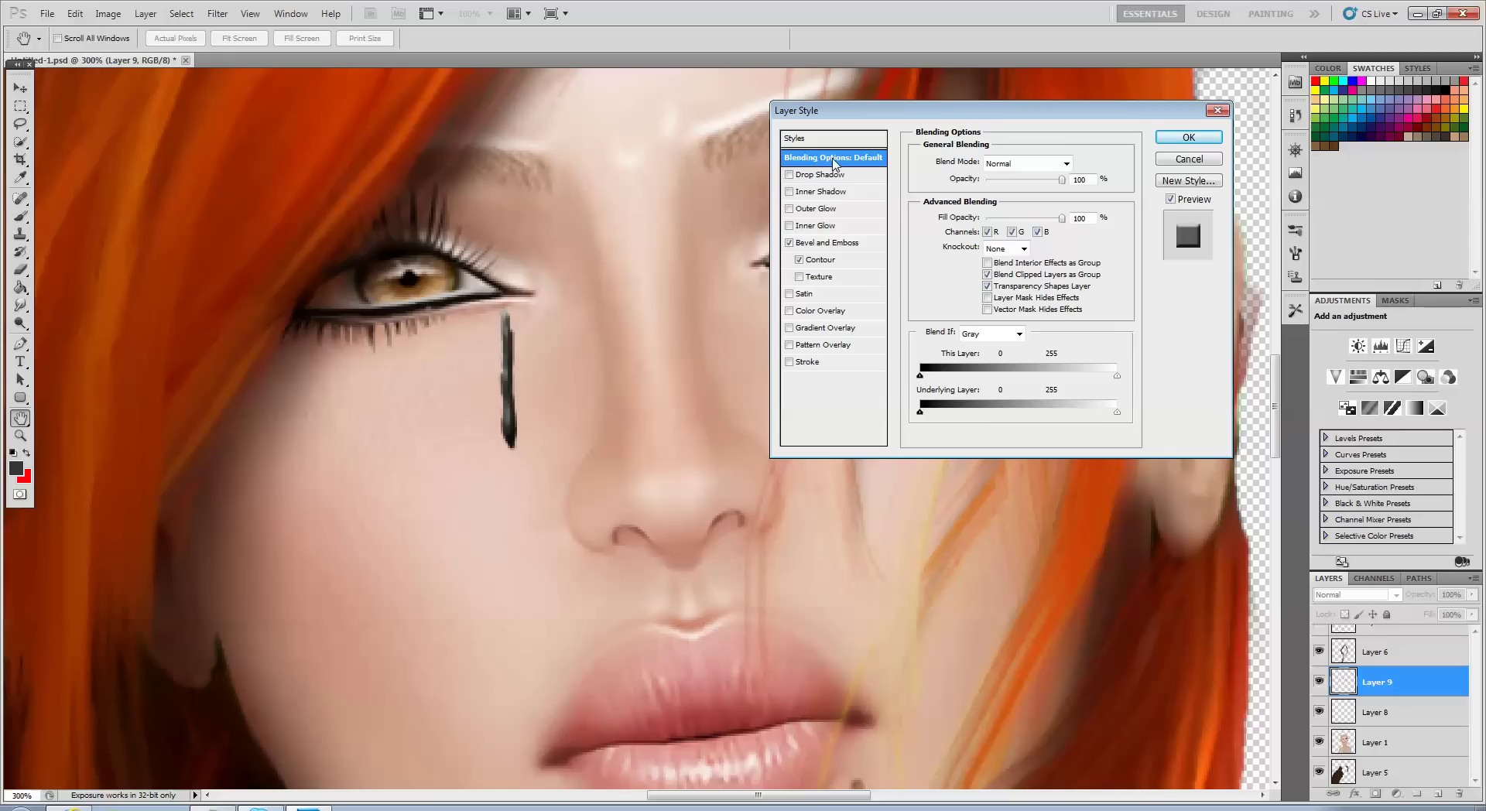
pyautogui.click(1029, 164)
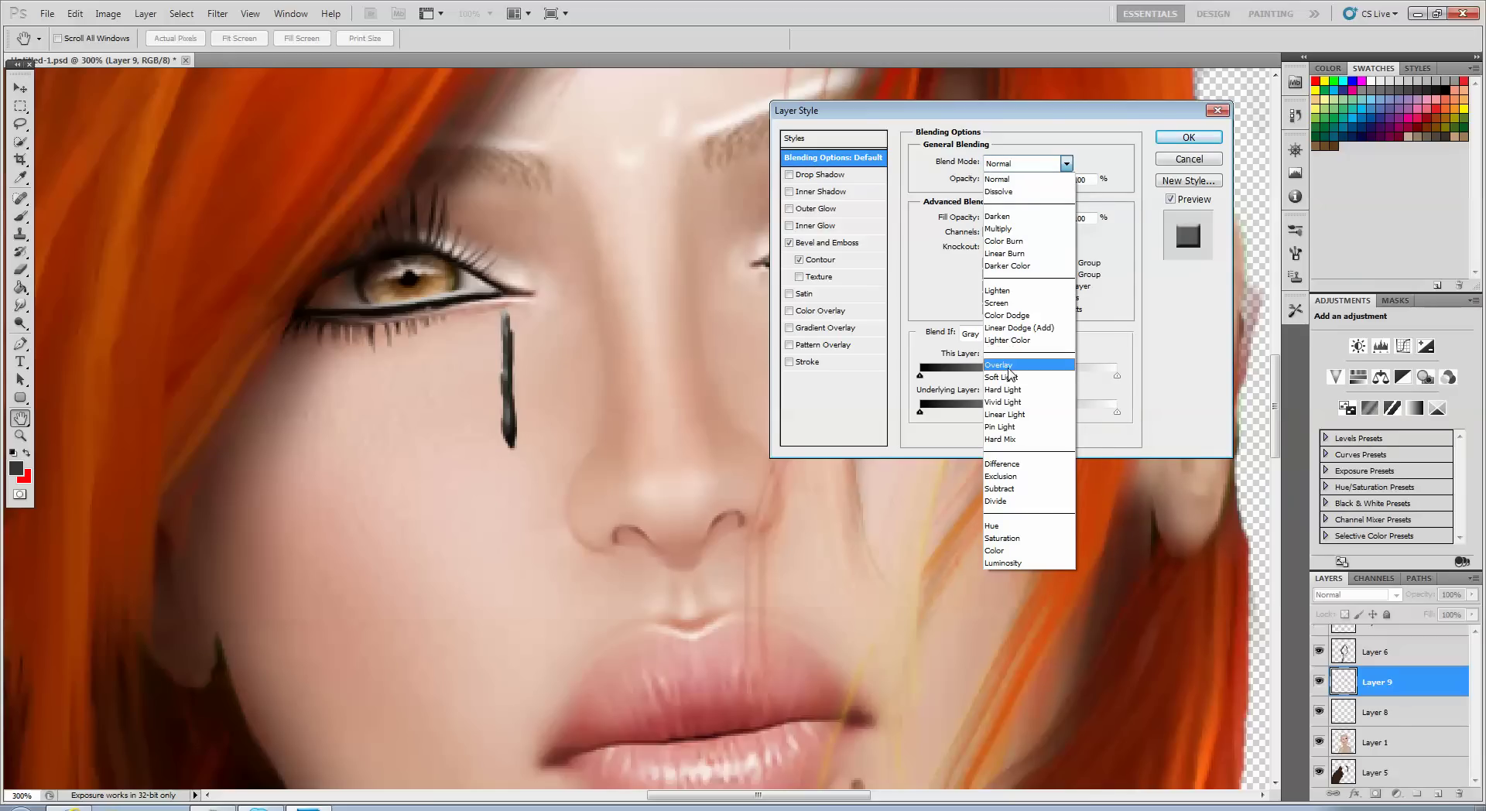
pyautogui.click(1008, 370)
pyautogui.click(1018, 164)
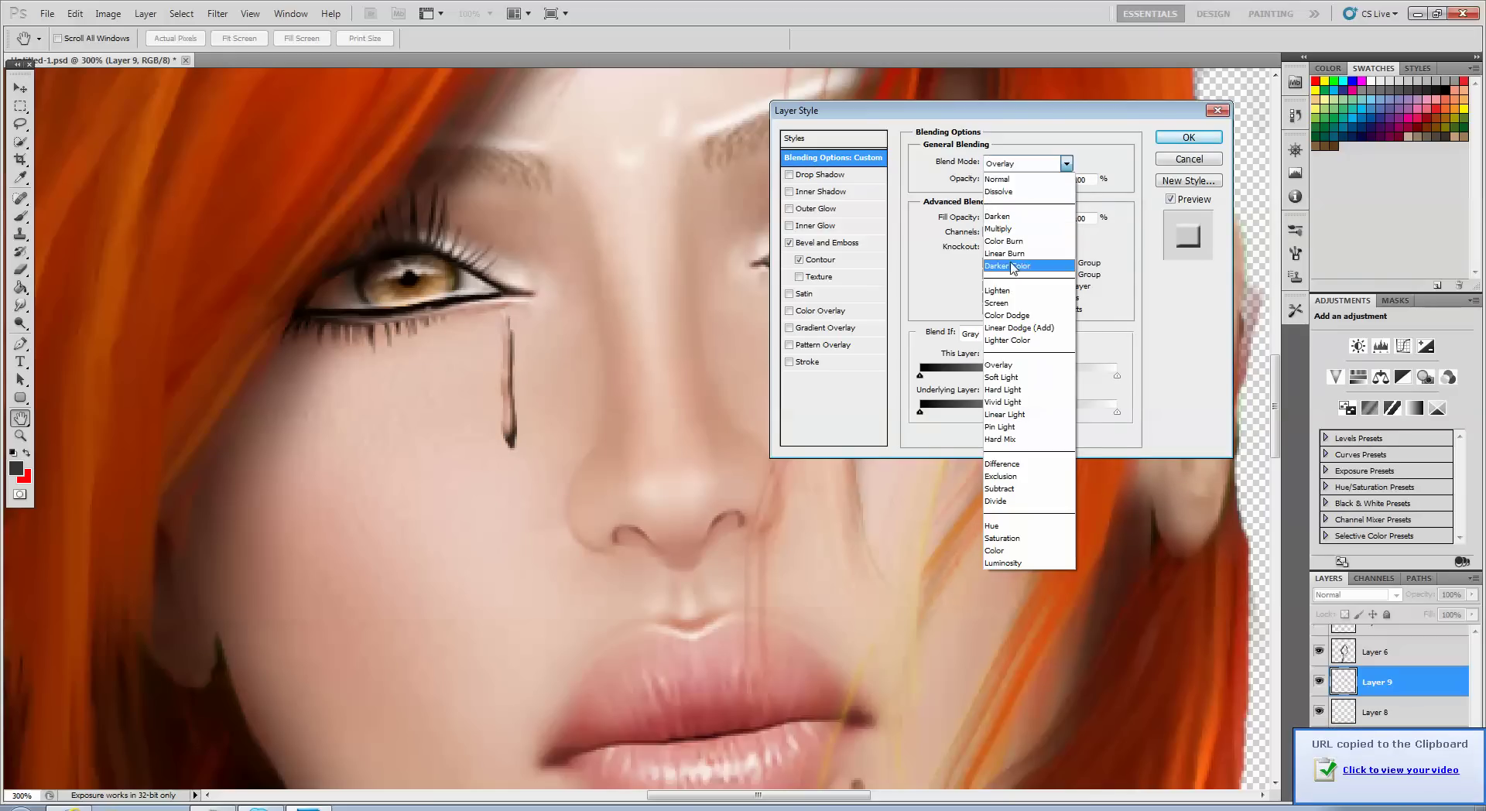
pyautogui.click(999, 303)
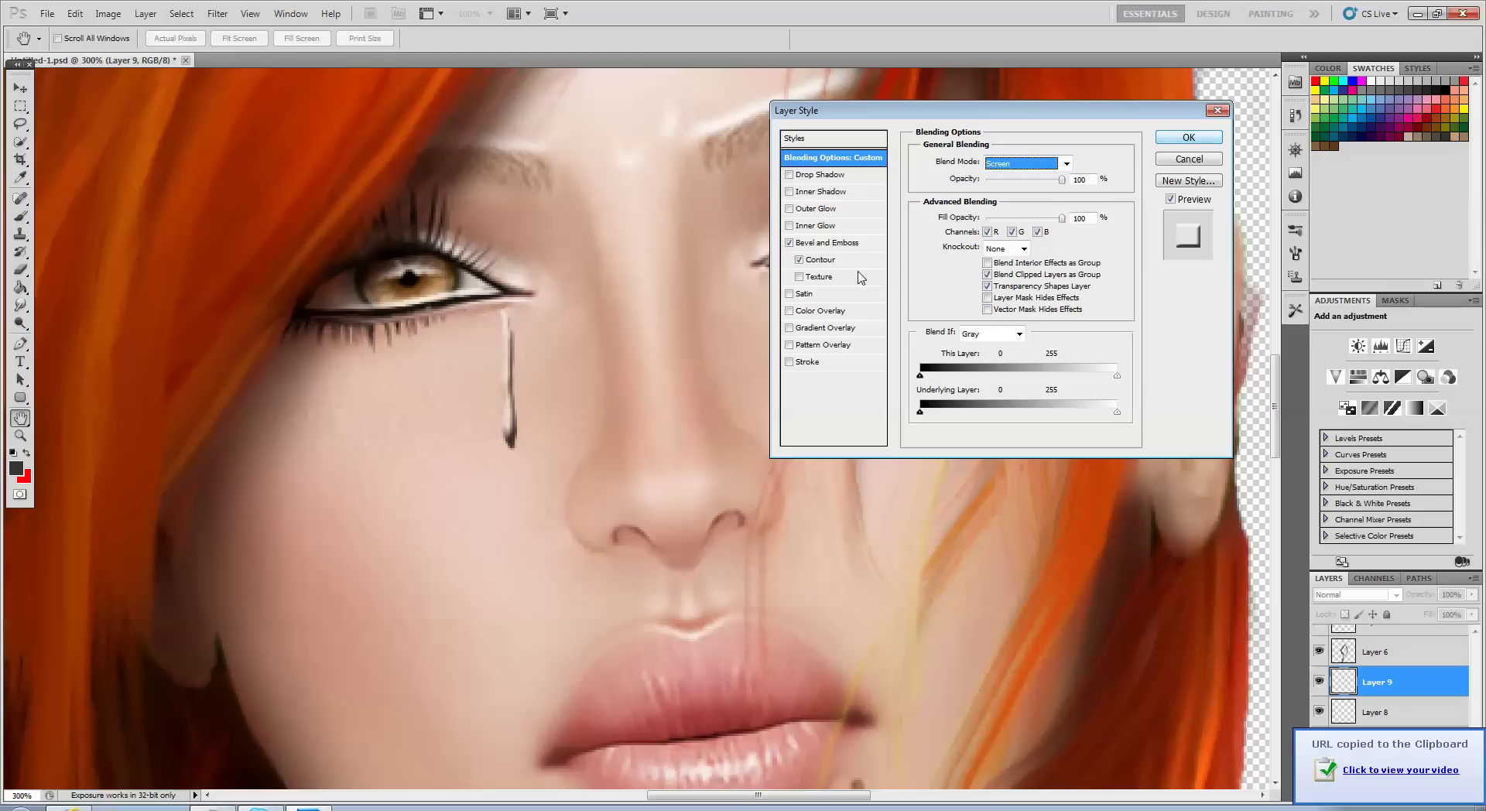
# - Set the bevel's depth to 327%, size to 0 px and highlight opacity to 85%, lower its shadow opacity, and apply the layer style
pyautogui.click(825, 243)
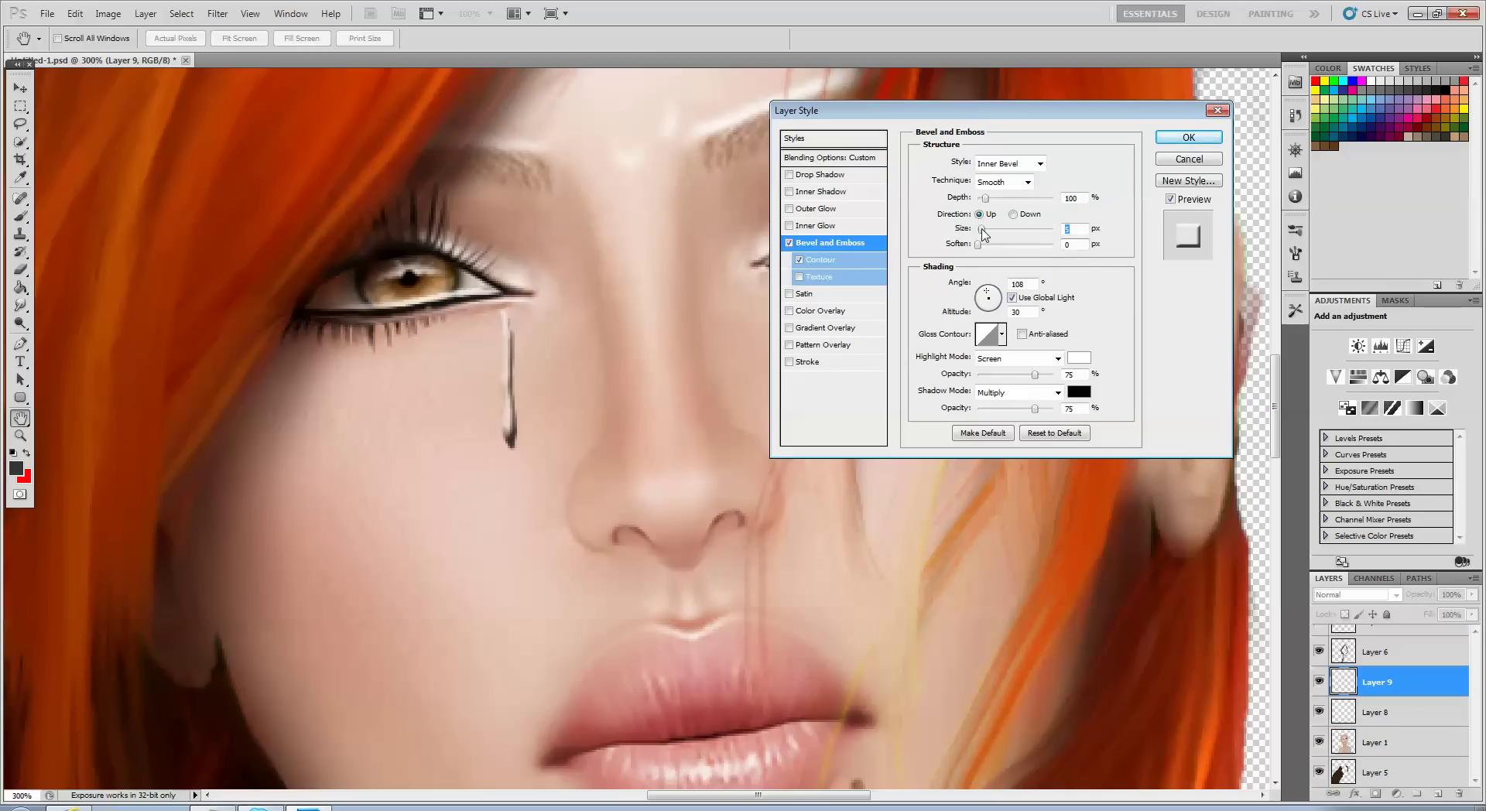
pyautogui.moveTo(981, 230)
pyautogui.mouseDown()
pyautogui.moveTo(1015, 200)
pyautogui.moveTo(978, 234)
pyautogui.mouseUp()
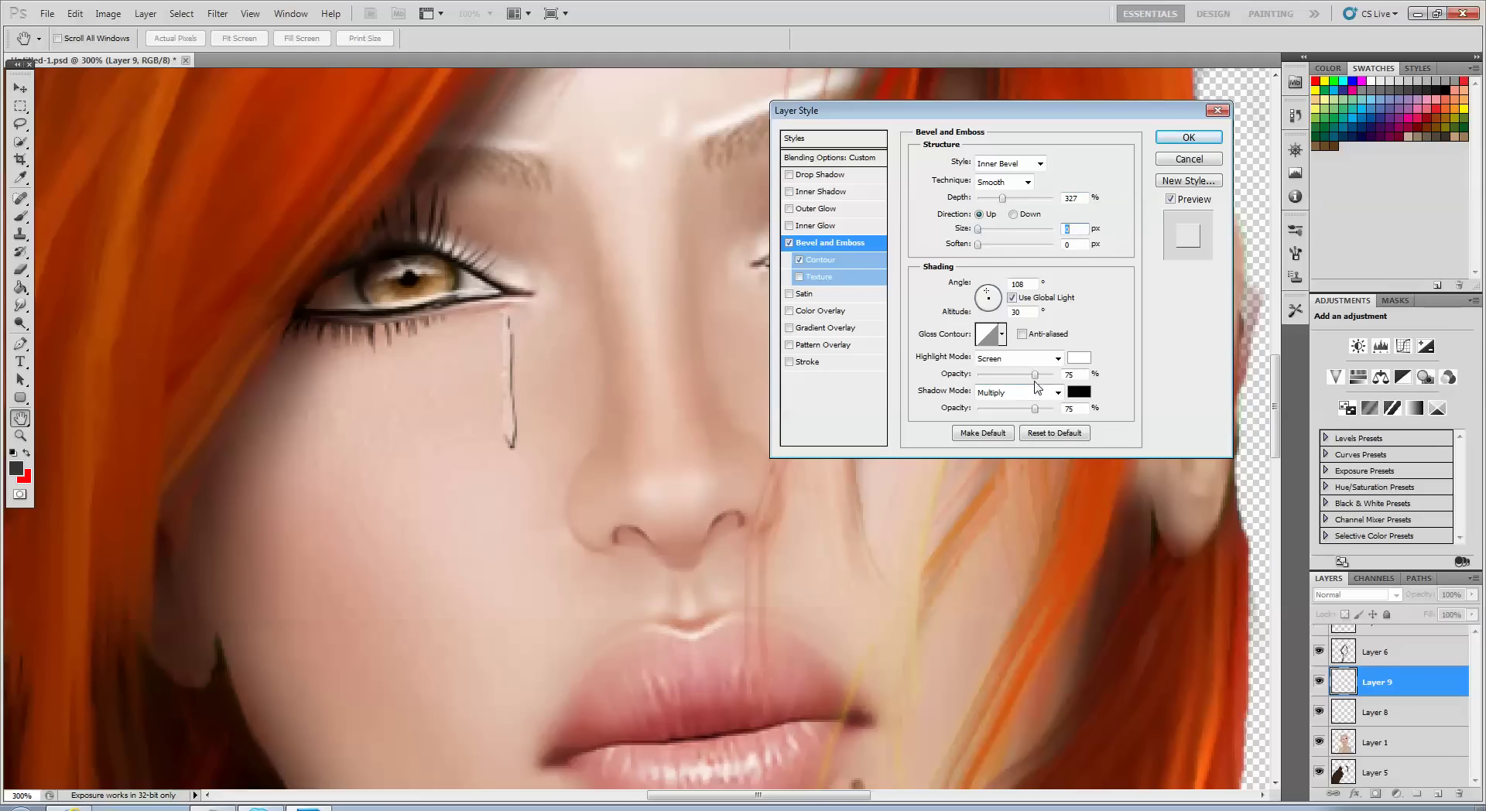
pyautogui.moveTo(1034, 376); pyautogui.dragTo(1015, 410)
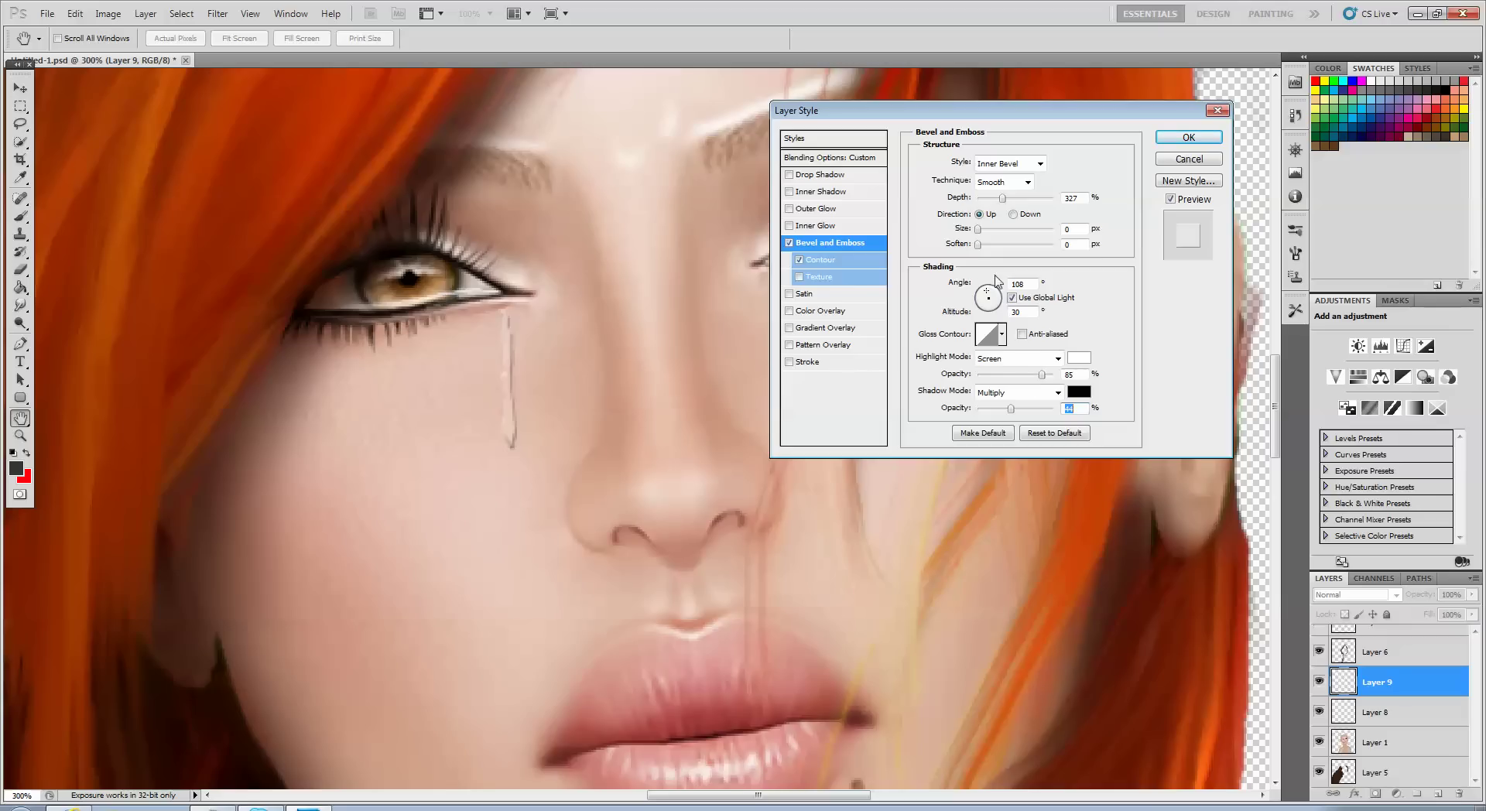
pyautogui.moveTo(978, 229)
pyautogui.mouseDown()
pyautogui.moveTo(1014, 199)
pyautogui.moveTo(1030, 200)
pyautogui.moveTo(988, 201)
pyautogui.moveTo(1016, 202)
pyautogui.moveTo(984, 230)
pyautogui.moveTo(1041, 231)
pyautogui.moveTo(978, 237)
pyautogui.mouseUp()
pyautogui.click(1188, 137)
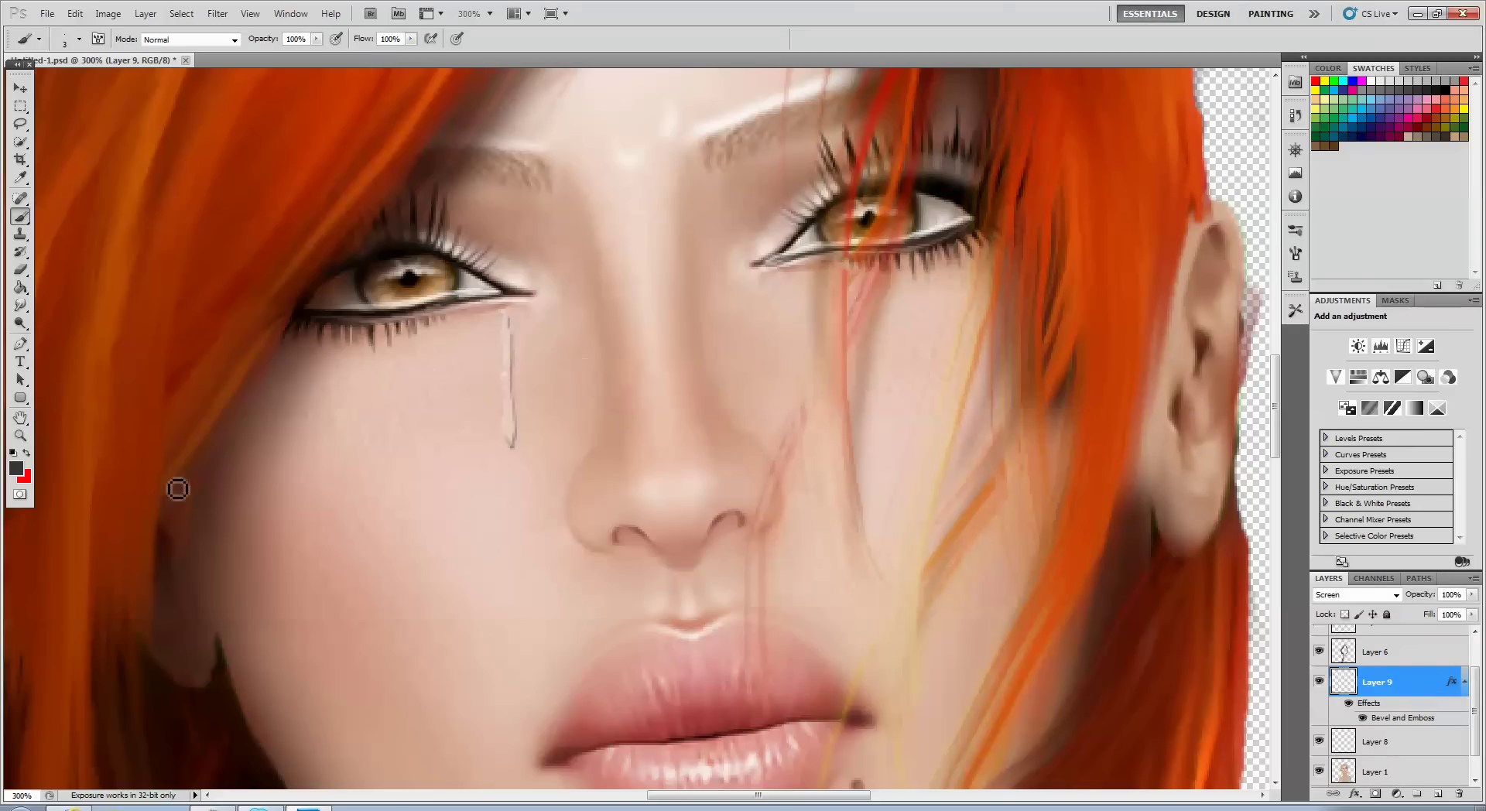
# - Paint a wider tear streak down the cheek from the left-hand eye's inner corner with an 11 px brush
pyautogui.click(67, 45)
pyautogui.moveTo(60, 83); pyautogui.dragTo(35, 82)
pyautogui.moveTo(508, 322); pyautogui.dragTo(514, 513)
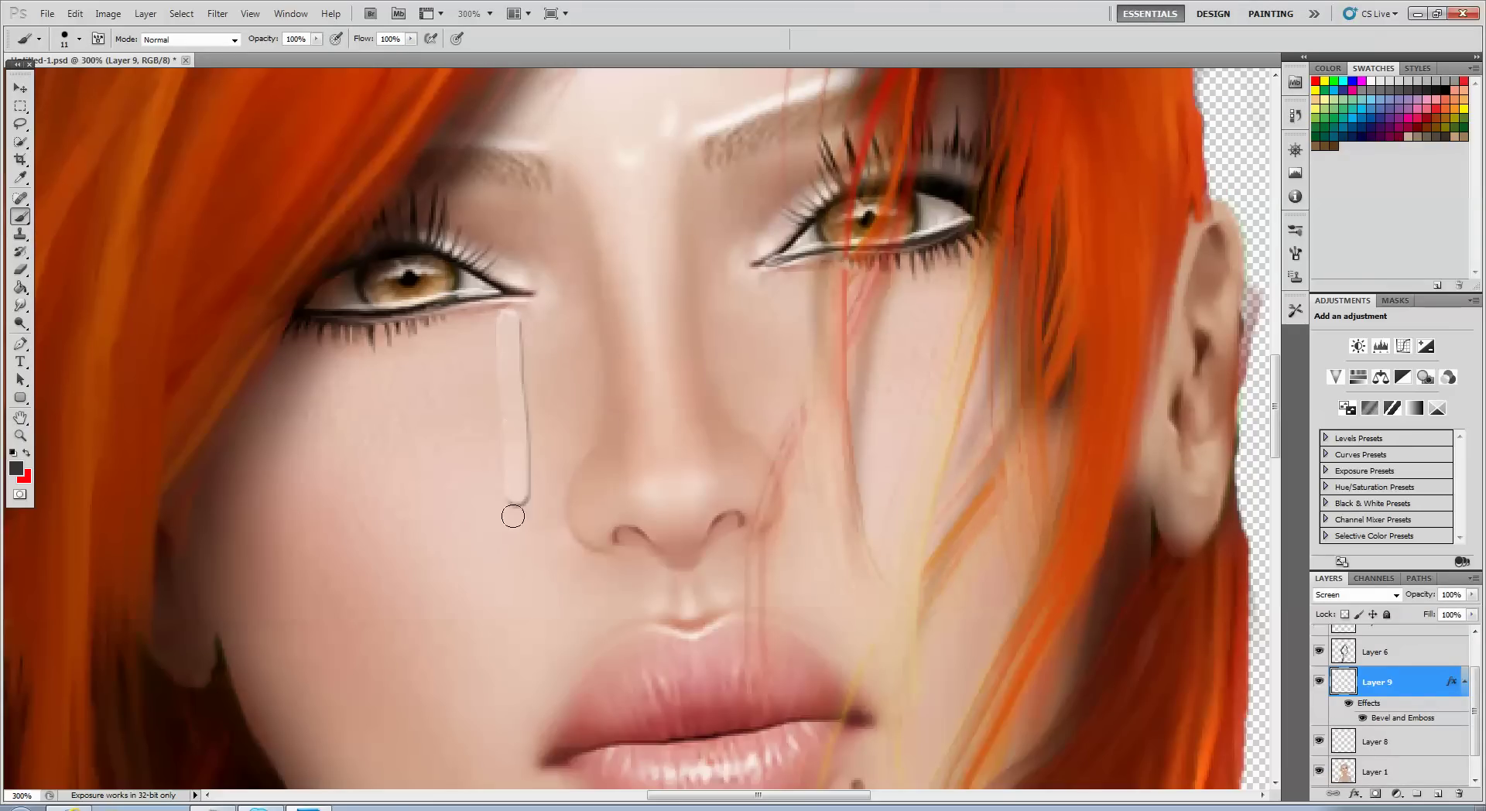
# - Smudge the tear streak's edges and lower end with an 11 px brush into a thin, tapering trail below the left-hand eye
pyautogui.click(29, 306)
pyautogui.click(79, 40)
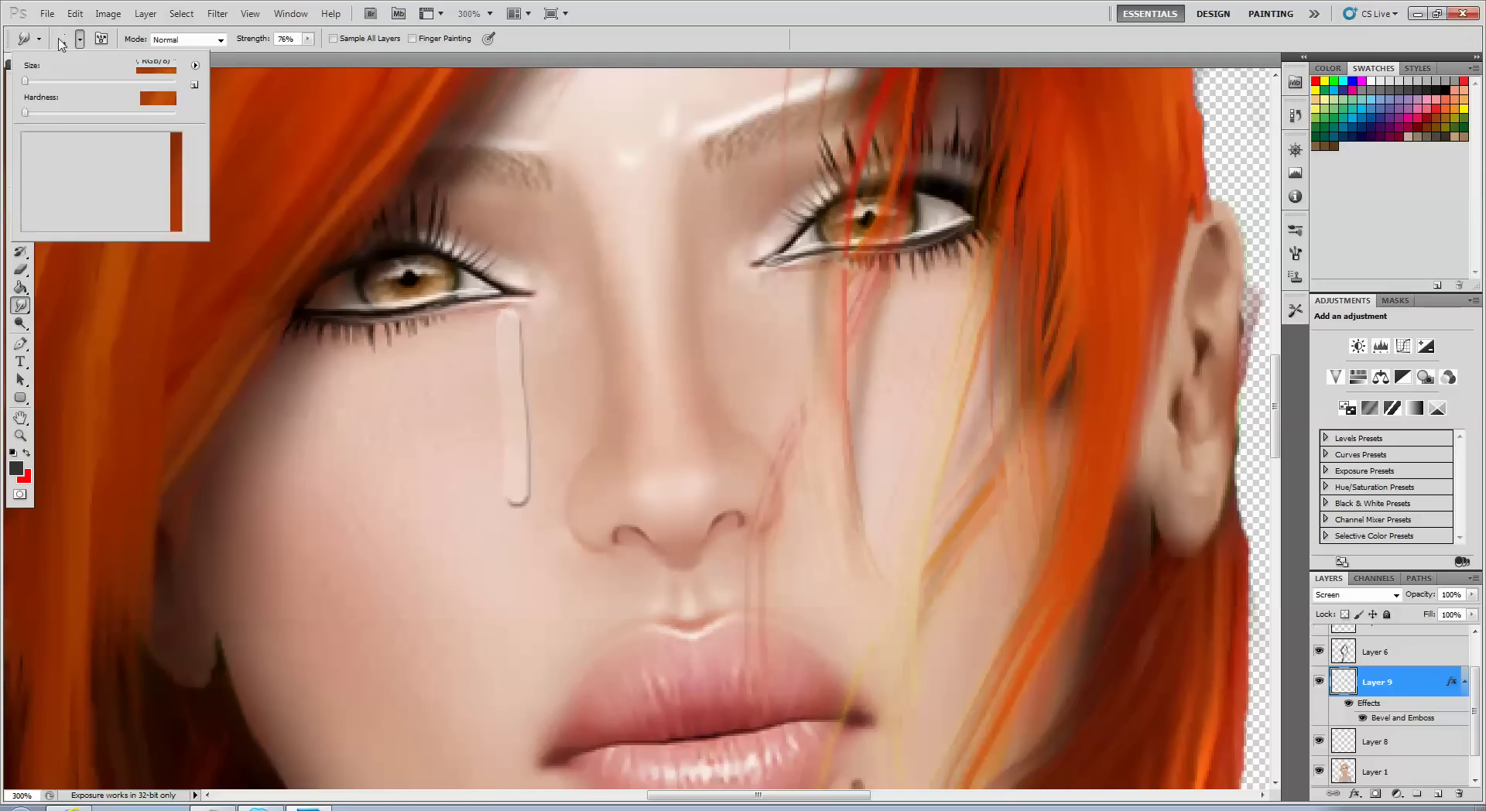
pyautogui.click(48, 82)
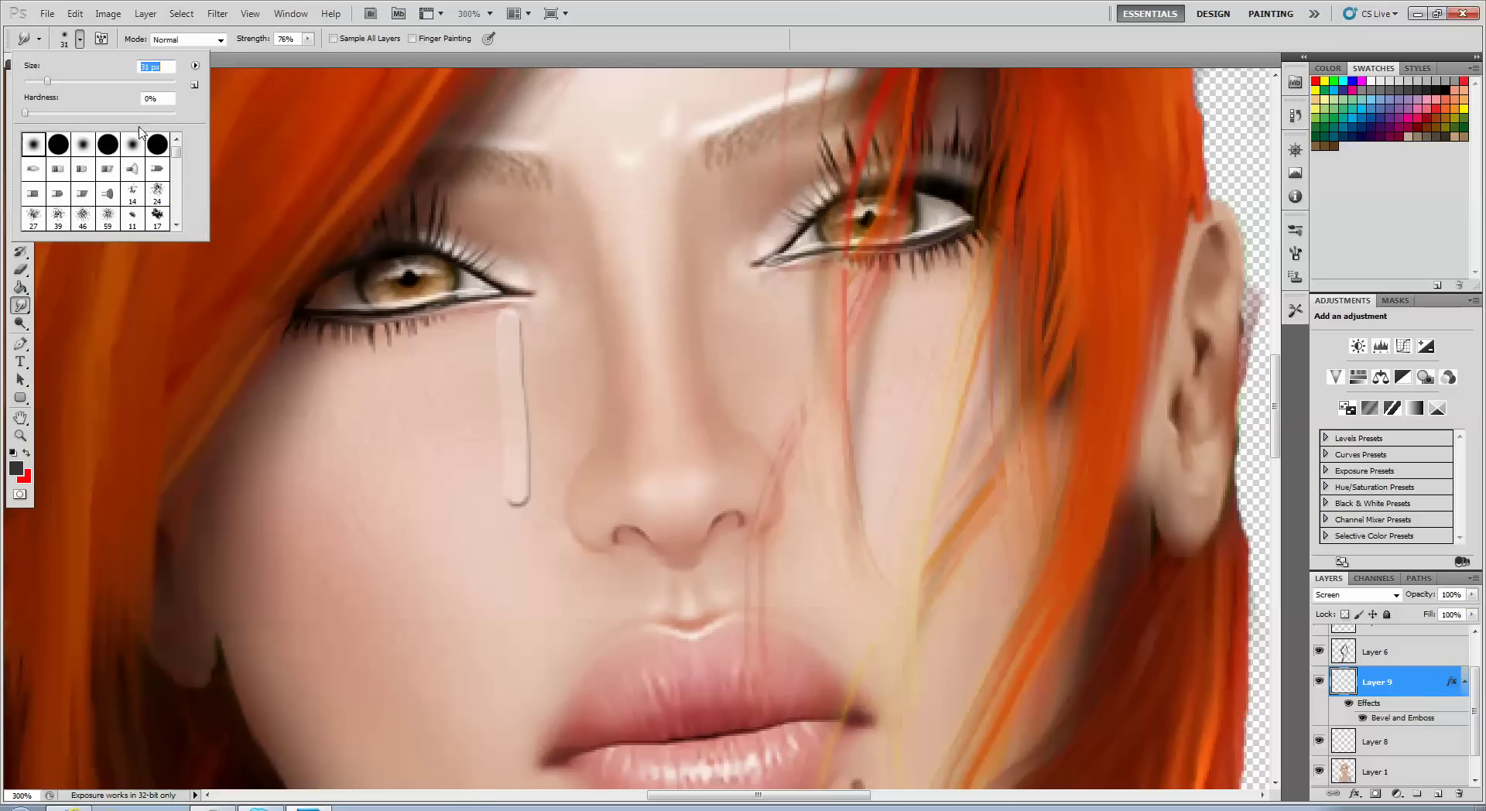
pyautogui.click(33, 82)
pyautogui.click(531, 321)
pyautogui.moveTo(531, 320)
pyautogui.mouseDown()
pyautogui.moveTo(536, 442)
pyautogui.moveTo(537, 404)
pyautogui.mouseUp()
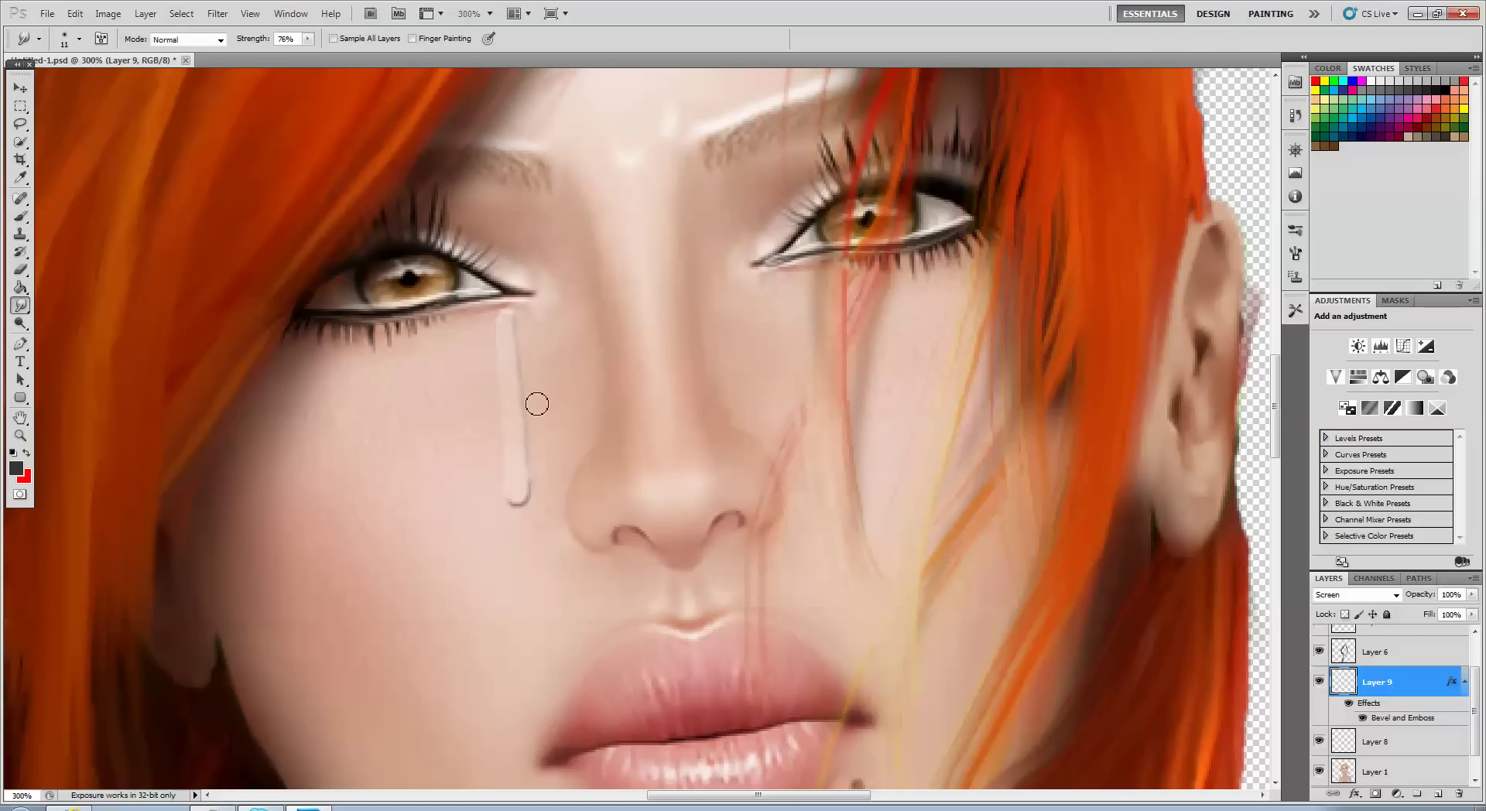
pyautogui.moveTo(488, 351)
pyautogui.mouseDown()
pyautogui.moveTo(494, 420)
pyautogui.moveTo(509, 302)
pyautogui.mouseUp()
pyautogui.moveTo(492, 364)
pyautogui.mouseDown()
pyautogui.moveTo(506, 450)
pyautogui.moveTo(531, 464)
pyautogui.moveTo(534, 438)
pyautogui.moveTo(521, 375)
pyautogui.moveTo(491, 508)
pyautogui.moveTo(515, 540)
pyautogui.moveTo(511, 507)
pyautogui.moveTo(524, 510)
pyautogui.moveTo(515, 601)
pyautogui.mouseUp()
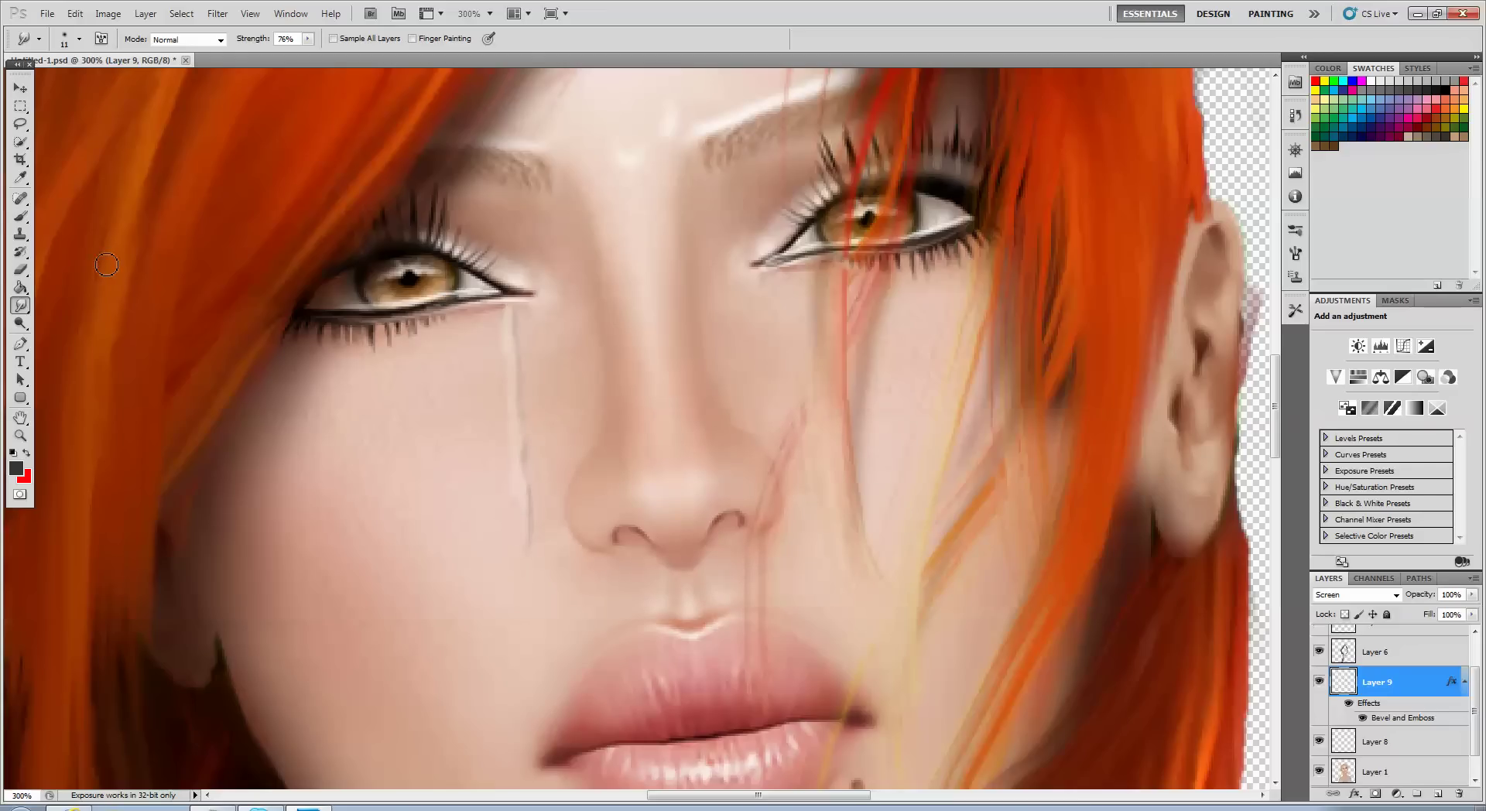
pyautogui.moveTo(507, 314); pyautogui.dragTo(498, 298)
# - Paint a second short tear streak beside the first at the left-hand eye's inner corner and smudge it thin
pyautogui.click(20, 216)
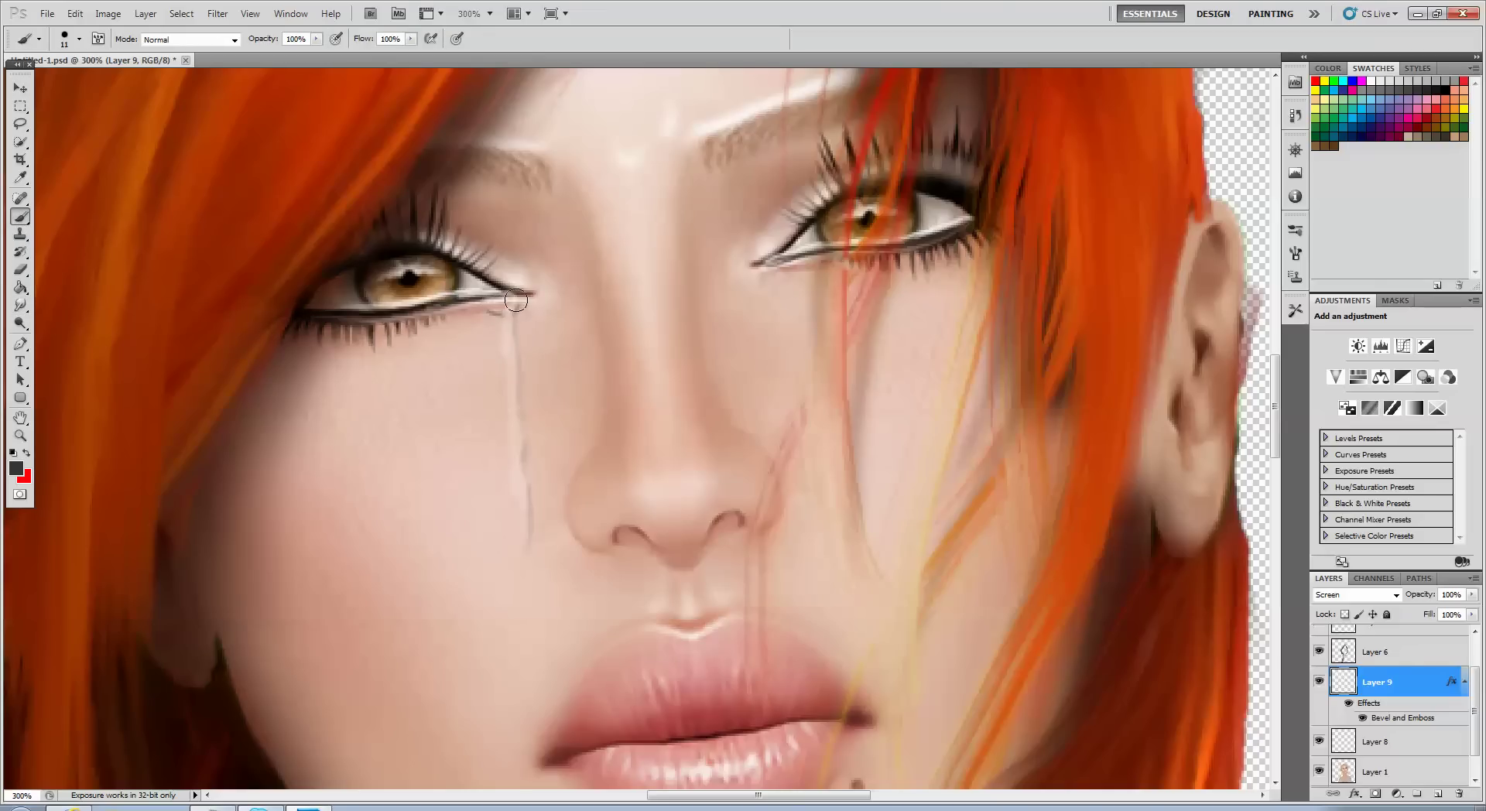
pyautogui.moveTo(516, 300)
pyautogui.mouseDown()
pyautogui.moveTo(484, 295)
pyautogui.moveTo(514, 317)
pyautogui.moveTo(512, 293)
pyautogui.moveTo(525, 312)
pyautogui.moveTo(459, 300)
pyautogui.moveTo(534, 299)
pyautogui.moveTo(545, 448)
pyautogui.moveTo(532, 275)
pyautogui.moveTo(535, 410)
pyautogui.moveTo(482, 325)
pyautogui.moveTo(556, 329)
pyautogui.mouseUp()
pyautogui.click(20, 305)
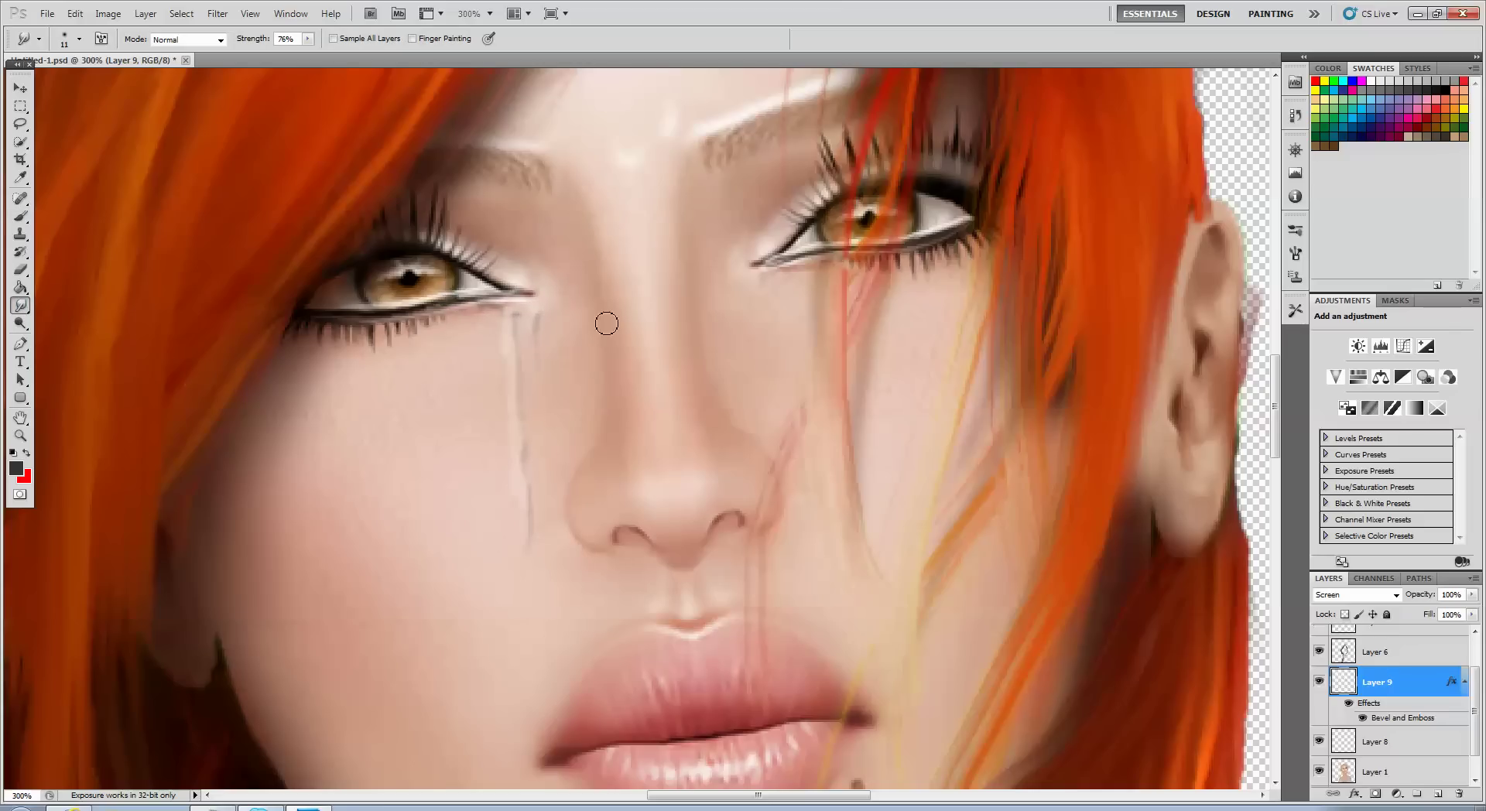
# - Paint a tear streak below the right-hand eye's inner corner and smudge it into a faint trail
pyautogui.click(20, 215)
pyautogui.moveTo(762, 272); pyautogui.dragTo(778, 415)
pyautogui.click(18, 306)
pyautogui.moveTo(763, 275); pyautogui.dragTo(769, 341)
pyautogui.hotkey('ctrl', '-')
pyautogui.hotkey('ctrl', '-')
pyautogui.hotkey('ctrl', '-')
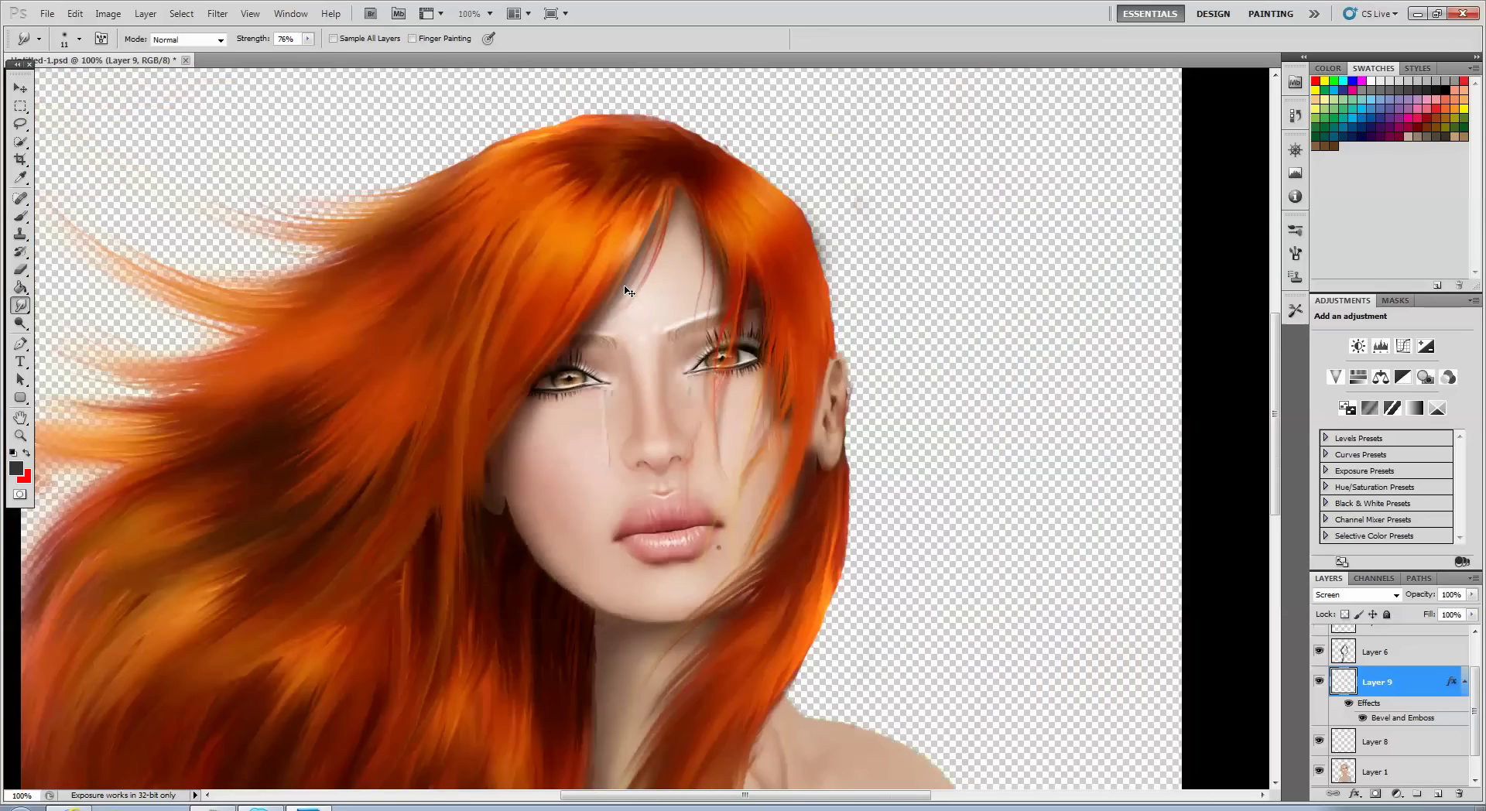
pyautogui.hotkey('ctrl', '+')
pyautogui.hotkey('ctrl', '+')
pyautogui.hotkey('ctrl', '+')
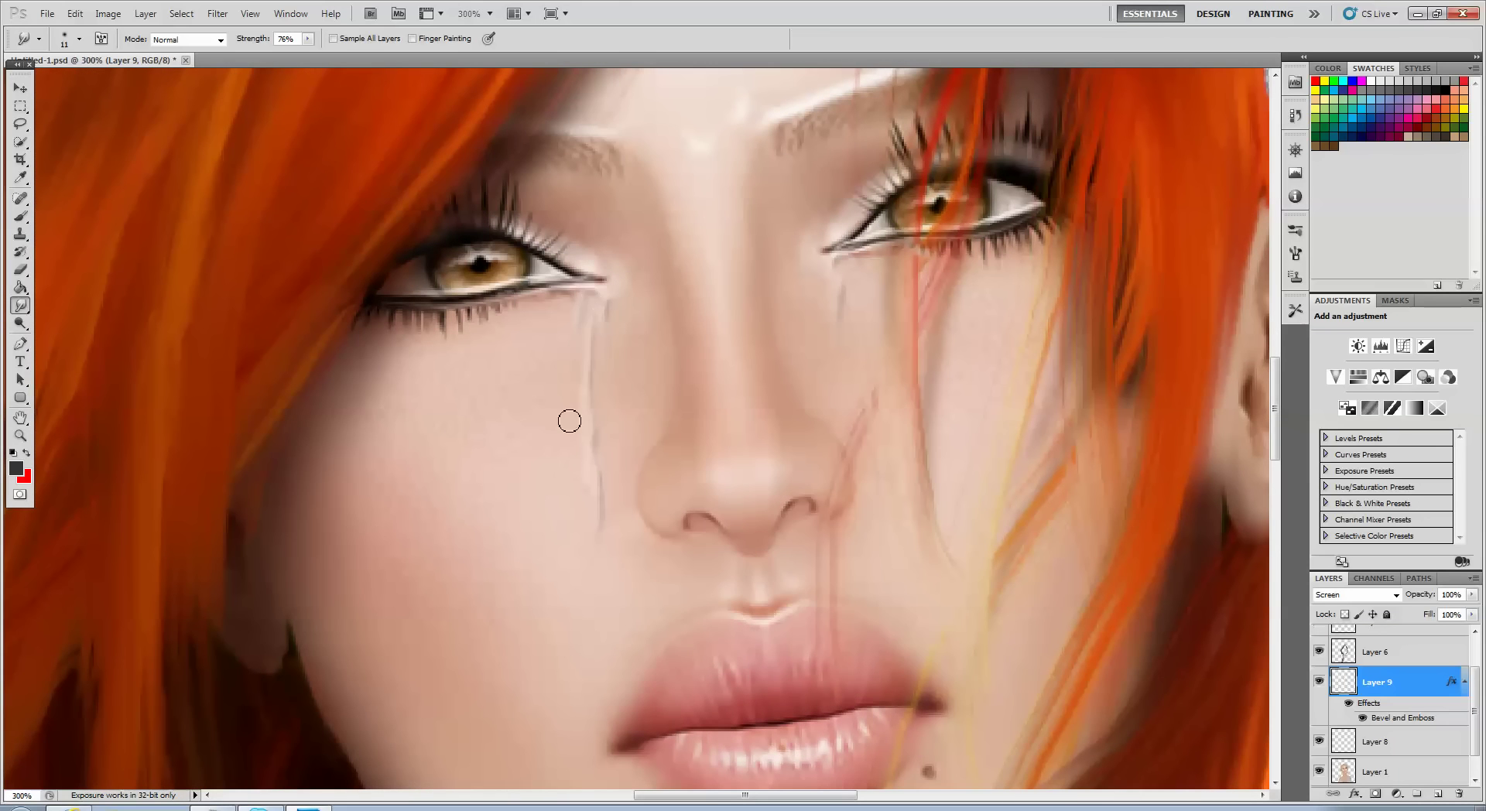
# - Erase the vertical tear streaks below the left-hand eye and paint a diagonal streak from its inner corner across the cheek
pyautogui.moveTo(595, 307)
pyautogui.mouseDown()
pyautogui.moveTo(611, 393)
pyautogui.moveTo(615, 352)
pyautogui.moveTo(575, 535)
pyautogui.mouseUp()
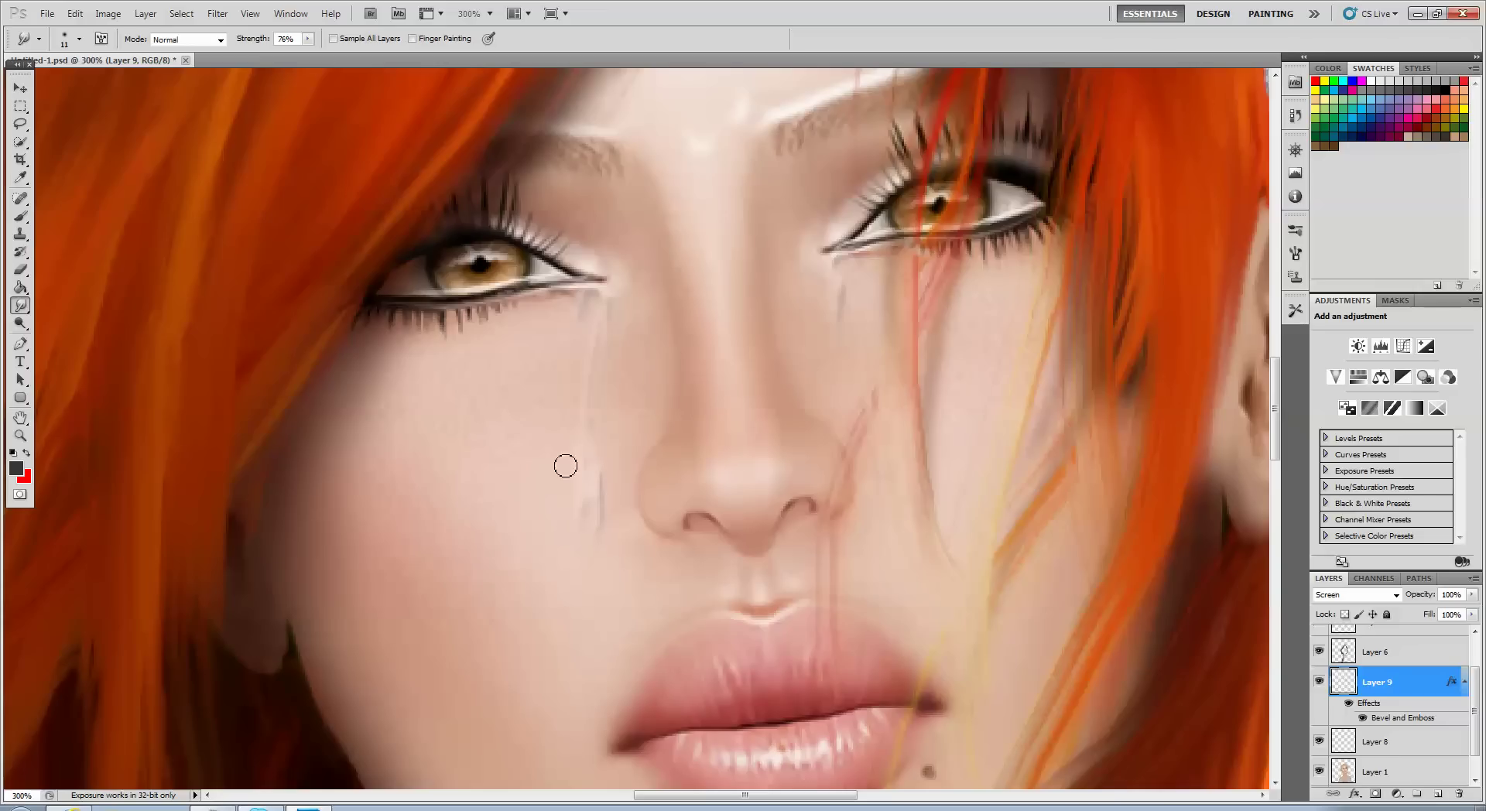
pyautogui.click(16, 268)
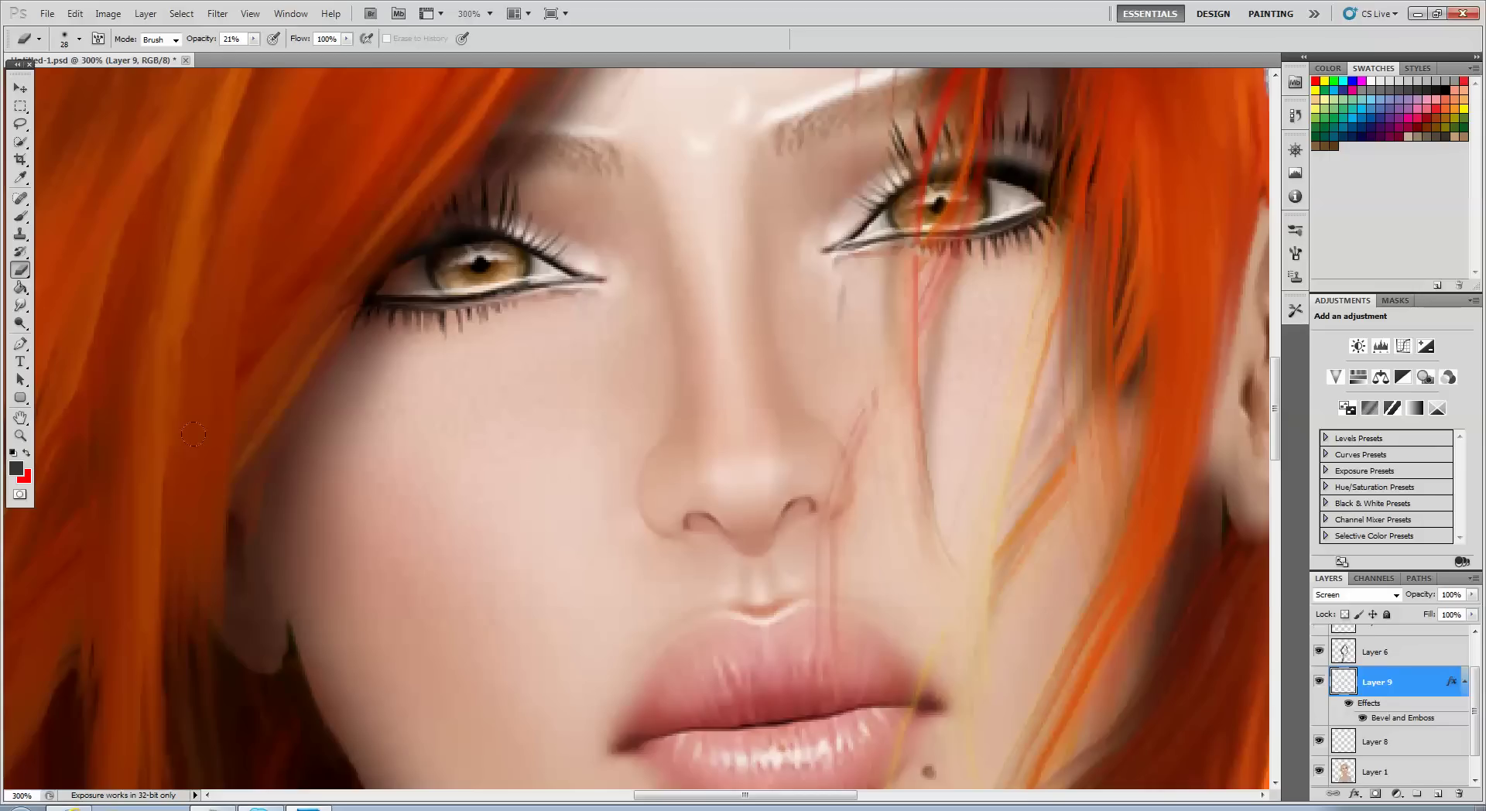
pyautogui.click(28, 224)
pyautogui.moveTo(587, 274)
pyautogui.mouseDown()
pyautogui.moveTo(592, 326)
pyautogui.moveTo(494, 439)
pyautogui.mouseUp()
# - Smudge the diagonal streak at 76% strength into thin branching trails below the left-hand eye
pyautogui.press('r')
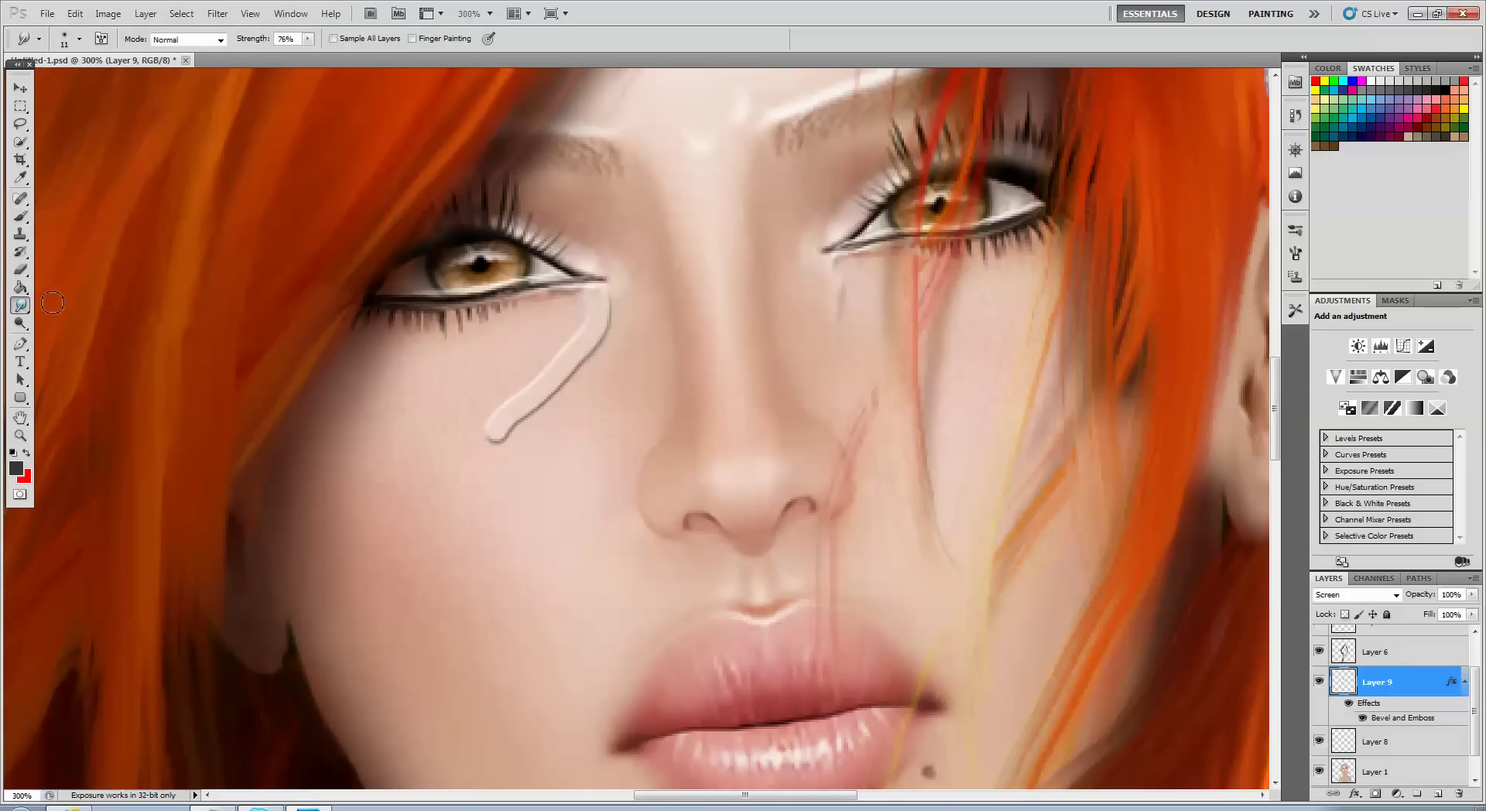
pyautogui.moveTo(619, 316); pyautogui.dragTo(578, 391)
pyautogui.moveTo(611, 342); pyautogui.dragTo(573, 370)
pyautogui.moveTo(577, 310); pyautogui.dragTo(494, 524)
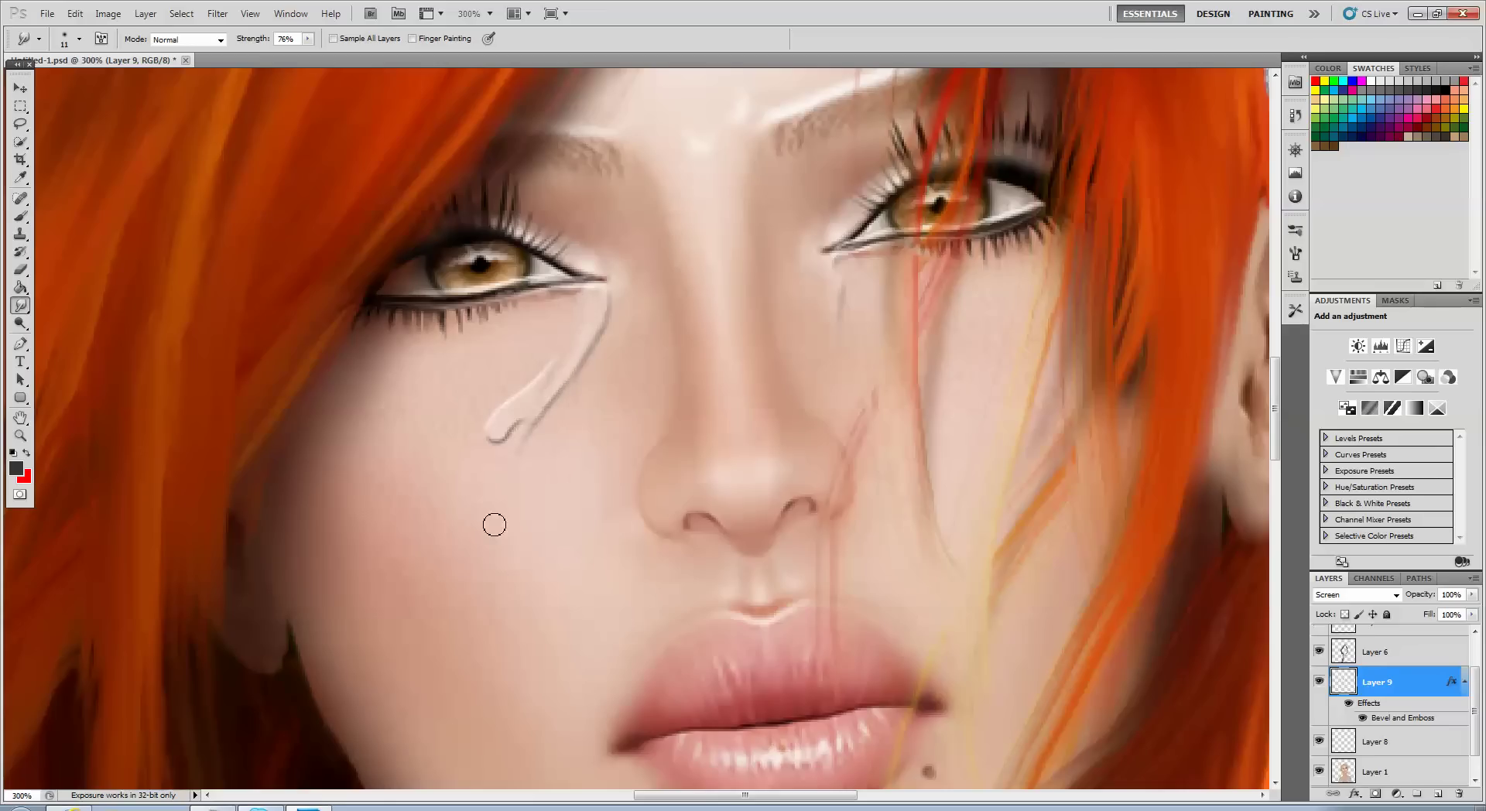
pyautogui.moveTo(564, 334)
pyautogui.mouseDown()
pyautogui.moveTo(520, 490)
pyautogui.moveTo(546, 443)
pyautogui.moveTo(520, 319)
pyautogui.moveTo(525, 381)
pyautogui.moveTo(504, 448)
pyautogui.moveTo(552, 318)
pyautogui.moveTo(568, 299)
pyautogui.moveTo(522, 428)
pyautogui.moveTo(571, 326)
pyautogui.moveTo(594, 295)
pyautogui.moveTo(619, 299)
pyautogui.moveTo(602, 350)
pyautogui.moveTo(618, 297)
pyautogui.moveTo(567, 424)
pyautogui.mouseUp()
pyautogui.moveTo(504, 481)
pyautogui.mouseDown()
pyautogui.moveTo(506, 400)
pyautogui.moveTo(480, 474)
pyautogui.mouseUp()
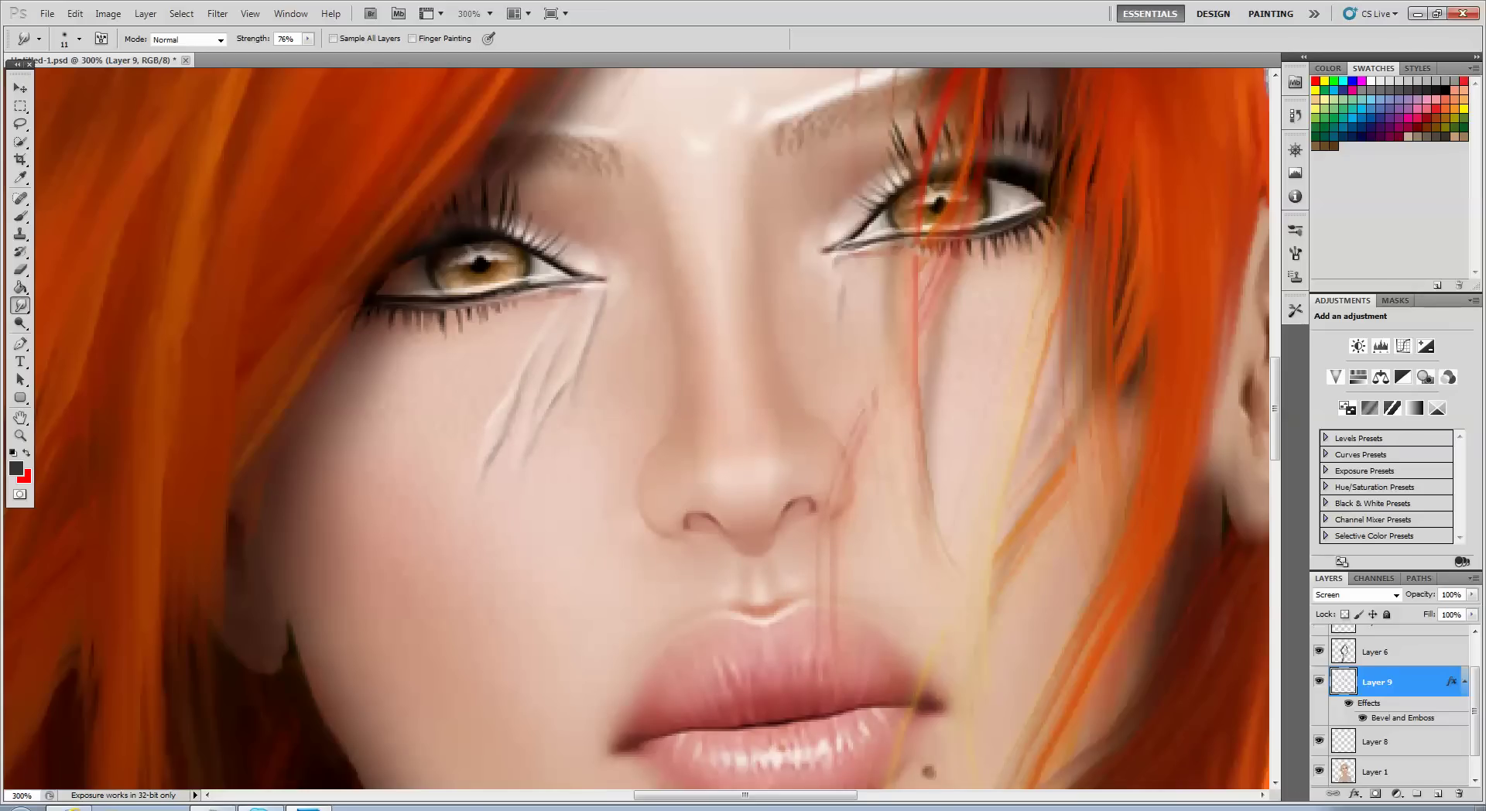
# - Smudge the outer tear trail farther down the cheek and soften the branches near the eye's inner corner
pyautogui.click(1350, 808)
pyautogui.click(1338, 755)
pyautogui.moveTo(508, 387); pyautogui.dragTo(455, 526)
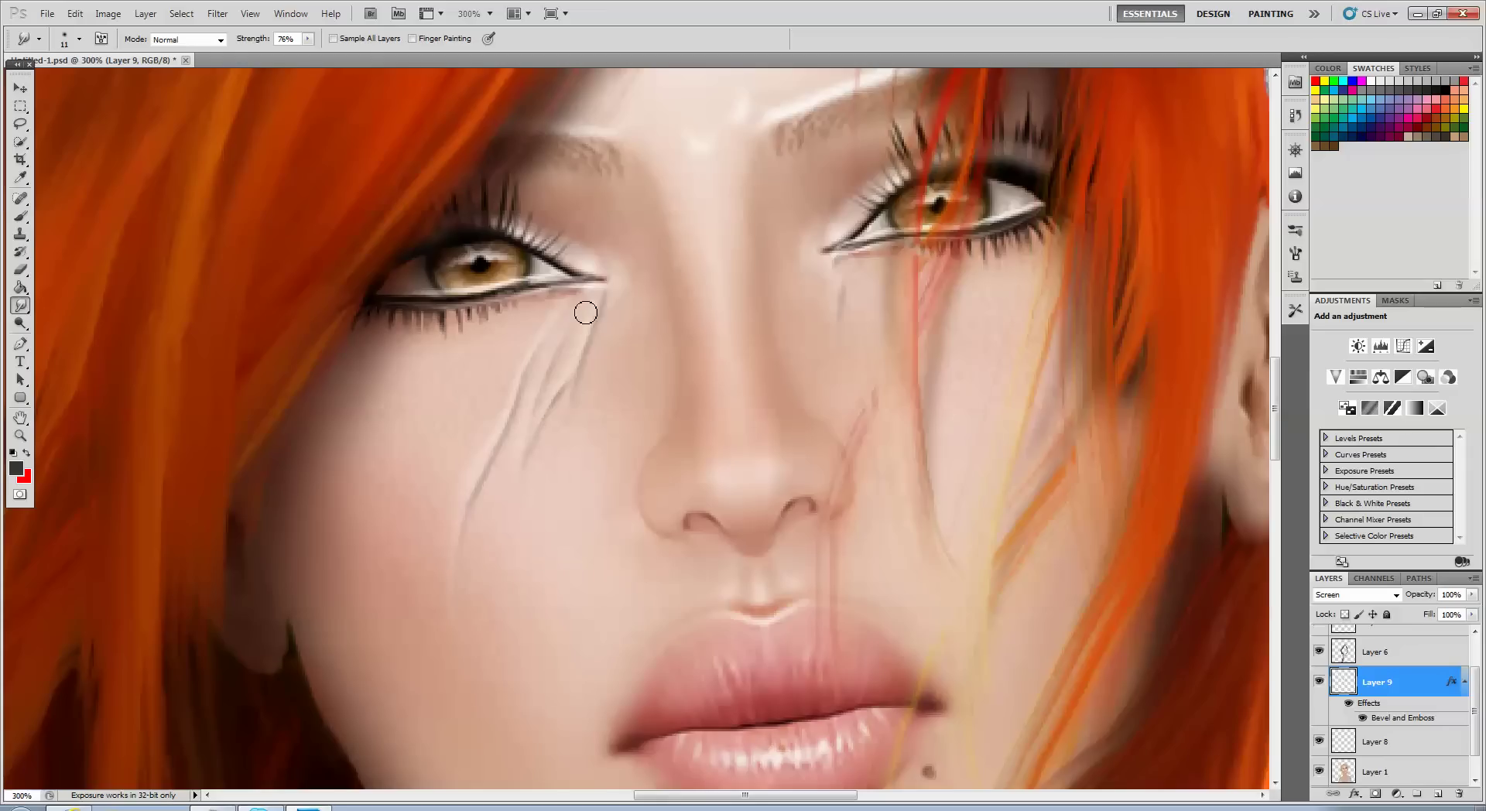
pyautogui.moveTo(586, 313); pyautogui.dragTo(474, 494)
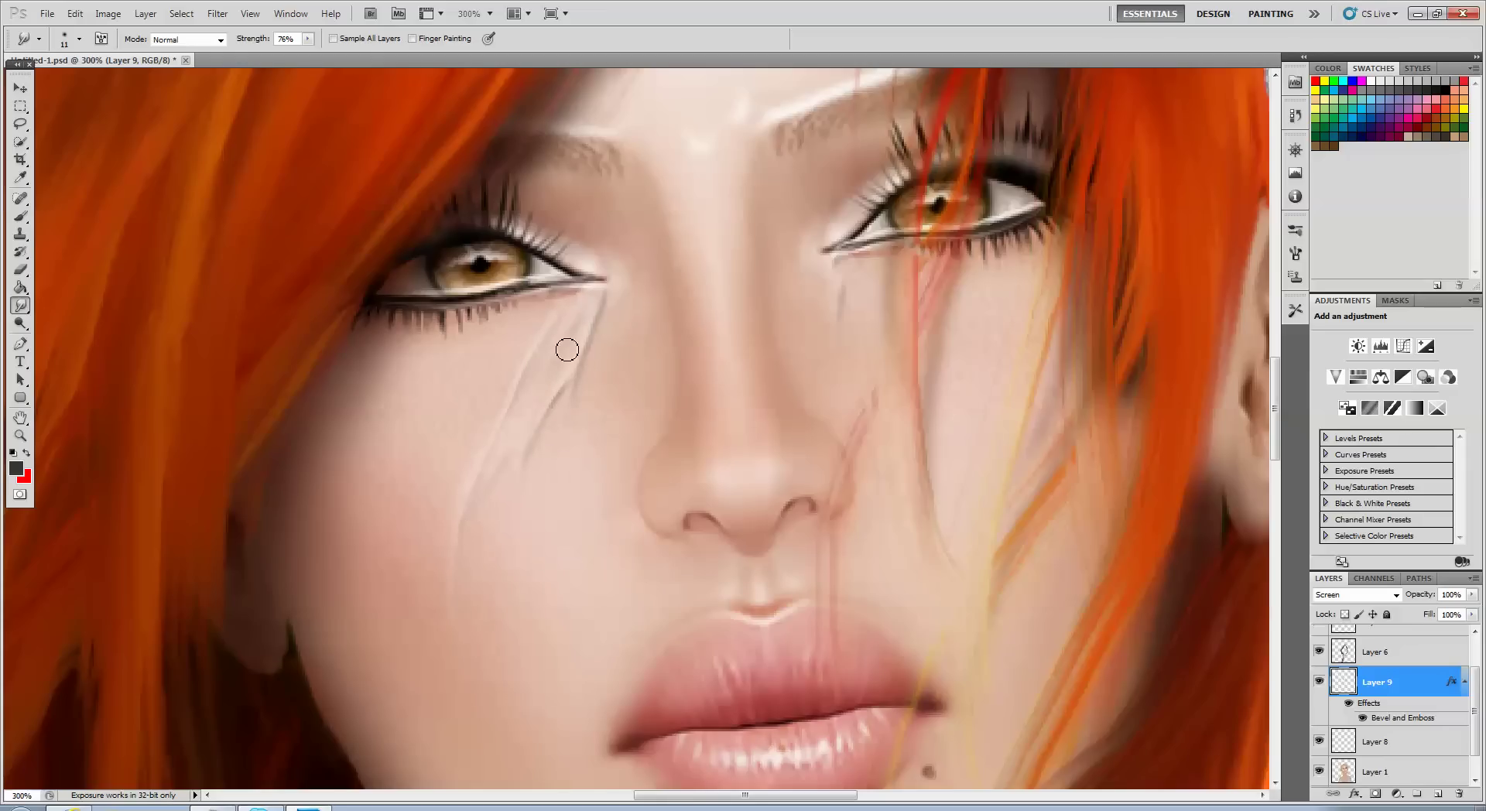
pyautogui.moveTo(567, 350); pyautogui.dragTo(541, 461)
# - Paint a teardrop at the lower end of the cheek trail and smudge its edges up into the trail
pyautogui.click(22, 215)
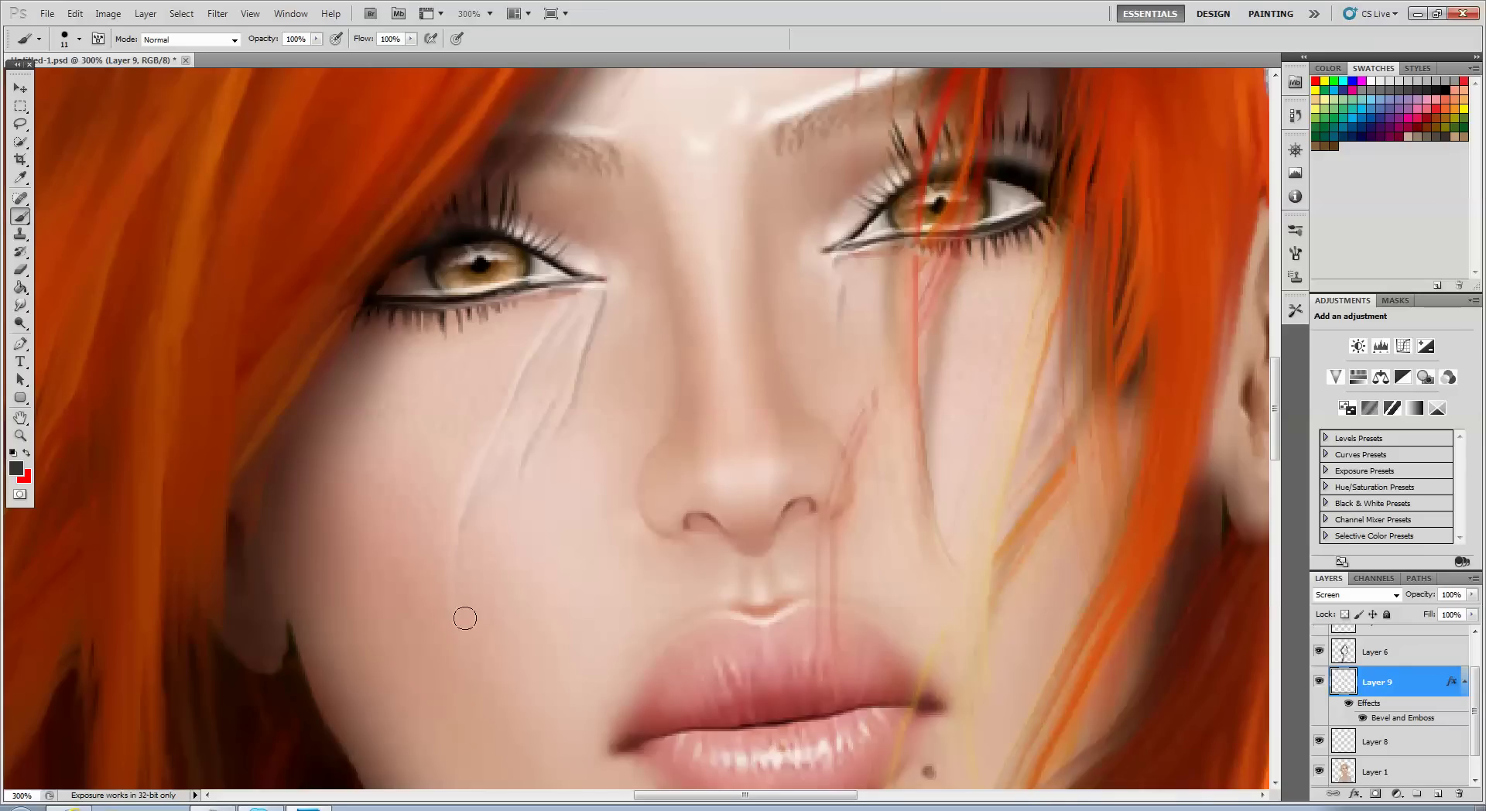
pyautogui.moveTo(458, 616); pyautogui.dragTo(456, 577)
pyautogui.click(21, 304)
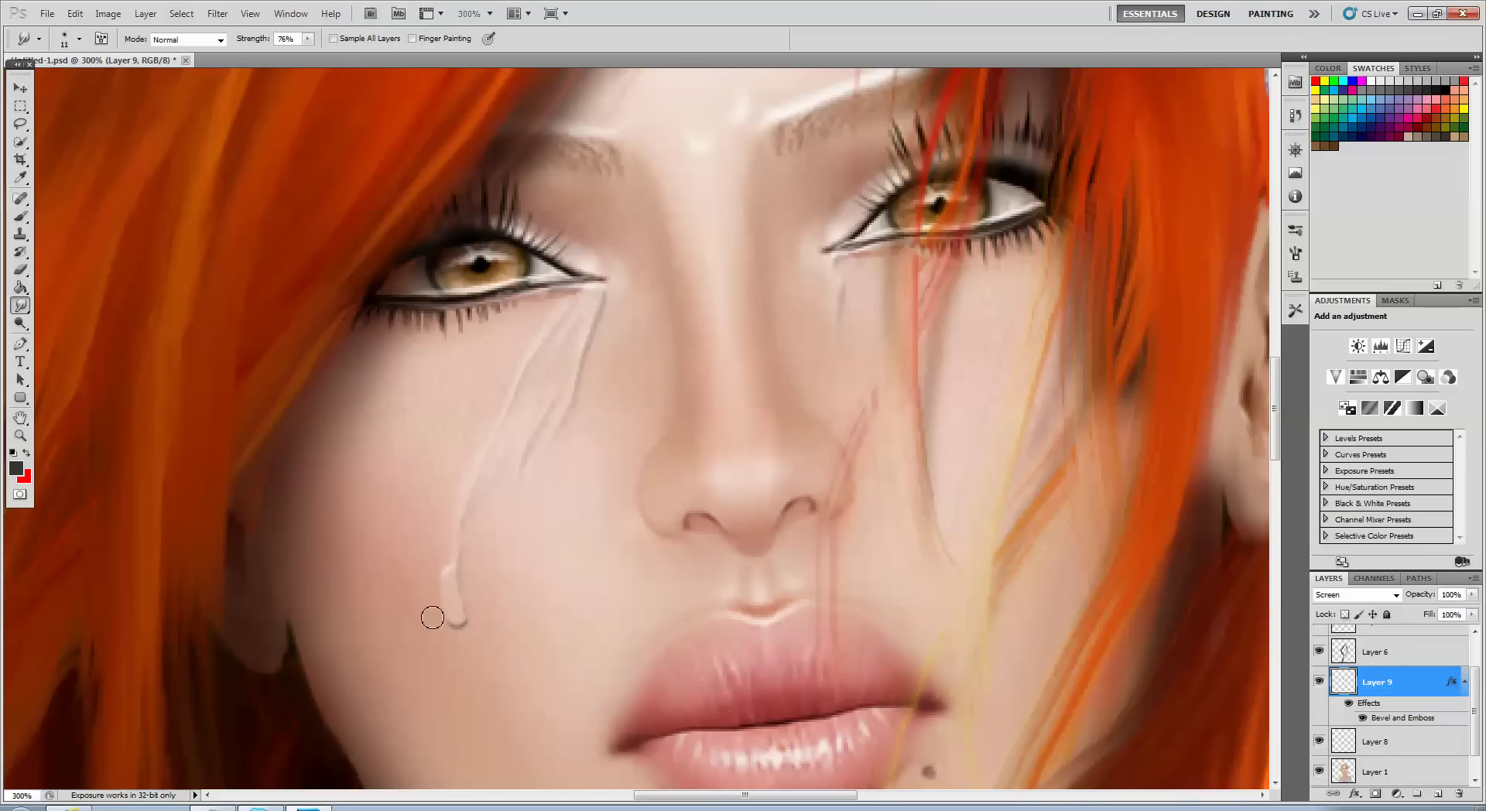
pyautogui.moveTo(439, 606); pyautogui.dragTo(447, 522)
pyautogui.moveTo(469, 592); pyautogui.dragTo(477, 504)
pyautogui.moveTo(434, 572); pyautogui.dragTo(503, 473)
# - Smudge the upper trail and side branches faint, and thin the drop at the trail's lower end
pyautogui.moveTo(567, 368); pyautogui.dragTo(516, 513)
pyautogui.moveTo(613, 304)
pyautogui.mouseDown()
pyautogui.moveTo(578, 348)
pyautogui.moveTo(596, 348)
pyautogui.moveTo(551, 360)
pyautogui.moveTo(584, 342)
pyautogui.moveTo(548, 374)
pyautogui.moveTo(594, 346)
pyautogui.moveTo(570, 403)
pyautogui.moveTo(587, 448)
pyautogui.mouseUp()
pyautogui.hotkey('ctrl', '-')
pyautogui.hotkey('ctrl', '-')
pyautogui.hotkey('ctrl', '-')
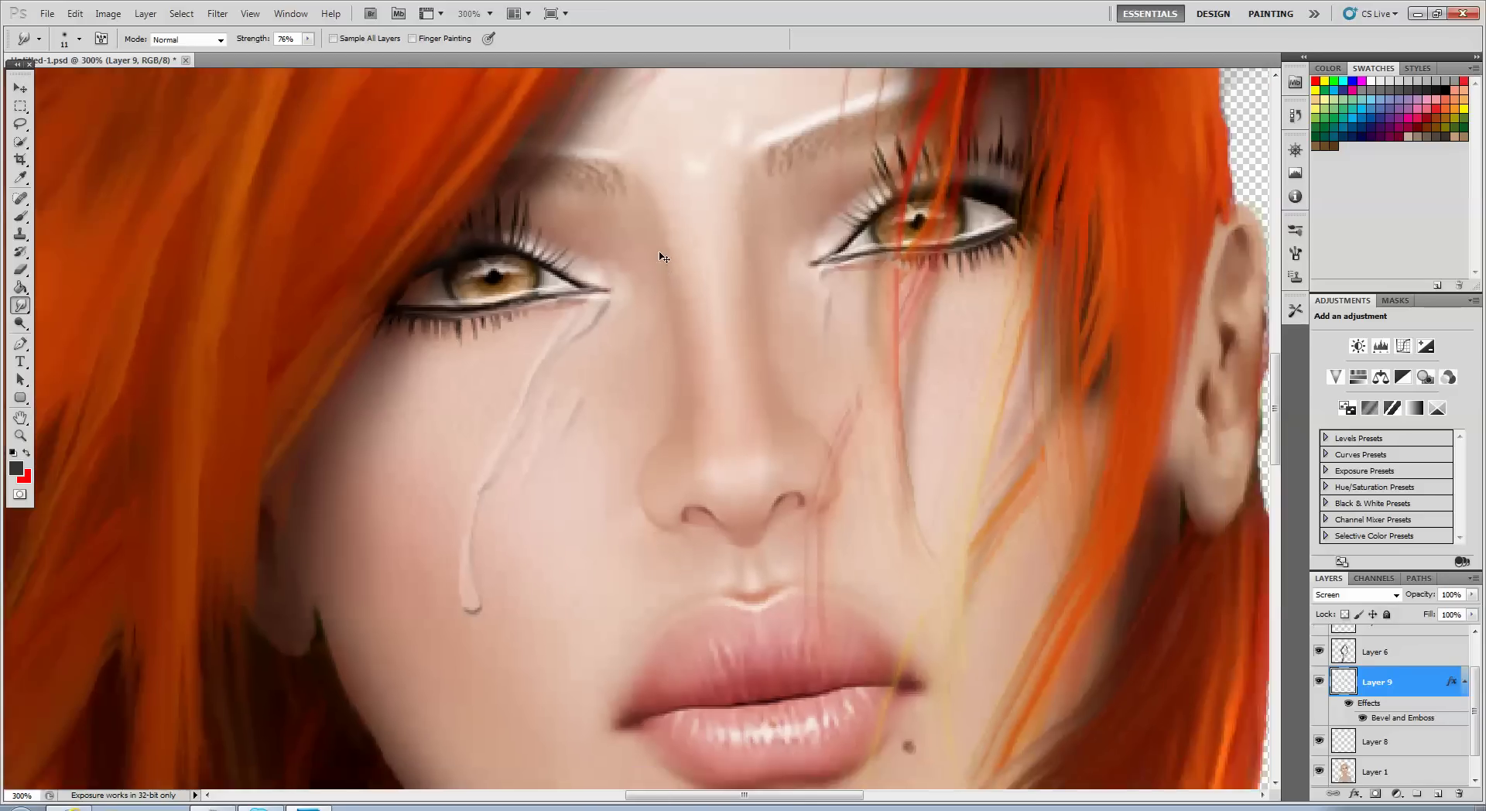
pyautogui.hotkey('ctrl', '+')
pyautogui.hotkey('ctrl', '+')
pyautogui.hotkey('ctrl', '+')
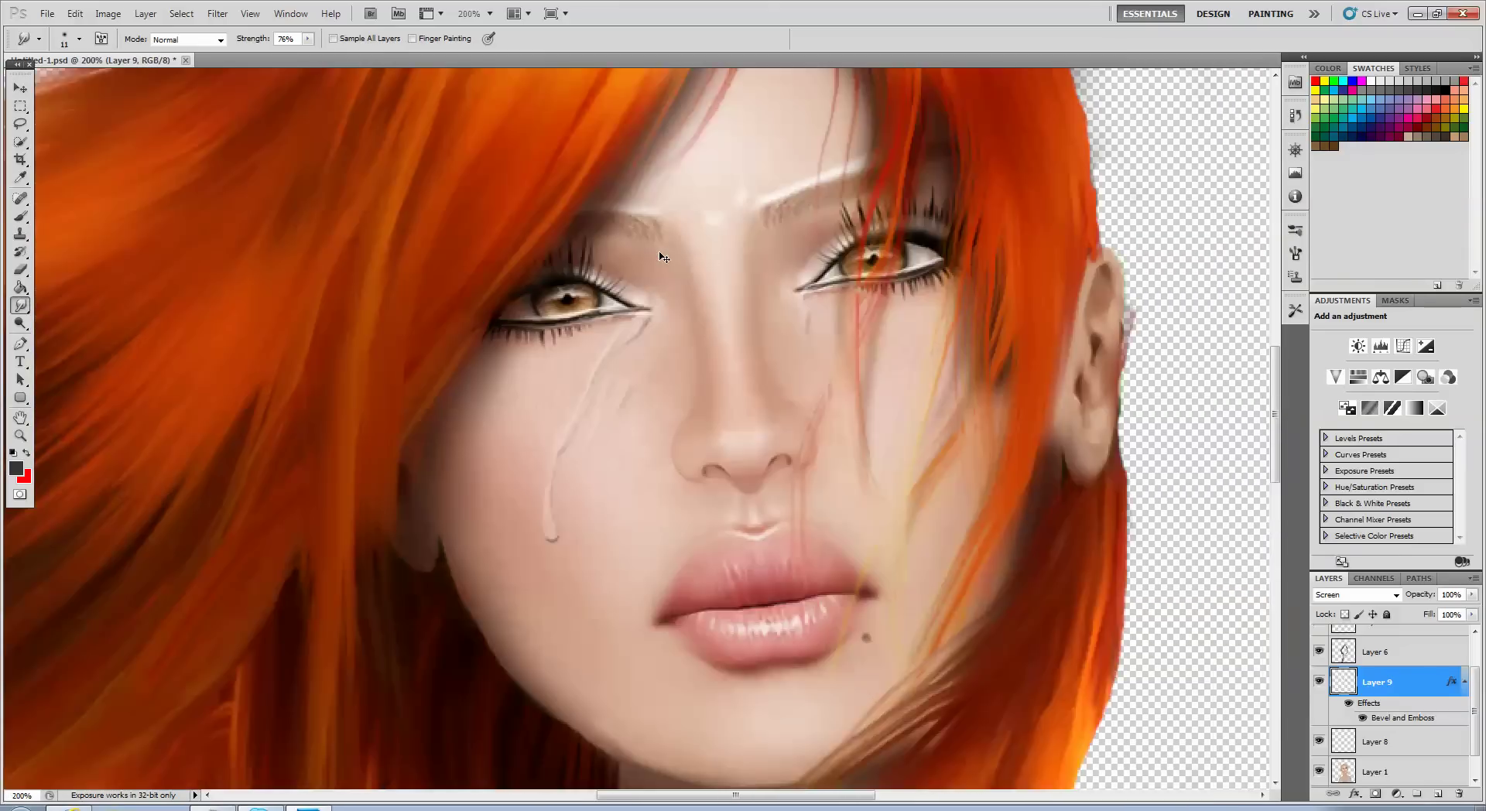
pyautogui.moveTo(589, 324); pyautogui.dragTo(571, 365)
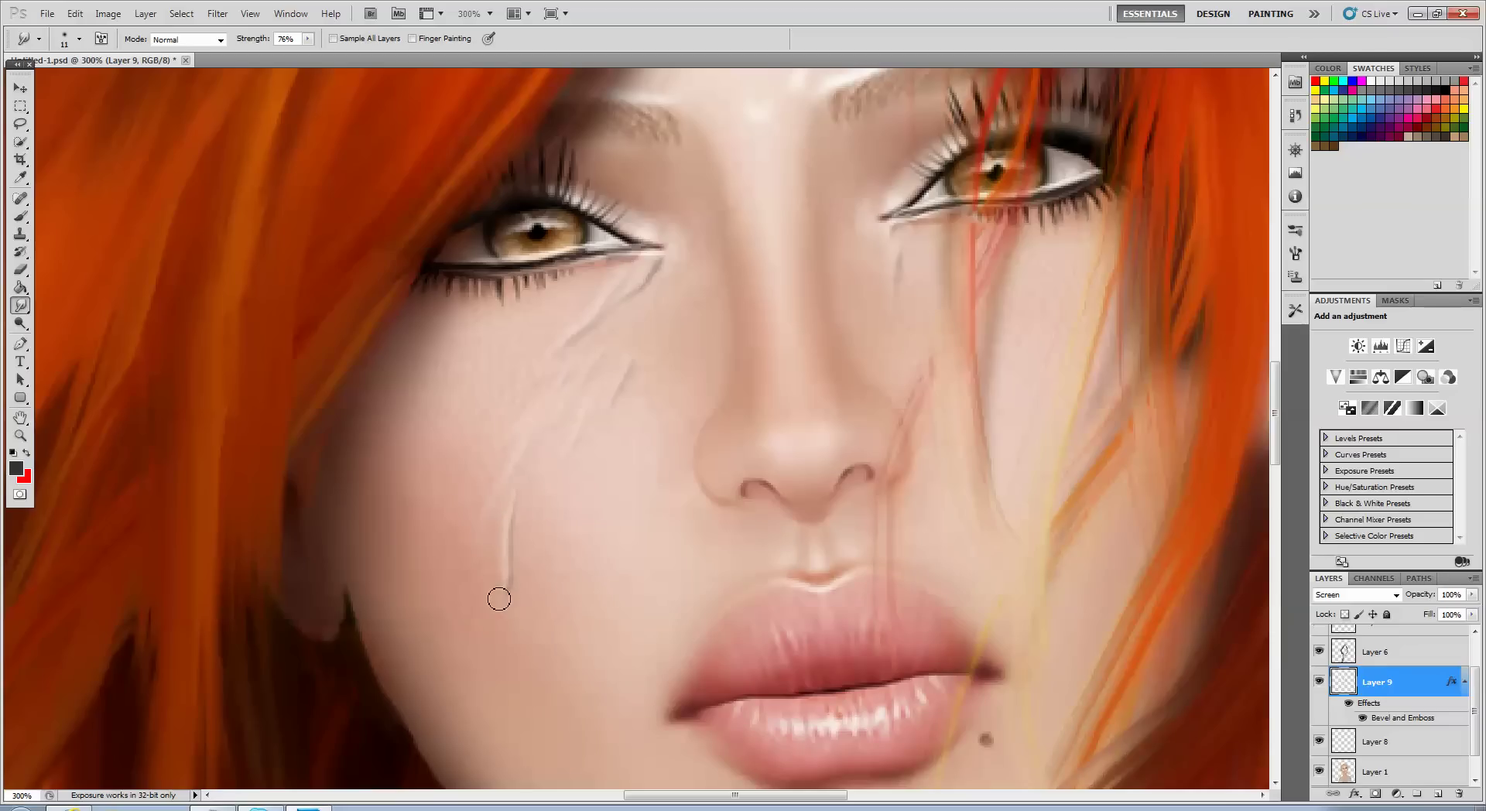
pyautogui.moveTo(509, 572); pyautogui.dragTo(510, 631)
# - Paint a new diagonal streak from the left-hand eye's inner corner and smudge it down the cheek into a thin trail
pyautogui.click(20, 216)
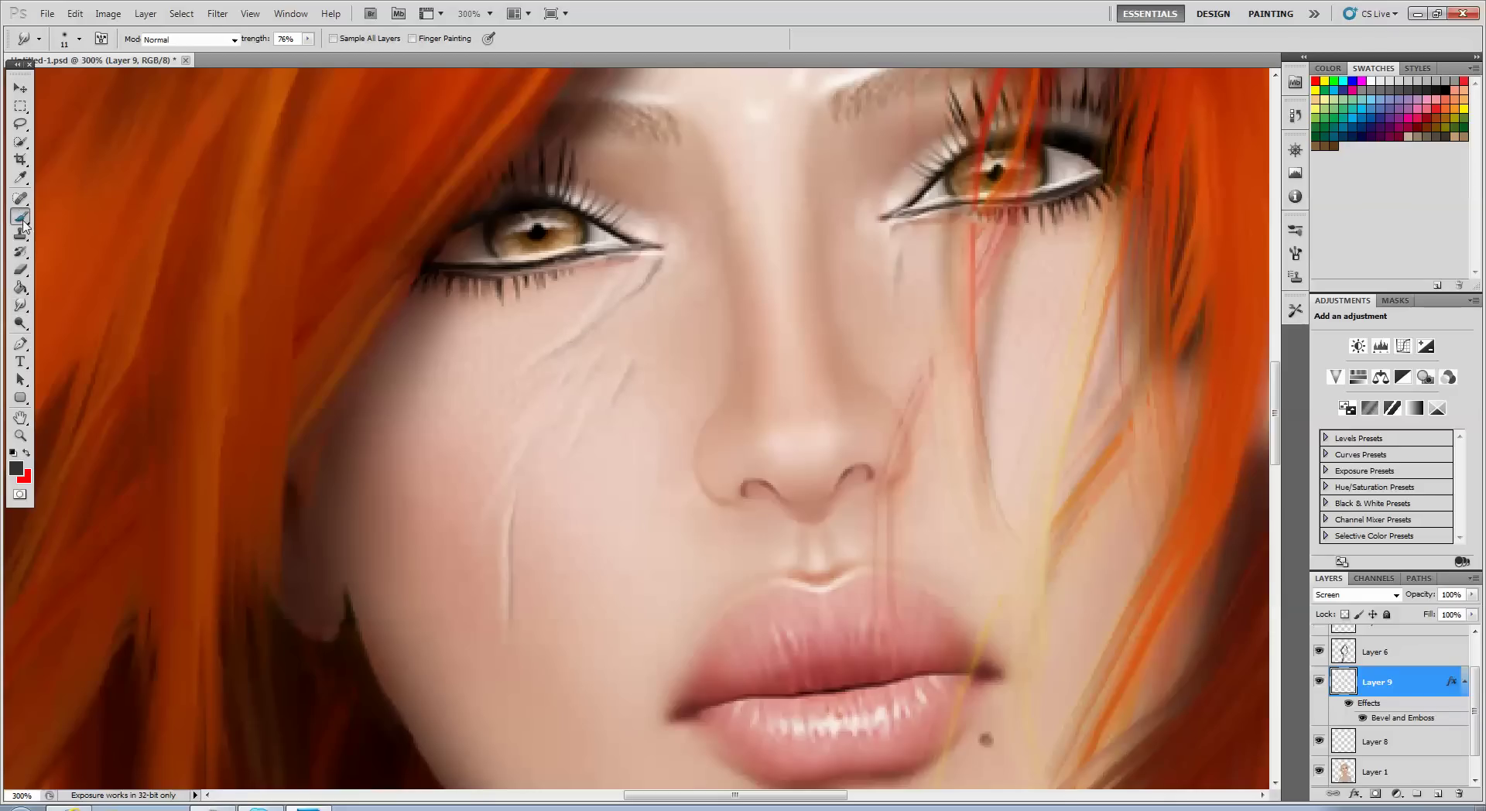
pyautogui.moveTo(652, 263); pyautogui.dragTo(541, 341)
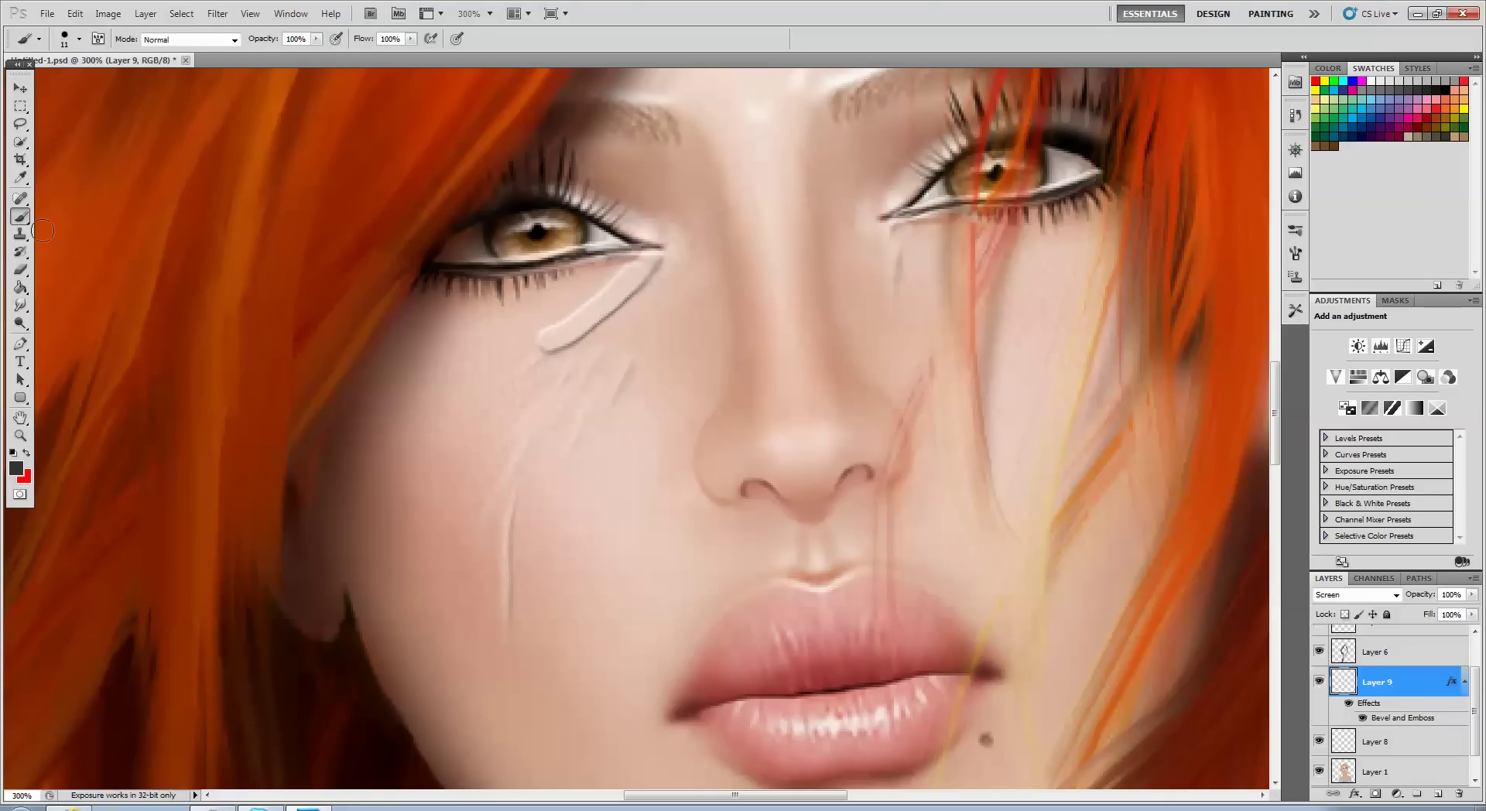
pyautogui.click(20, 305)
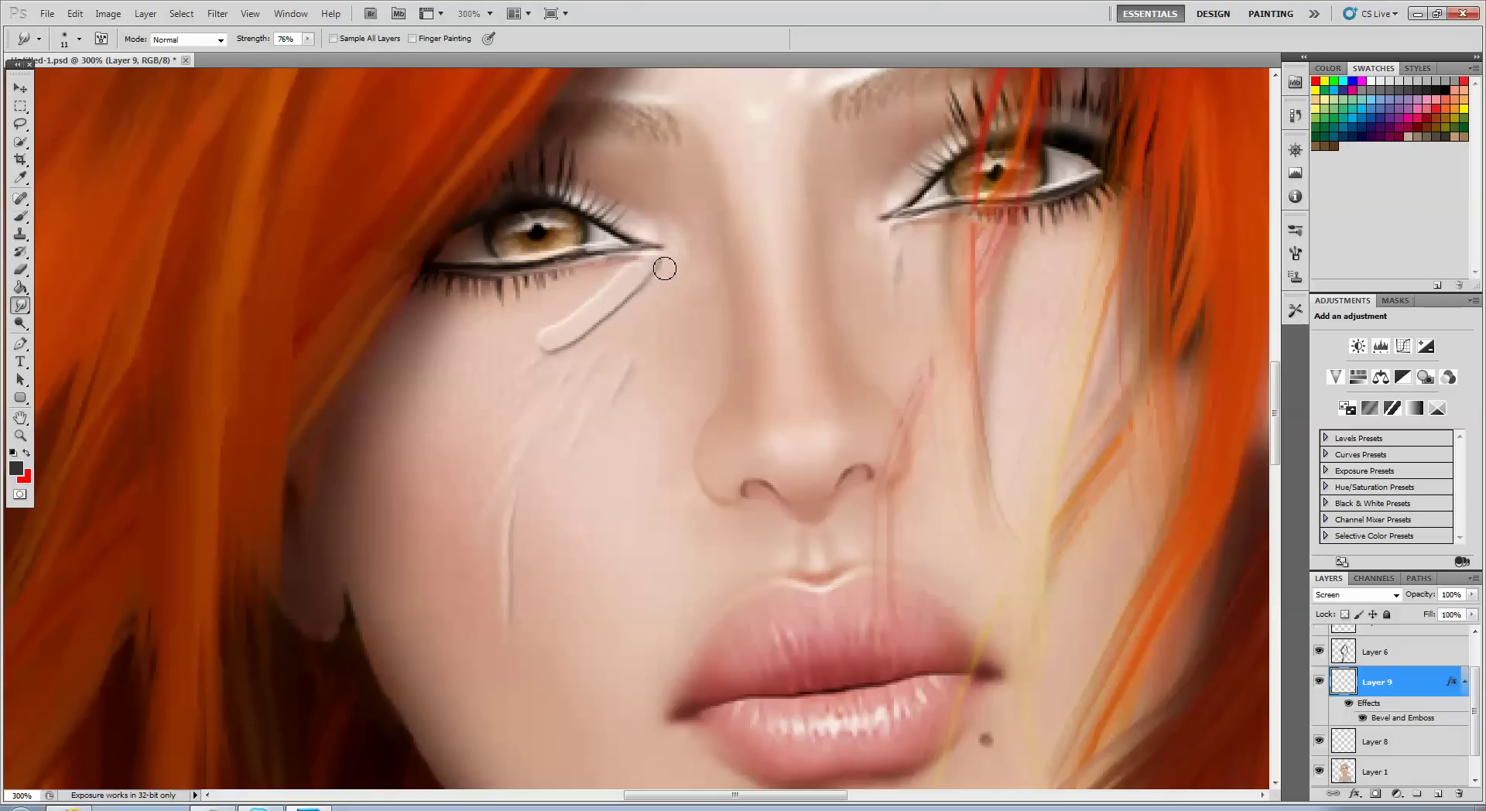
pyautogui.moveTo(664, 268)
pyautogui.mouseDown()
pyautogui.moveTo(563, 349)
pyautogui.moveTo(592, 323)
pyautogui.moveTo(599, 284)
pyautogui.moveTo(529, 363)
pyautogui.moveTo(559, 322)
pyautogui.moveTo(524, 410)
pyautogui.moveTo(548, 363)
pyautogui.moveTo(525, 341)
pyautogui.moveTo(594, 314)
pyautogui.moveTo(640, 261)
pyautogui.moveTo(564, 345)
pyautogui.moveTo(566, 325)
pyautogui.moveTo(546, 321)
pyautogui.moveTo(553, 337)
pyautogui.moveTo(621, 271)
pyautogui.moveTo(667, 255)
pyautogui.moveTo(663, 292)
pyautogui.moveTo(662, 243)
pyautogui.moveTo(639, 311)
pyautogui.moveTo(571, 380)
pyautogui.moveTo(576, 360)
pyautogui.moveTo(545, 373)
pyautogui.moveTo(545, 344)
pyautogui.moveTo(512, 369)
pyautogui.moveTo(591, 293)
pyautogui.mouseUp()
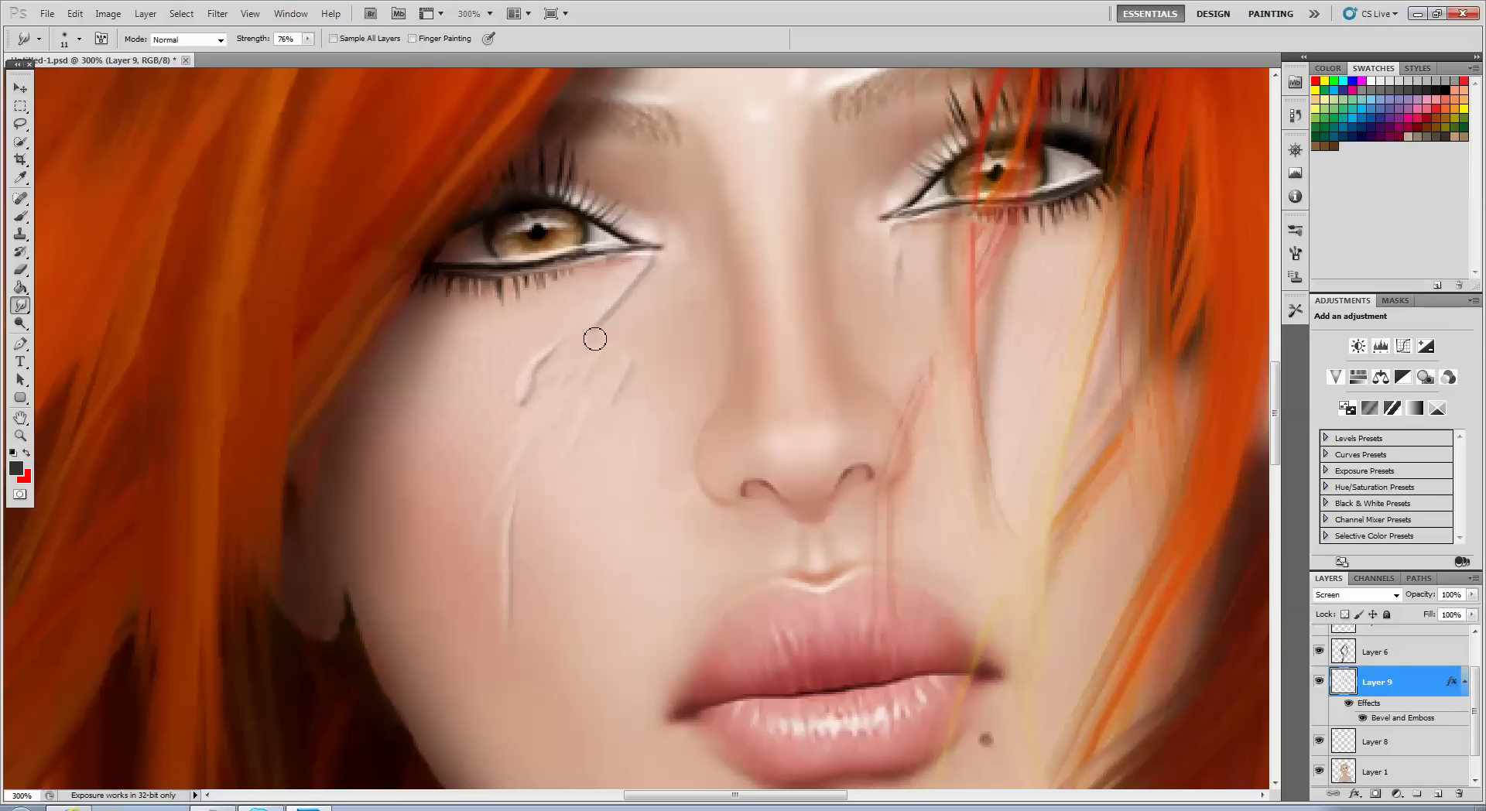
pyautogui.moveTo(535, 363); pyautogui.dragTo(595, 276)
pyautogui.click(1347, 808)
pyautogui.click(1339, 752)
pyautogui.moveTo(523, 387); pyautogui.dragTo(497, 438)
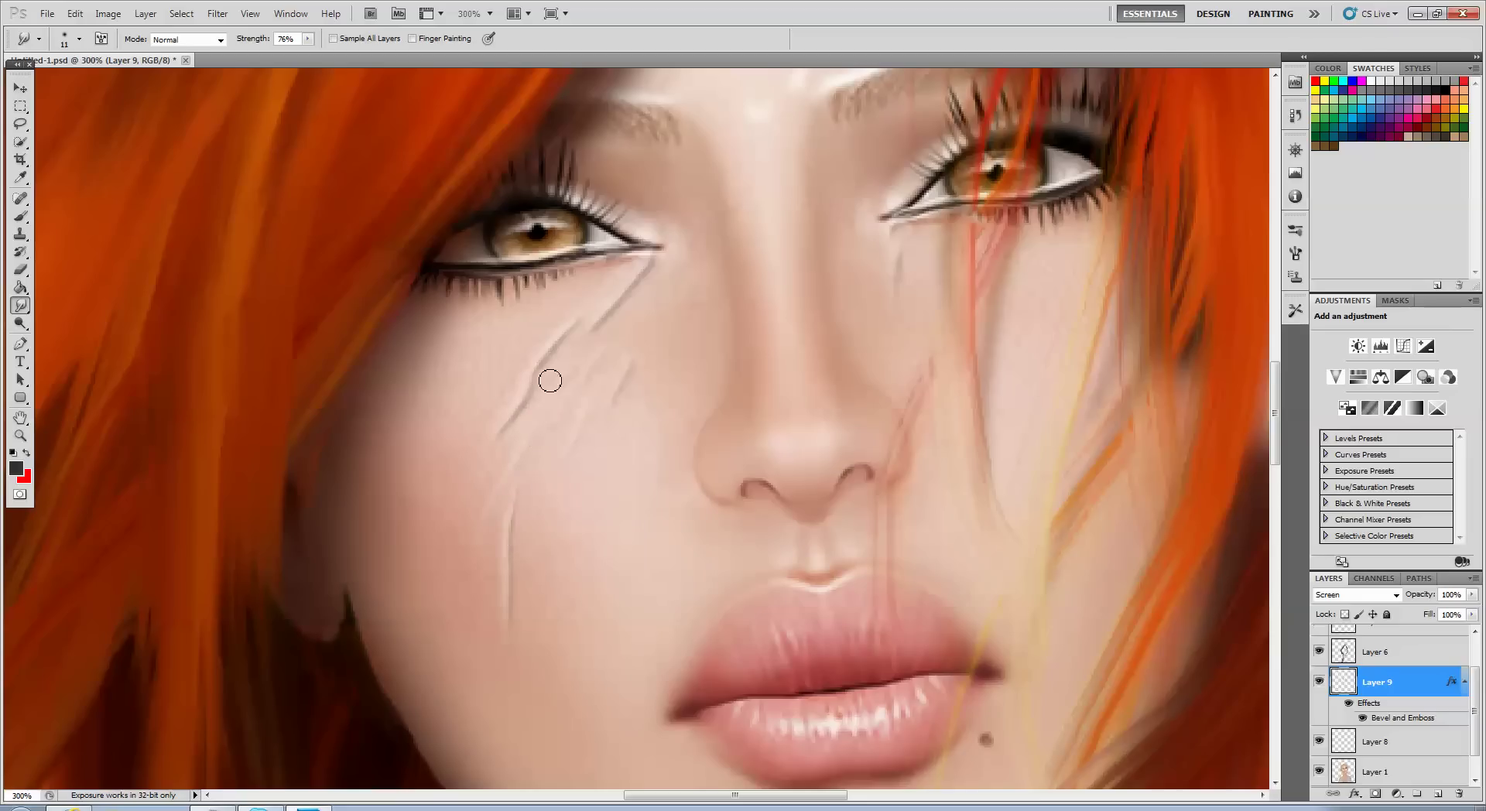
pyautogui.moveTo(548, 374); pyautogui.dragTo(504, 411)
# - Erase the remaining tear streaks from the face with the eraser at 100% opacity
pyautogui.hotkey('ctrl', '-')
pyautogui.hotkey('ctrl', '-')
pyautogui.hotkey('ctrl', '-')
pyautogui.hotkey('ctrl', '-')
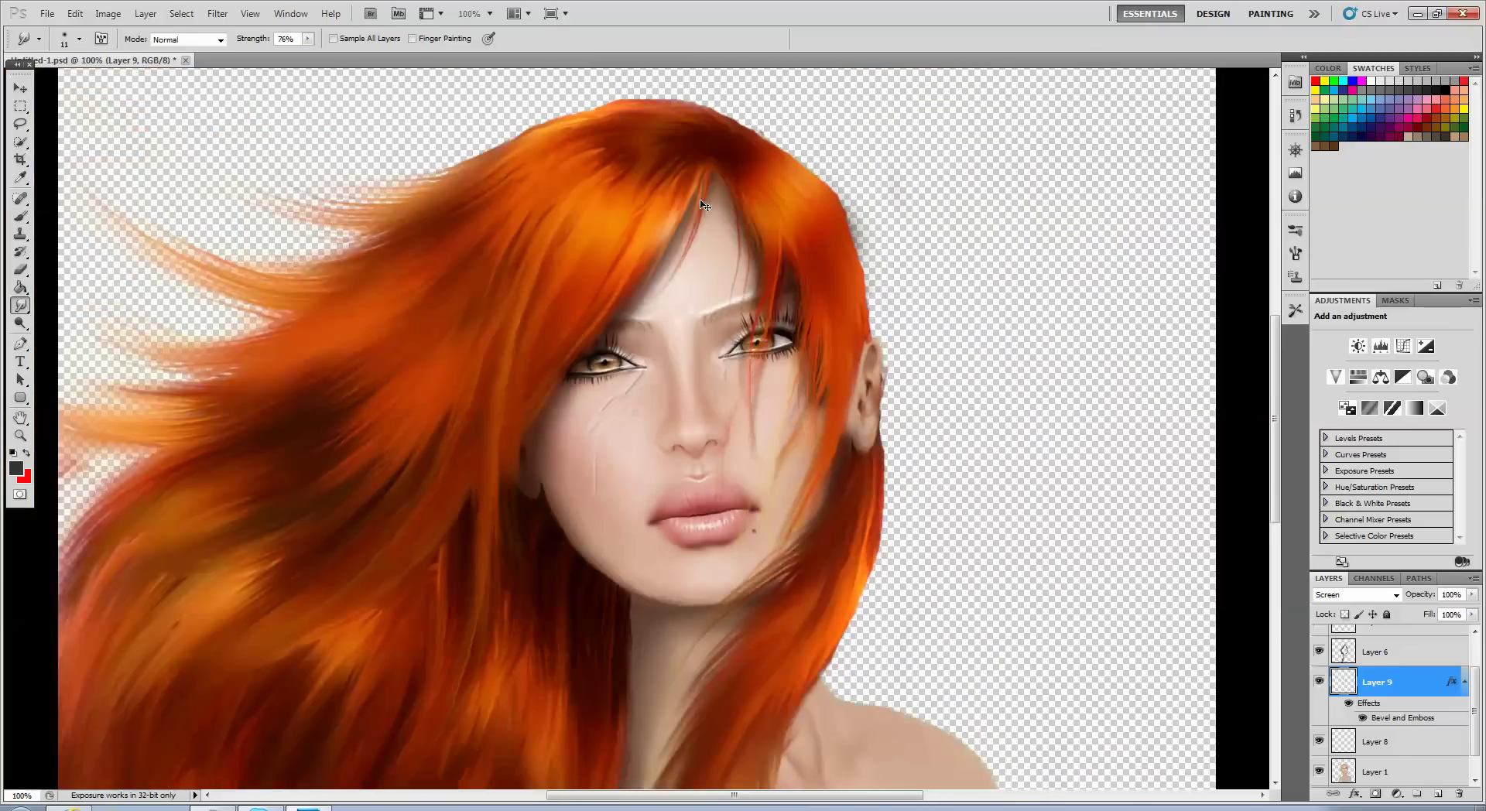
pyautogui.hotkey('ctrl', '+')
pyautogui.hotkey('ctrl', '+')
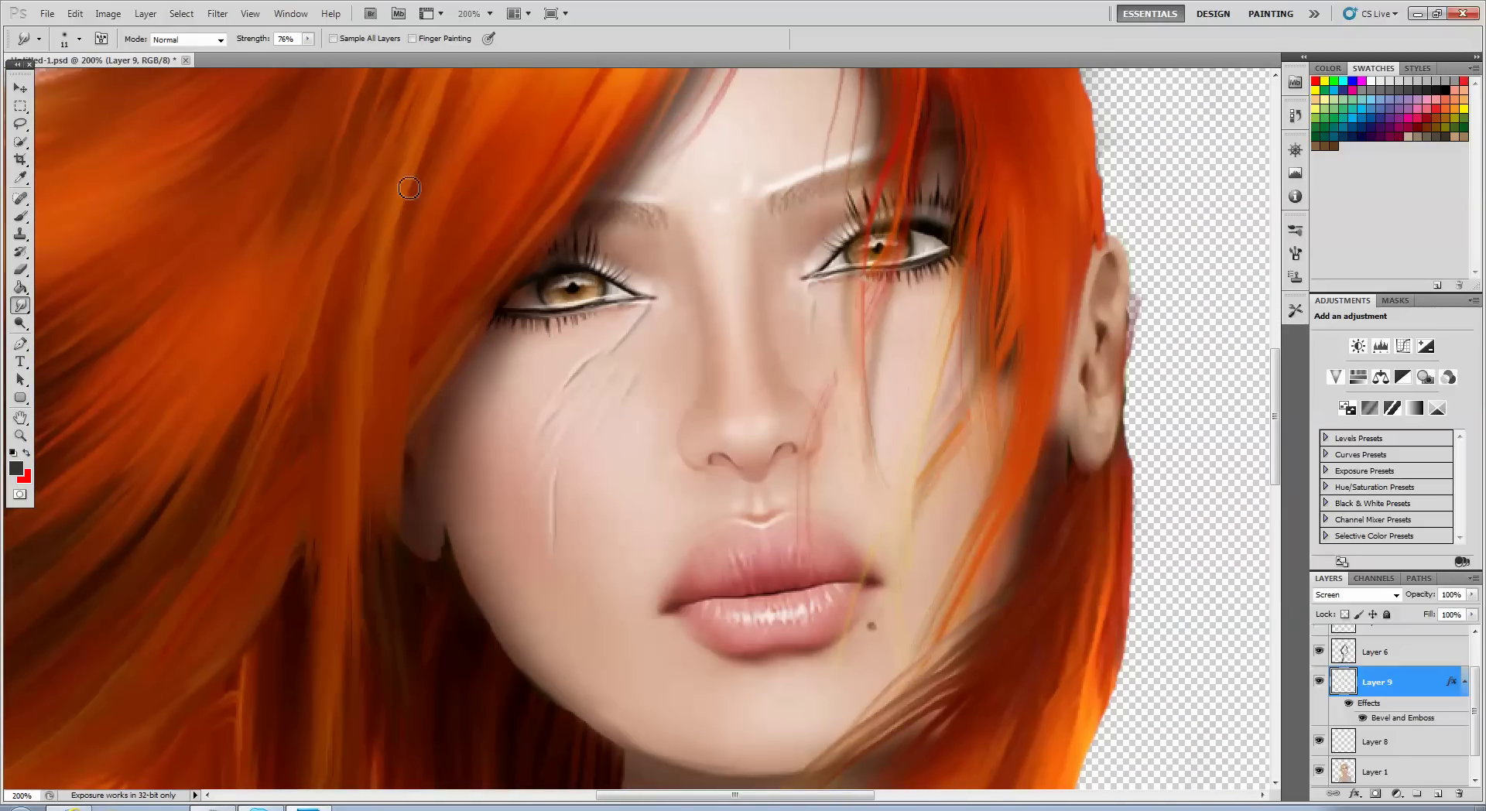
pyautogui.click(22, 270)
pyautogui.click(254, 39)
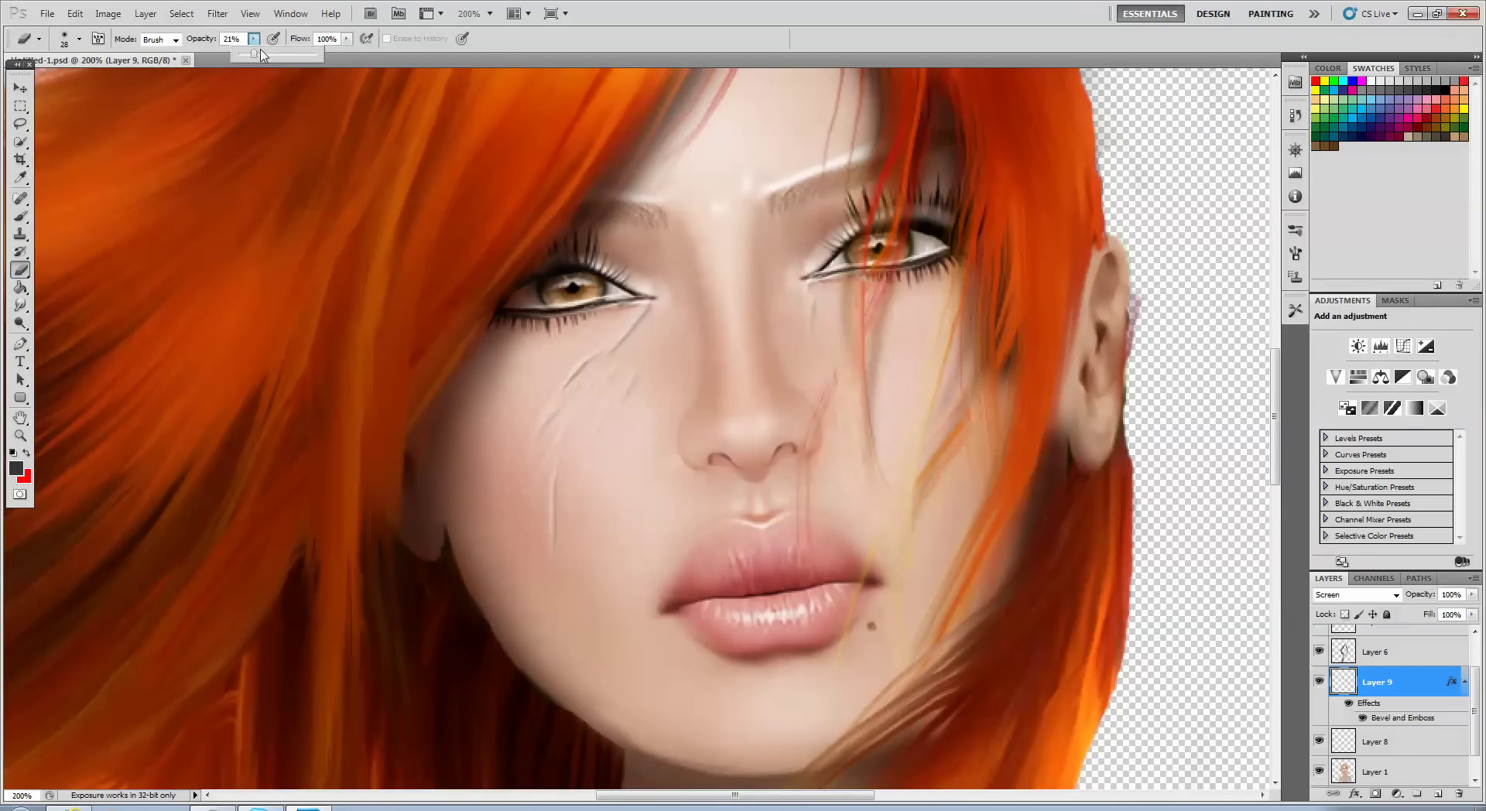
pyautogui.moveTo(555, 544); pyautogui.dragTo(543, 446)
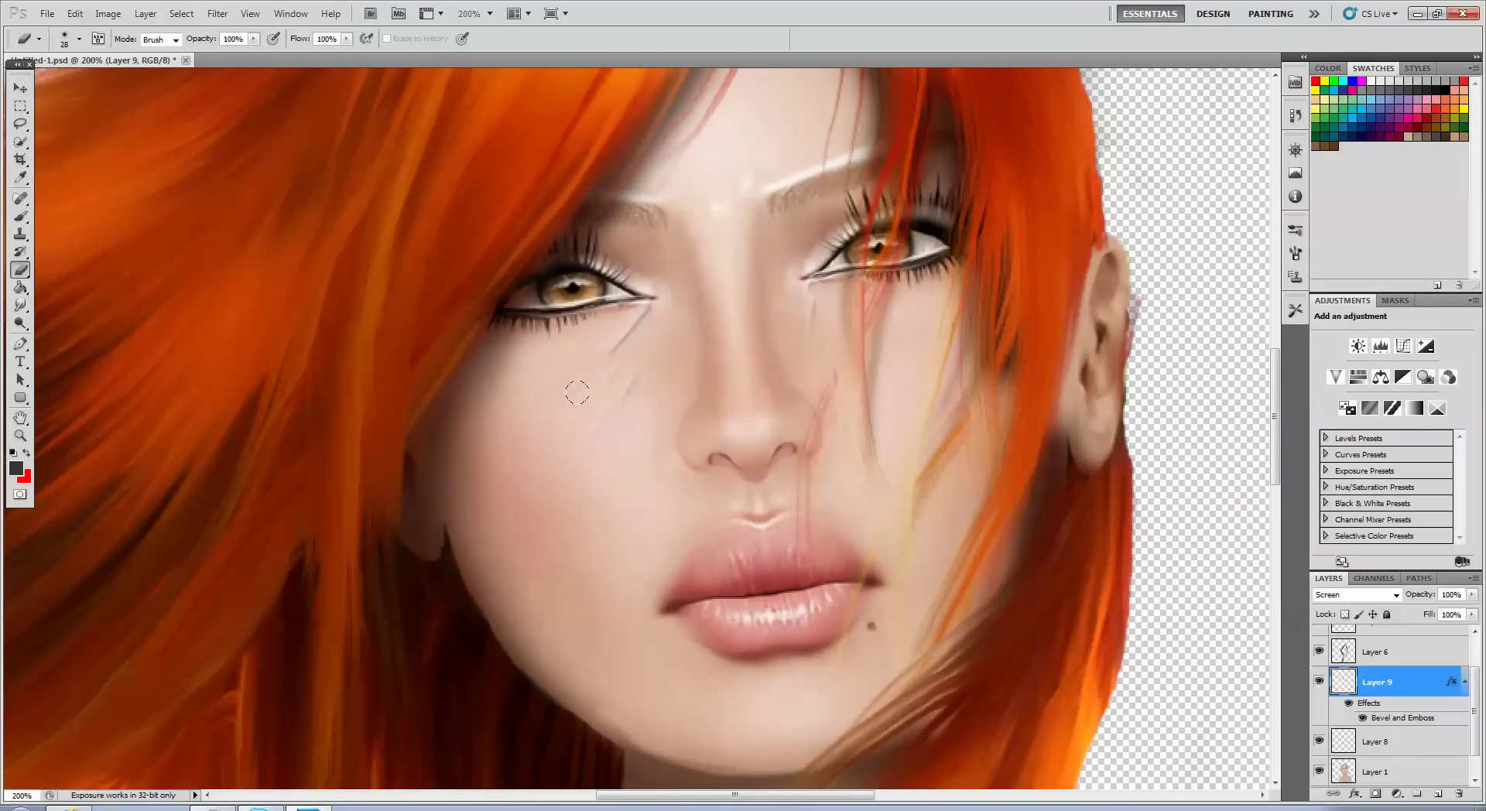
pyautogui.moveTo(617, 352); pyautogui.dragTo(630, 308)
# - Paint a small teardrop just below the left-hand eye's inner corner and smudge its edges into shape
pyautogui.click(21, 217)
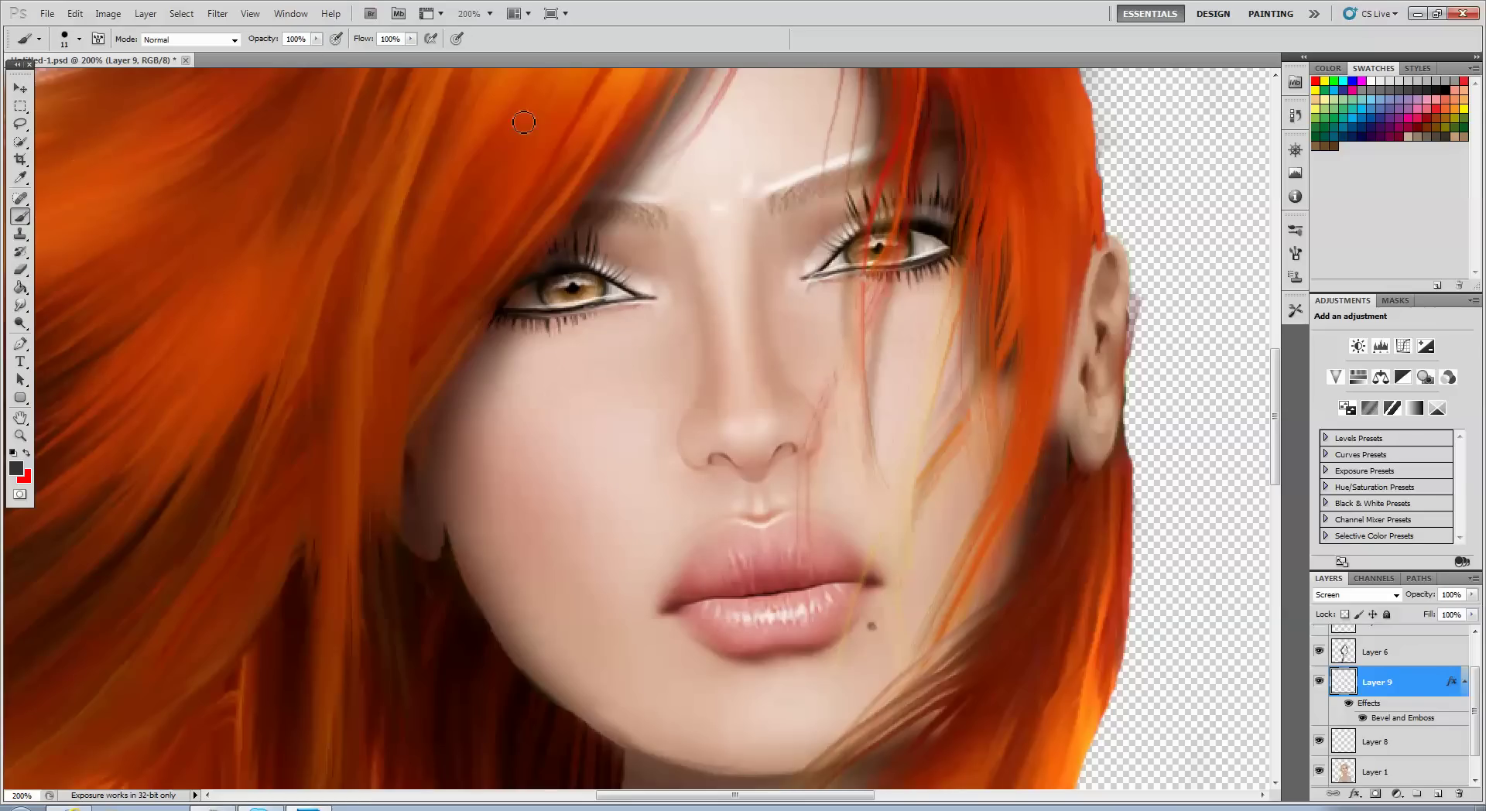
pyautogui.moveTo(633, 304)
pyautogui.mouseDown()
pyautogui.moveTo(644, 323)
pyautogui.moveTo(636, 313)
pyautogui.mouseUp()
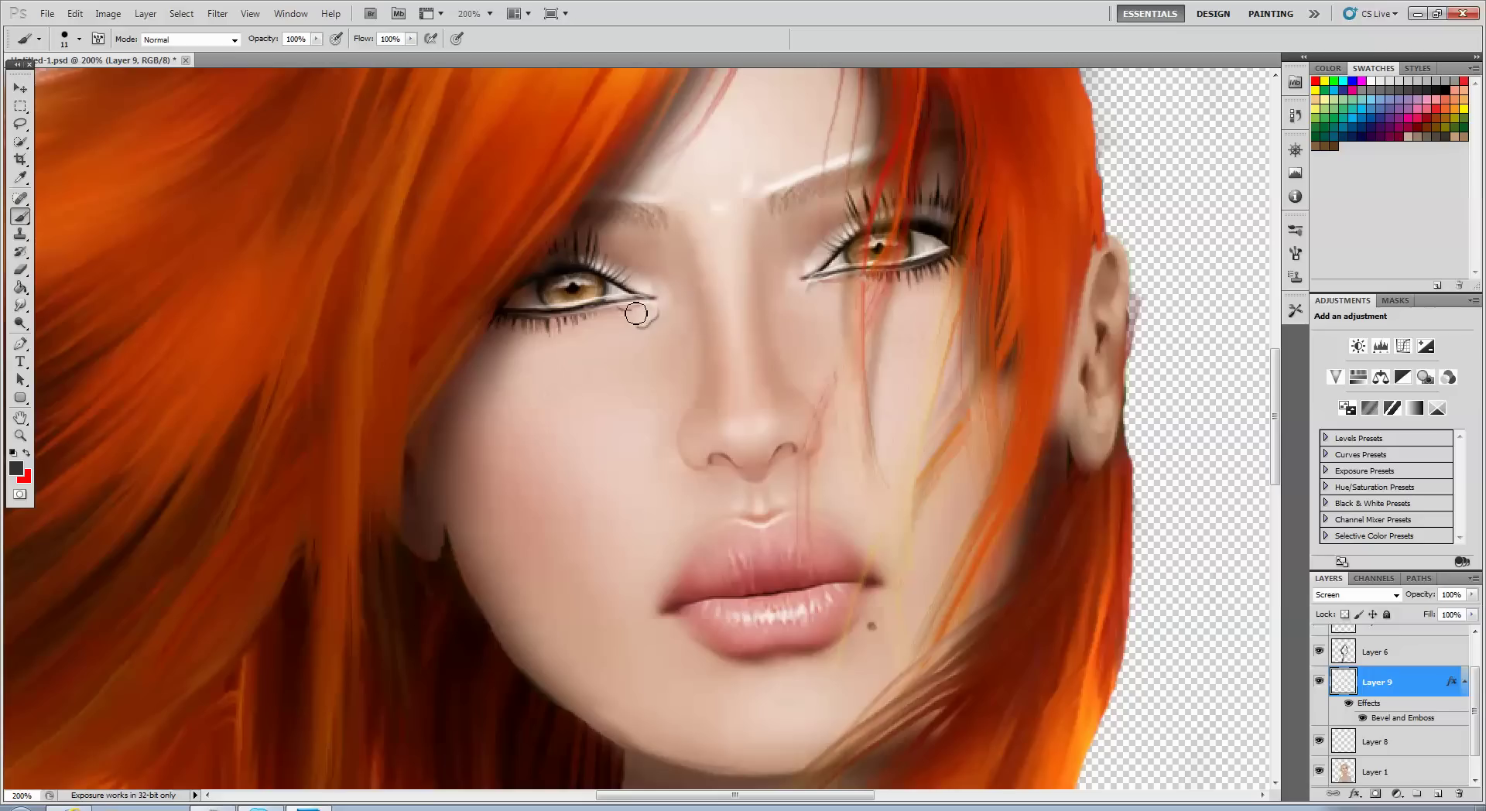
pyautogui.click(16, 310)
pyautogui.moveTo(621, 319); pyautogui.dragTo(659, 294)
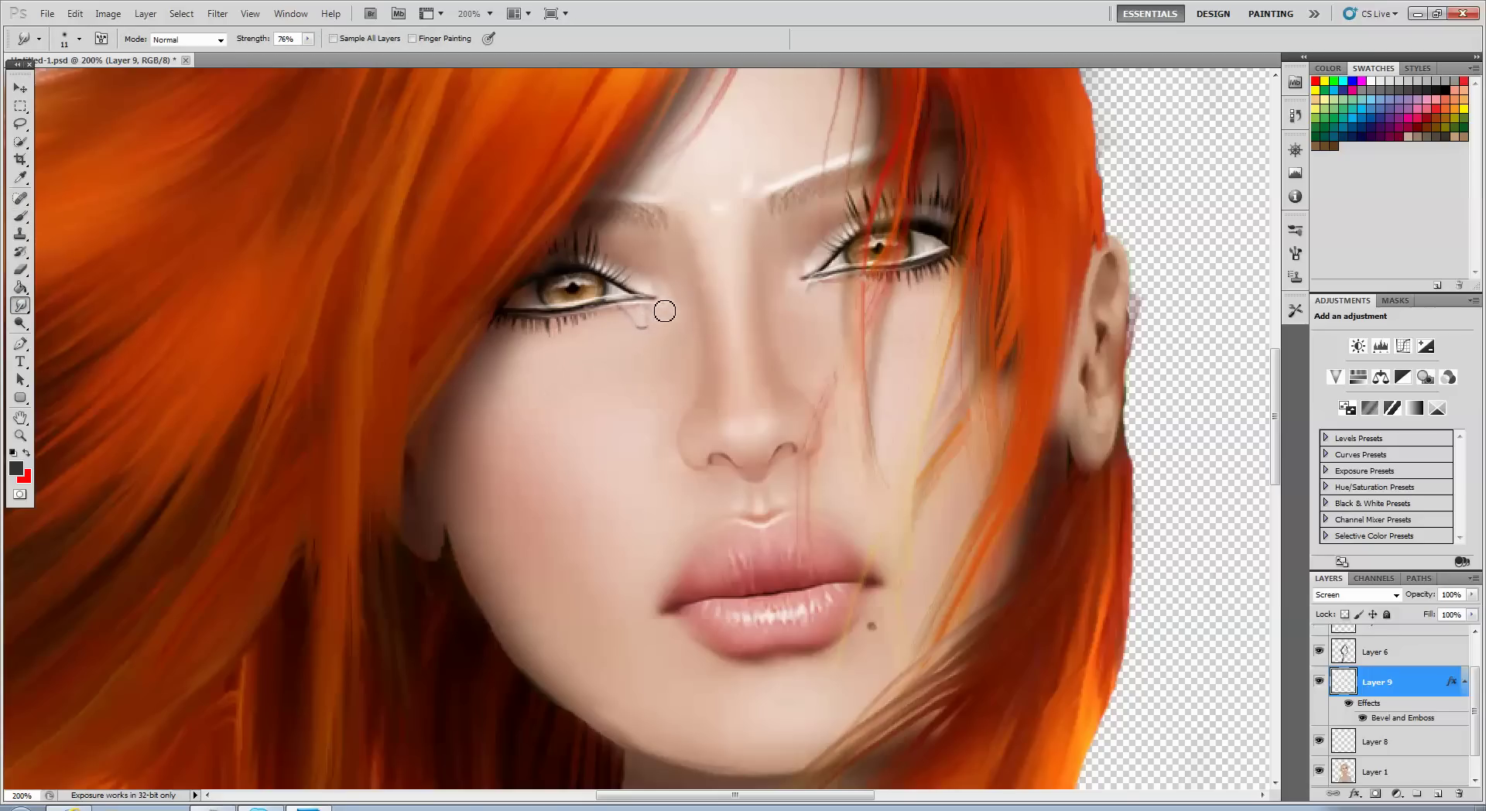
# - Paint a small tear below the right-hand eye's inner corner and smudge the tears at both eyes
pyautogui.click(20, 215)
pyautogui.moveTo(830, 284); pyautogui.dragTo(817, 290)
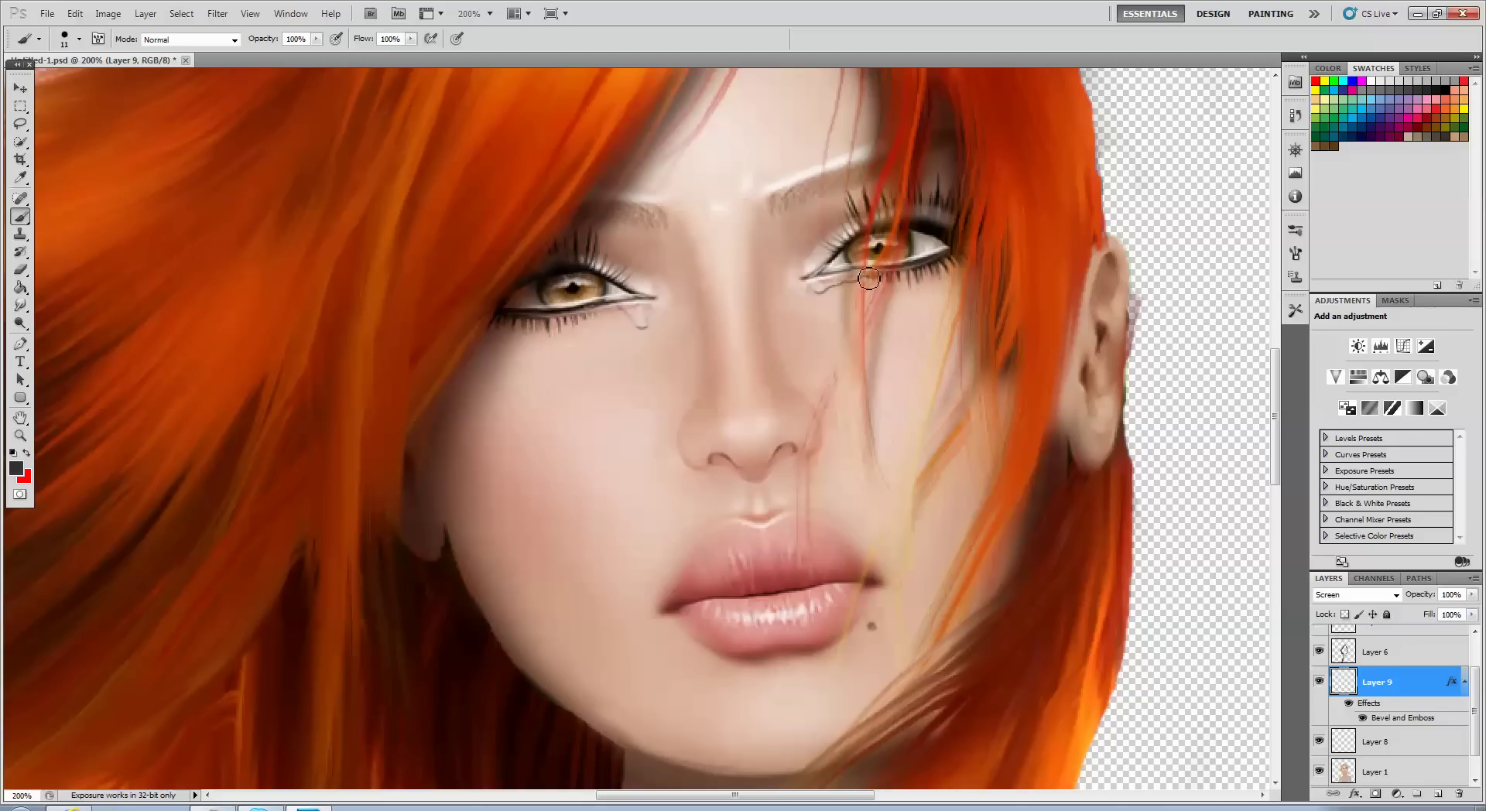
pyautogui.click(21, 305)
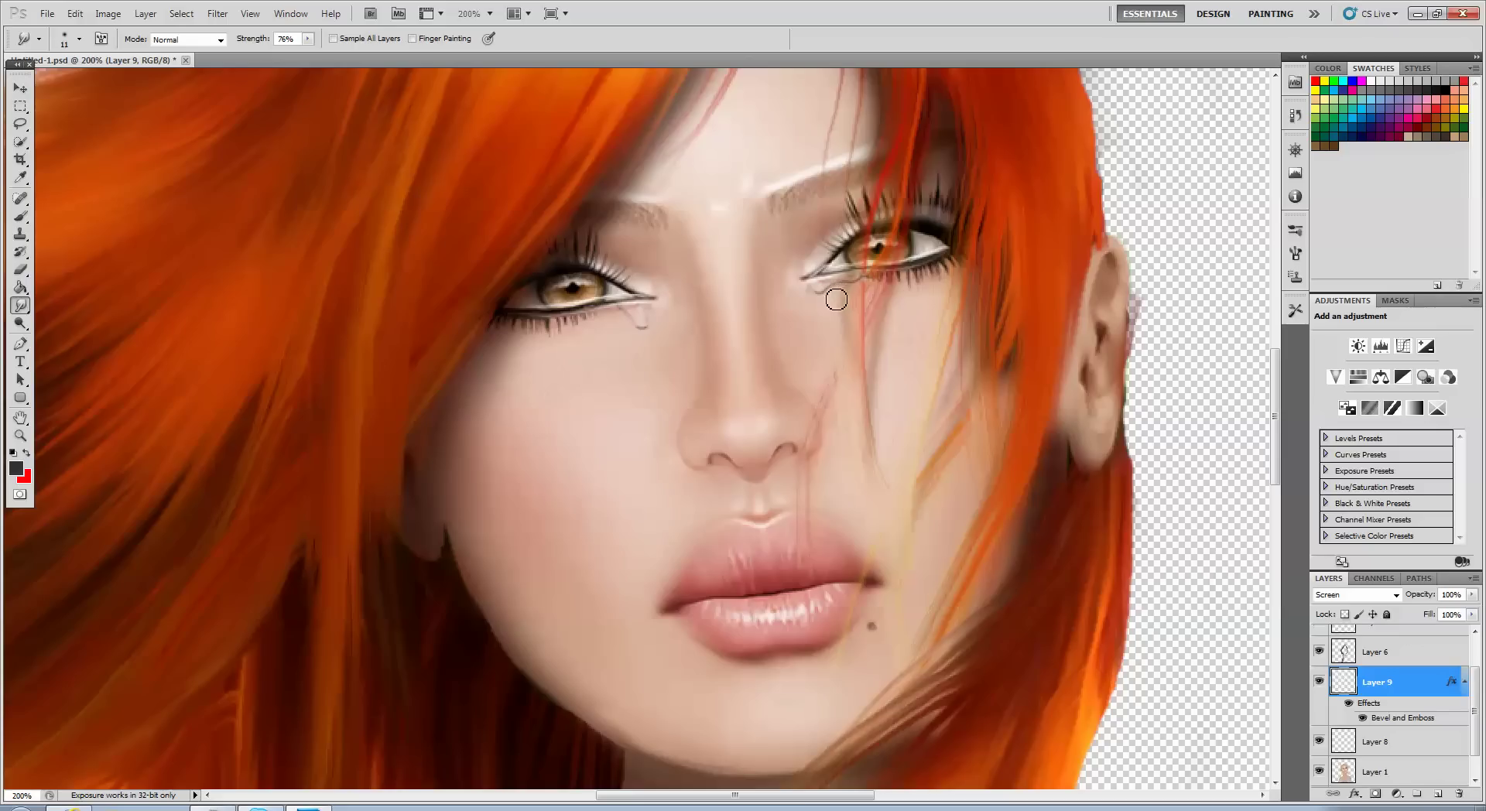
pyautogui.moveTo(619, 315)
pyautogui.mouseDown()
pyautogui.moveTo(630, 342)
pyautogui.moveTo(650, 334)
pyautogui.mouseUp()
# - Activate the Burn tool and set its brush size to 19 px
pyautogui.hotkey('ctrl', '-')
pyautogui.hotkey('ctrl', '-')
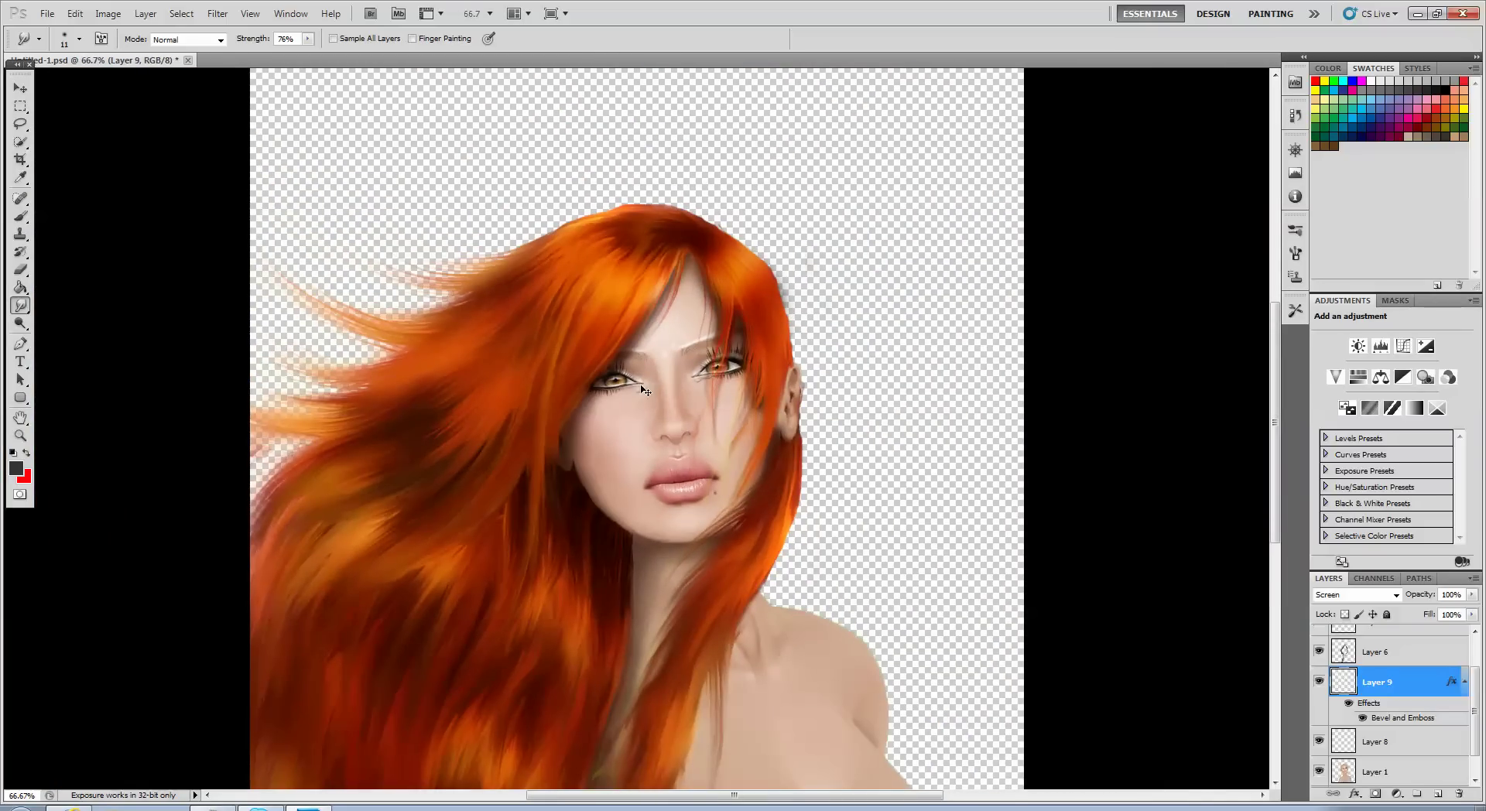
pyautogui.hotkey('ctrl', '+')
pyautogui.hotkey('ctrl', '-')
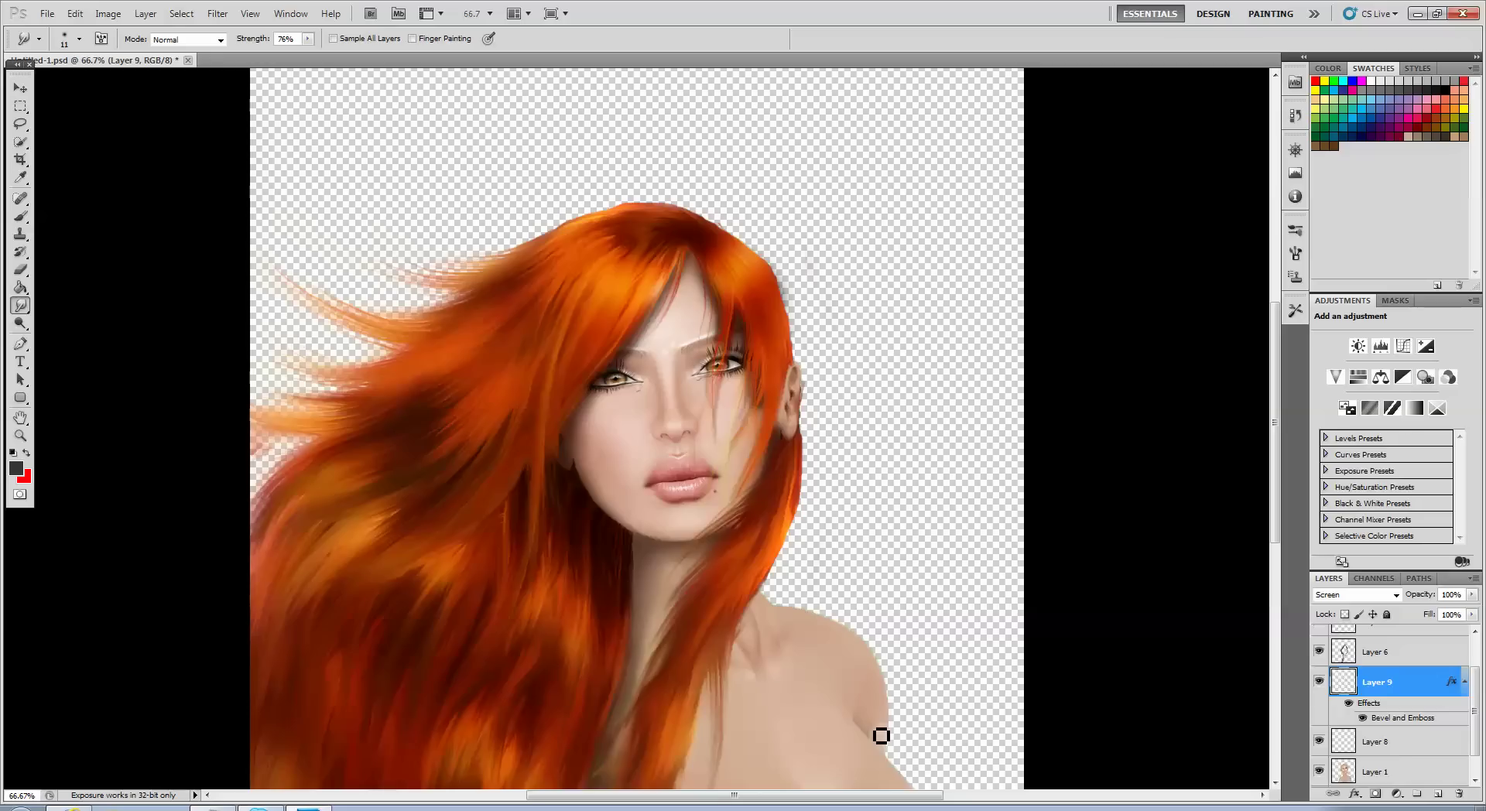
pyautogui.hotkey('ctrl', '+')
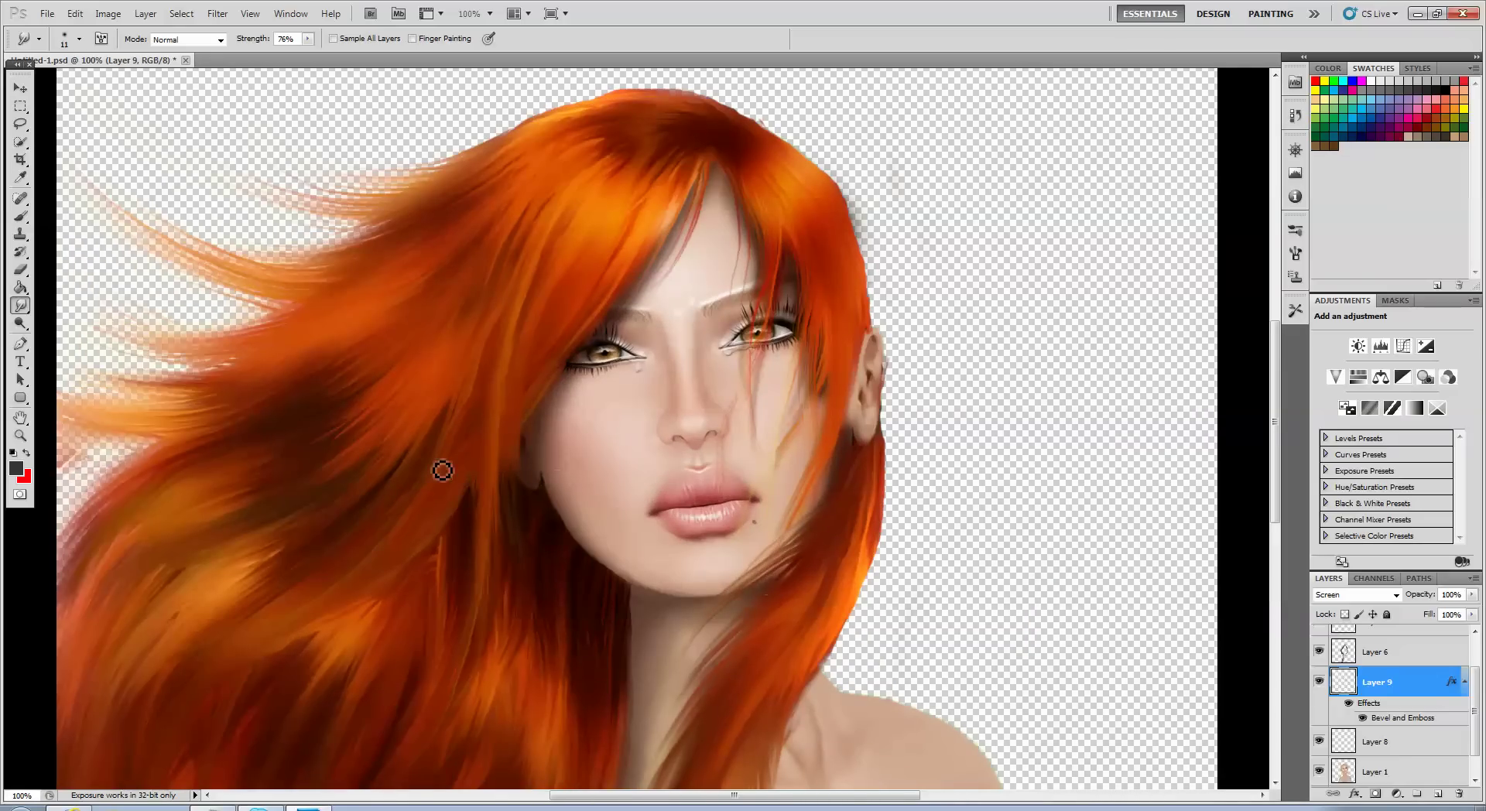
pyautogui.click(21, 323)
pyautogui.click(68, 338)
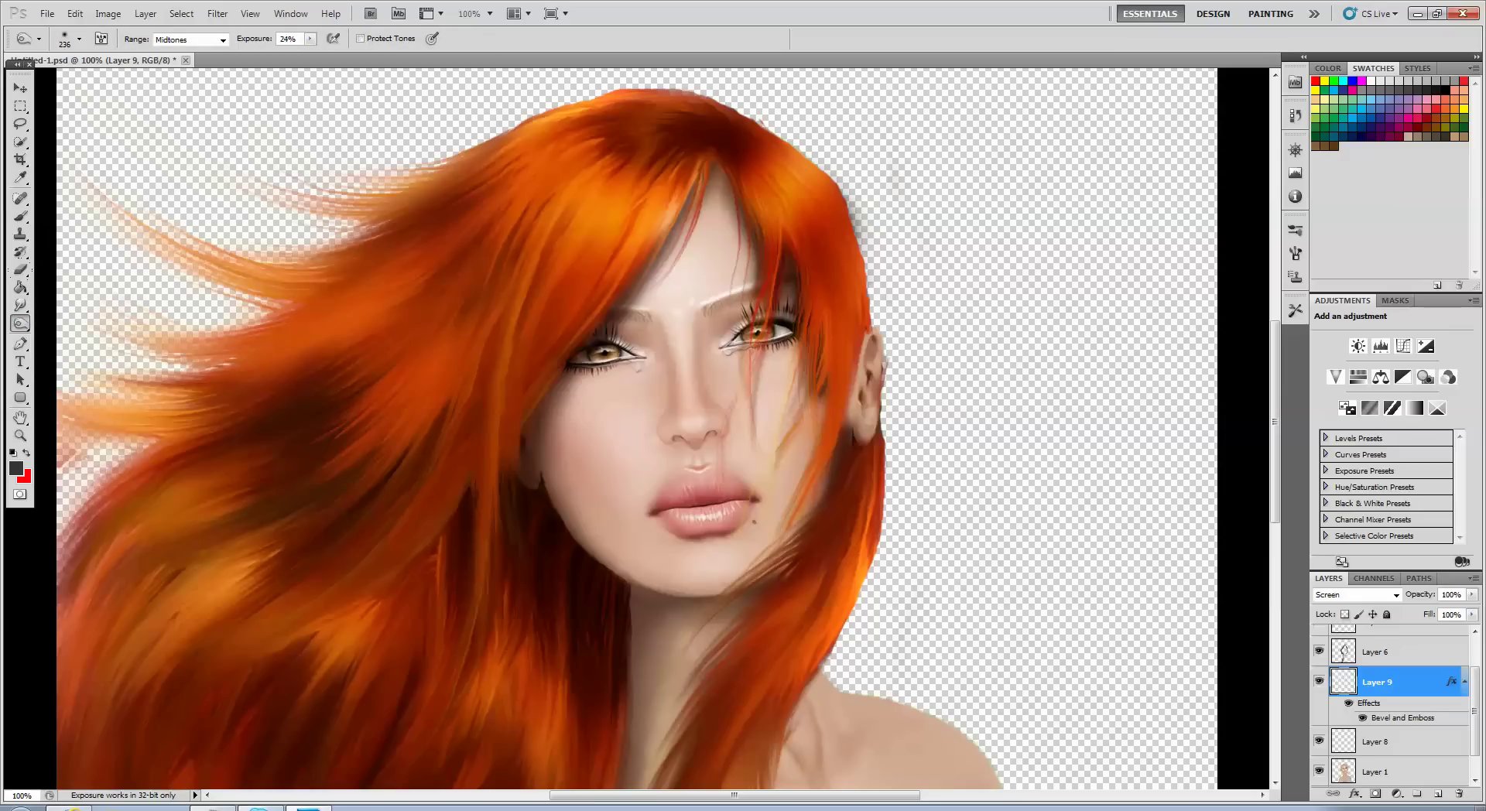
pyautogui.click(61, 35)
pyautogui.moveTo(42, 81); pyautogui.dragTo(37, 82)
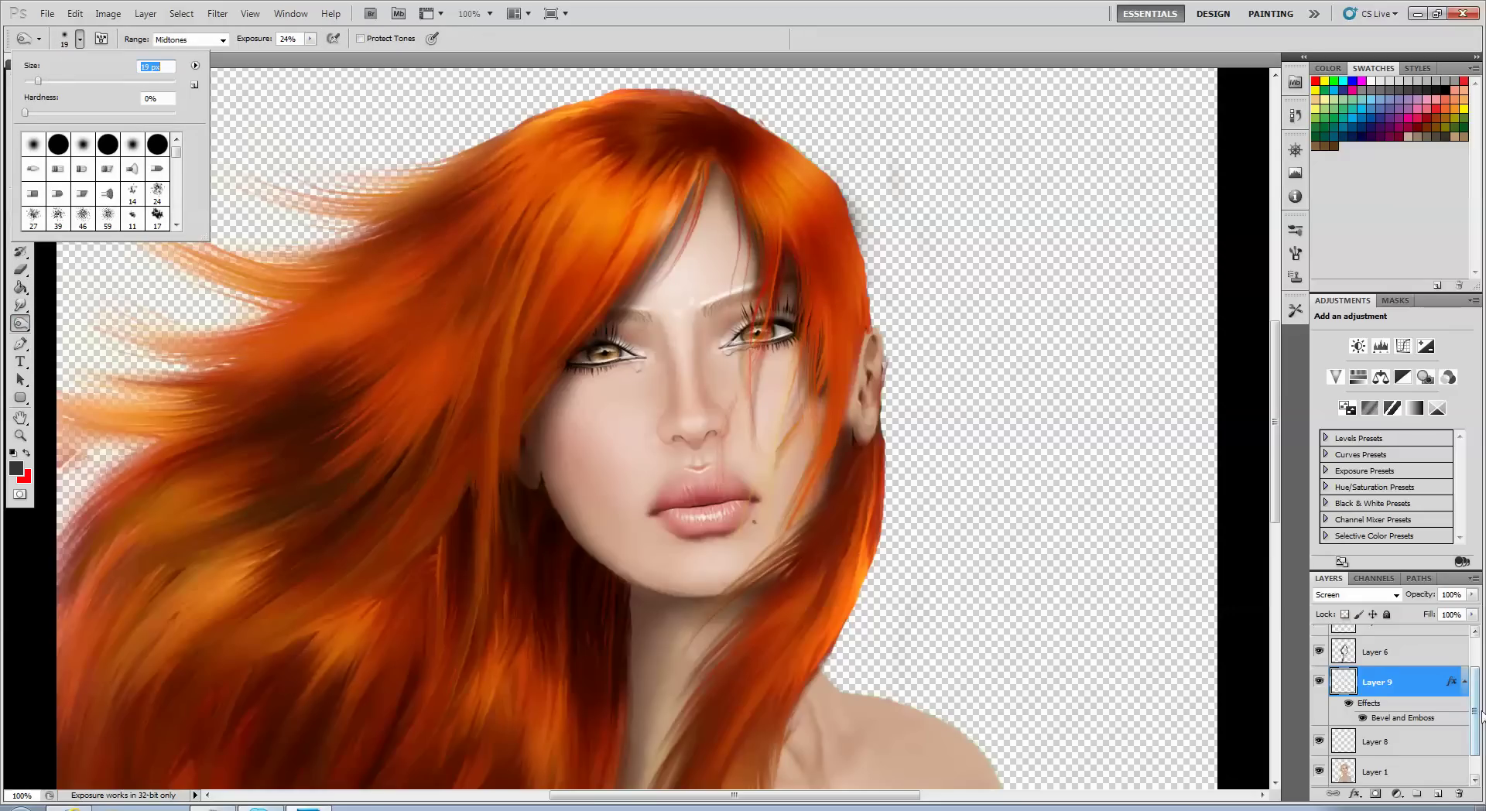
# - Select Layer 6 and sample the brush colour from the skin beside the nose, followed by the upper lip
pyautogui.moveTo(1476, 707); pyautogui.dragTo(1475, 700)
pyautogui.click(1392, 666)
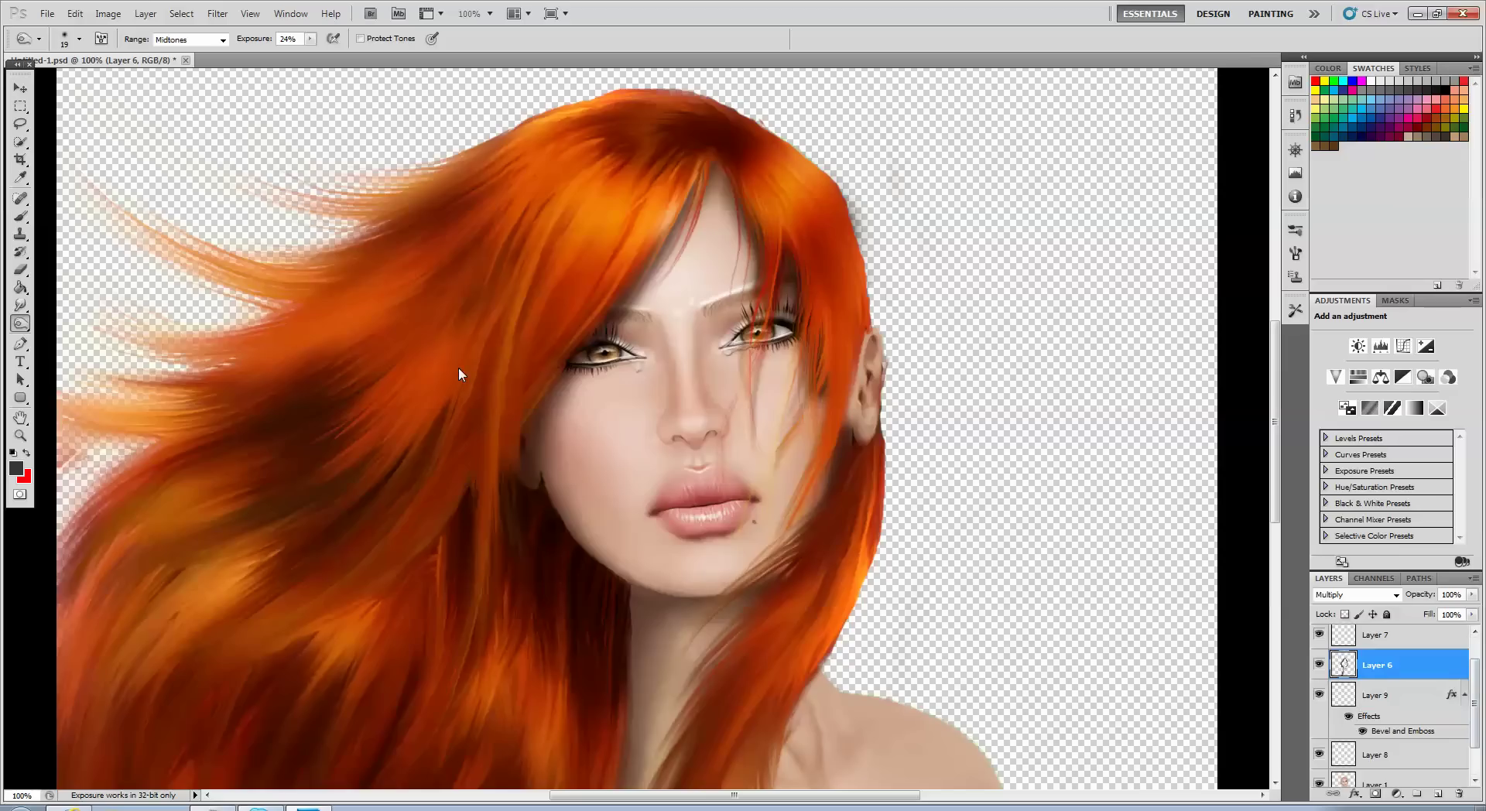
pyautogui.click(21, 217)
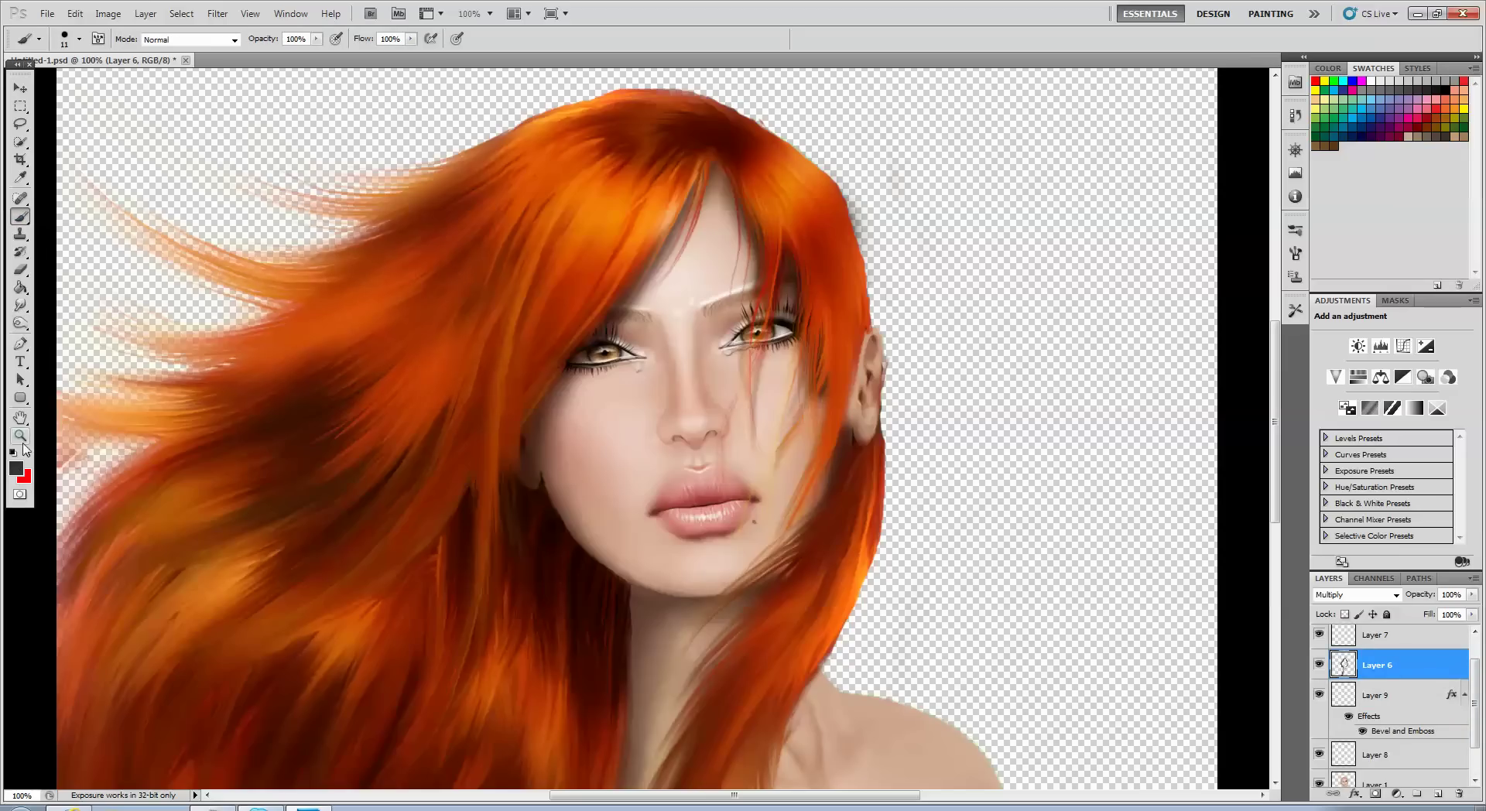
pyautogui.click(21, 176)
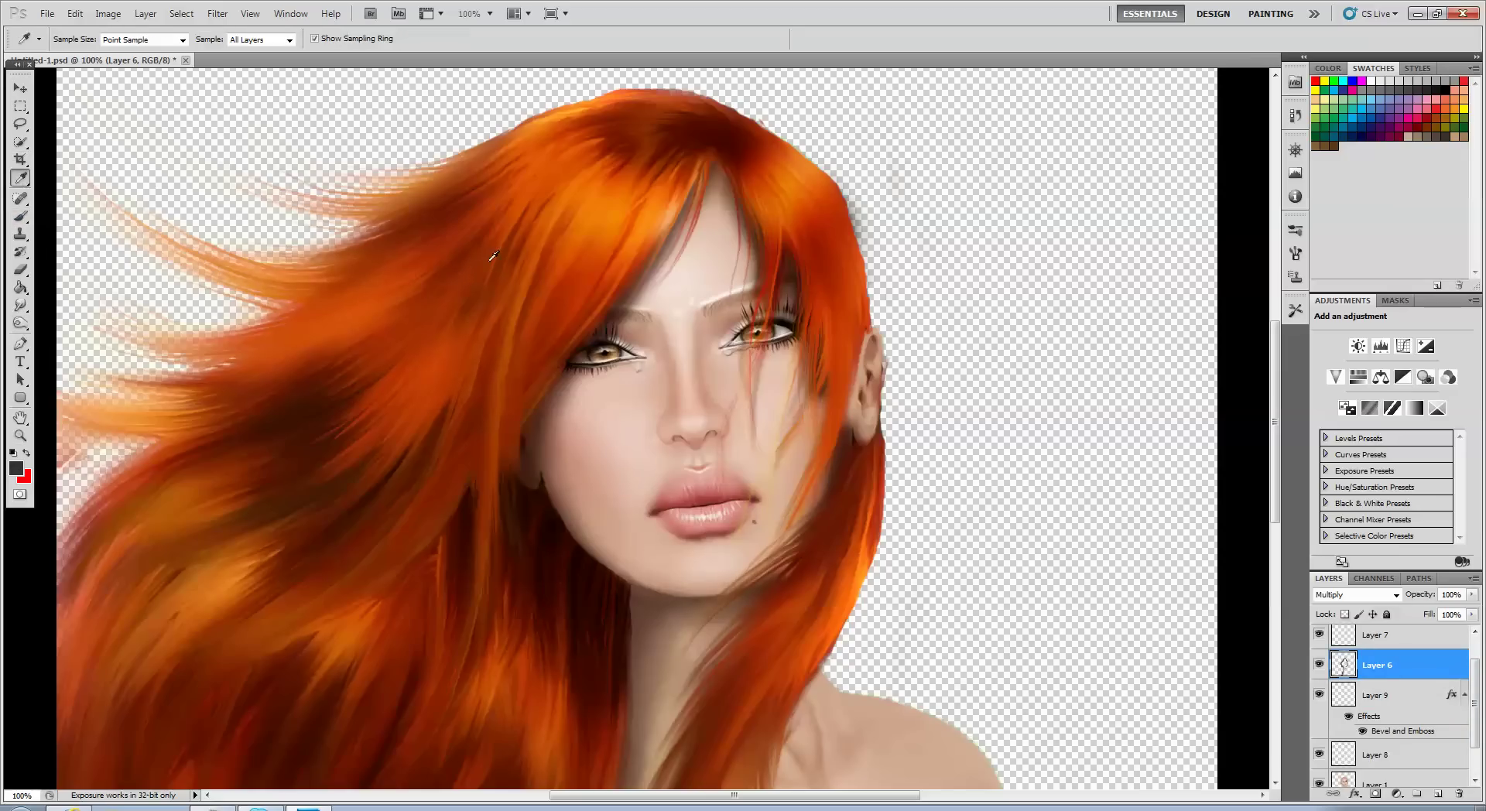
pyautogui.click(678, 370)
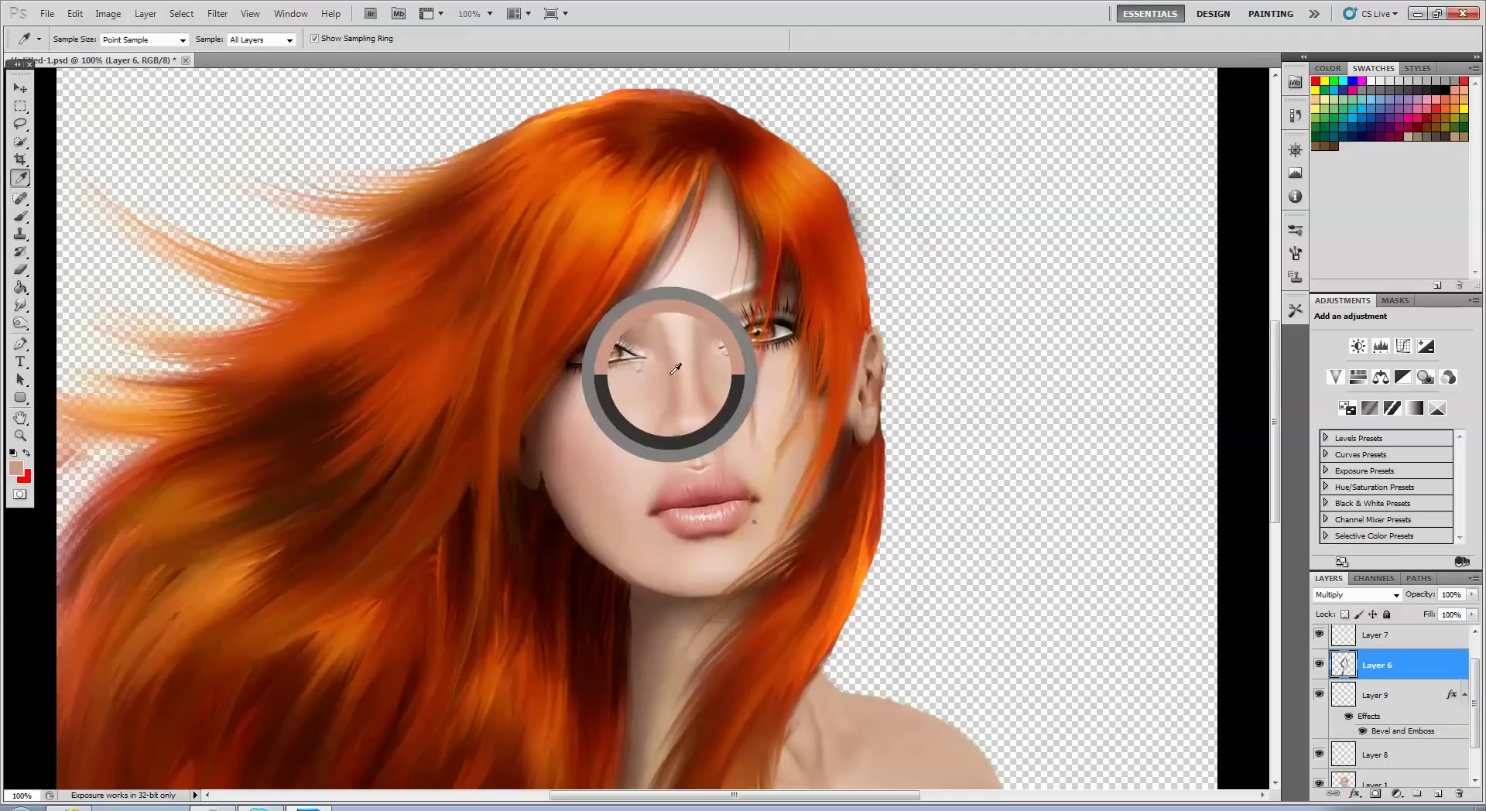
pyautogui.click(17, 219)
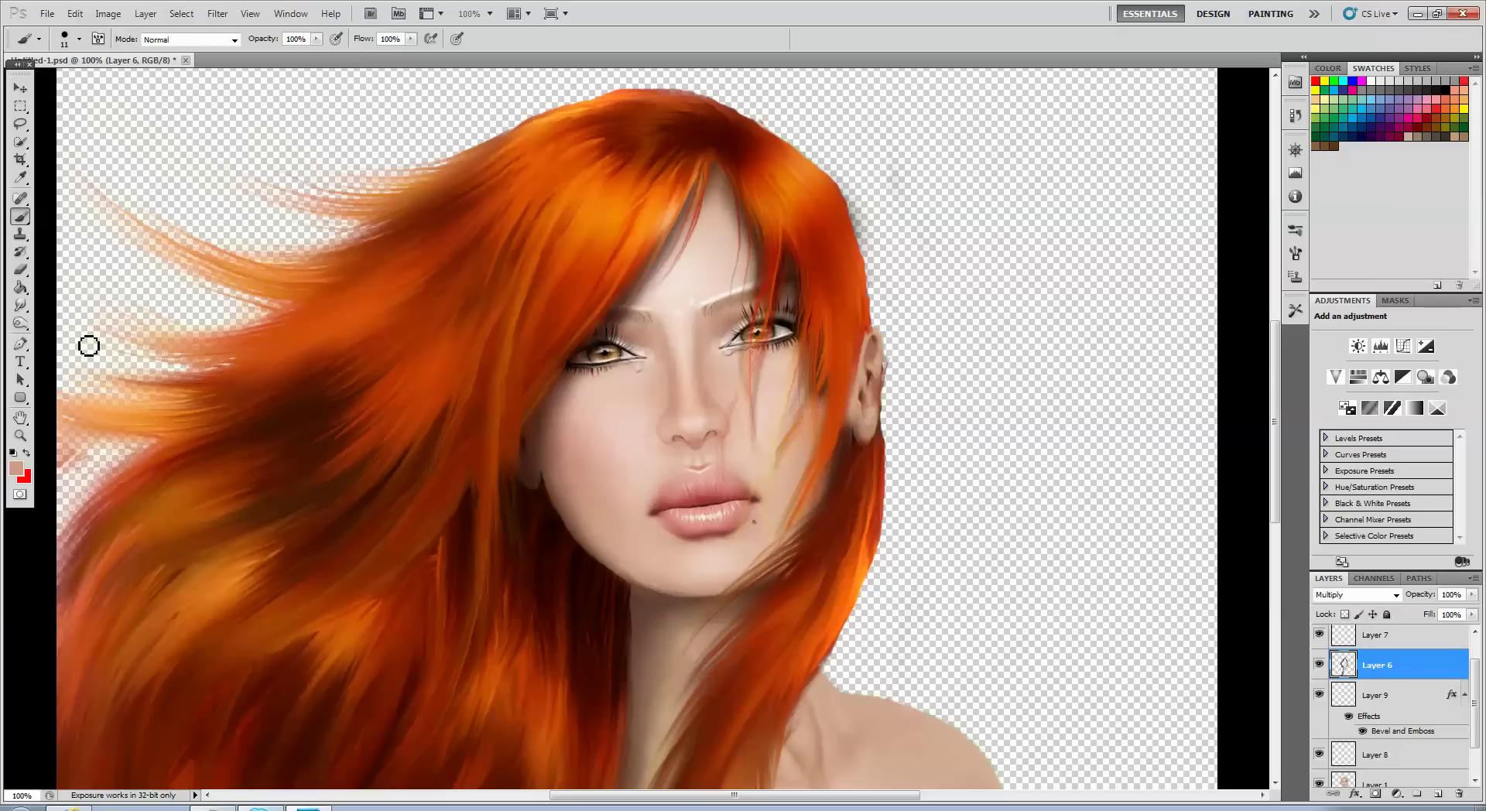
pyautogui.click(21, 176)
pyautogui.click(682, 504)
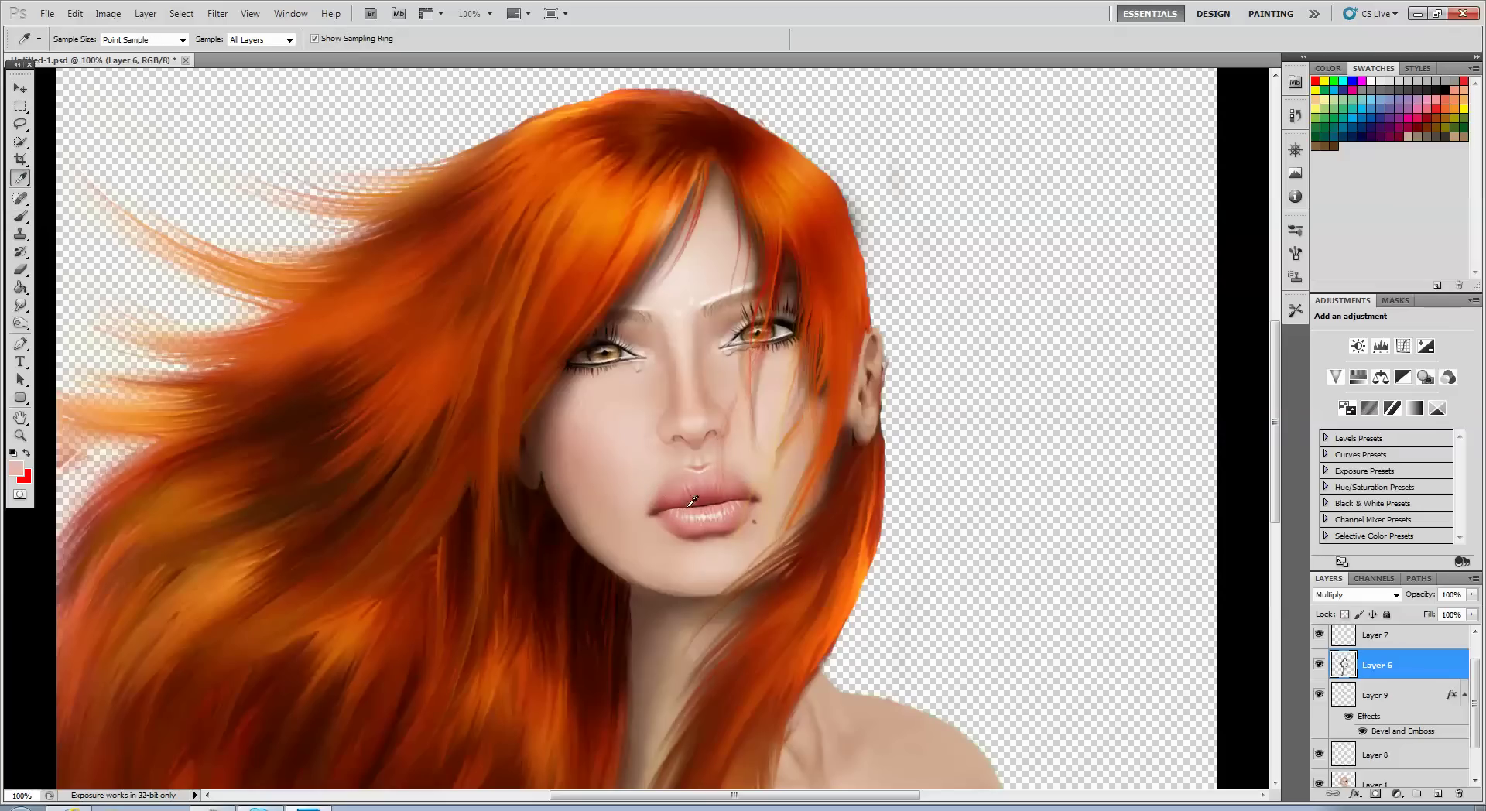
# - Sample the dark colour of the line between the lips and paint along it with a soft 31 px brush
pyautogui.click(699, 501)
pyautogui.moveTo(699, 501); pyautogui.dragTo(657, 506)
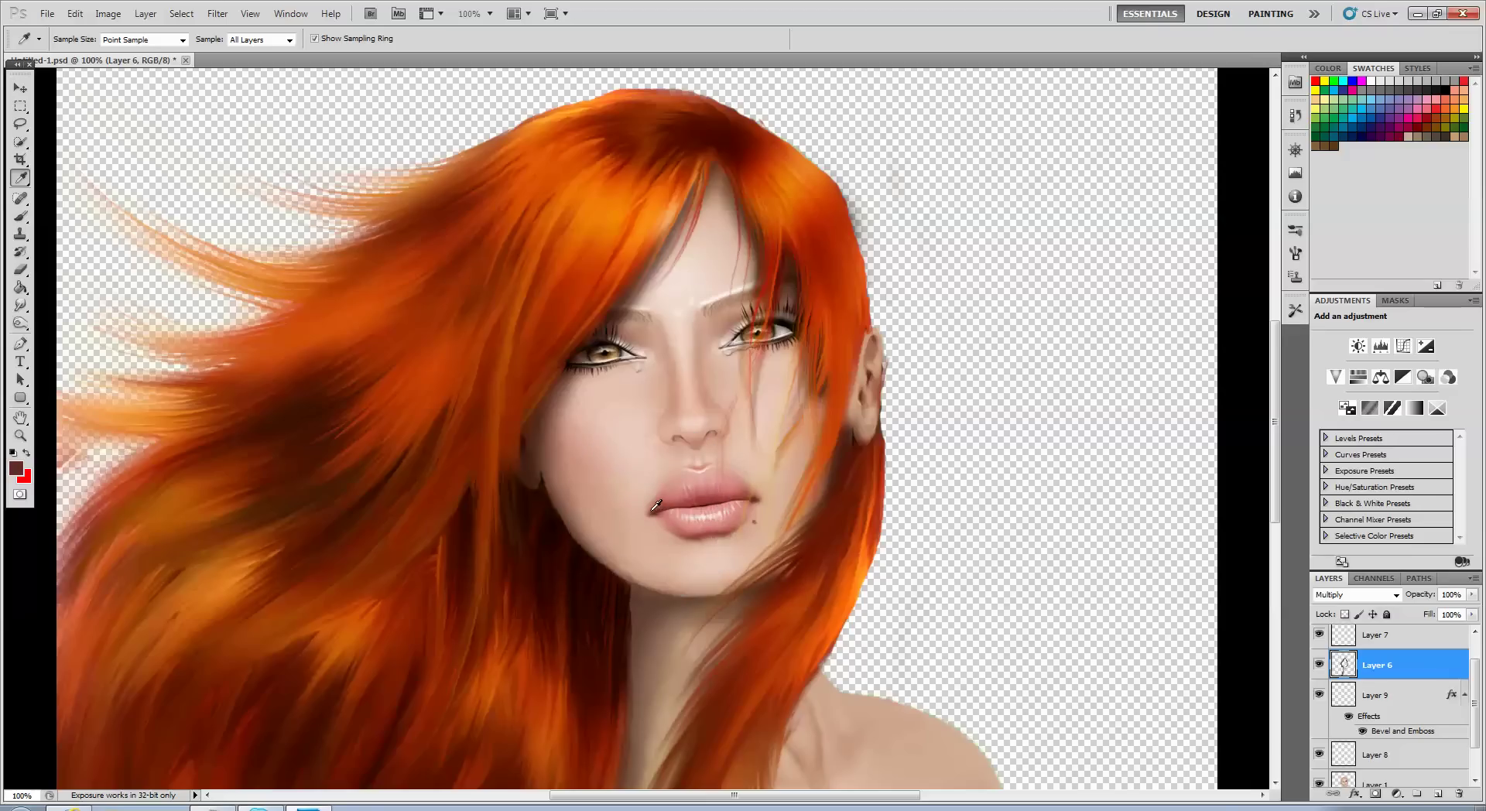
pyautogui.click(20, 216)
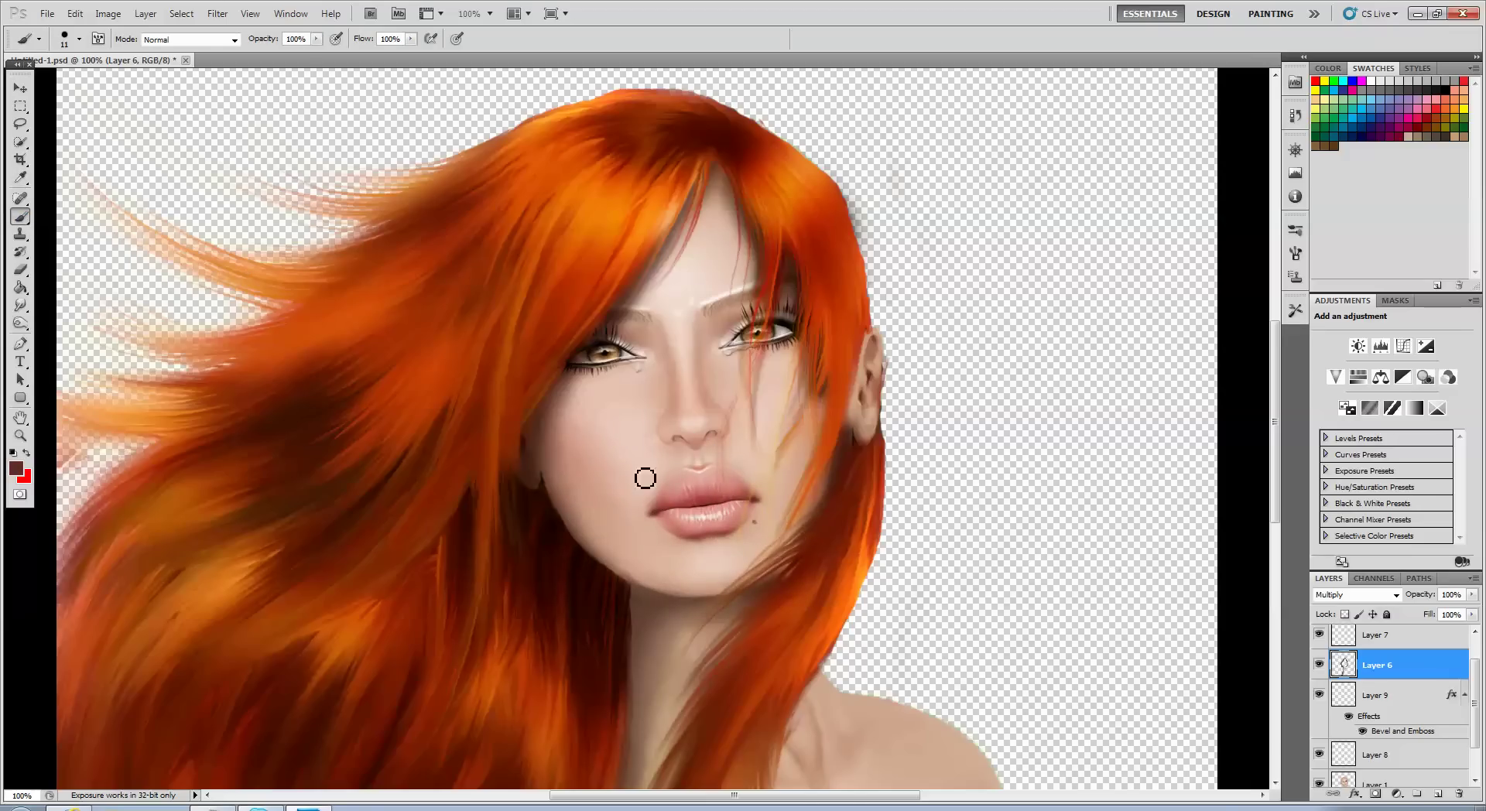
pyautogui.click(79, 39)
pyautogui.click(34, 149)
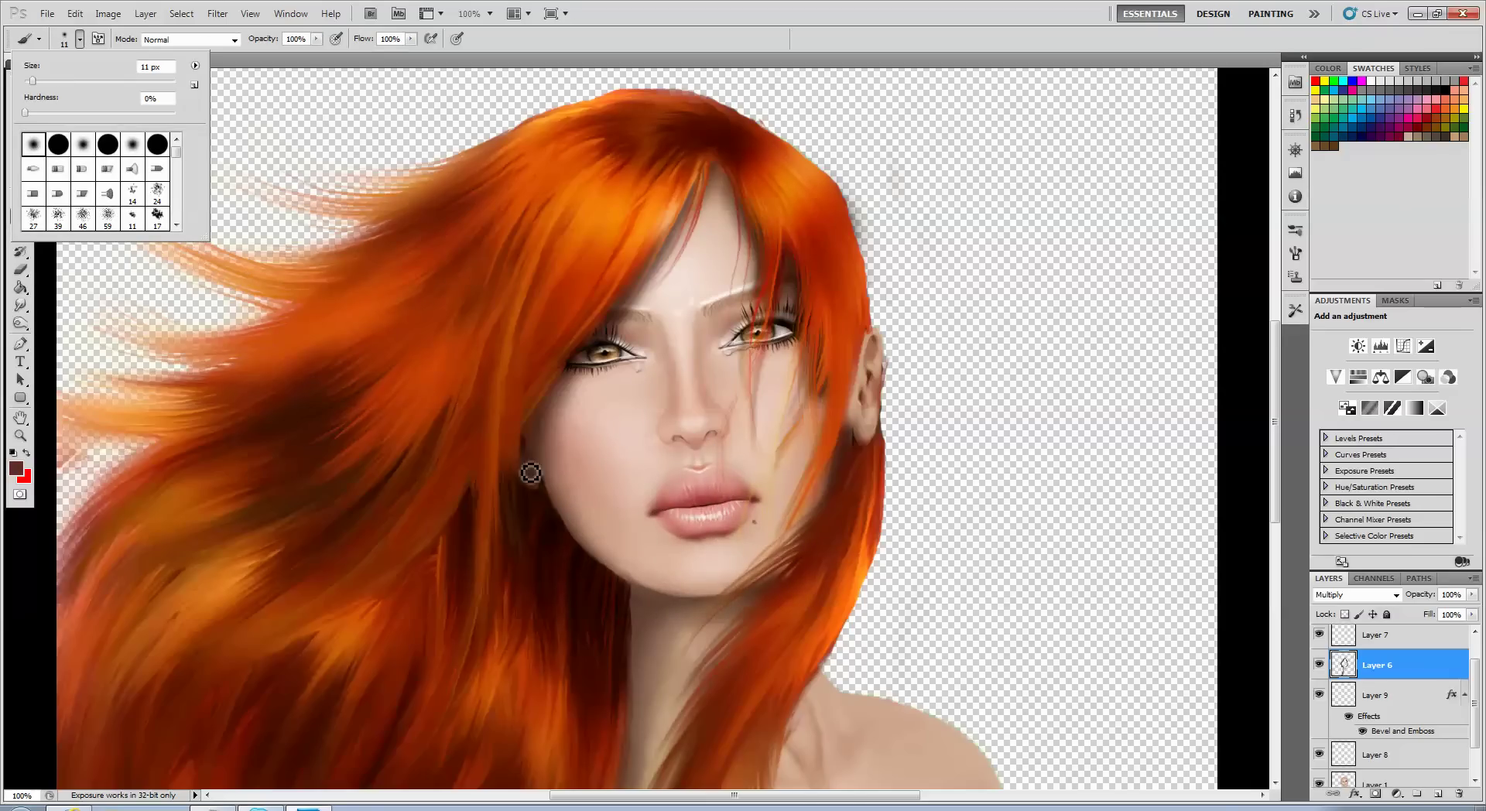
pyautogui.click(659, 513)
pyautogui.moveTo(650, 512)
pyautogui.mouseDown()
pyautogui.moveTo(750, 501)
pyautogui.moveTo(651, 511)
pyautogui.mouseUp()
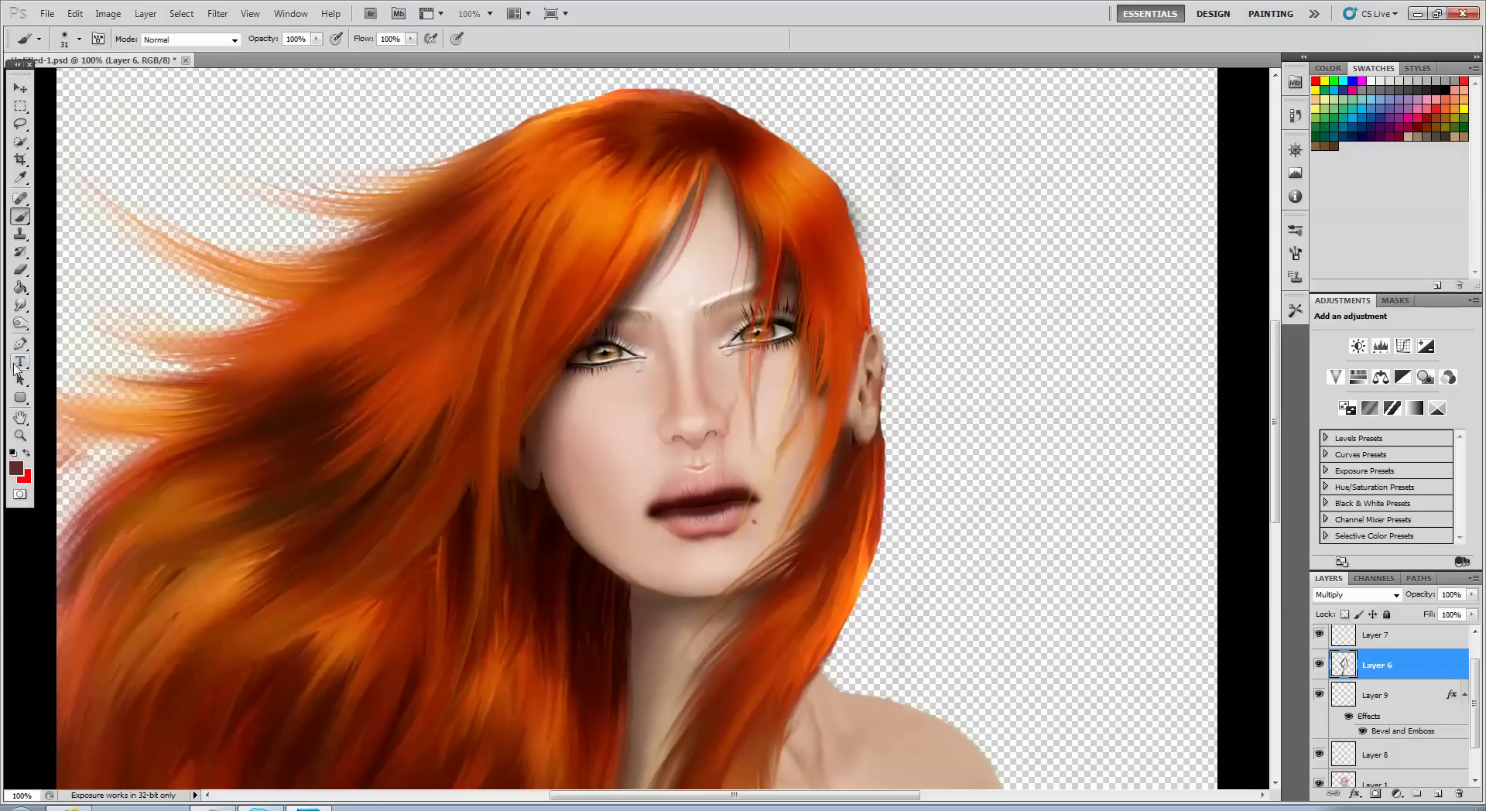
# - Set the foreground colour to the near-black red #240d0c and paint a dark opening between the lips
pyautogui.click(15, 470)
pyautogui.click(672, 384)
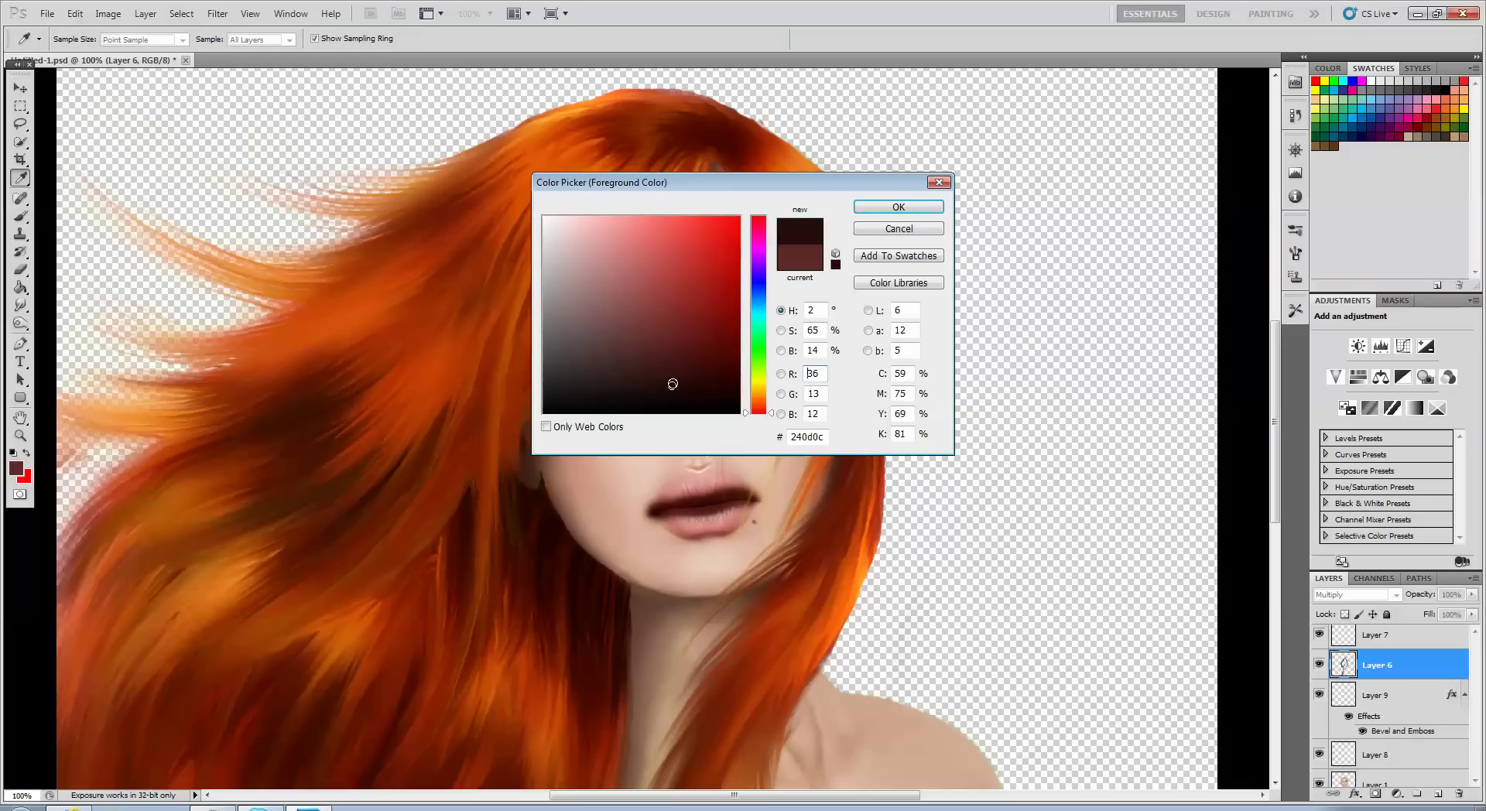
pyautogui.click(898, 207)
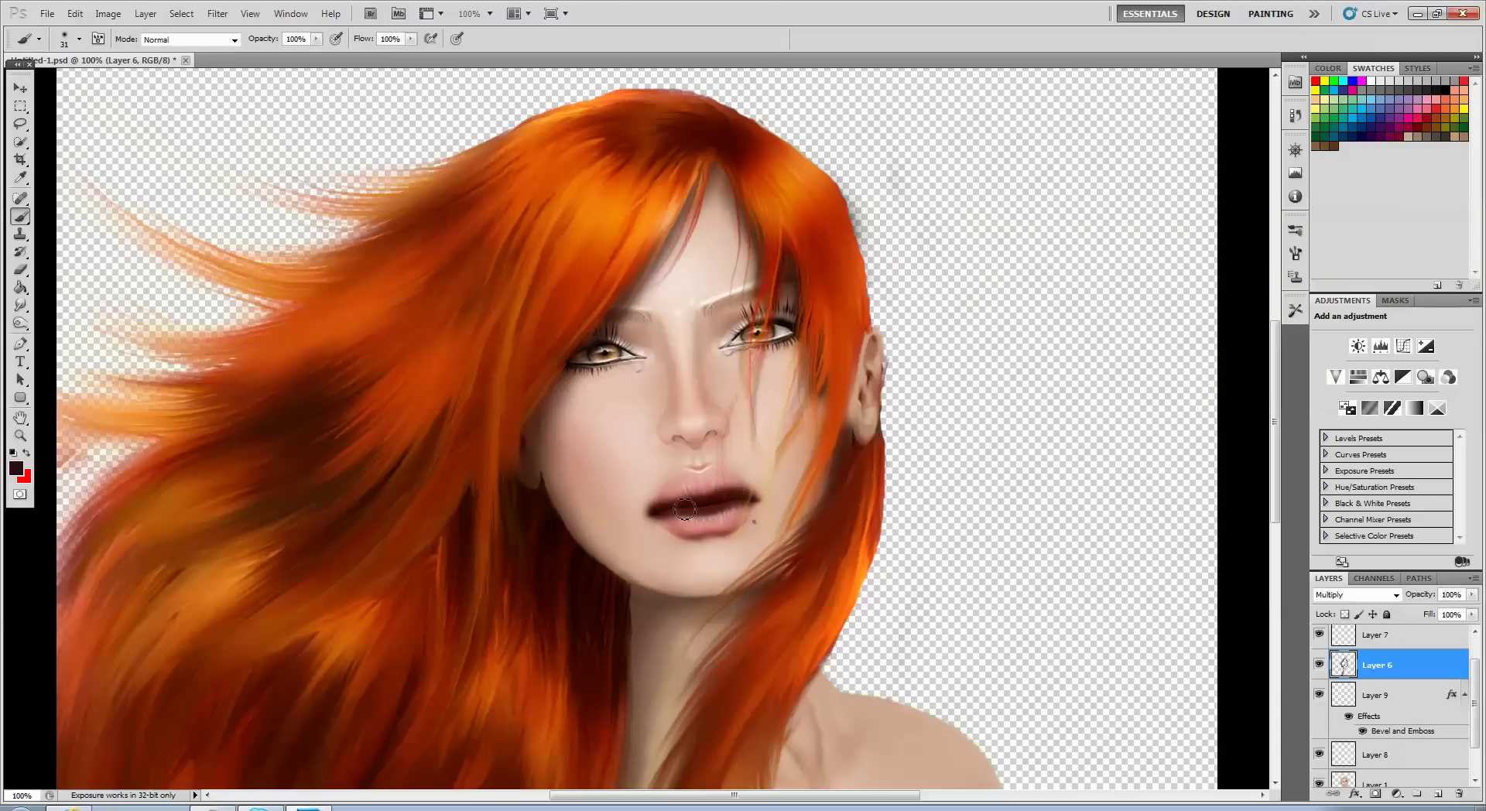
pyautogui.moveTo(704, 506)
pyautogui.mouseDown()
pyautogui.moveTo(731, 501)
pyautogui.moveTo(676, 509)
pyautogui.mouseUp()
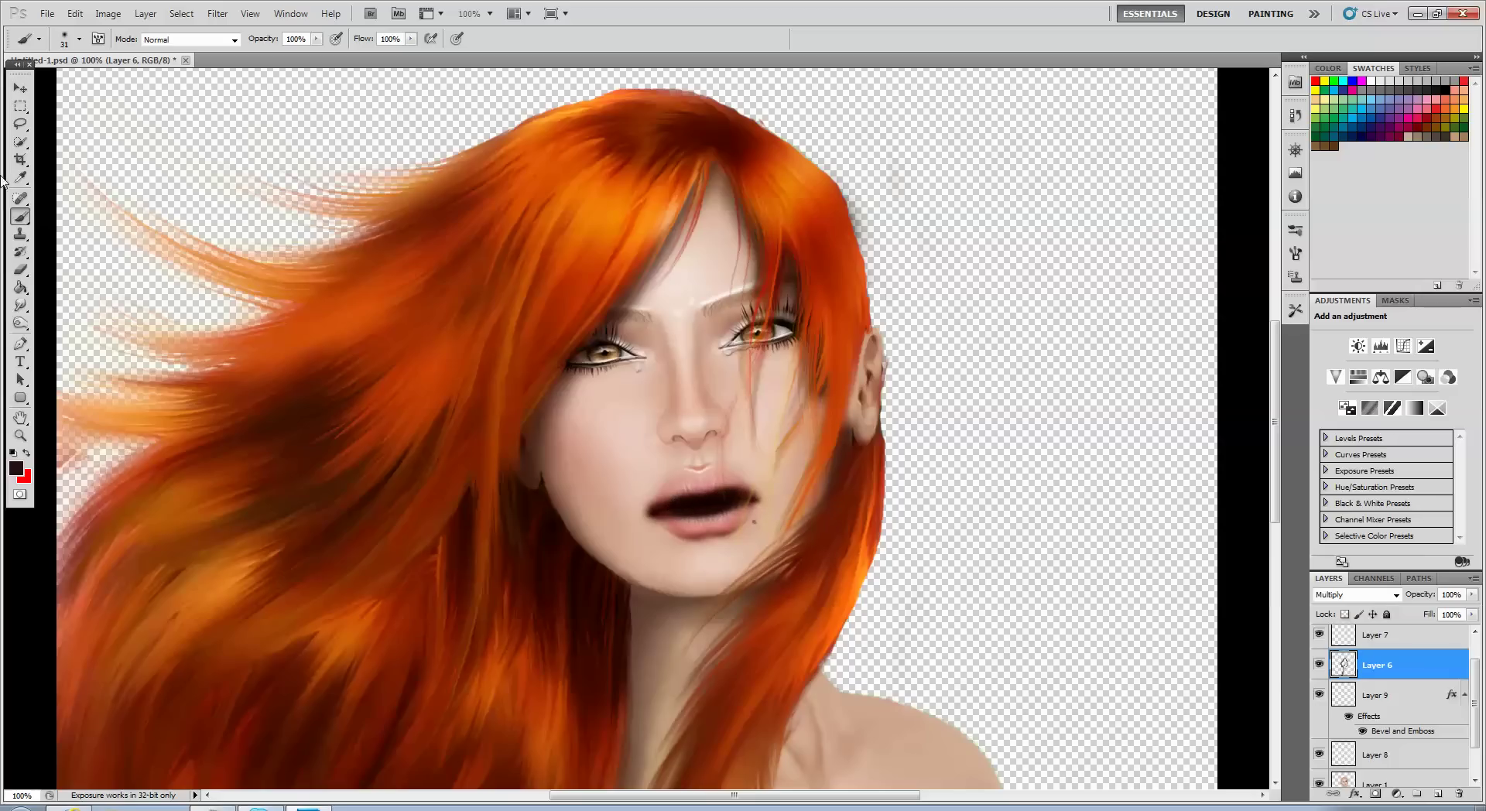
# - Set the eraser to 12% opacity and fade the dark paint overlapping the edges of both lips
pyautogui.click(20, 323)
pyautogui.click(20, 270)
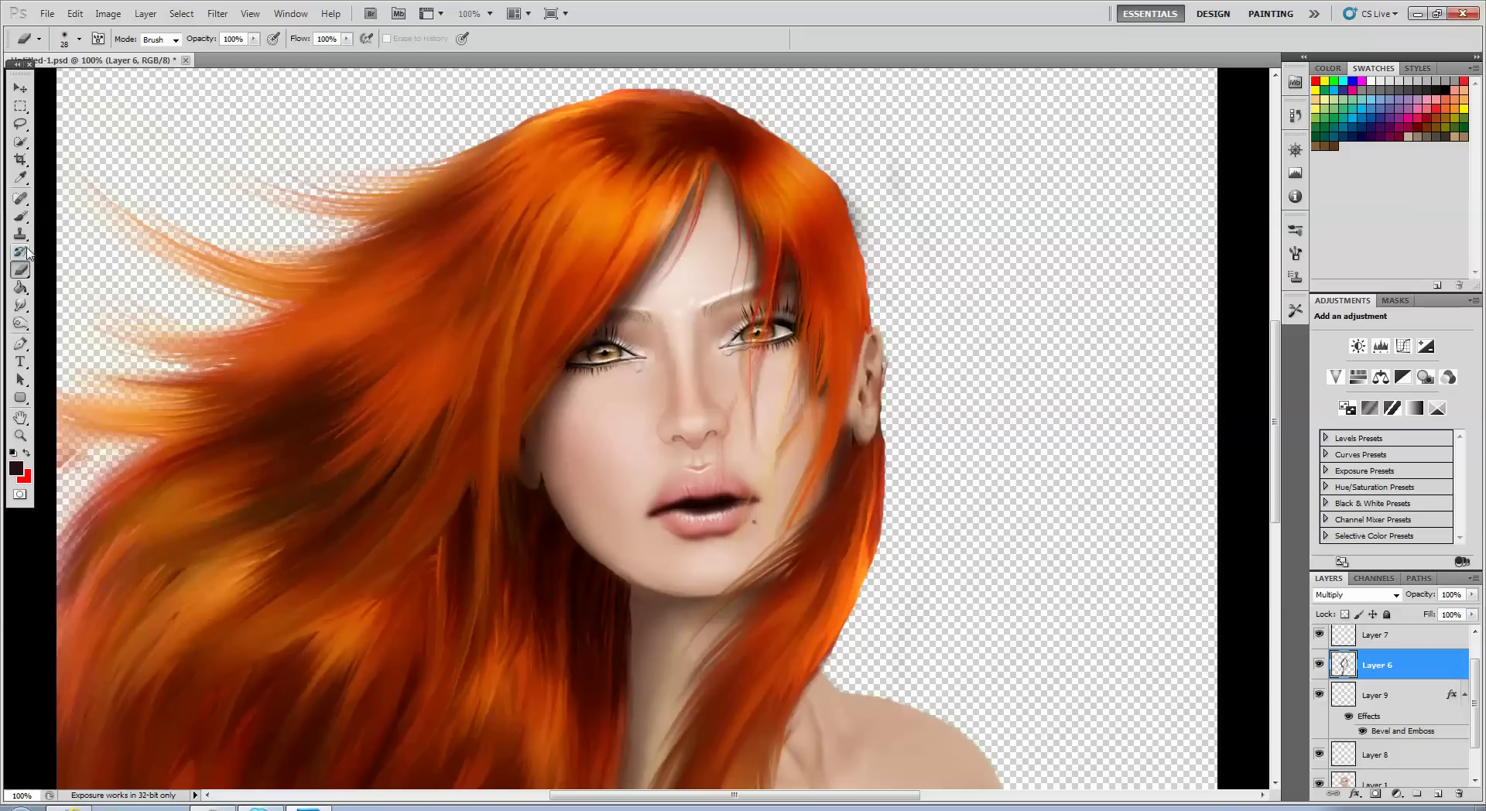
pyautogui.click(253, 39)
pyautogui.moveTo(184, 59); pyautogui.dragTo(186, 59)
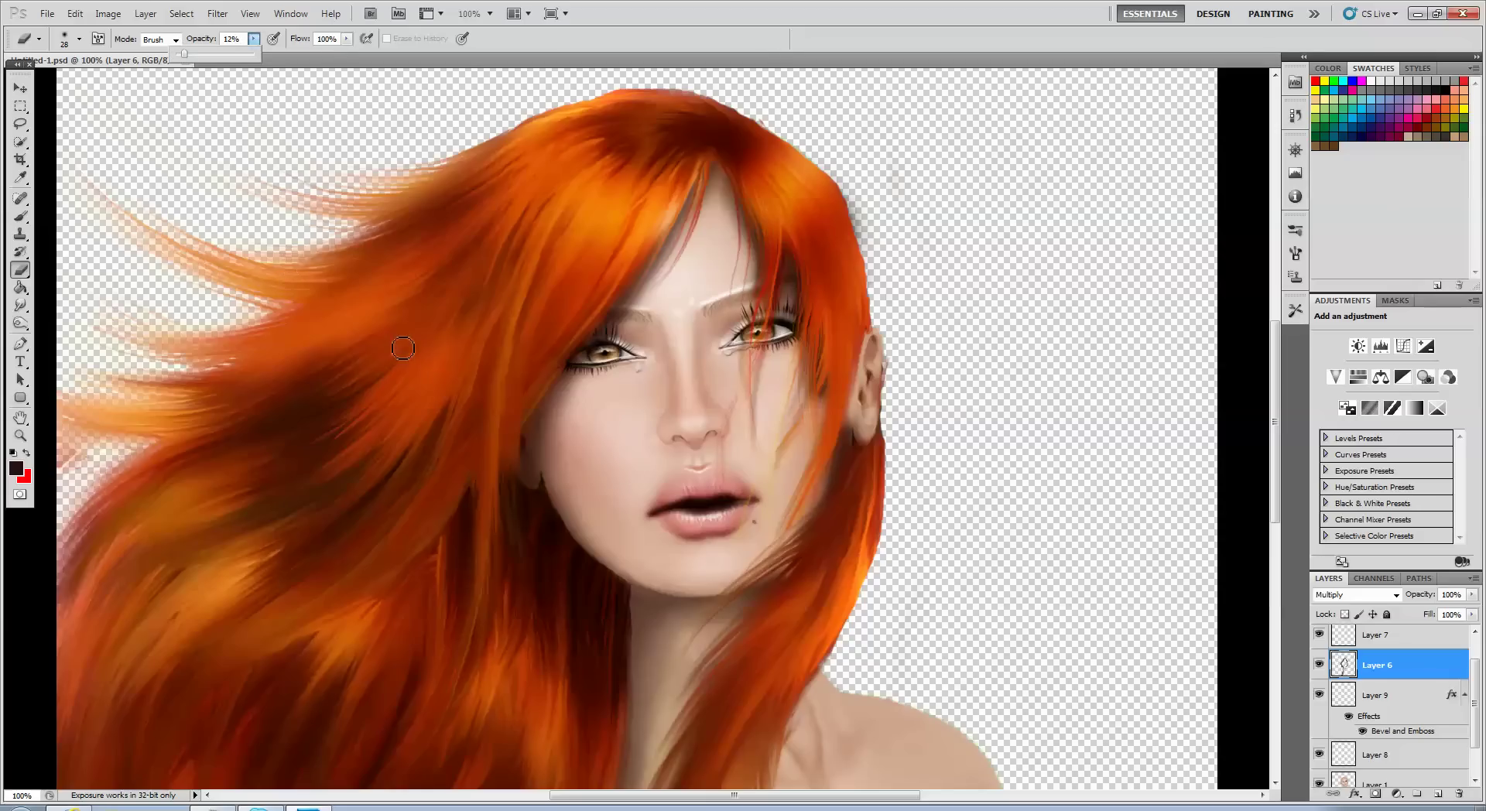
pyautogui.click(695, 520)
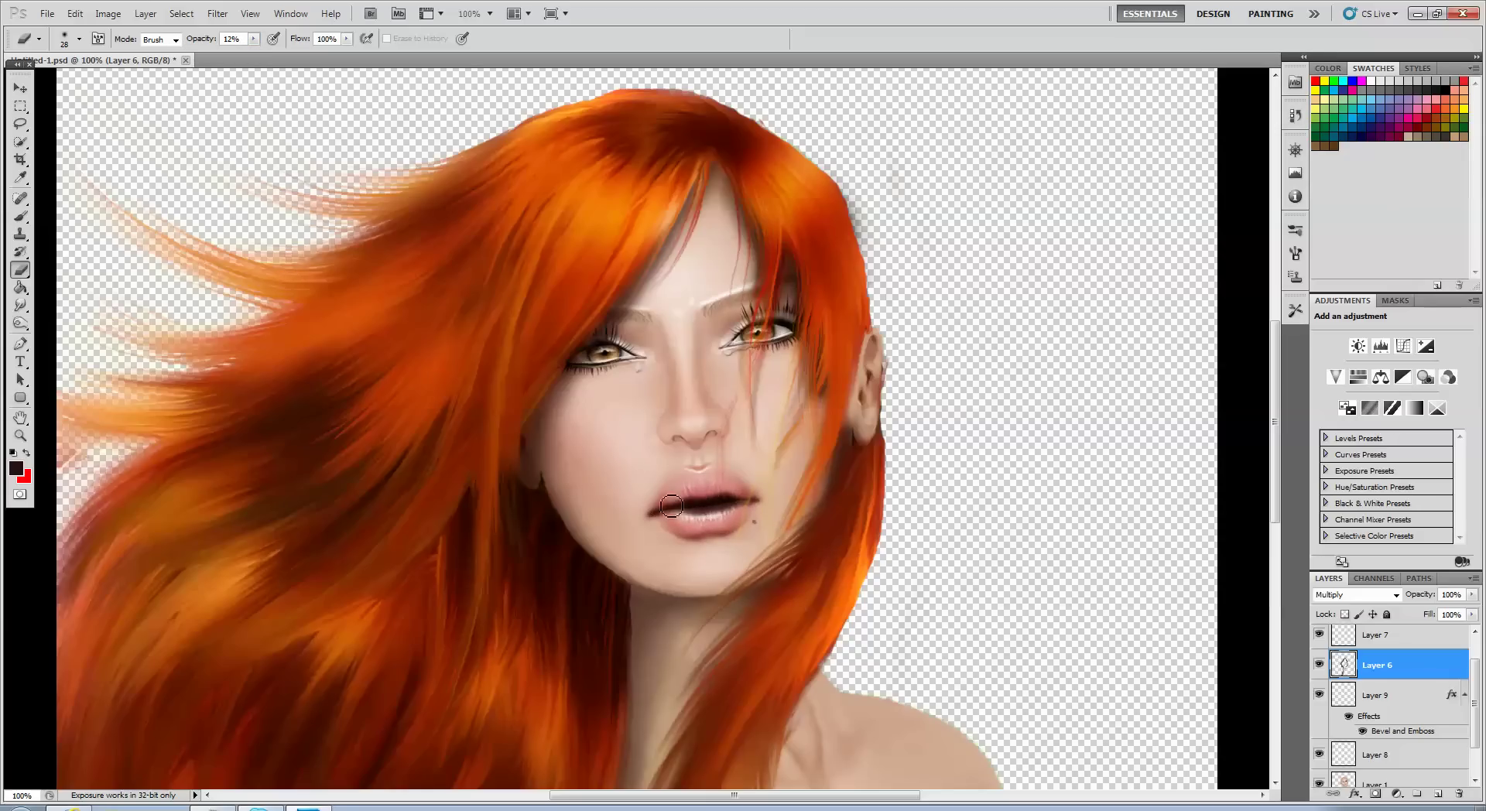
pyautogui.moveTo(691, 496); pyautogui.dragTo(730, 493)
# - Repaint the dark gap between the lips with a 16 px brush and softly erase its lower edge
pyautogui.click(21, 217)
pyautogui.click(64, 44)
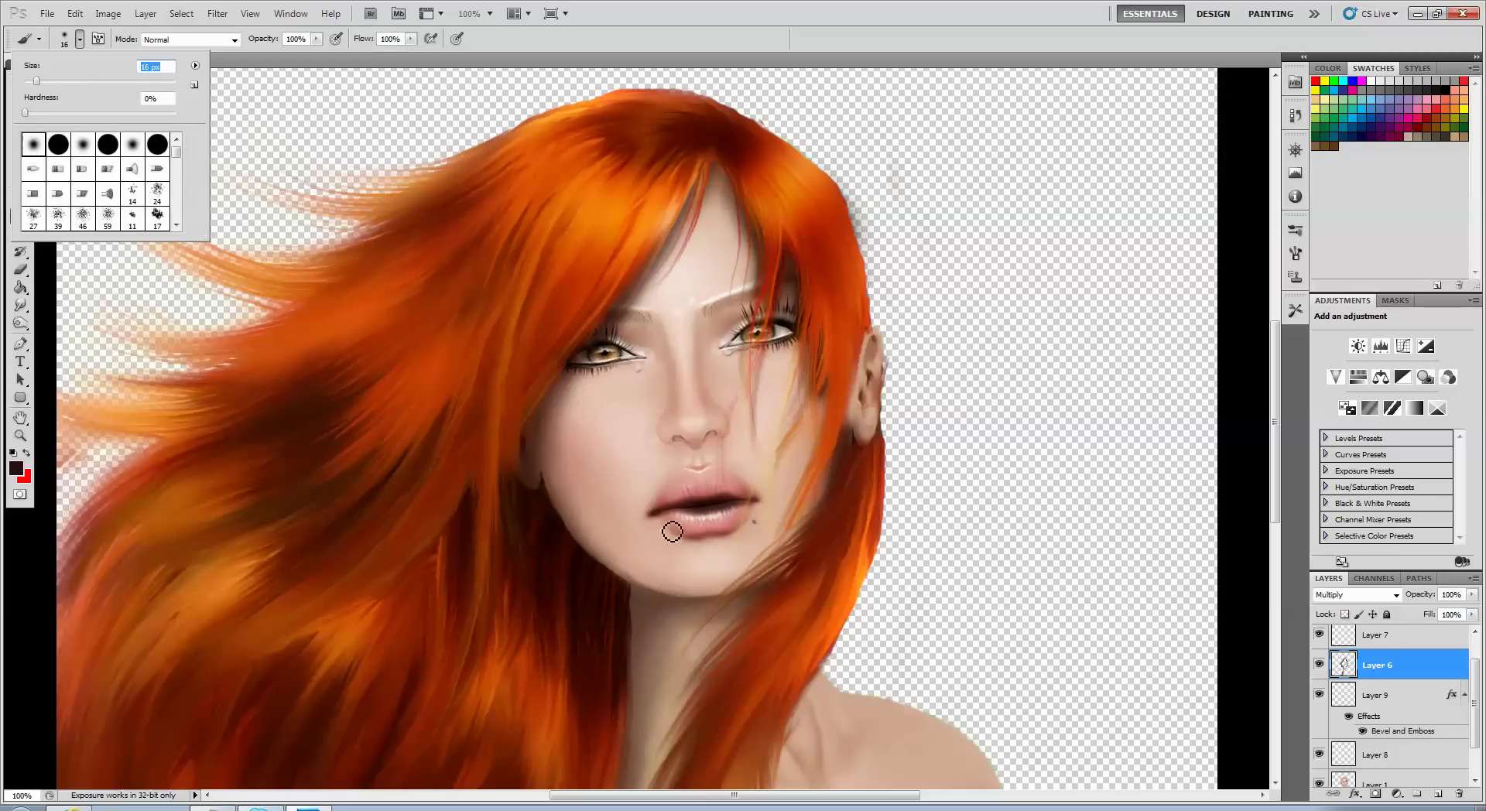
pyautogui.moveTo(700, 513)
pyautogui.mouseDown()
pyautogui.moveTo(726, 508)
pyautogui.moveTo(682, 516)
pyautogui.moveTo(732, 507)
pyautogui.mouseUp()
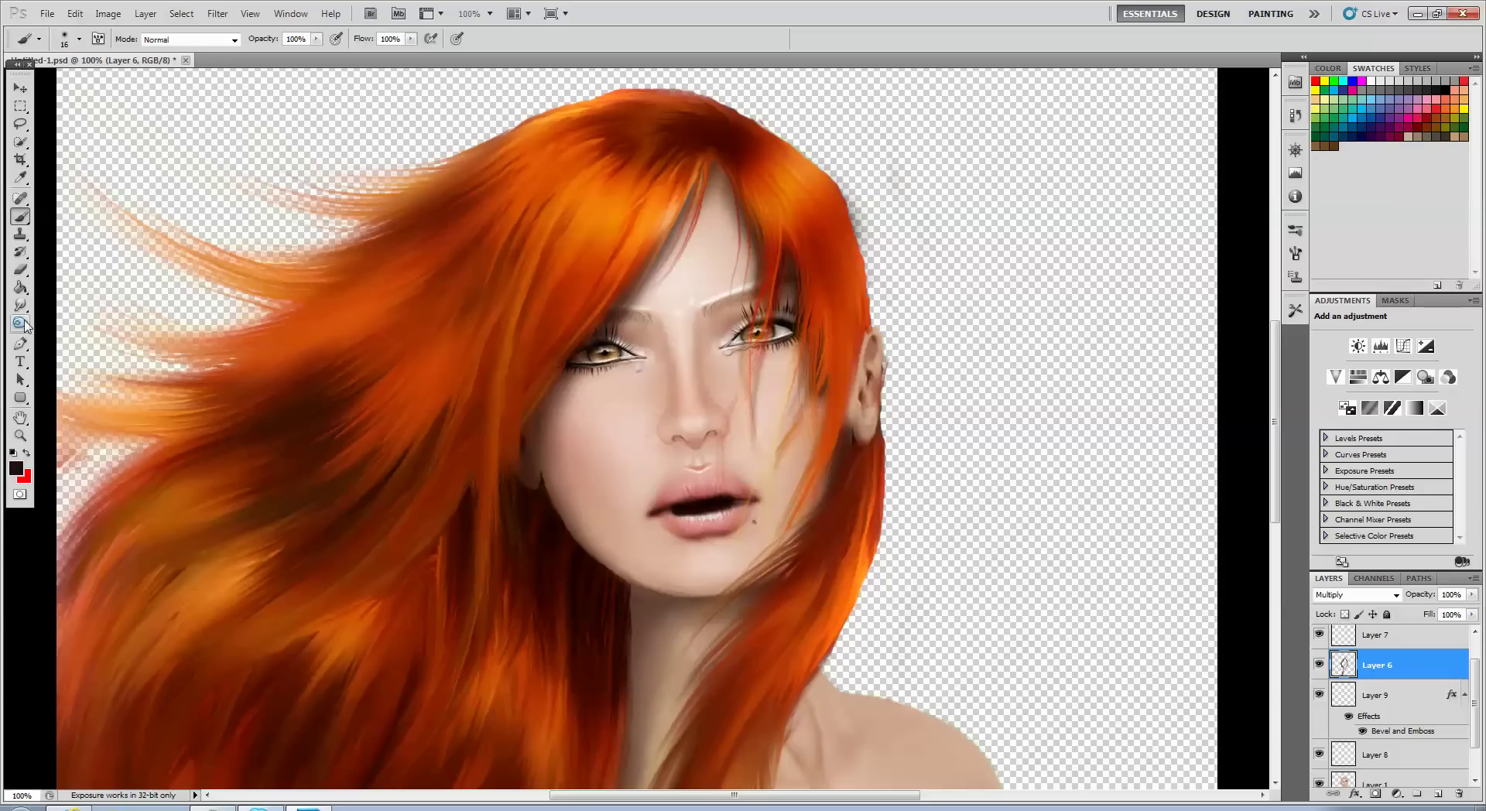
pyautogui.click(20, 269)
pyautogui.moveTo(698, 526); pyautogui.dragTo(673, 523)
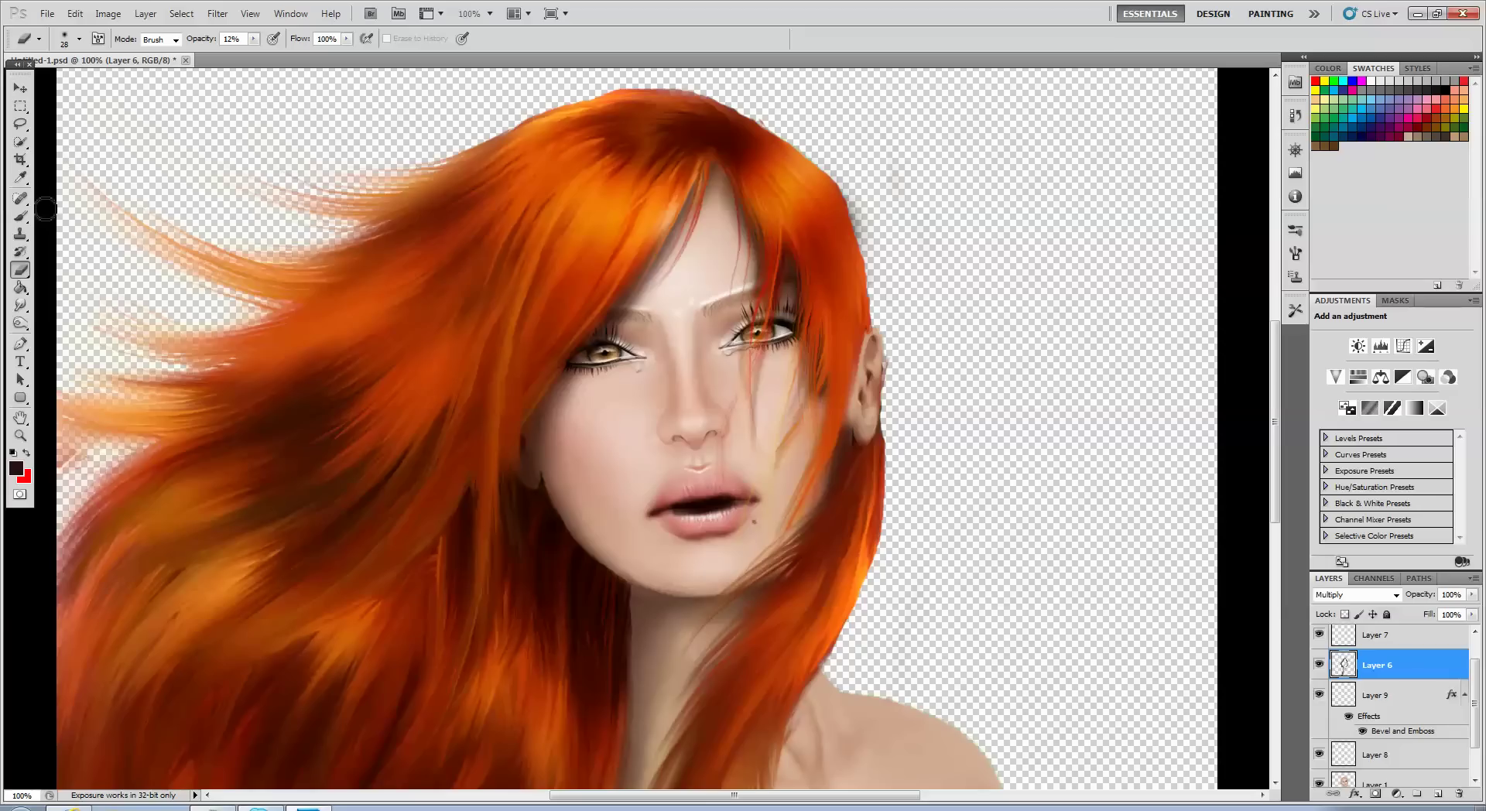
# - Smudge the edges of the dark gap with a 27 px brush to narrow it into slightly parted lips
pyautogui.click(20, 306)
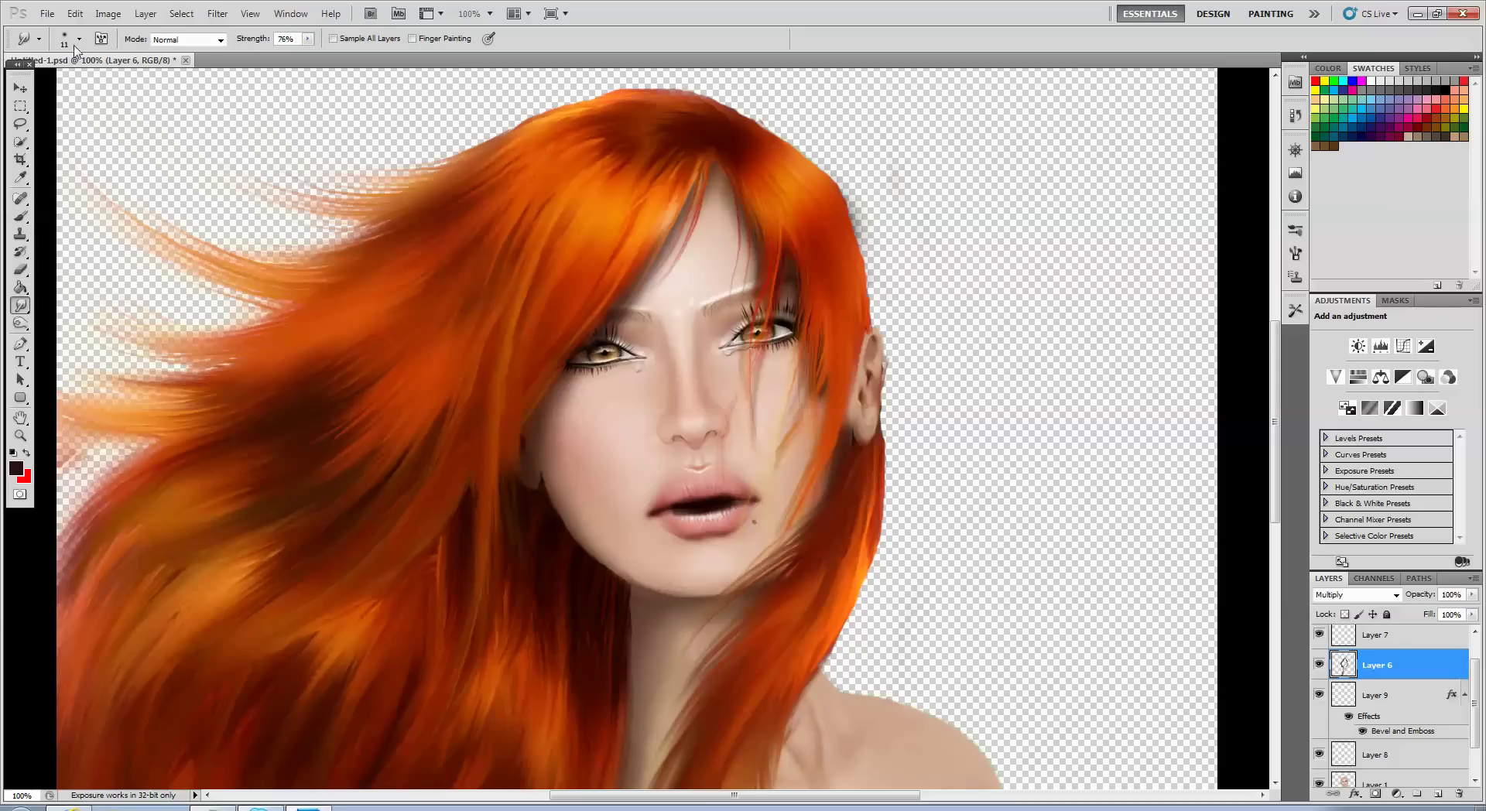
pyautogui.click(65, 40)
pyautogui.moveTo(32, 81); pyautogui.dragTo(44, 80)
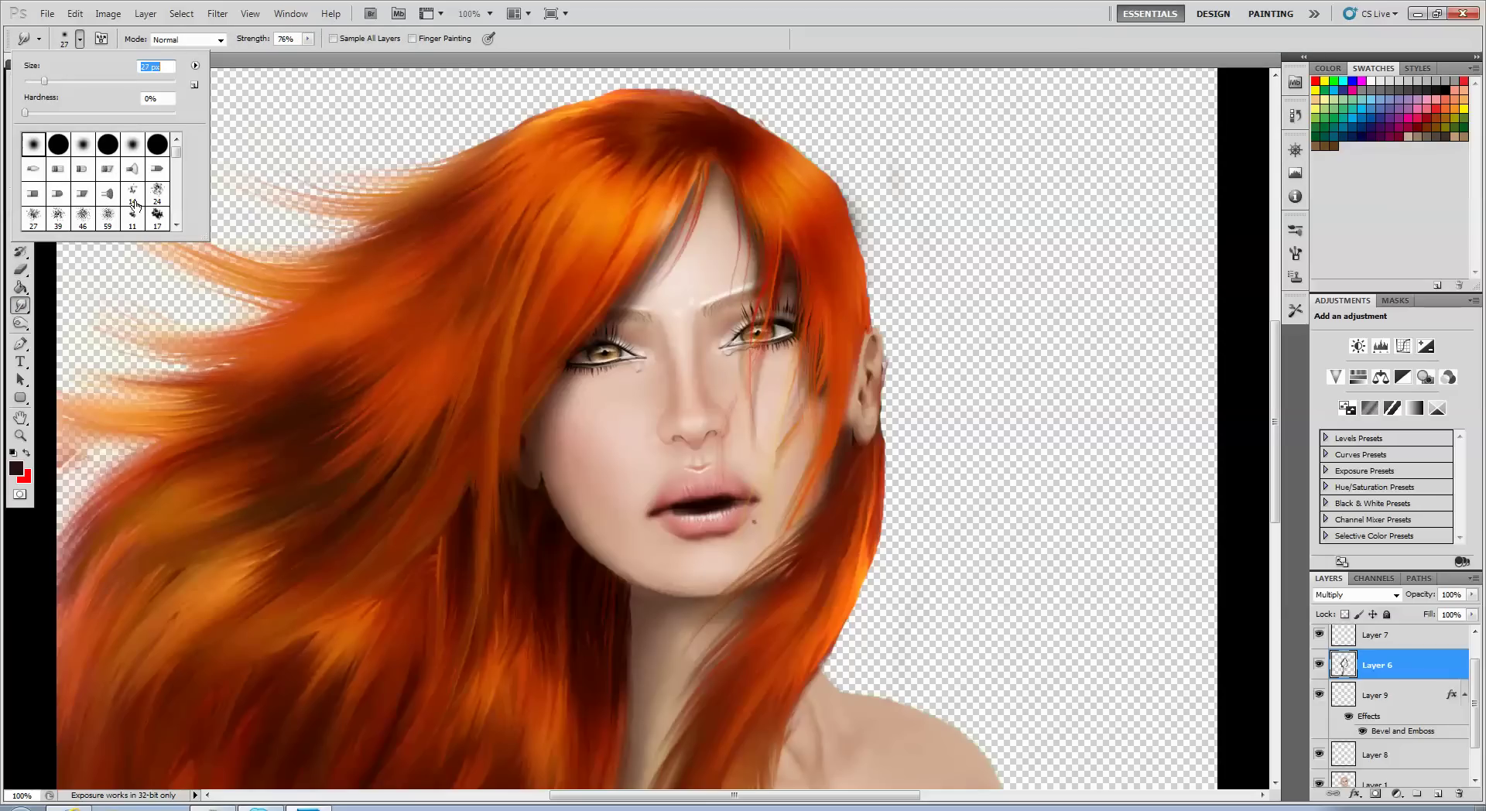
pyautogui.click(688, 530)
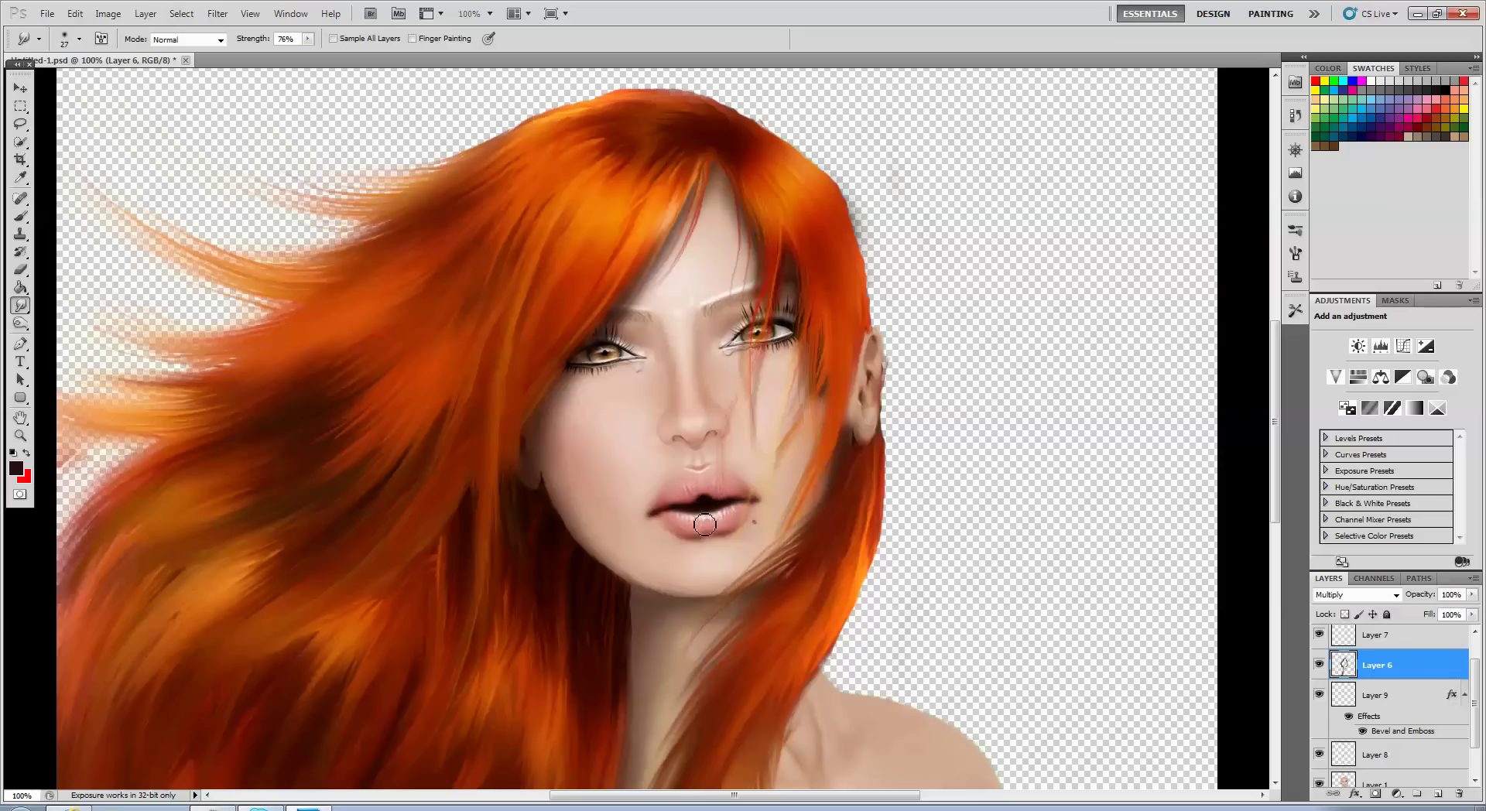
pyautogui.moveTo(713, 508); pyautogui.dragTo(728, 501)
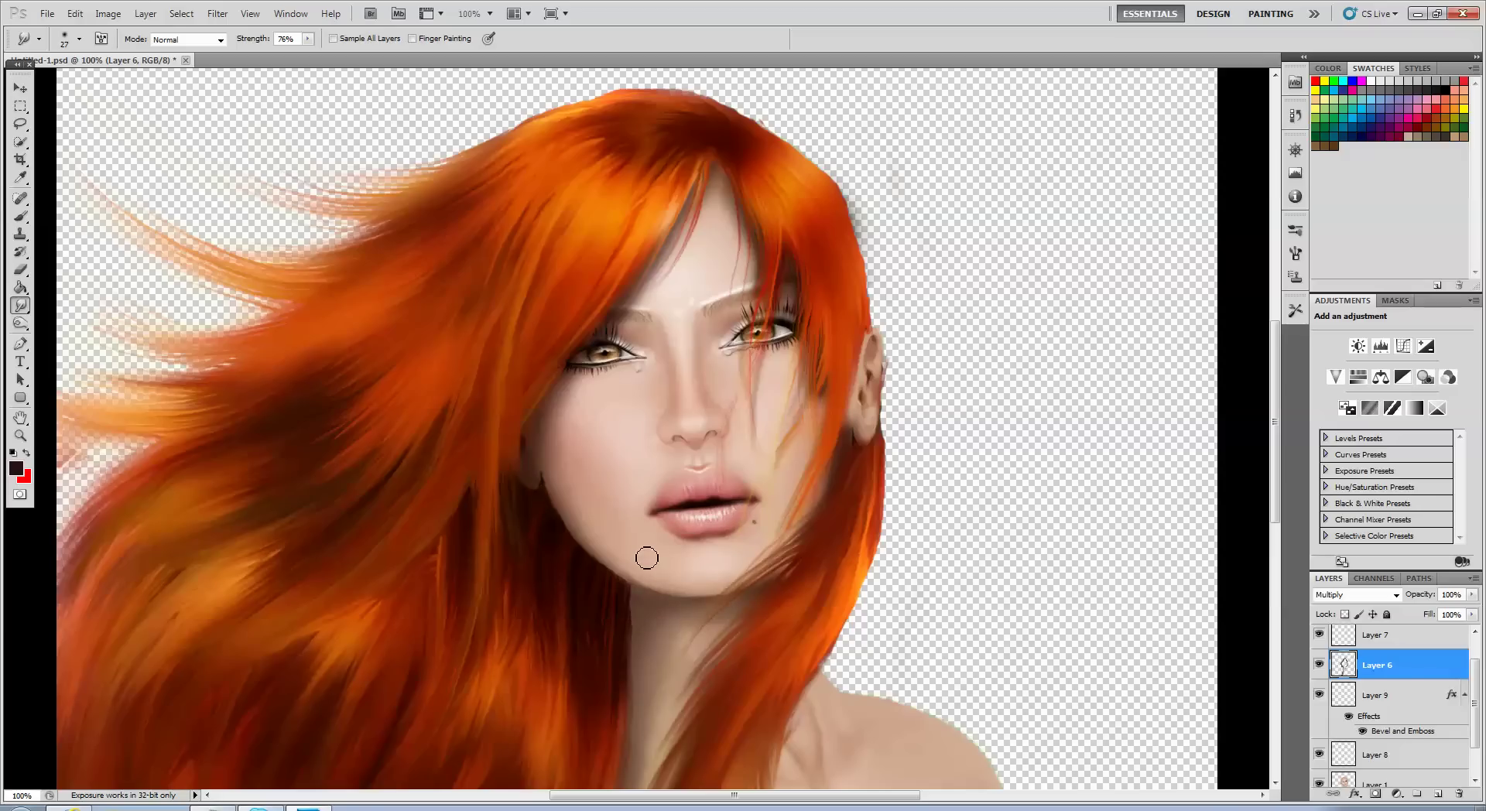
# - Examine the reshaped mouth up close and against the whole portrait
pyautogui.hotkey('ctrl', '-')
pyautogui.hotkey('ctrl', '-')
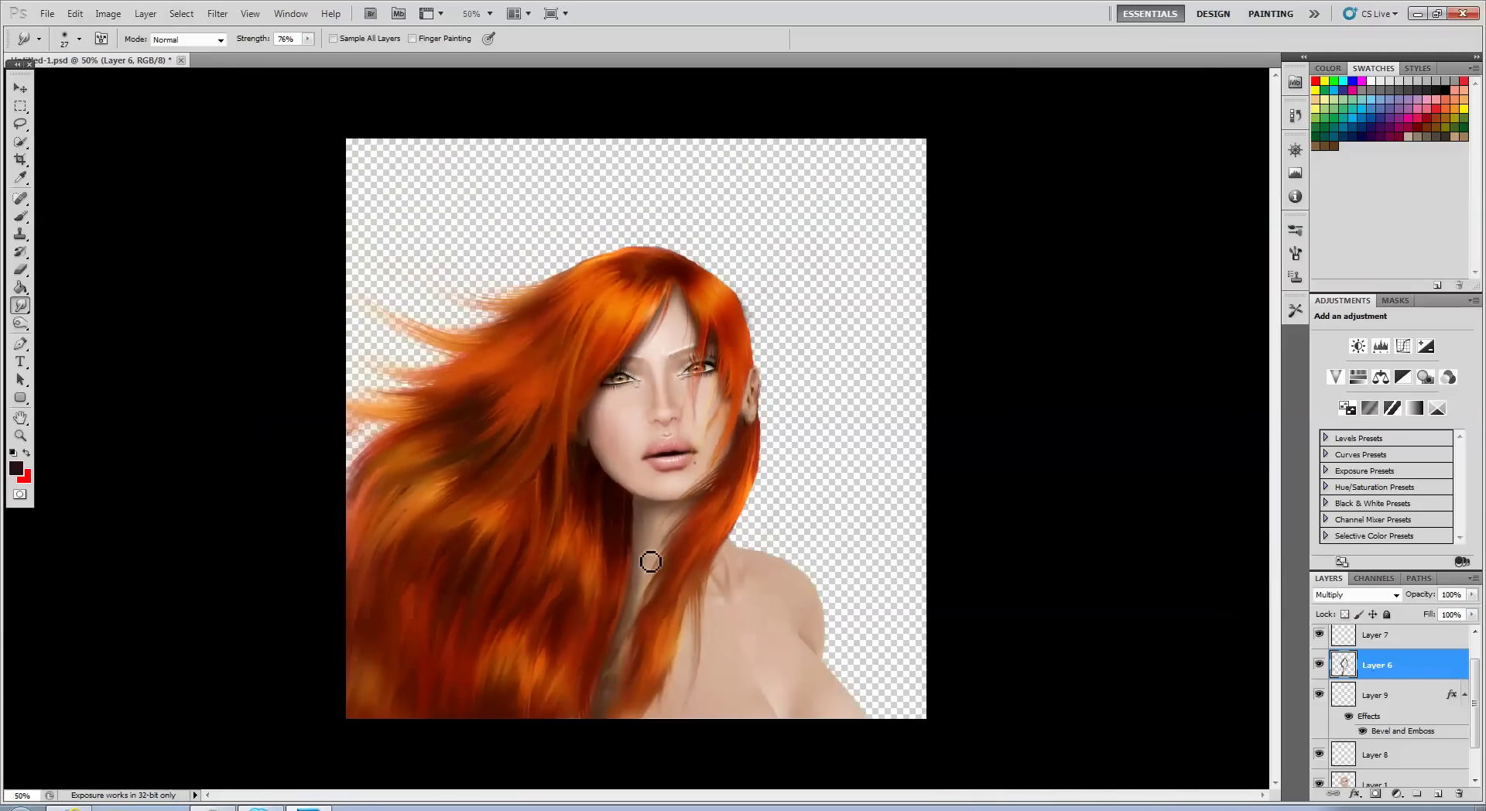
pyautogui.hotkey('ctrl', '+')
pyautogui.hotkey('ctrl', '+')
pyautogui.hotkey('ctrl', '+')
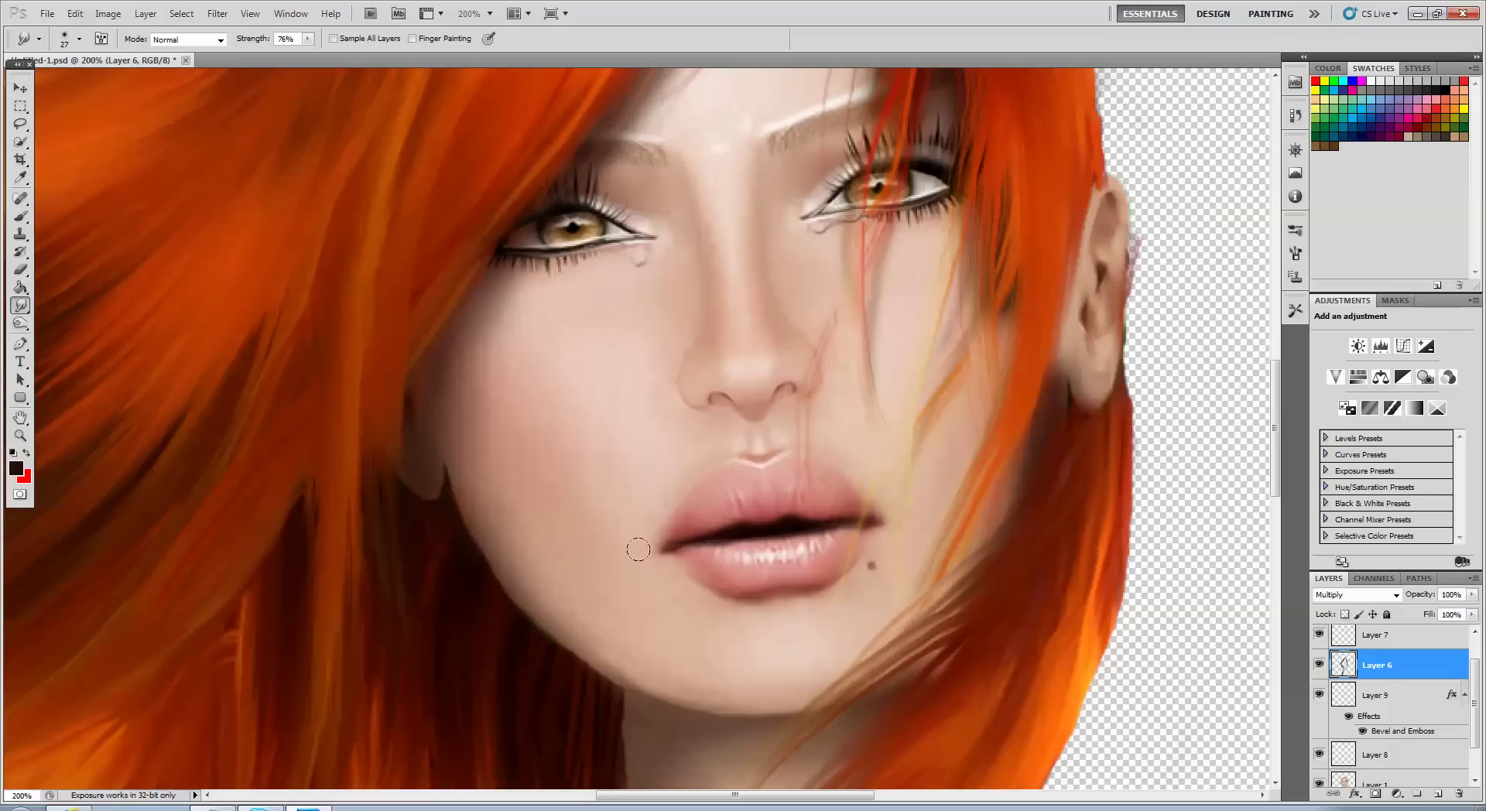
pyautogui.click(21, 270)
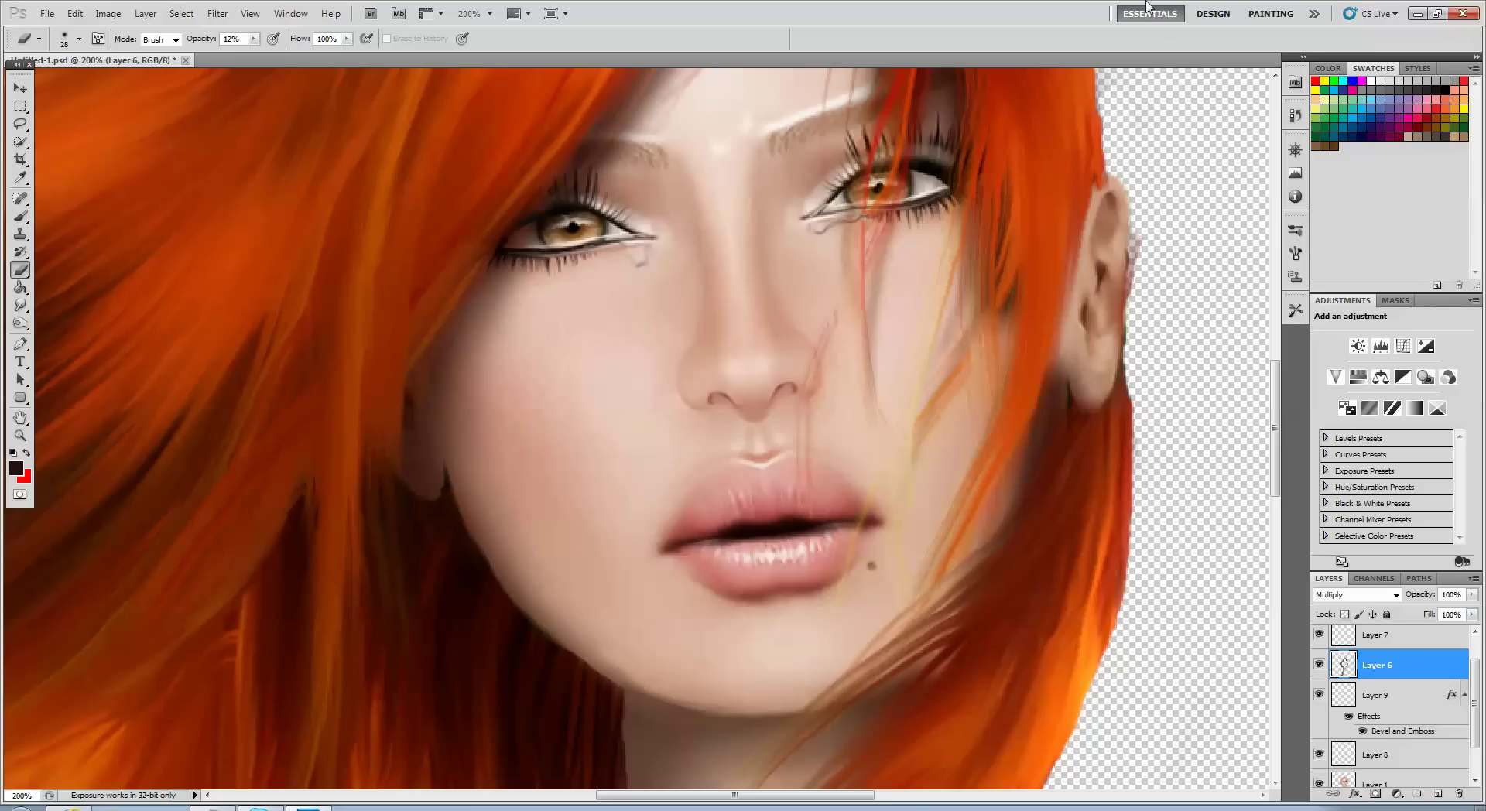
pyautogui.hotkey('ctrl', '-')
pyautogui.hotkey('ctrl', '-')
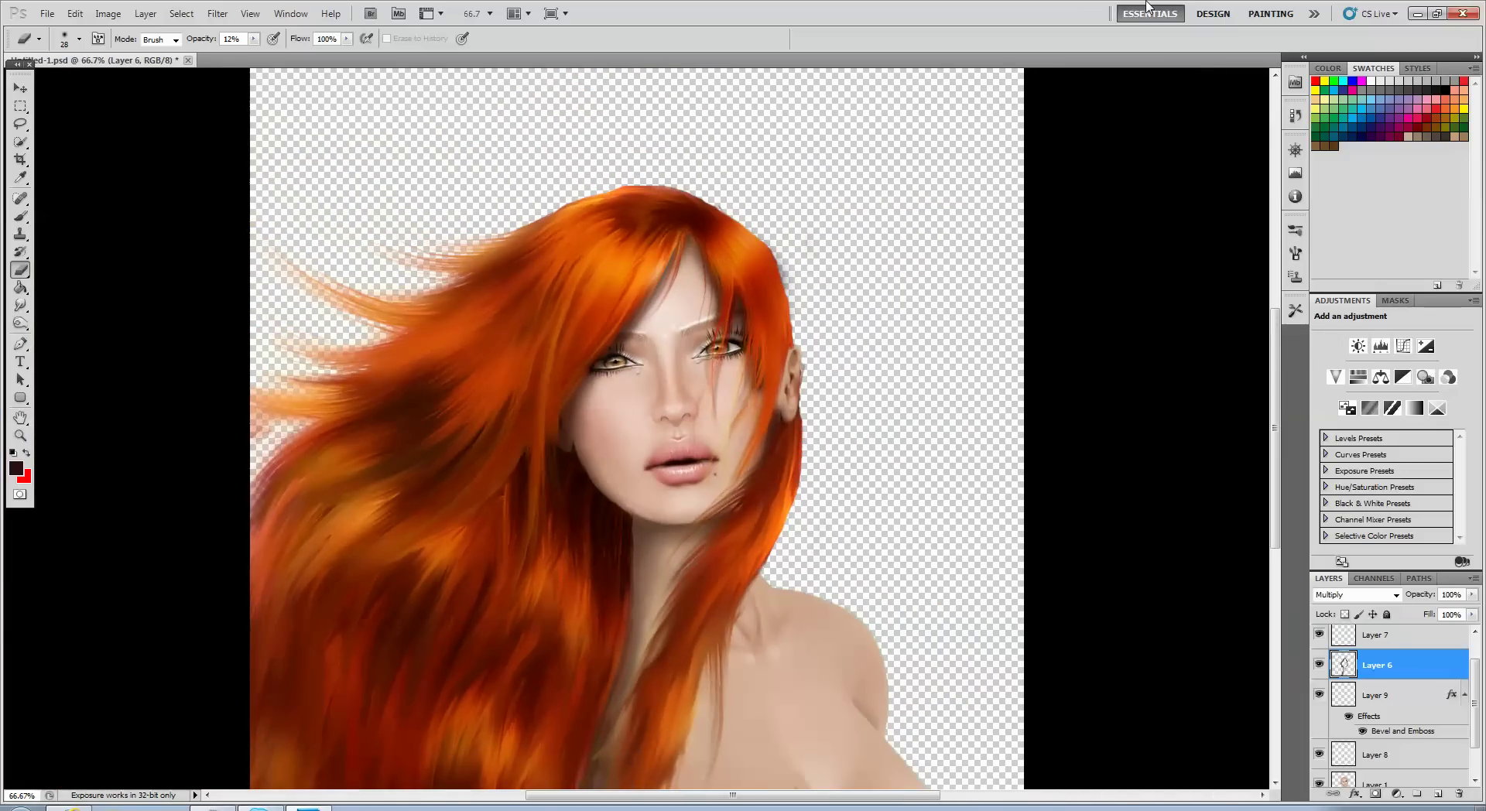
pyautogui.hotkey('ctrl', '+')
pyautogui.hotkey('ctrl', '+')
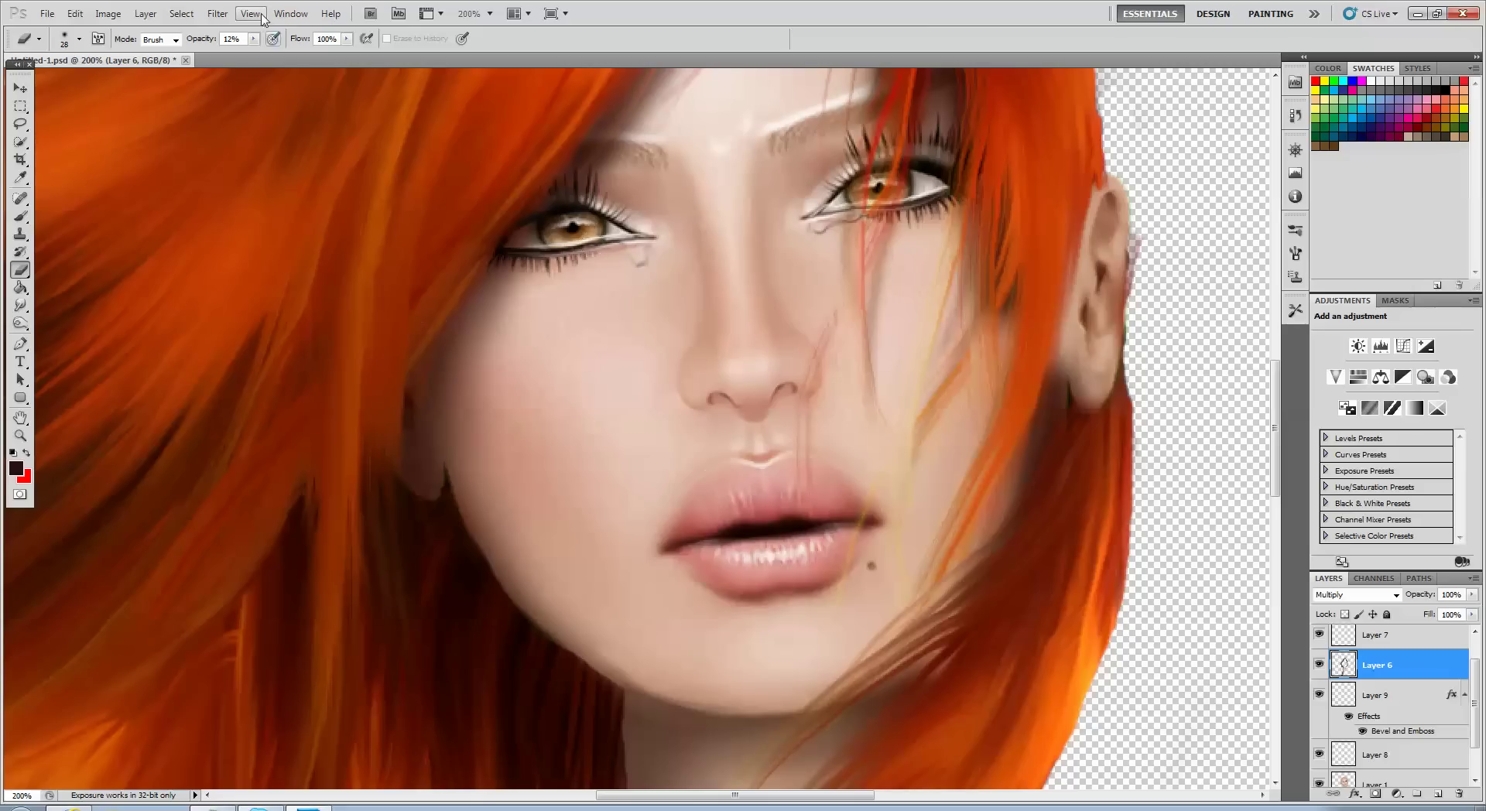
# - Merge all visible layers into a single layer
pyautogui.click(147, 13)
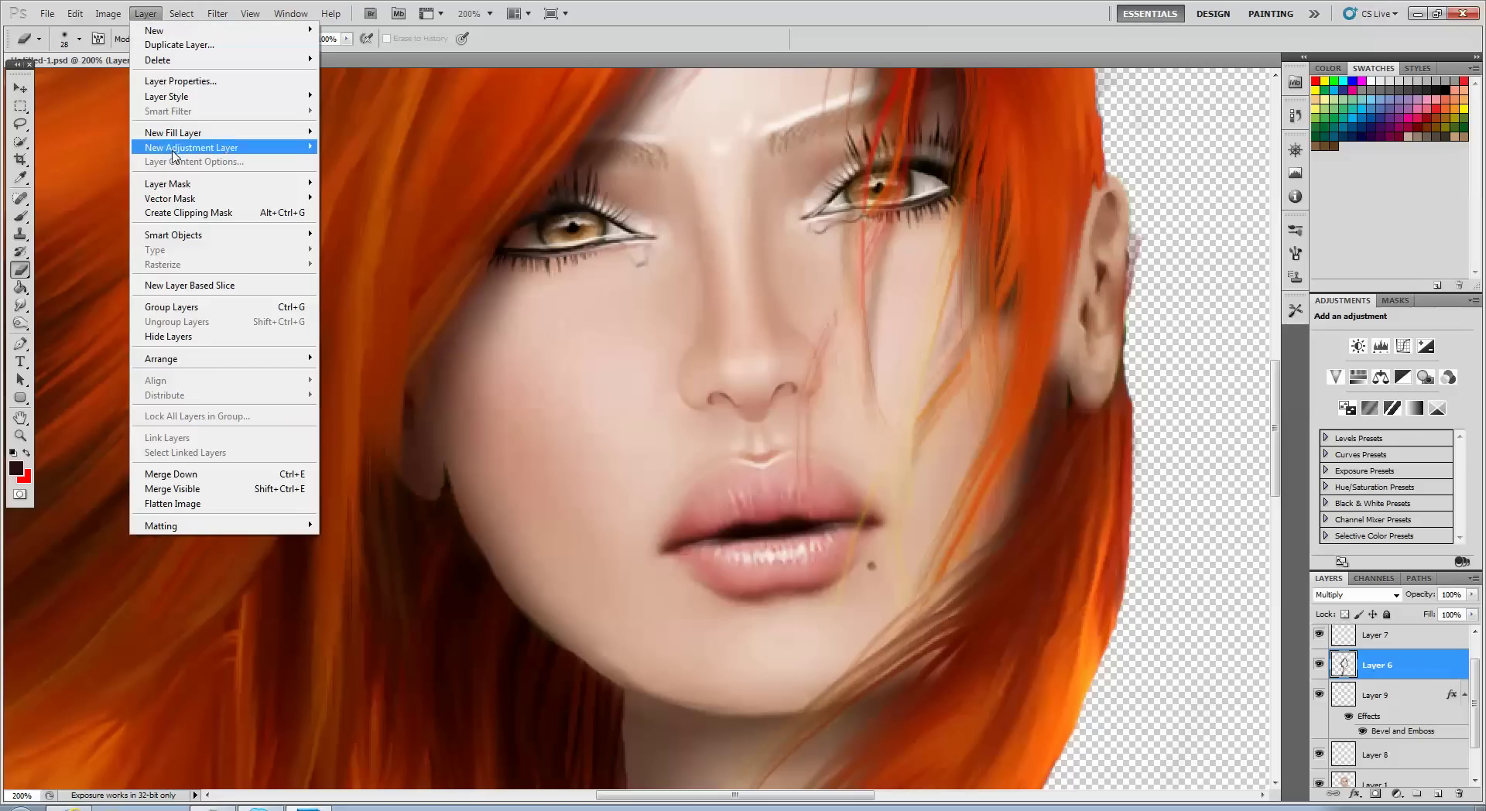
pyautogui.click(186, 489)
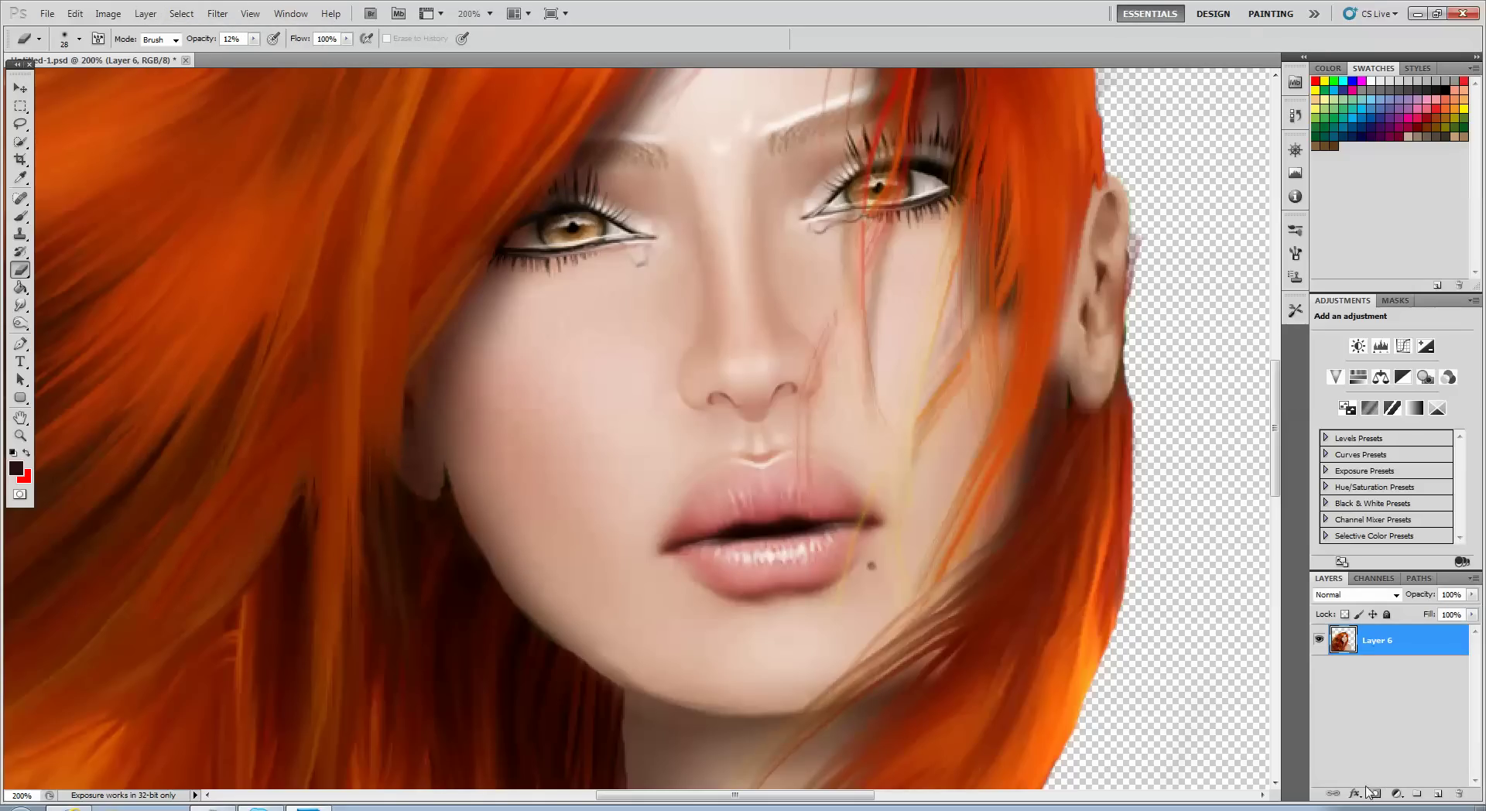
pyautogui.click(1351, 808)
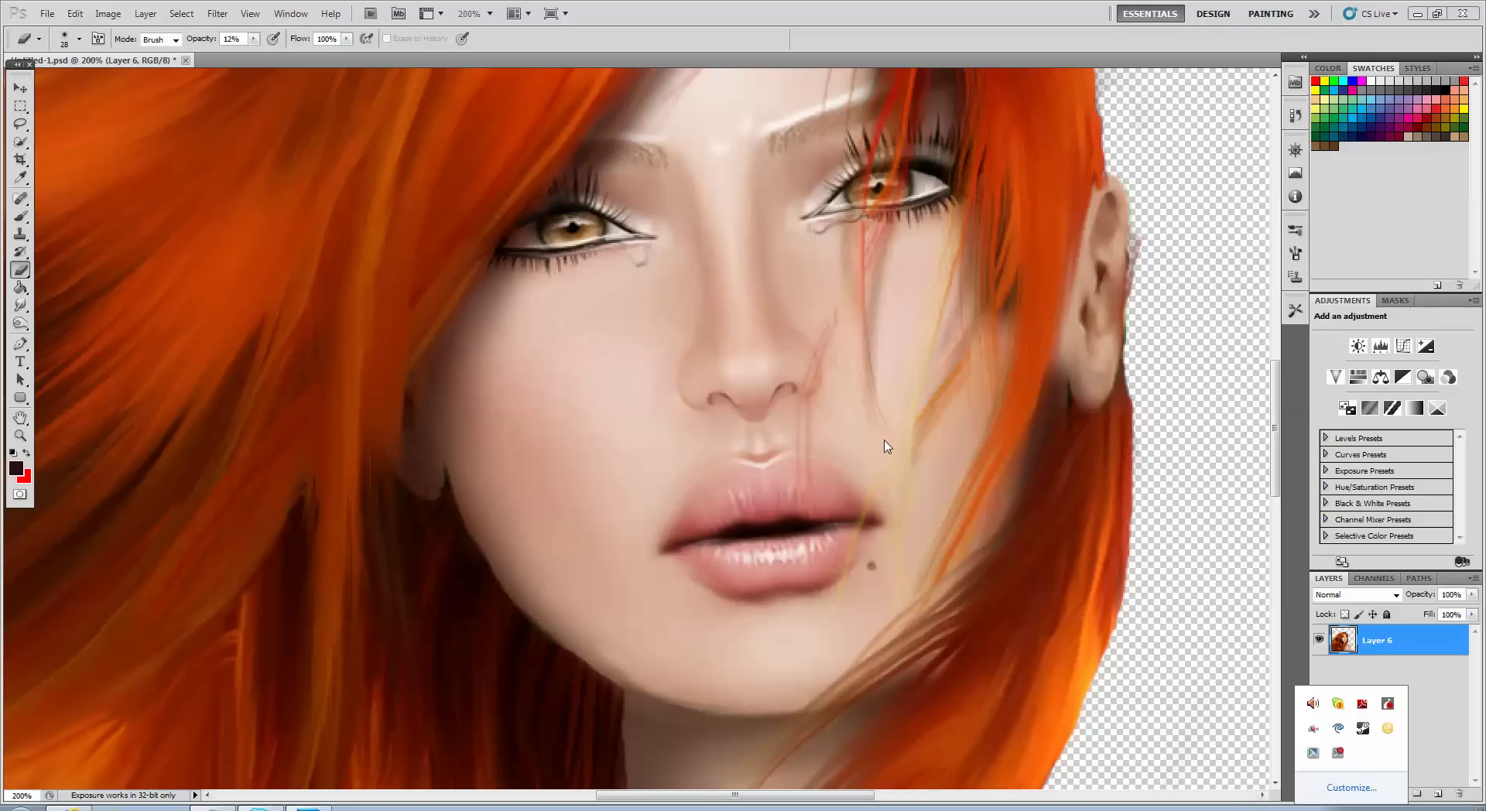
pyautogui.click(582, 180)
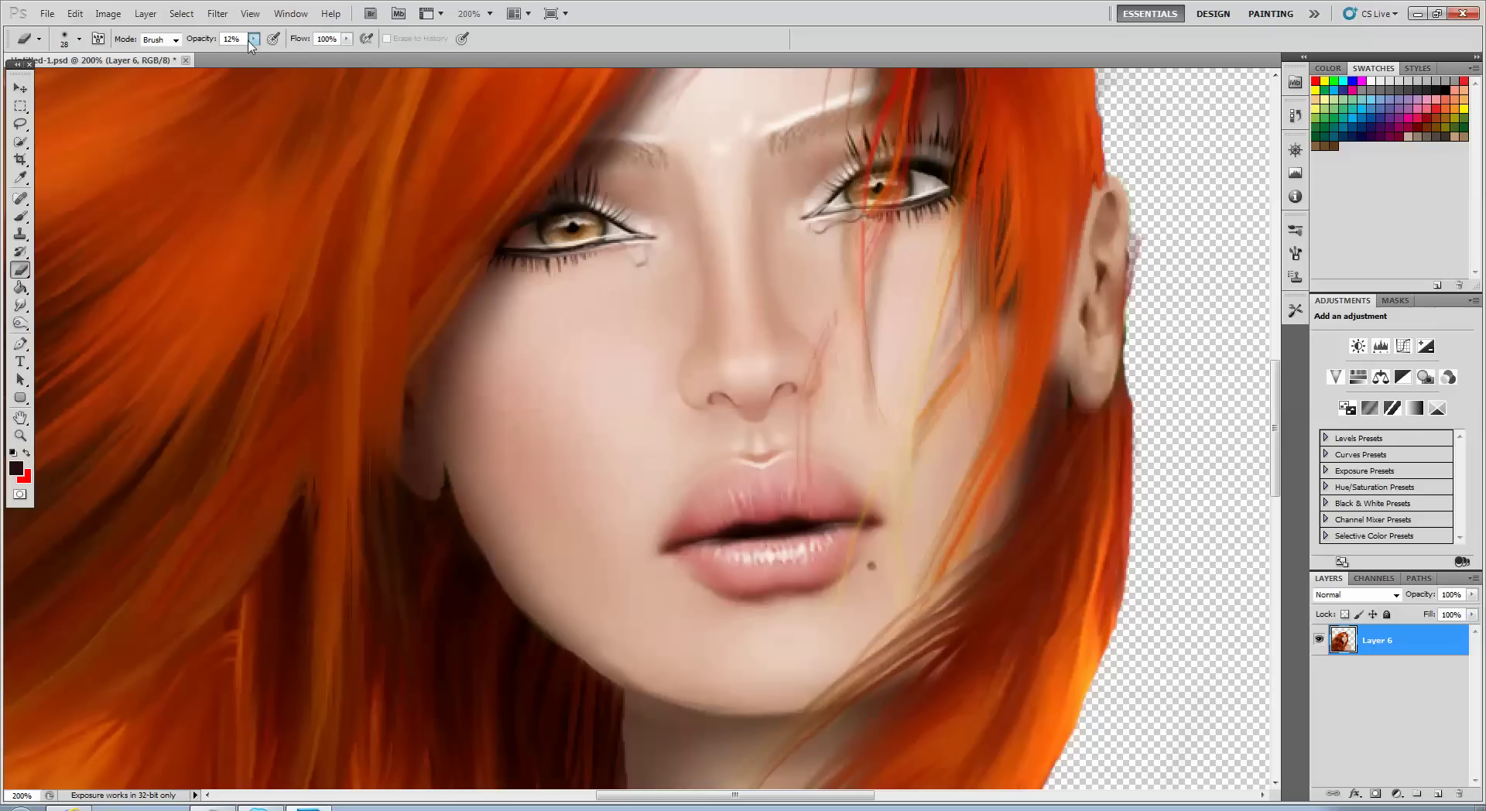
# - Try erasing part of the dark gap between the lips at 27% opacity, and undo the stroke
pyautogui.moveTo(253, 40); pyautogui.dragTo(264, 61)
pyautogui.moveTo(735, 528); pyautogui.dragTo(721, 527)
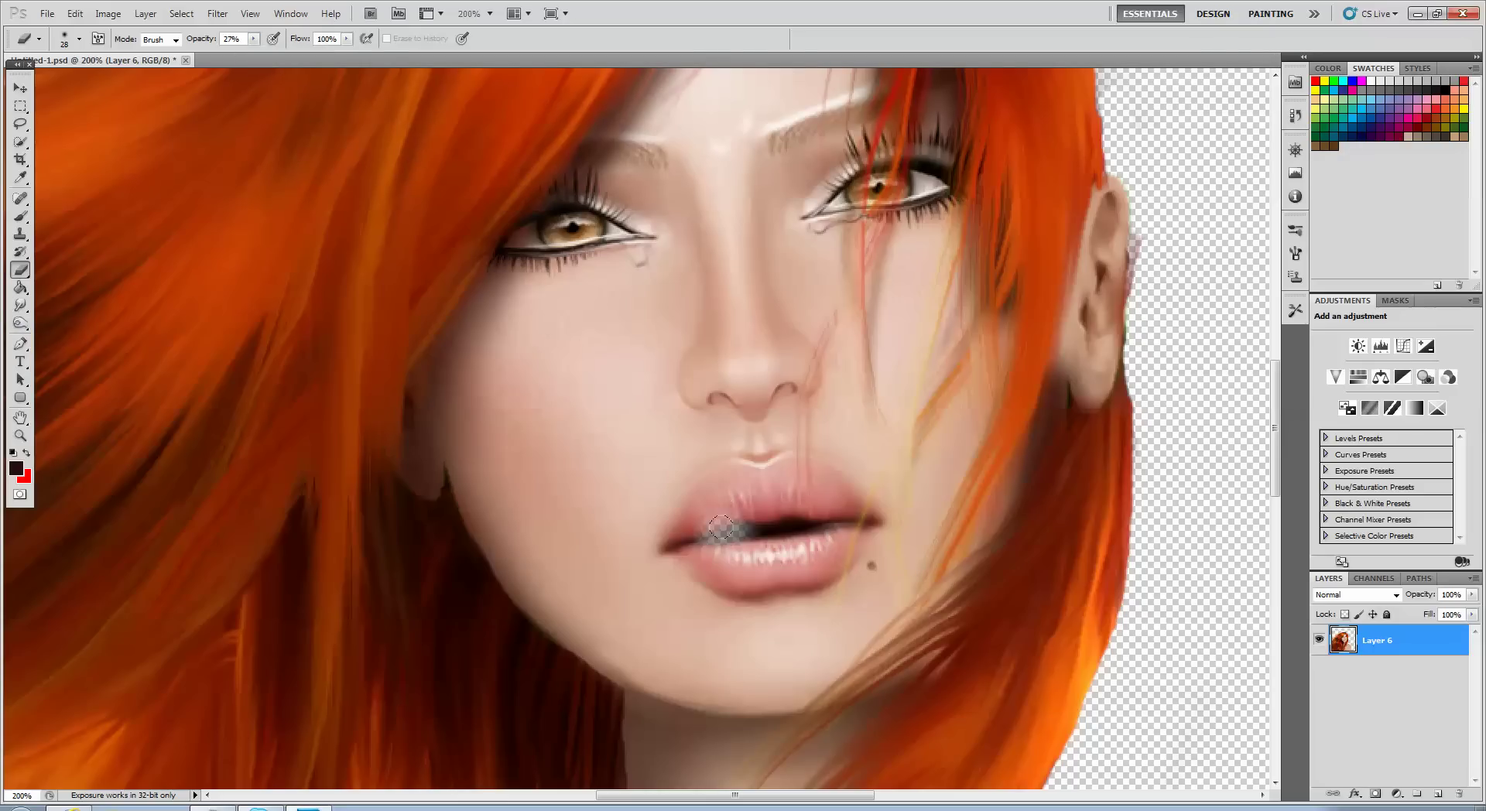
pyautogui.hotkey('ctrl', 'z')
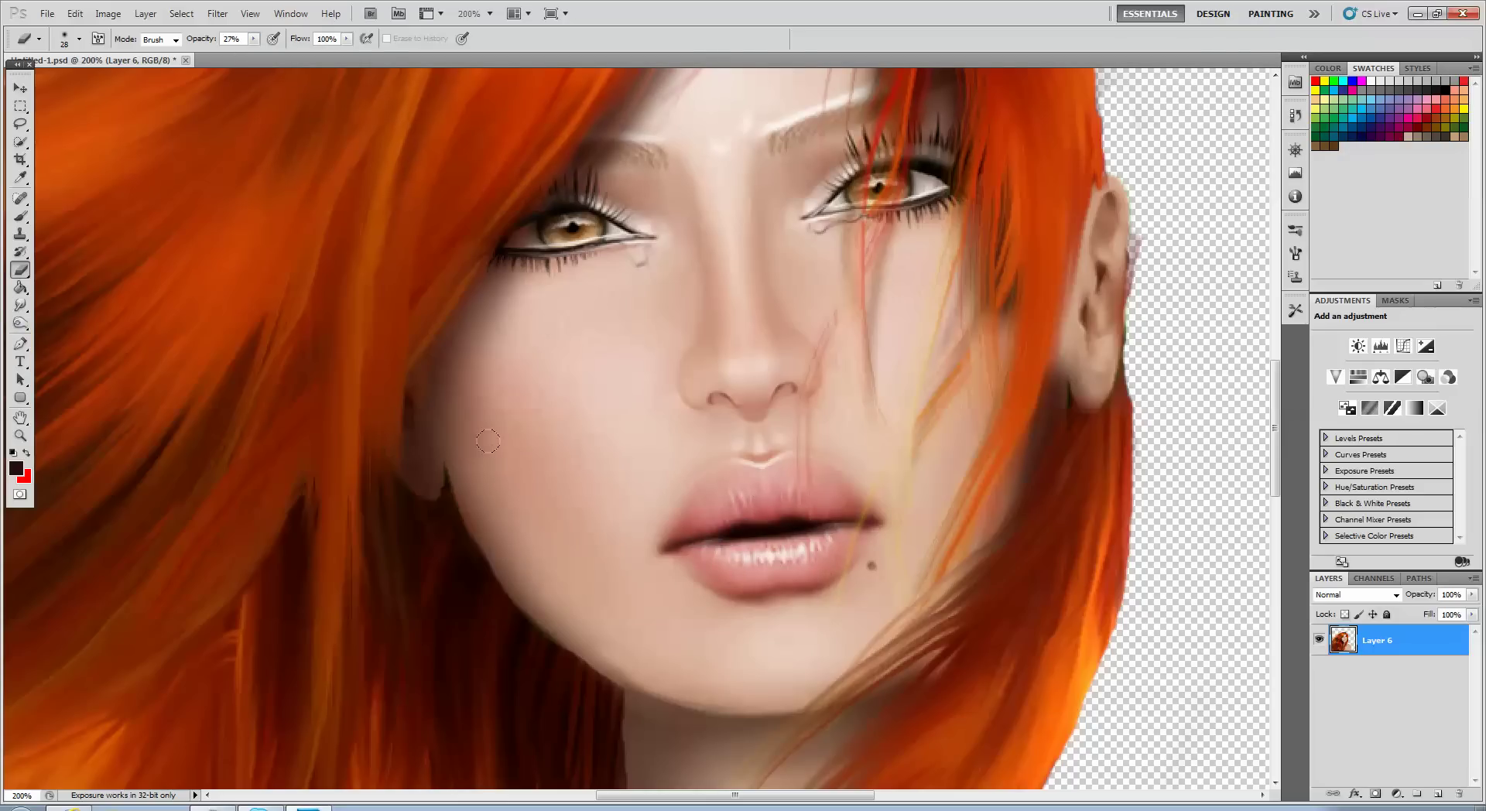
# - Darken the gap between the lips with the Burn tool
pyautogui.click(16, 322)
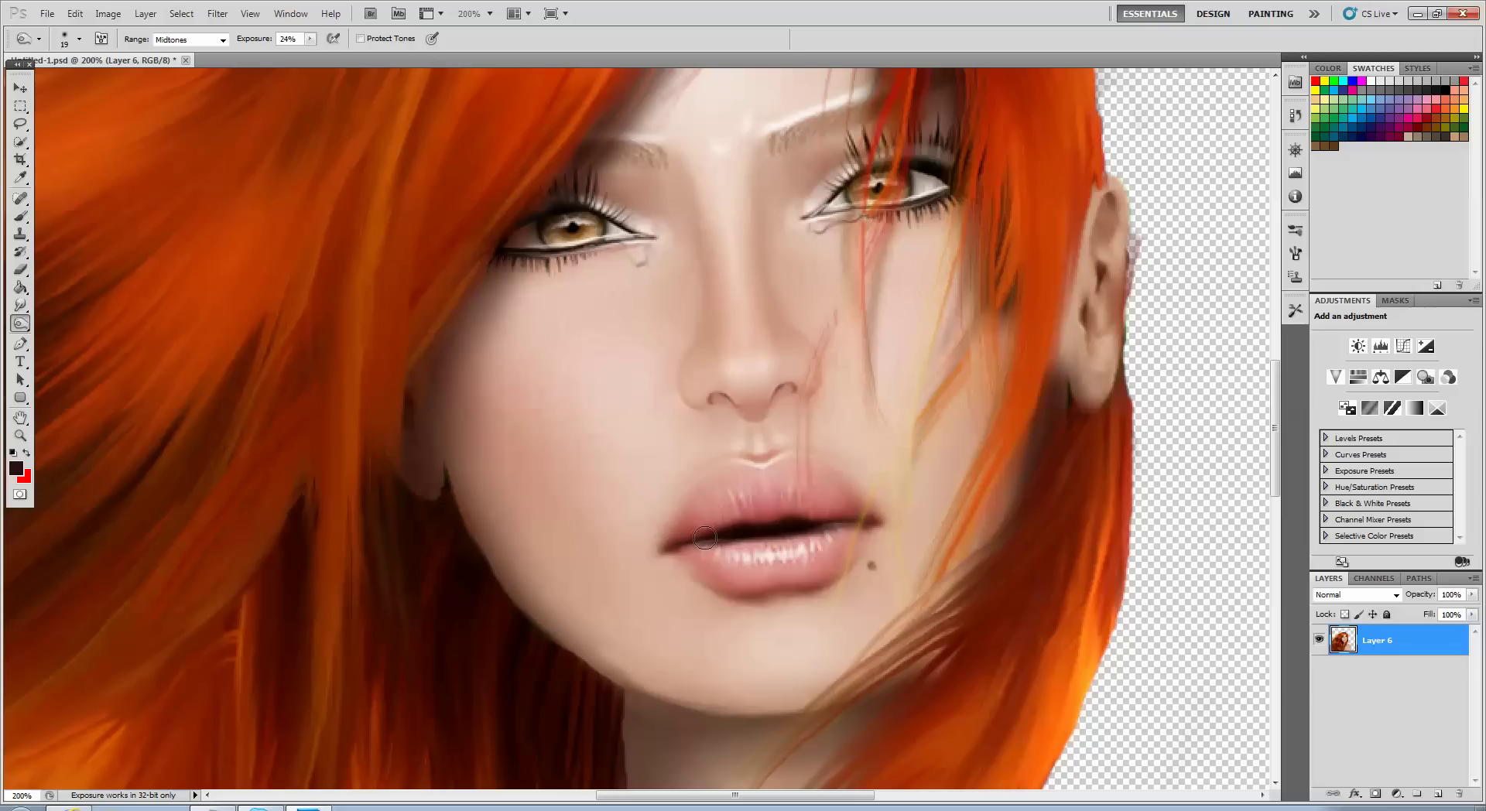
pyautogui.moveTo(705, 538); pyautogui.dragTo(810, 527)
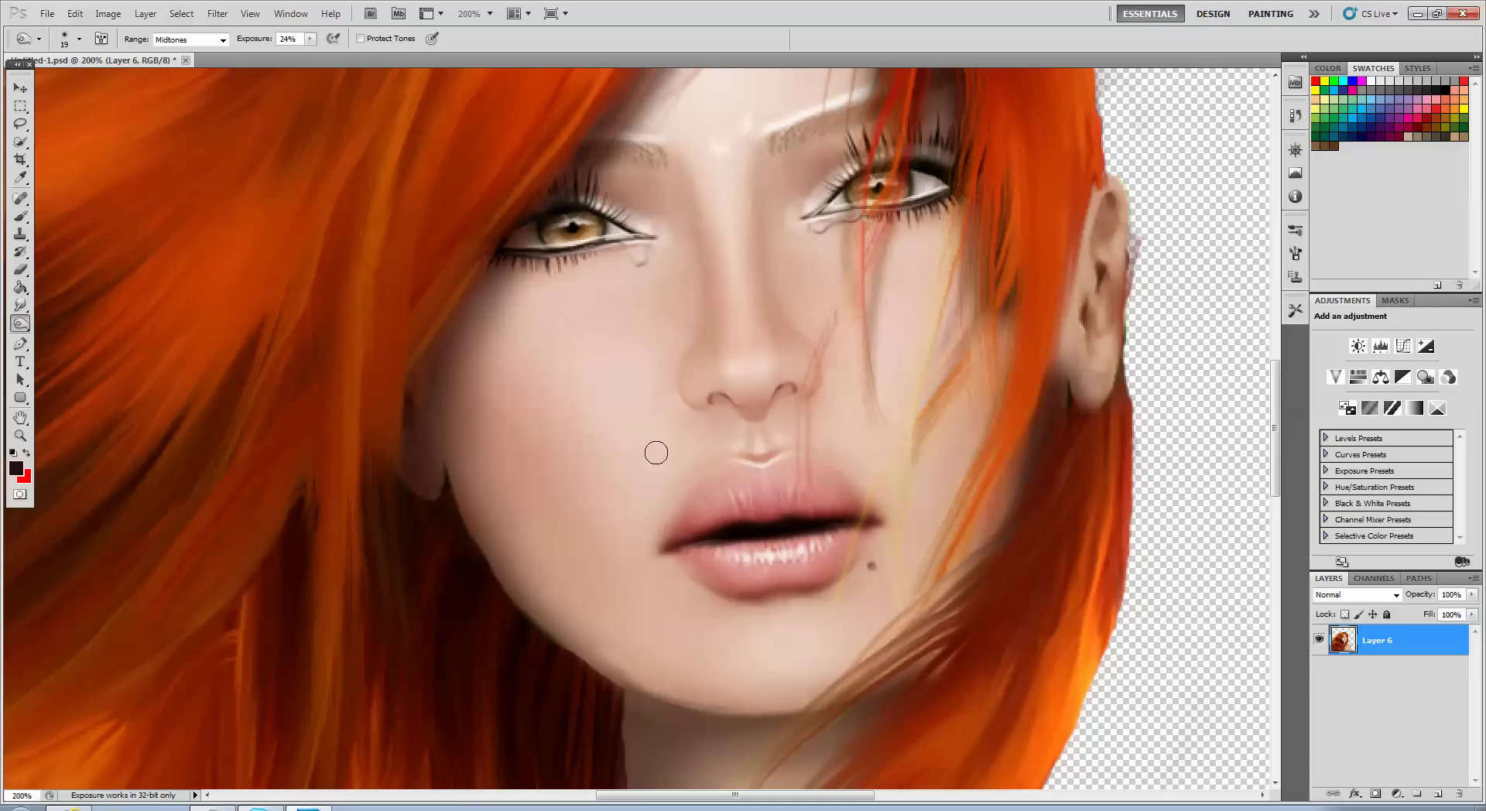
pyautogui.hotkey('ctrl', '-')
pyautogui.hotkey('ctrl', '-')
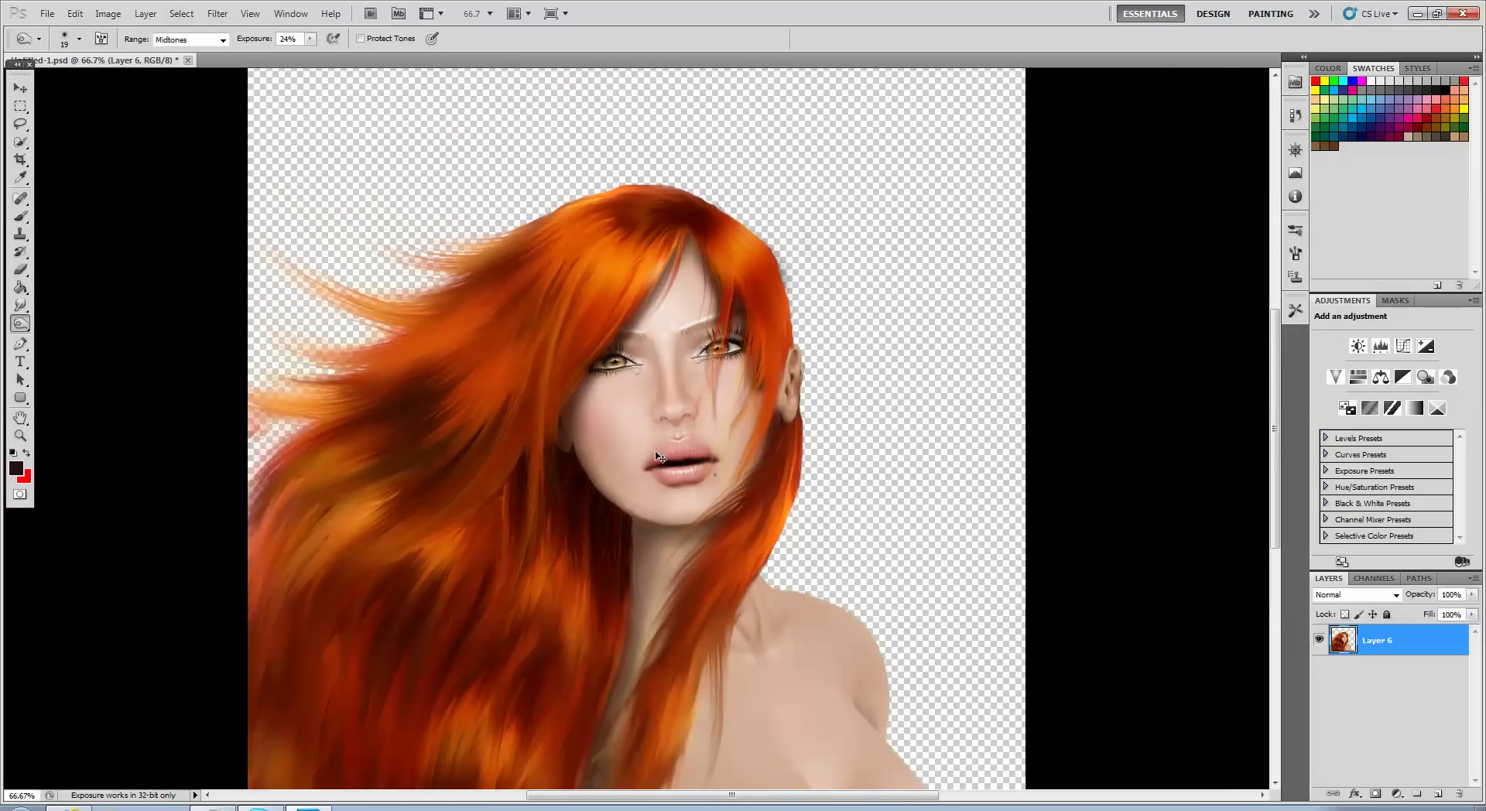
# - Open the Liquify filter on the merged portrait layer and set the warp brush size to 106
pyautogui.hotkey('ctrl', '+')
pyautogui.hotkey('ctrl', '+')
pyautogui.scroll(5, 656, 452)
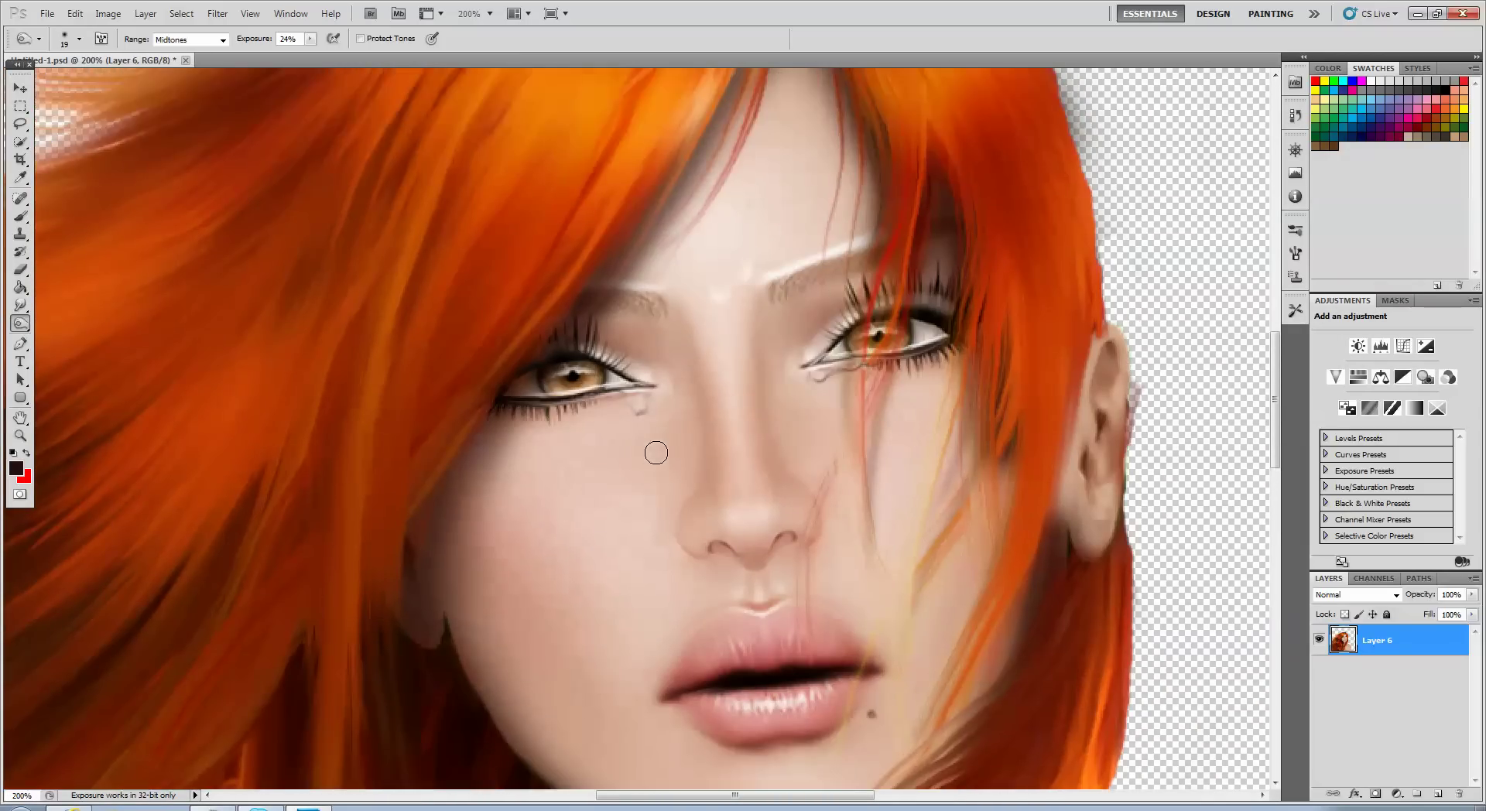
pyautogui.hotkey('ctrl', '-')
pyautogui.hotkey('ctrl', '-')
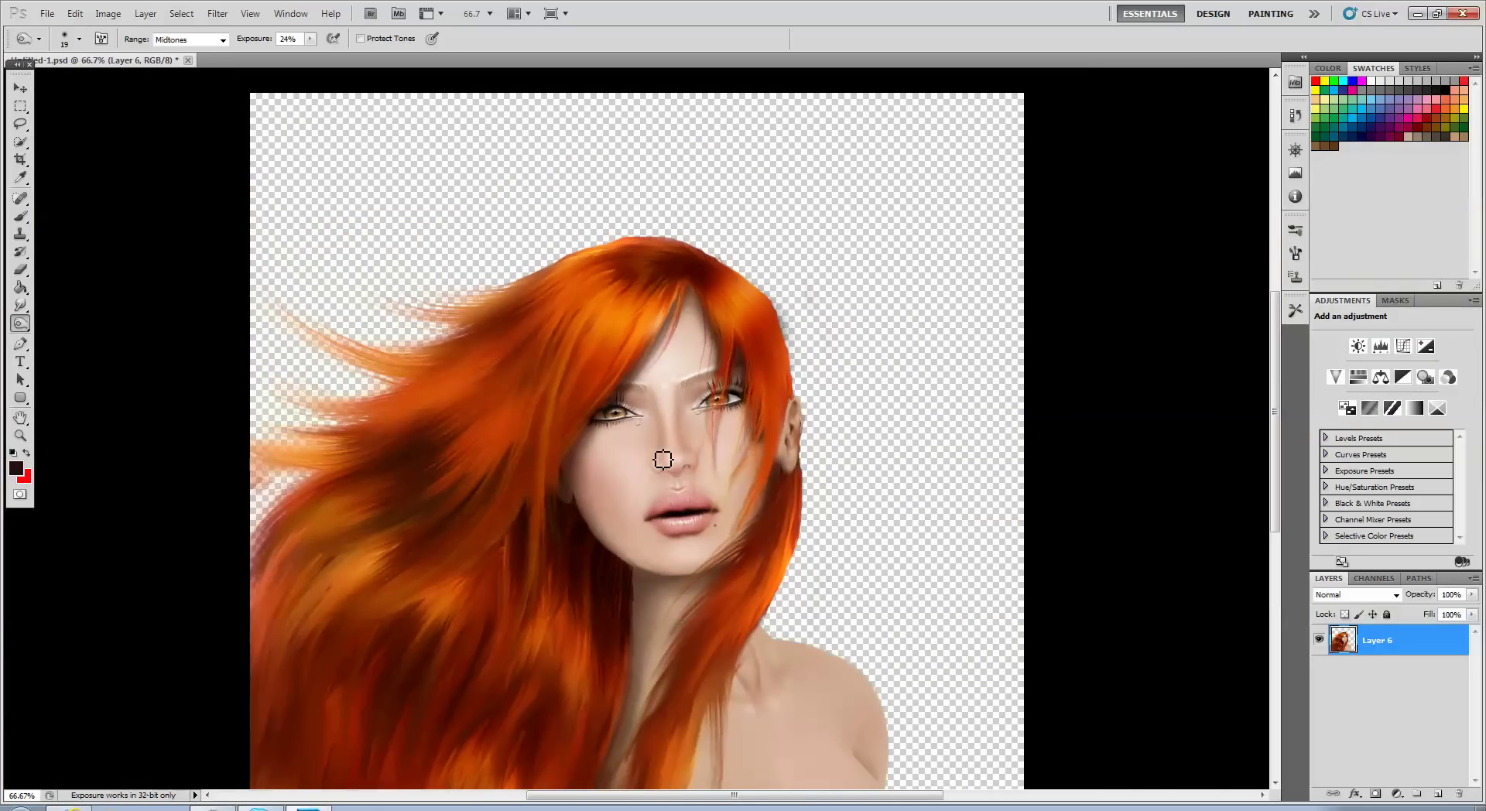
pyautogui.click(207, 17)
pyautogui.click(239, 102)
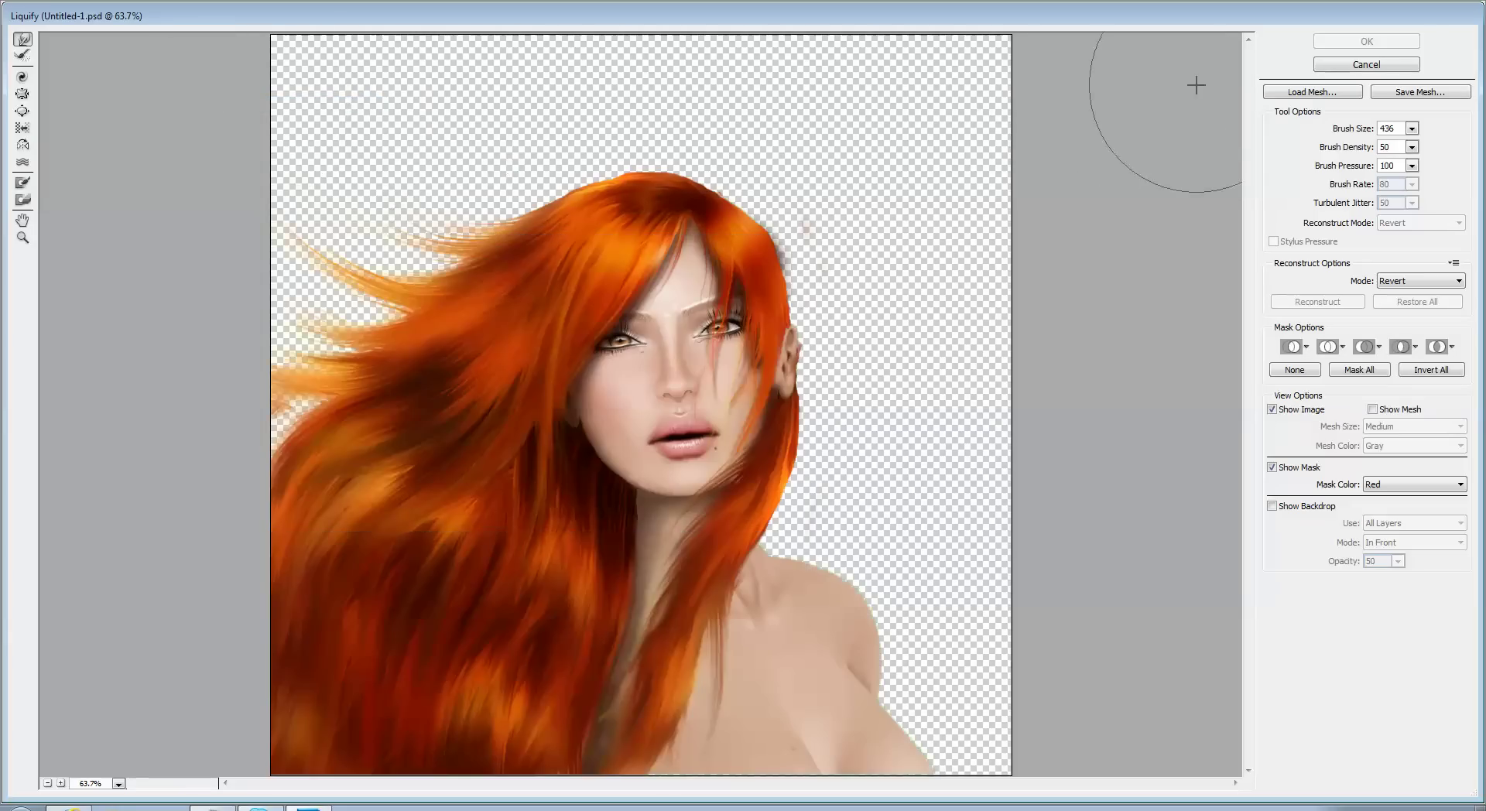
pyautogui.click(1412, 128)
pyautogui.moveTo(1350, 154); pyautogui.dragTo(1338, 153)
# - Warp the inner ends of the eyebrows and the middle of the upper lip to adjust the facial expression
pyautogui.moveTo(670, 312)
pyautogui.mouseDown()
pyautogui.moveTo(662, 351)
pyautogui.moveTo(656, 312)
pyautogui.mouseUp()
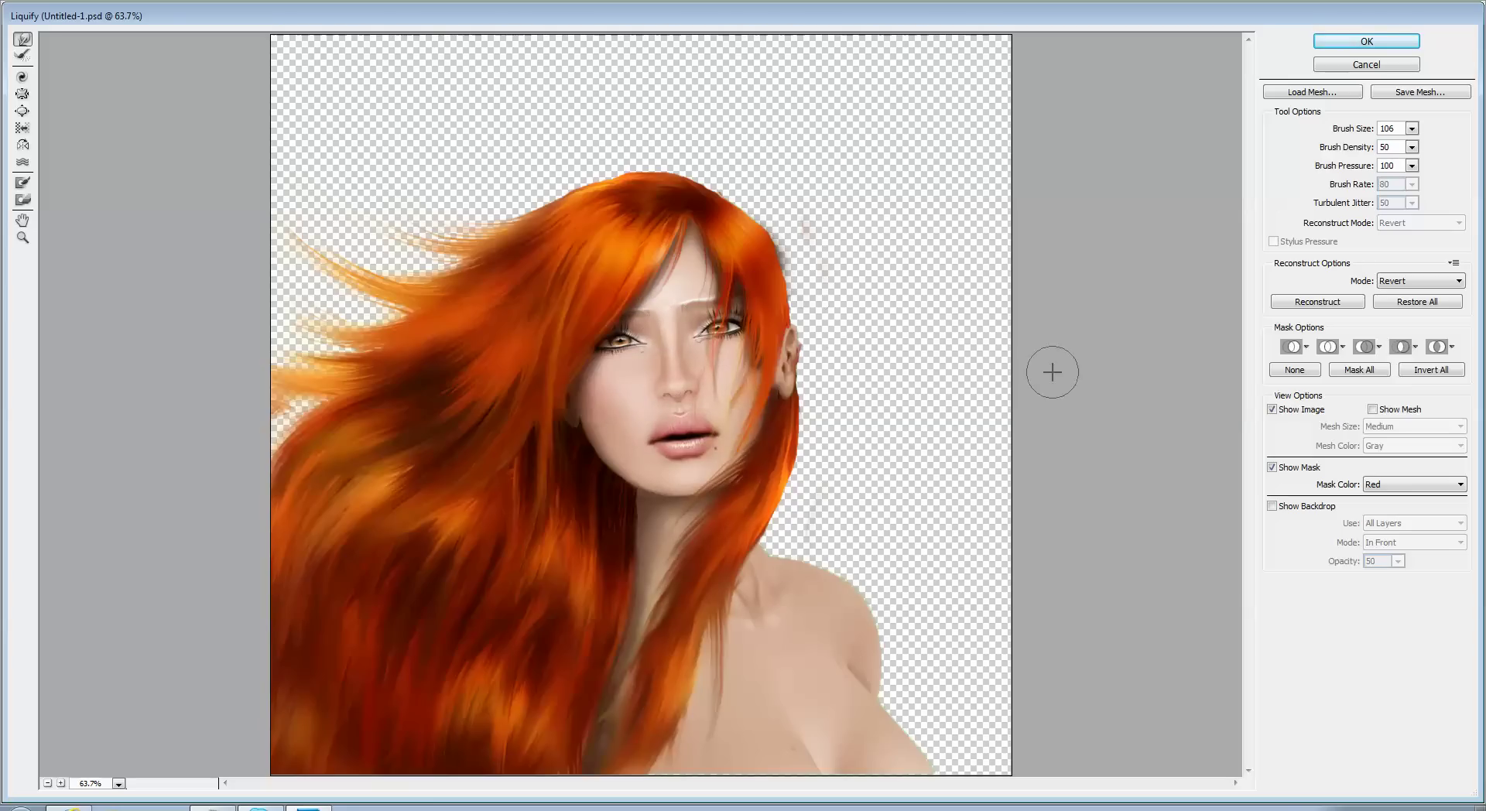
pyautogui.moveTo(680, 313)
pyautogui.mouseDown()
pyautogui.moveTo(683, 289)
pyautogui.moveTo(677, 312)
pyautogui.mouseUp()
pyautogui.moveTo(678, 418); pyautogui.dragTo(681, 418)
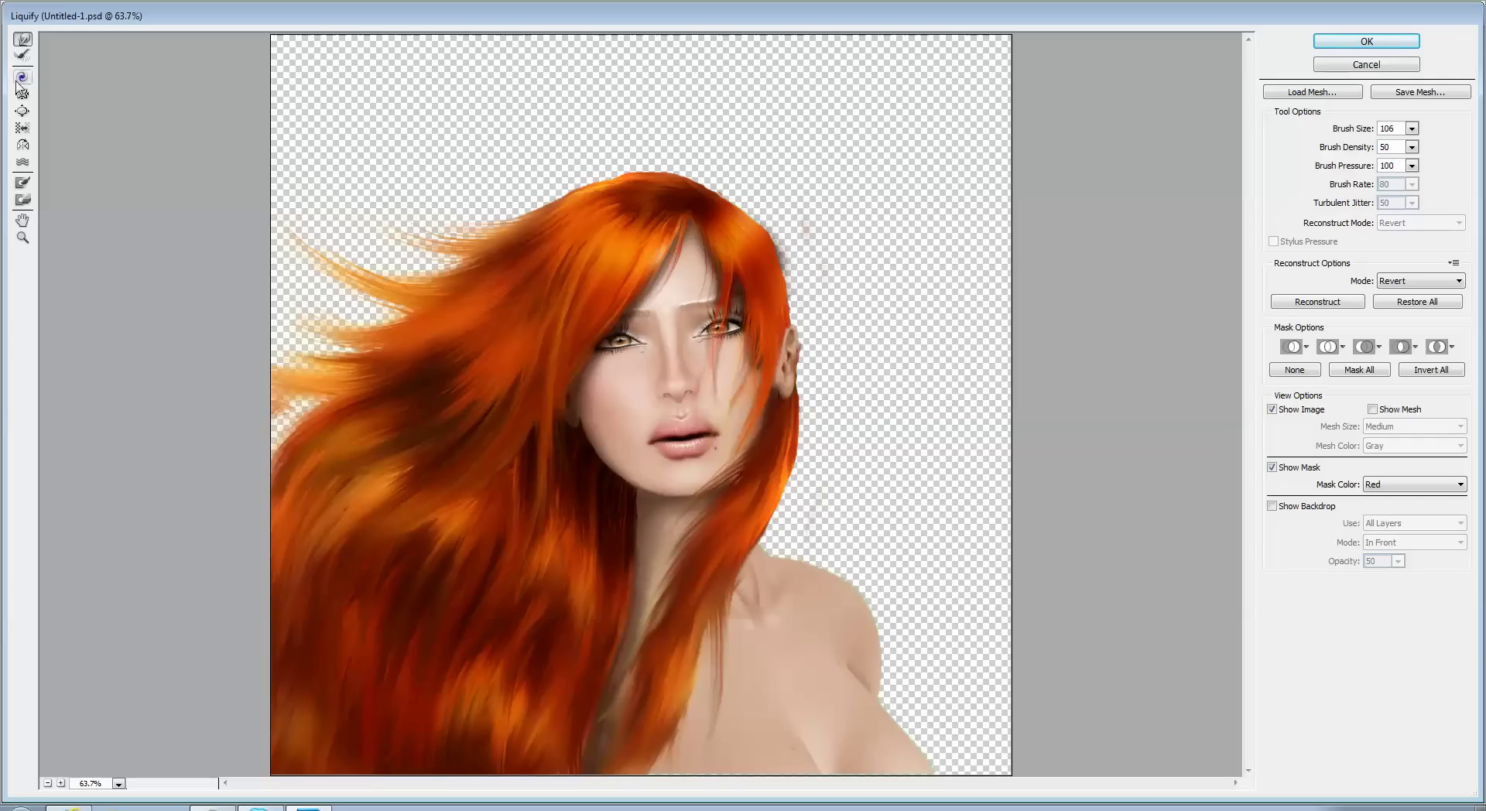
# - Apply the Liquify adjustments to the portrait layer
pyautogui.click(22, 56)
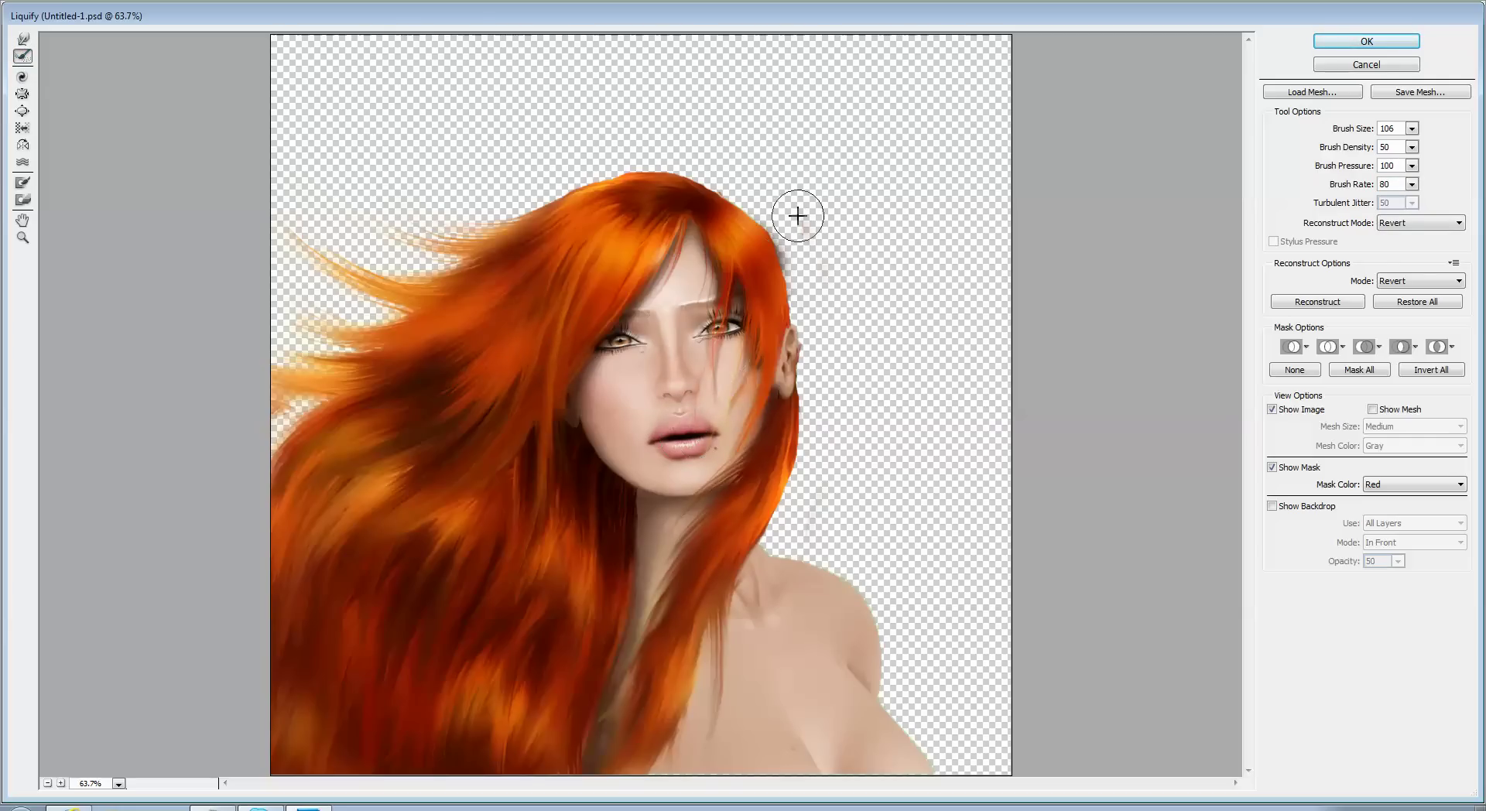
pyautogui.click(1384, 42)
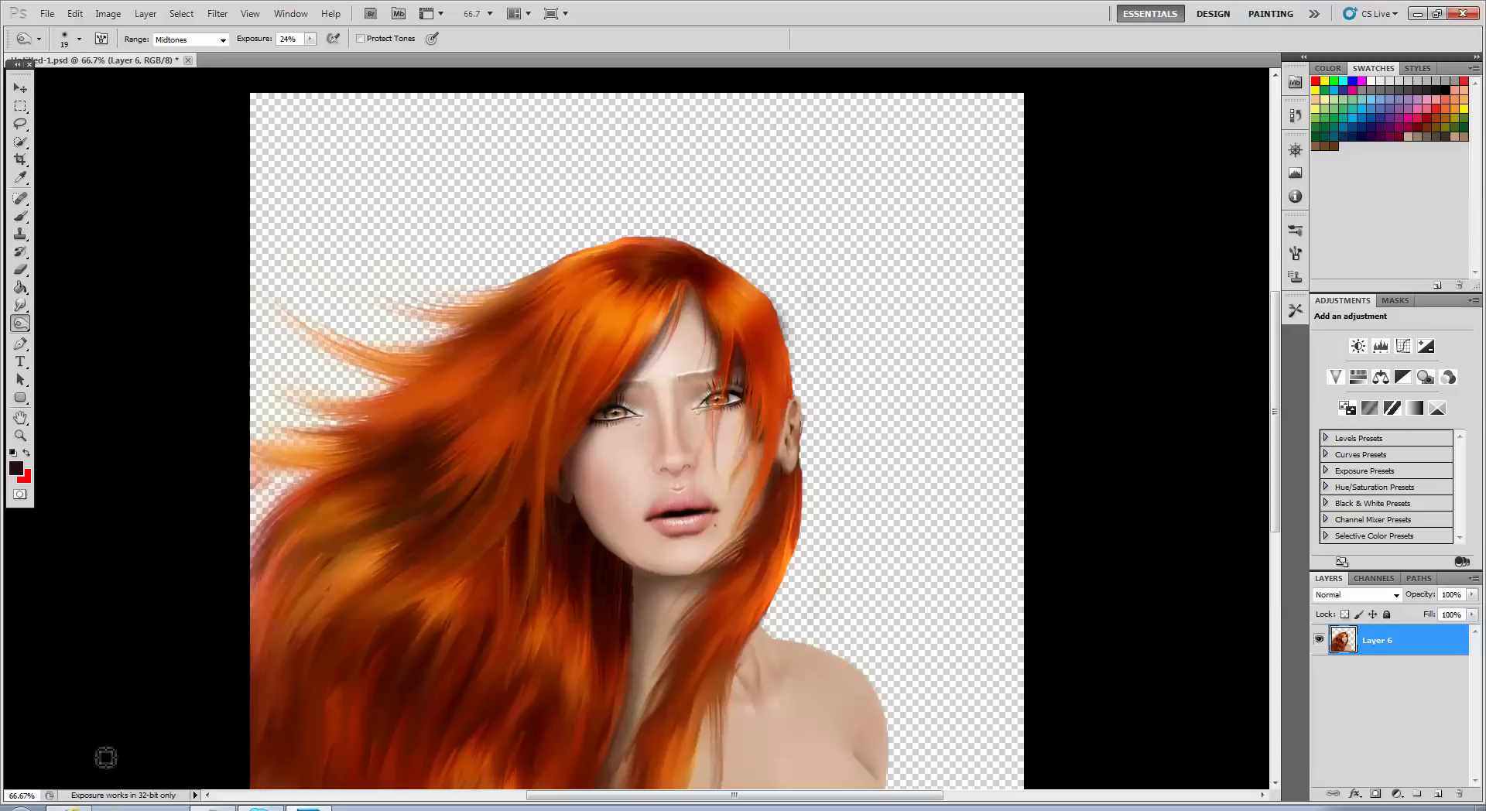
pyautogui.hotkey('ctrl', '-')
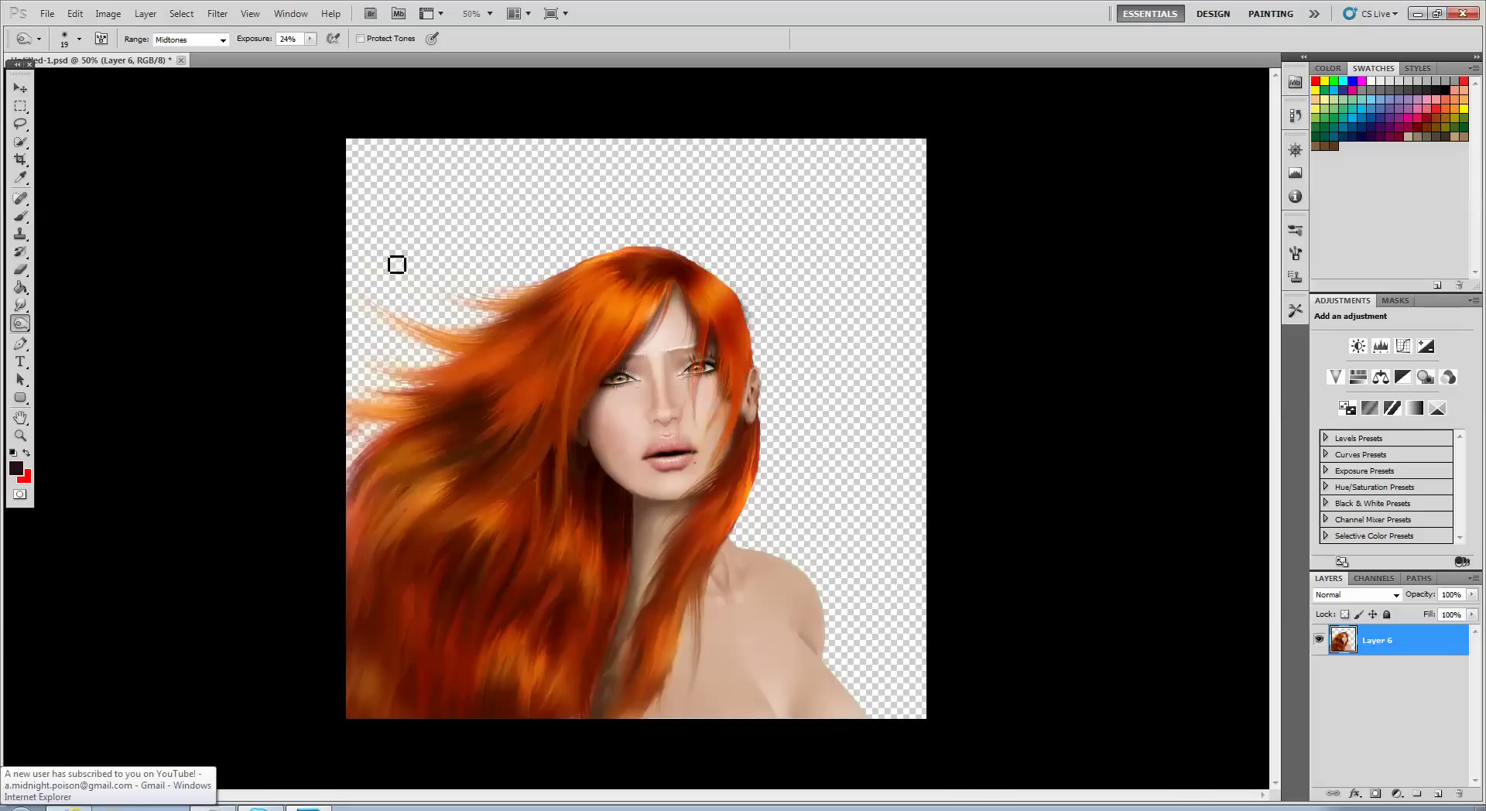
pyautogui.click(47, 13)
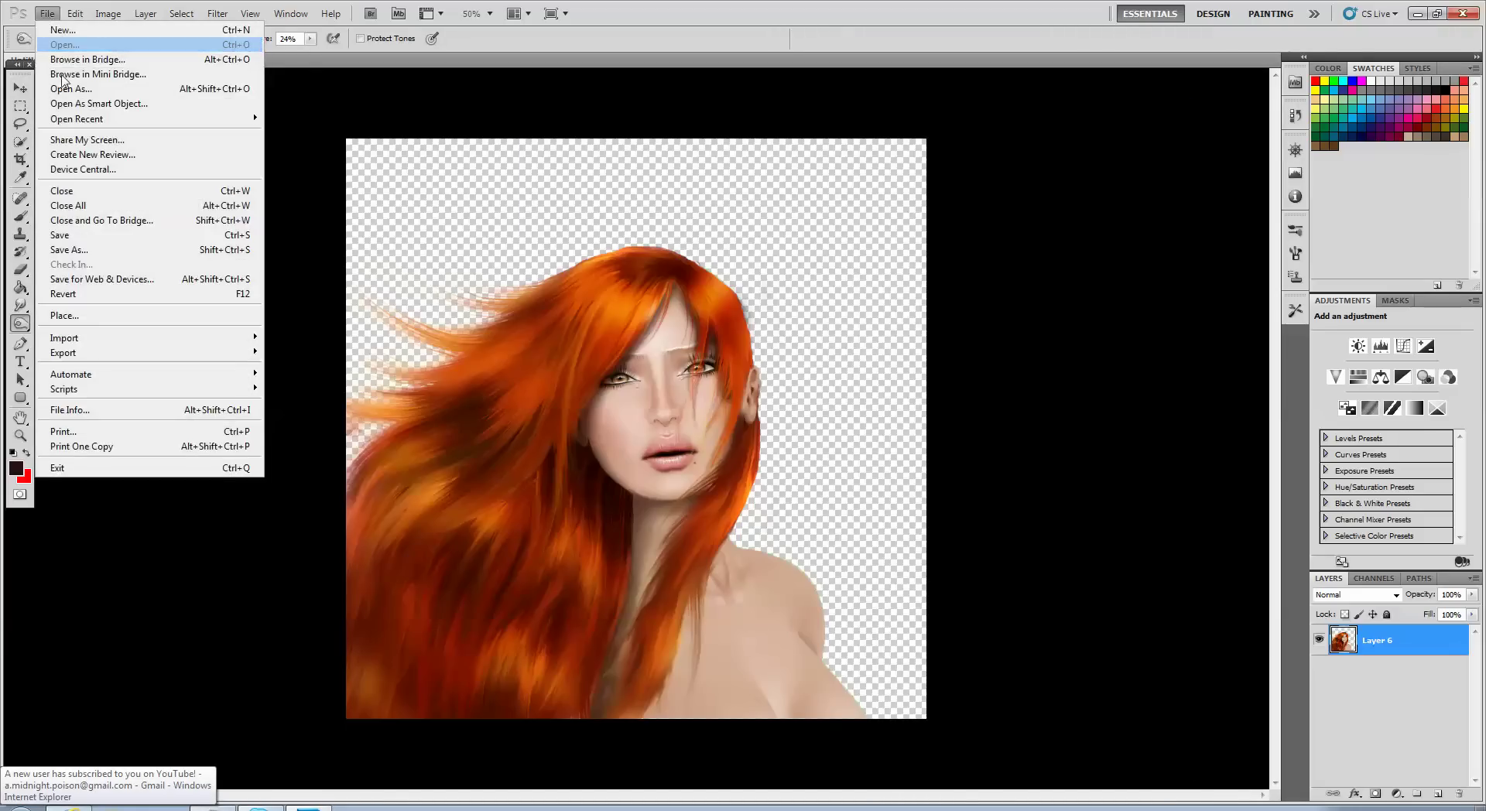
pyautogui.click(58, 40)
pyautogui.scroll(-15, 1124, 414)
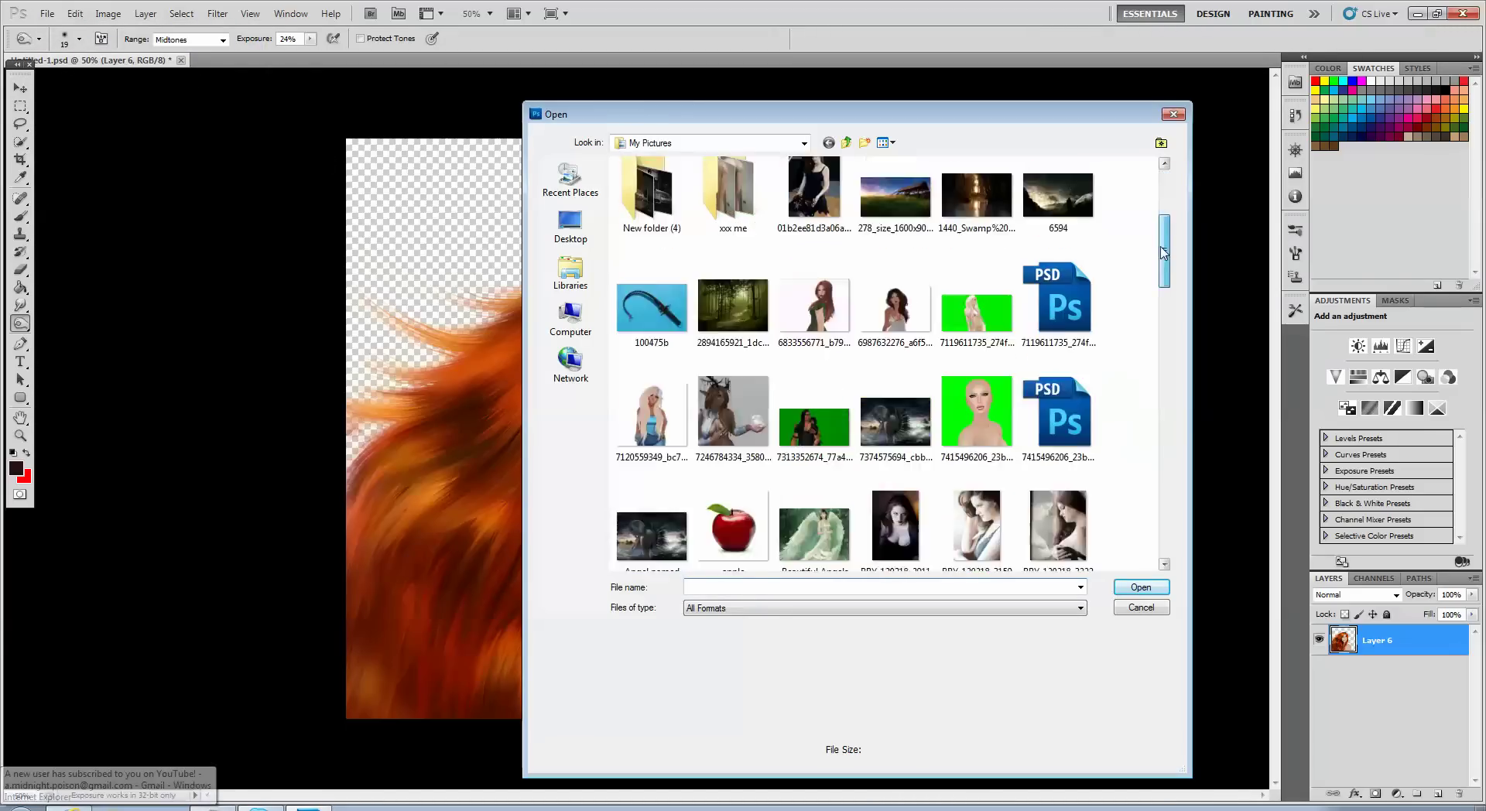
pyautogui.scroll(-2, 1103, 518)
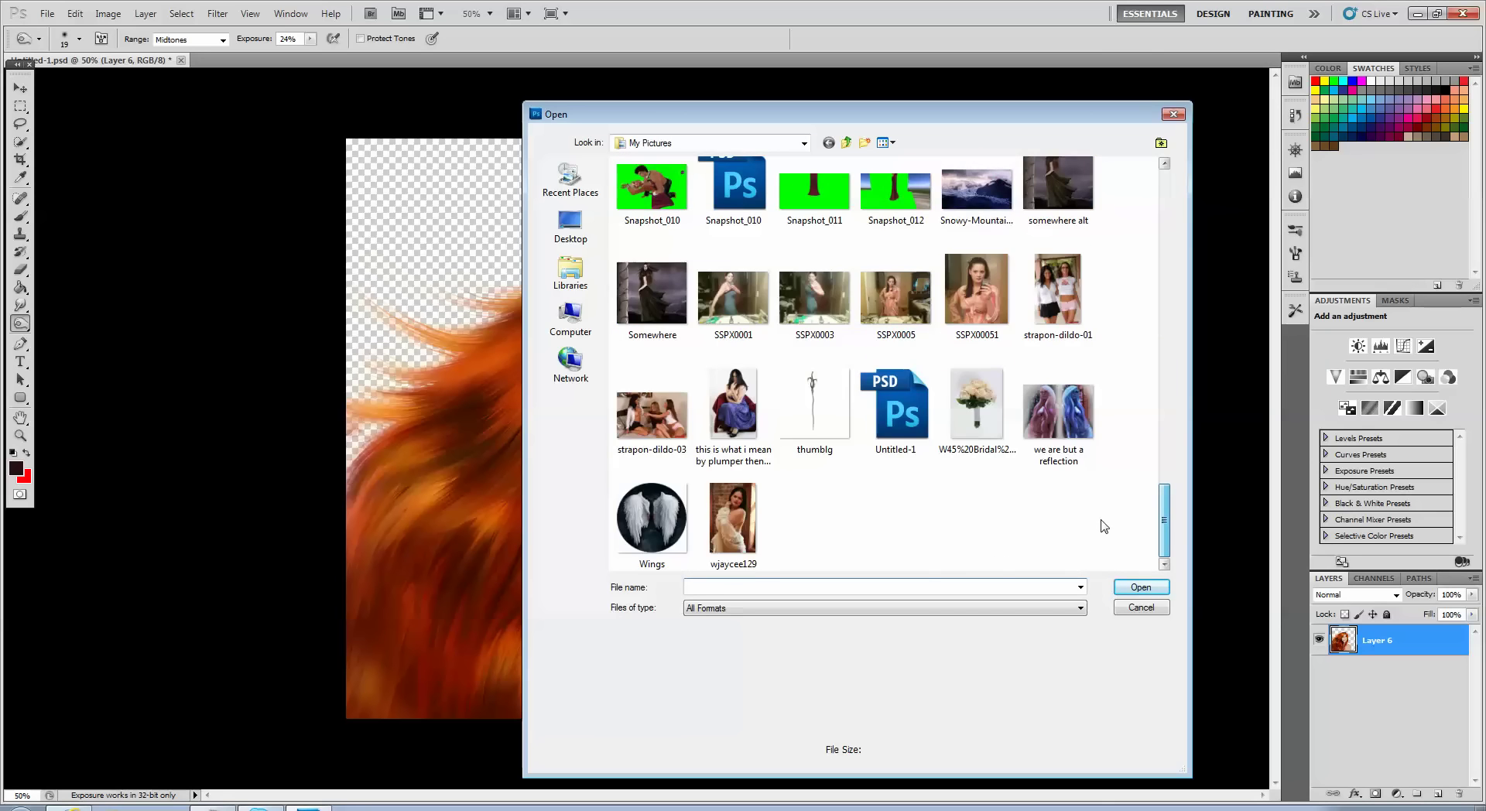
pyautogui.scroll(17, 1103, 526)
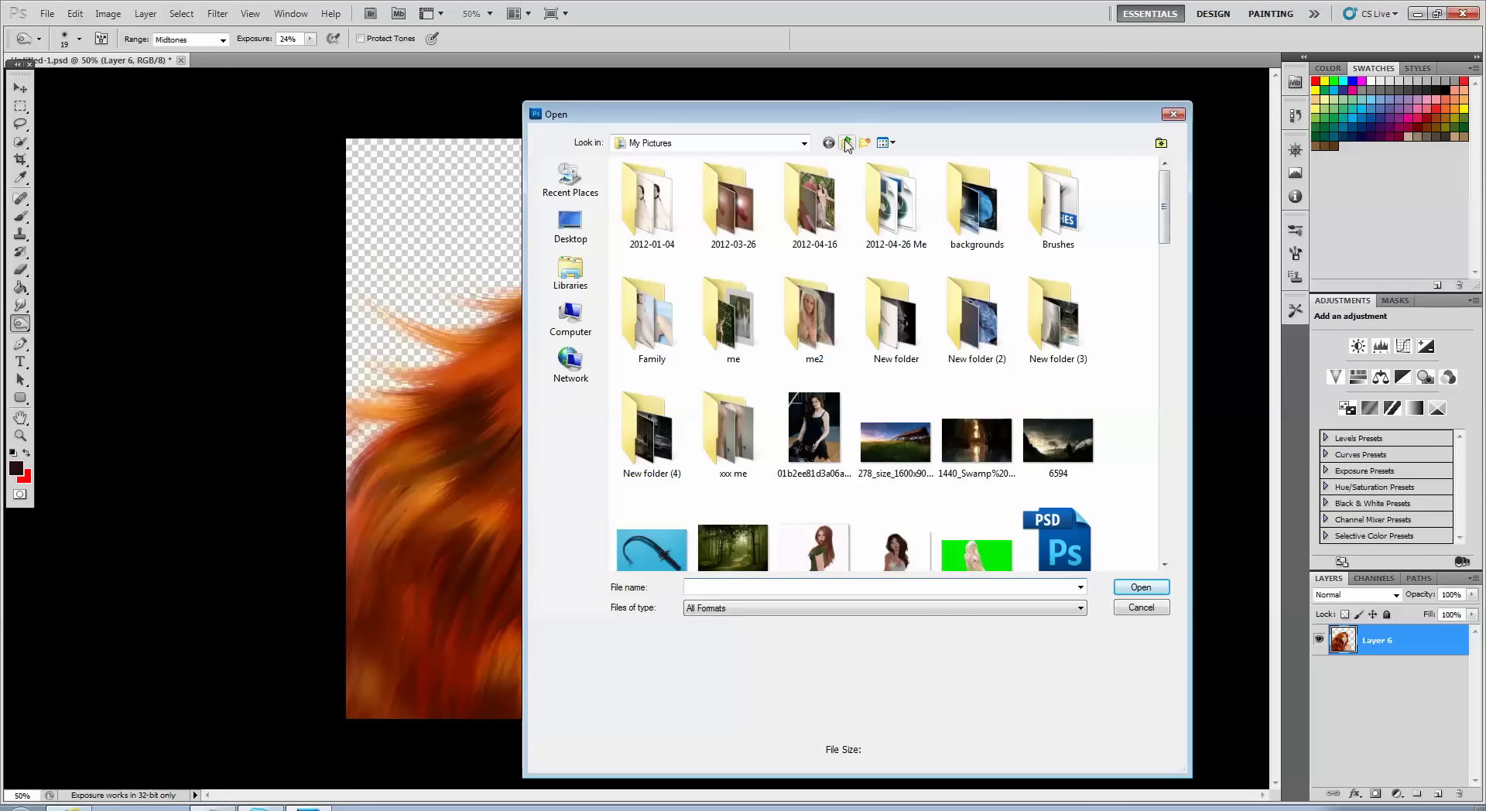
pyautogui.click(847, 144)
pyautogui.click(1173, 114)
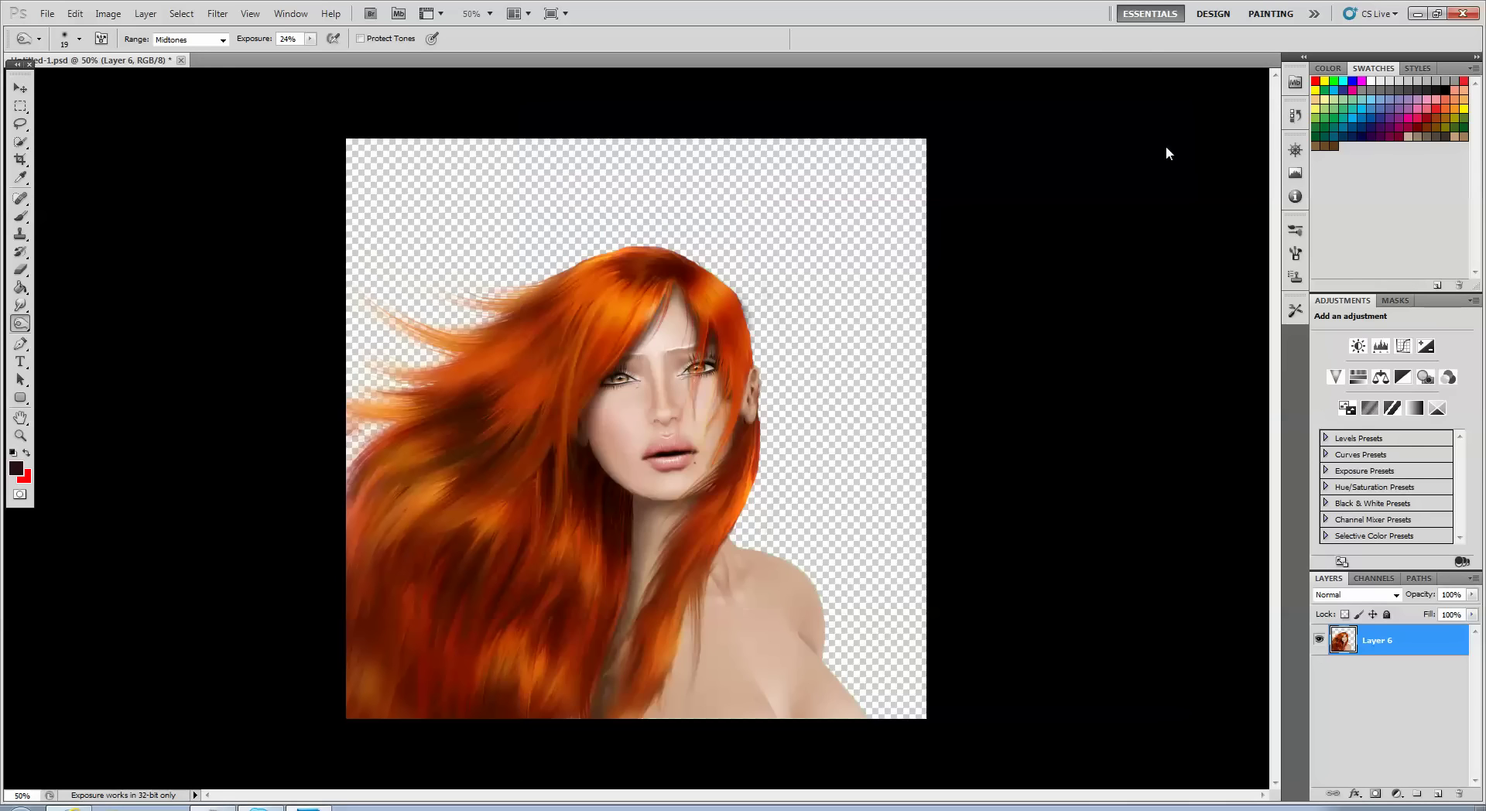
# - Add a new layer beneath the portrait layer and change the foreground colour to dark blue #0c1b24
pyautogui.click(1437, 798)
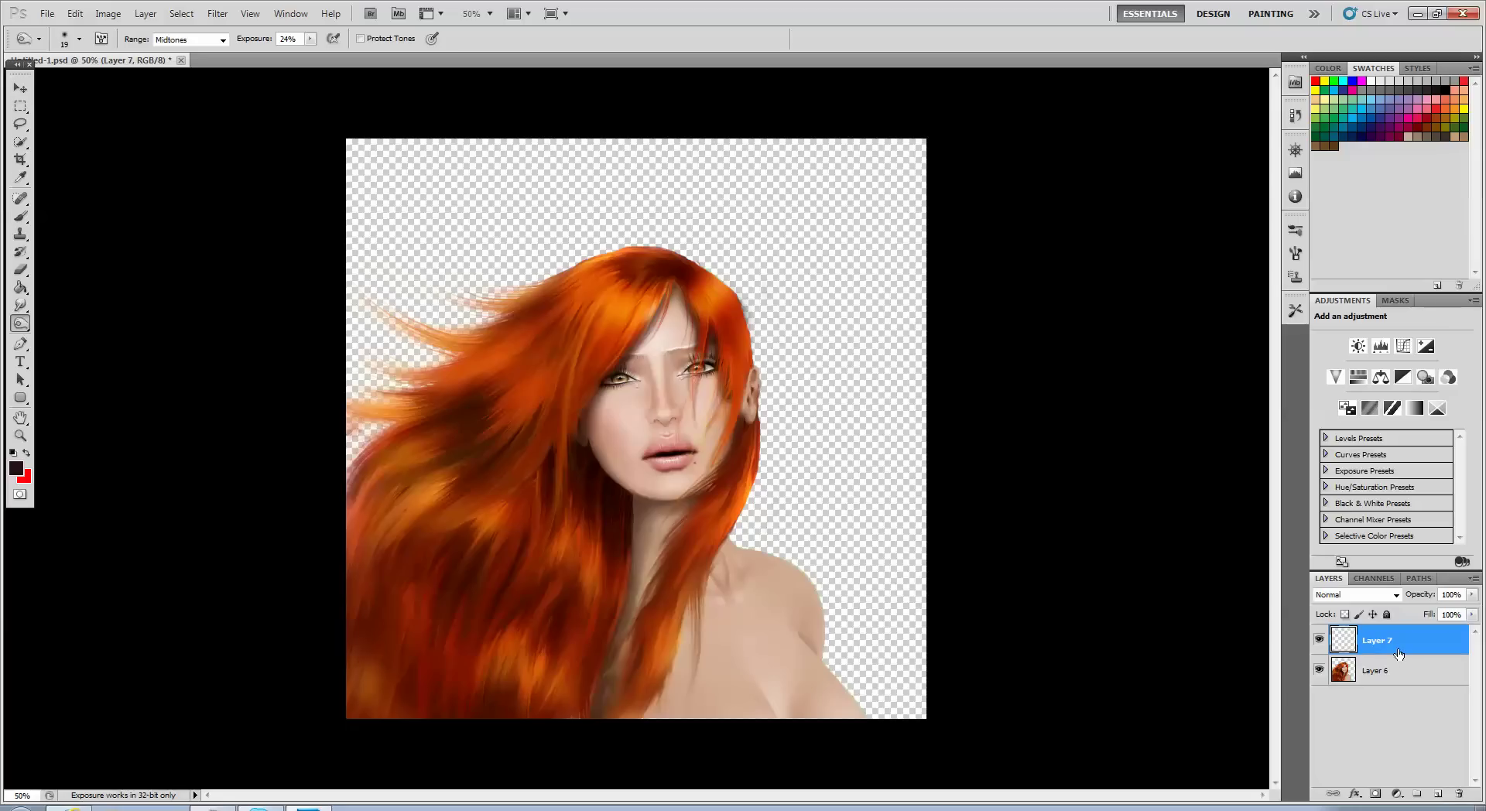
pyautogui.moveTo(1398, 642); pyautogui.dragTo(1398, 693)
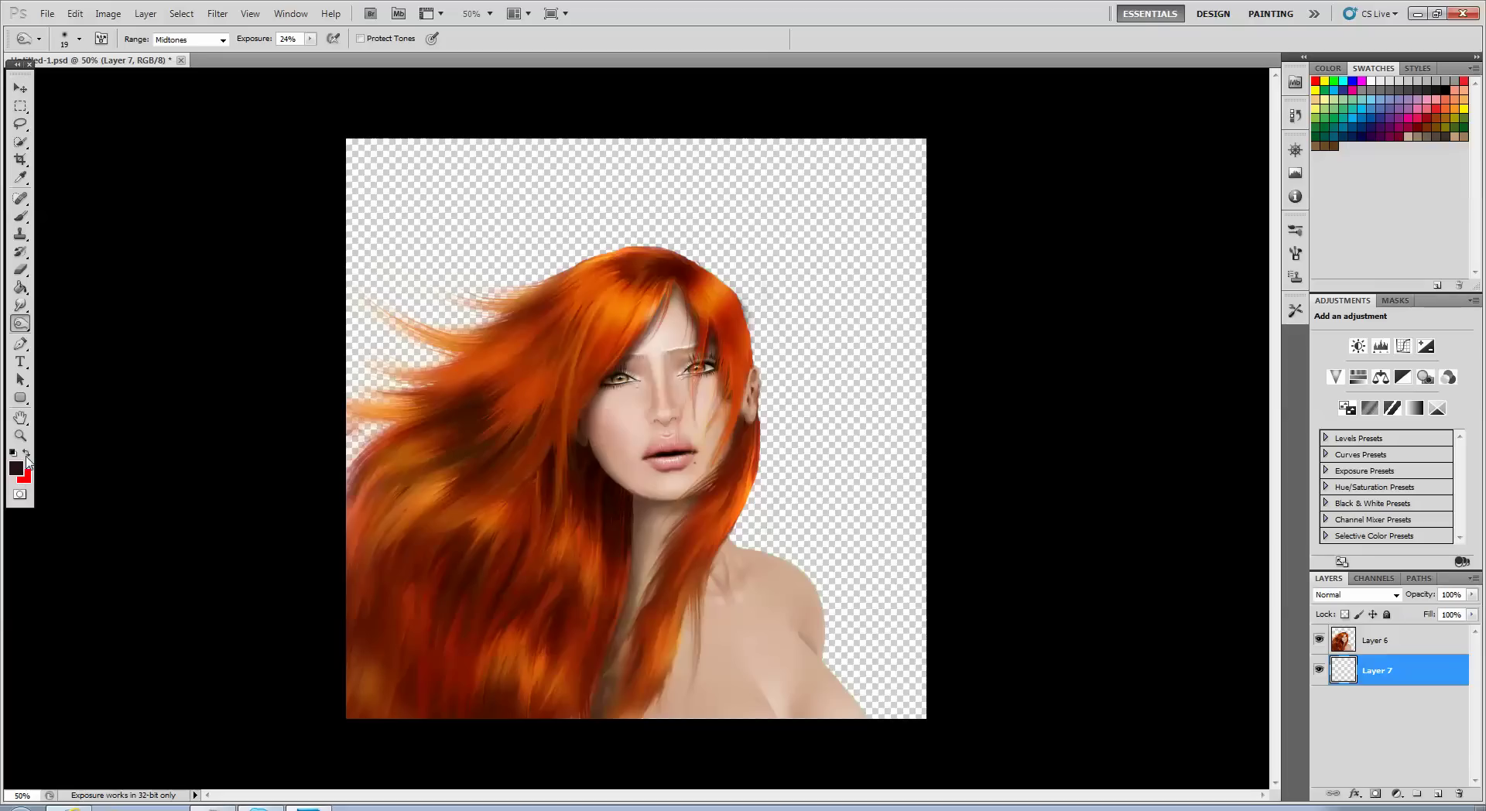
pyautogui.click(17, 472)
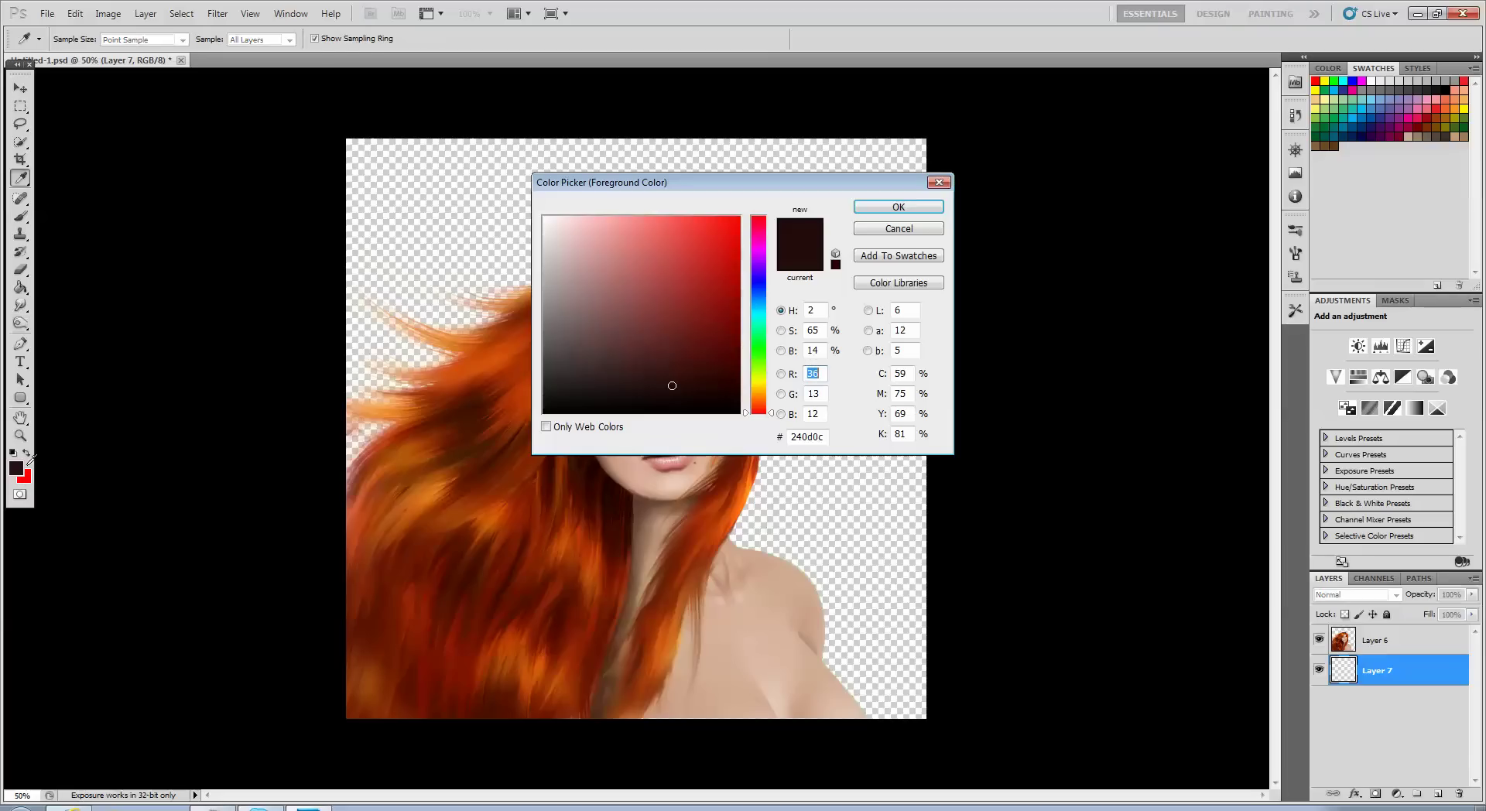
pyautogui.click(755, 301)
pyautogui.click(898, 207)
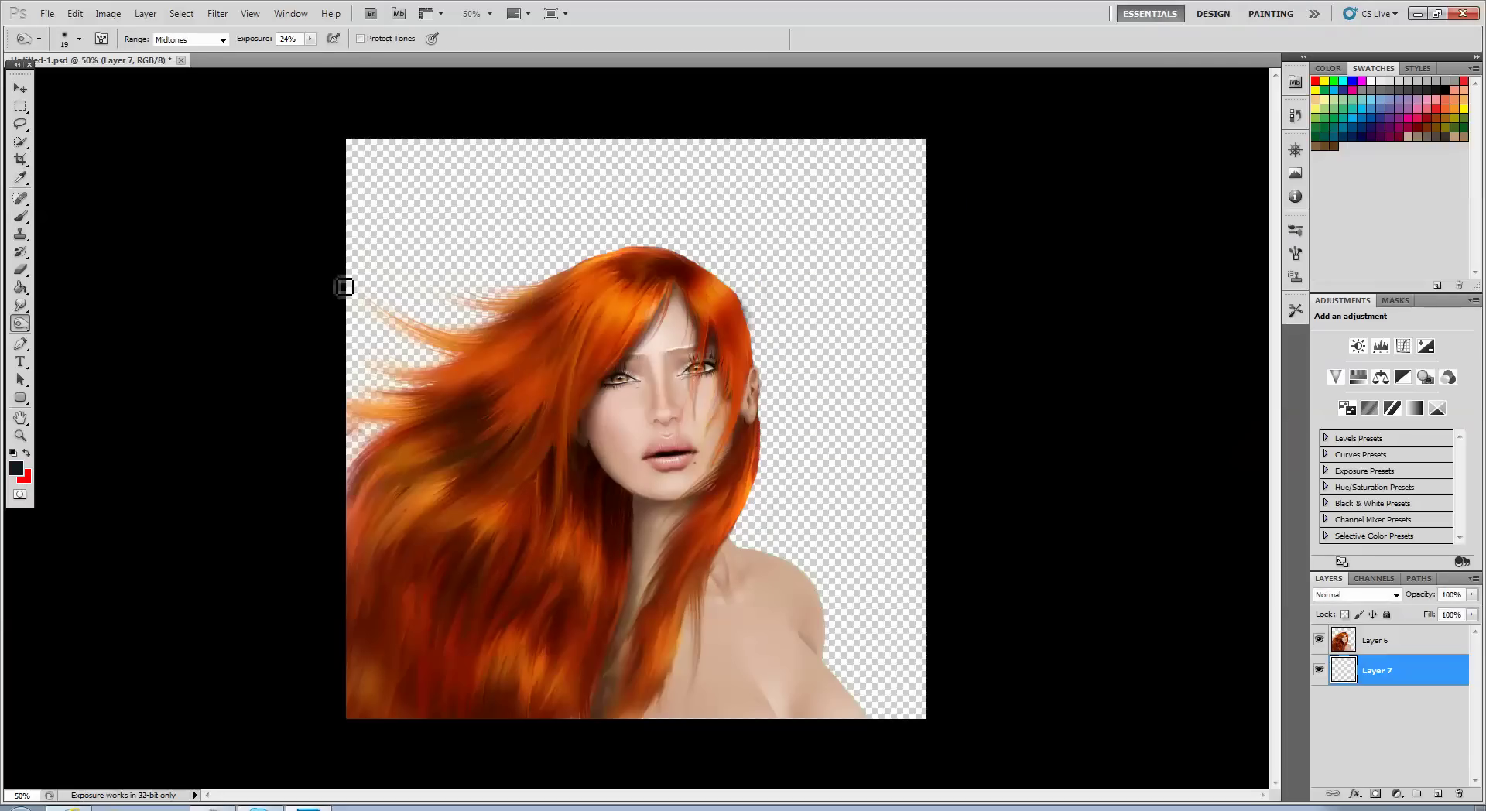
# - Choose the Gradient tool and replace the red swatch colour with a muted medium blue
pyautogui.click(17, 307)
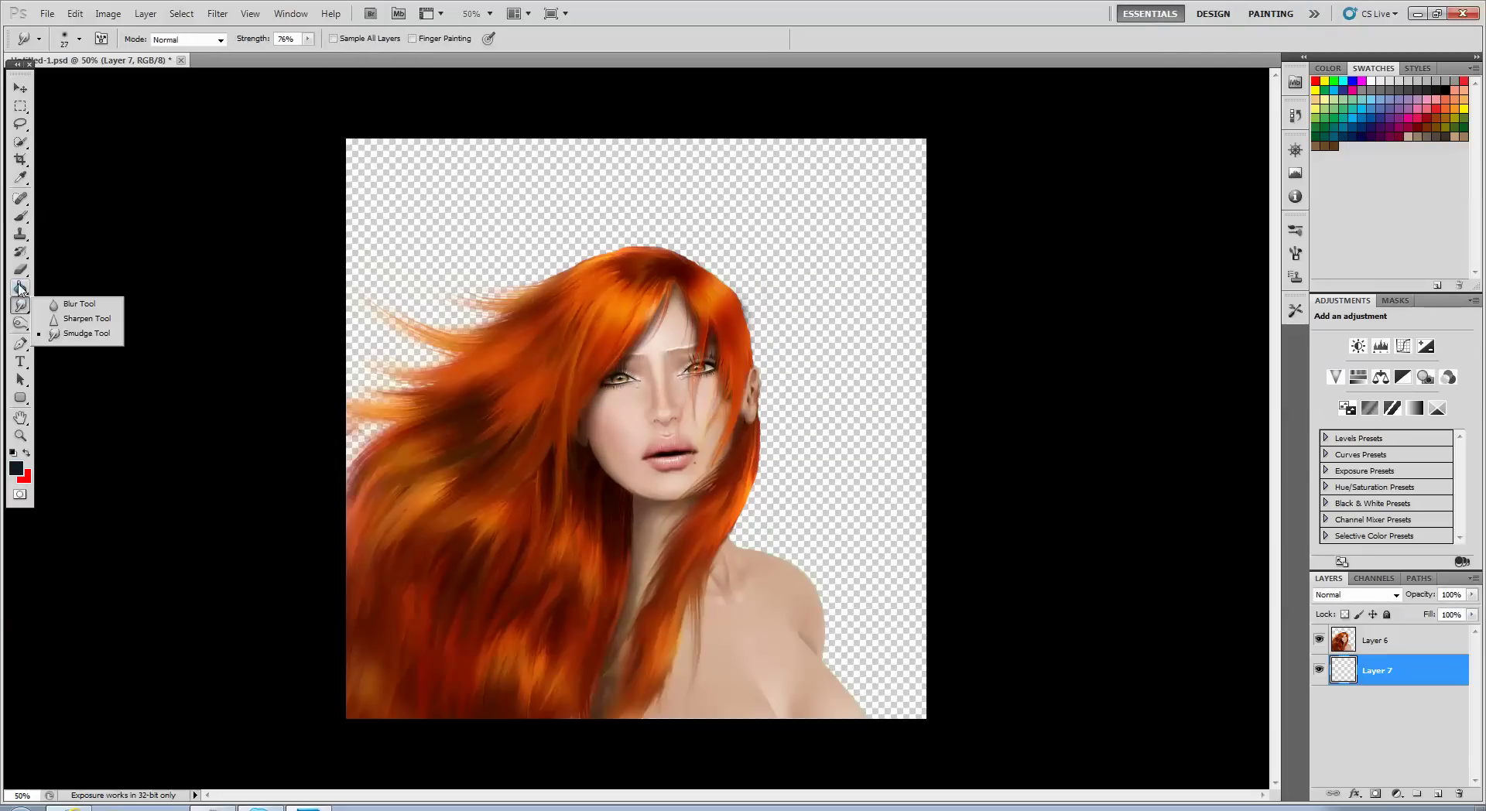
pyautogui.click(19, 289)
pyautogui.click(20, 289)
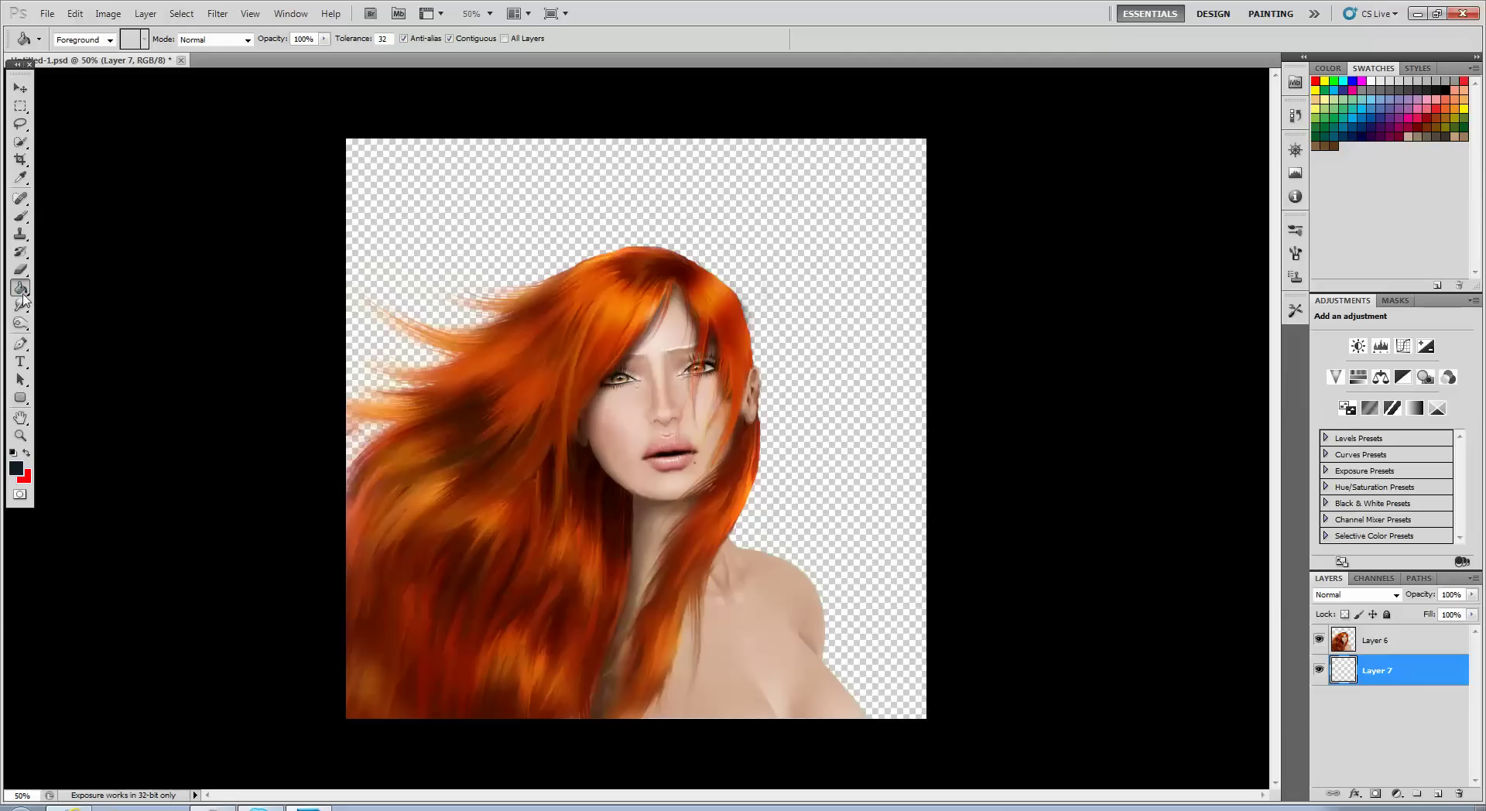
pyautogui.rightClick(21, 325)
pyautogui.rightClick(22, 291)
pyautogui.click(48, 291)
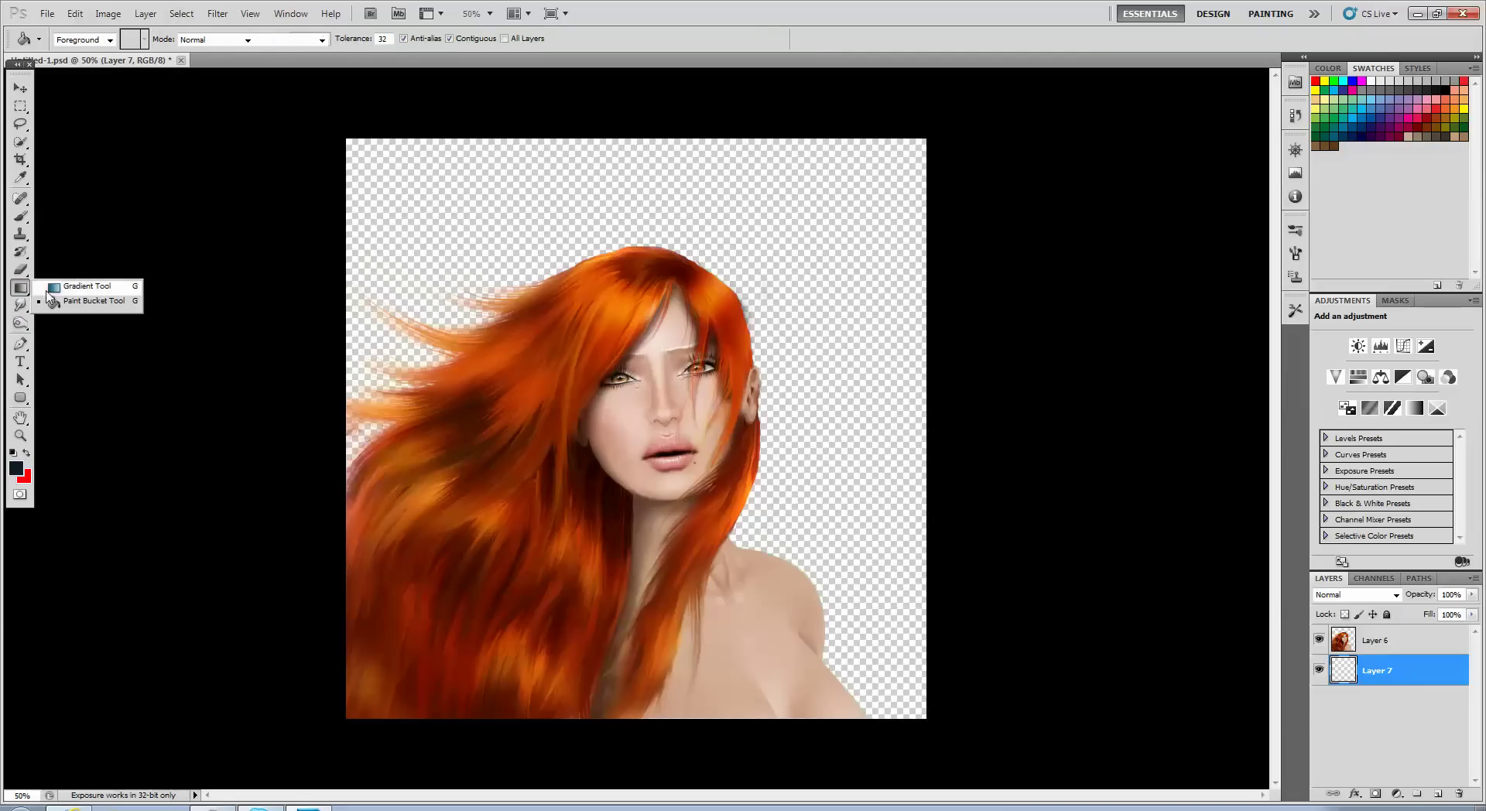
pyautogui.click(47, 291)
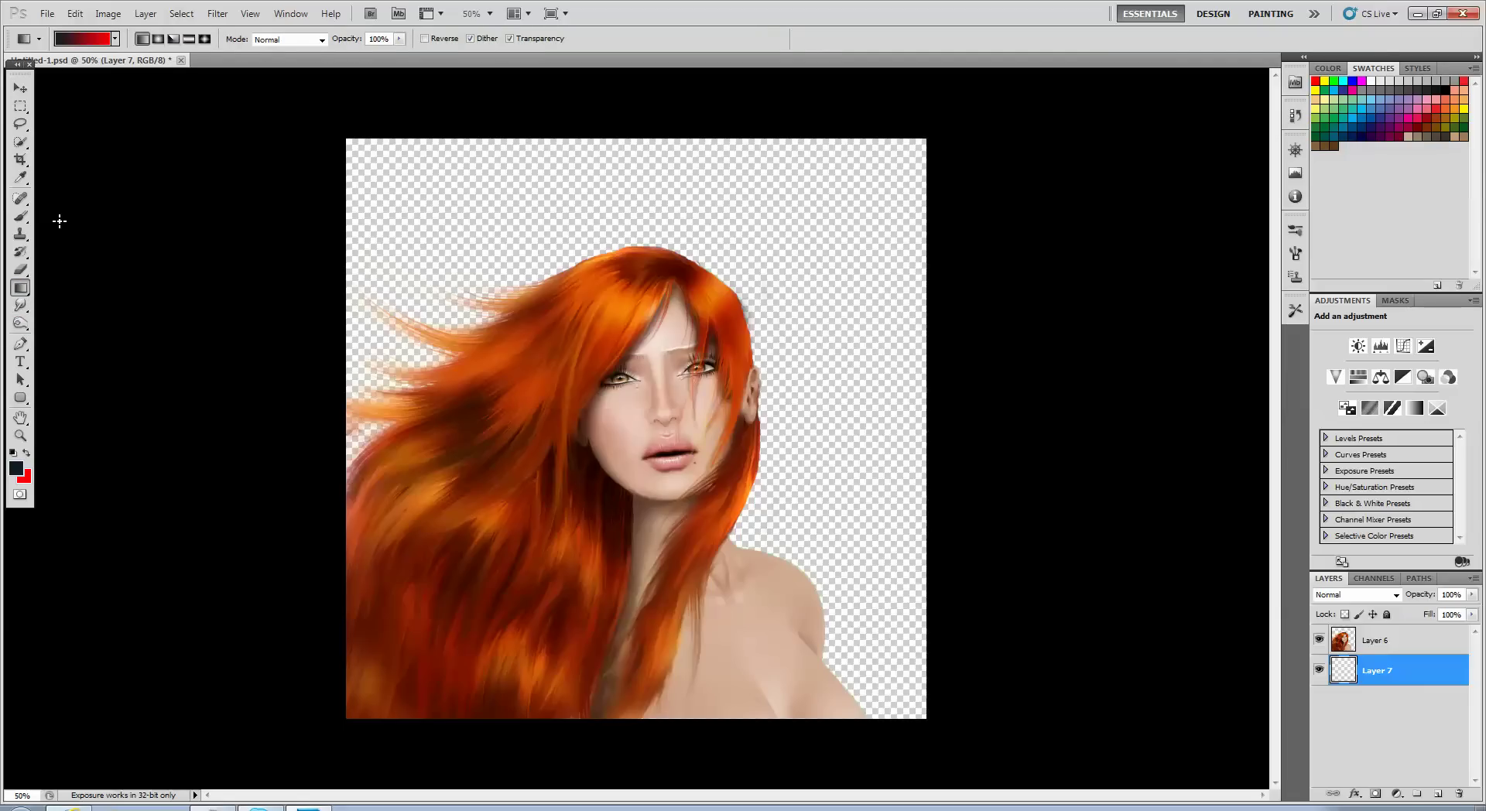
pyautogui.click(26, 454)
pyautogui.click(16, 469)
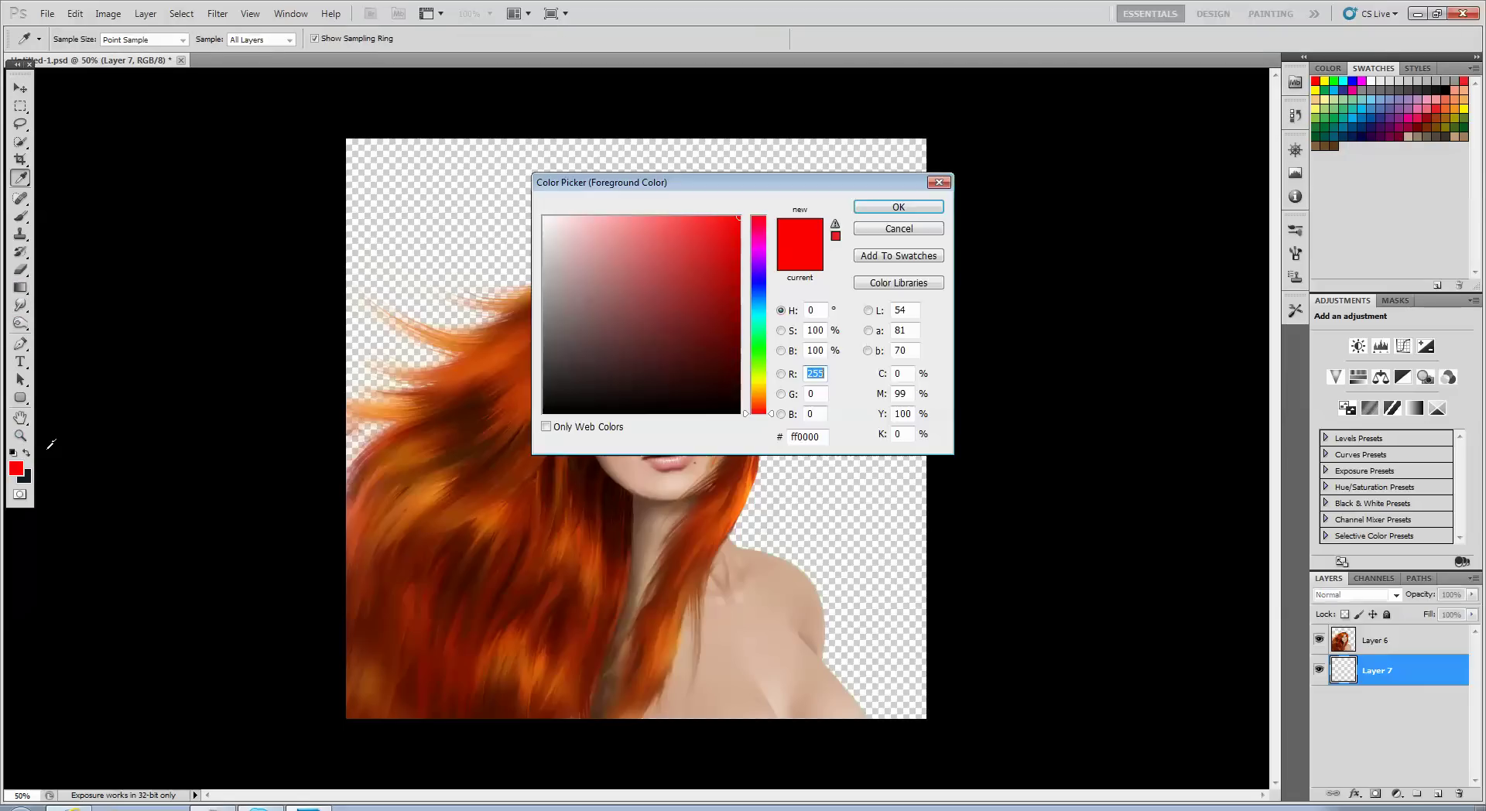
pyautogui.click(759, 294)
pyautogui.moveTo(653, 251); pyautogui.dragTo(611, 276)
pyautogui.click(865, 209)
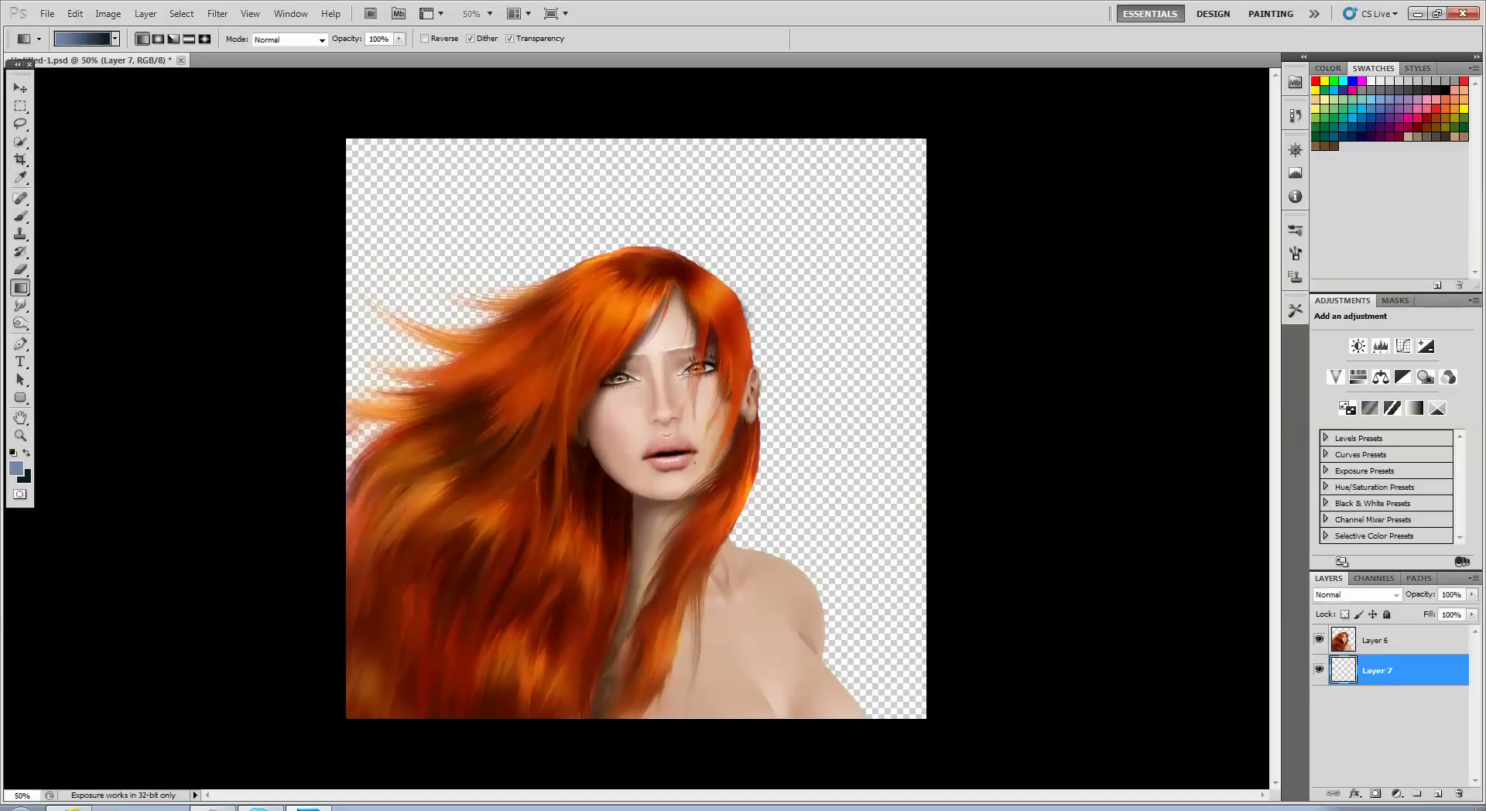
# - Change the dark blue swatch colour to grey-blue #687d8a as the foreground colour
pyautogui.click(26, 454)
pyautogui.click(15, 468)
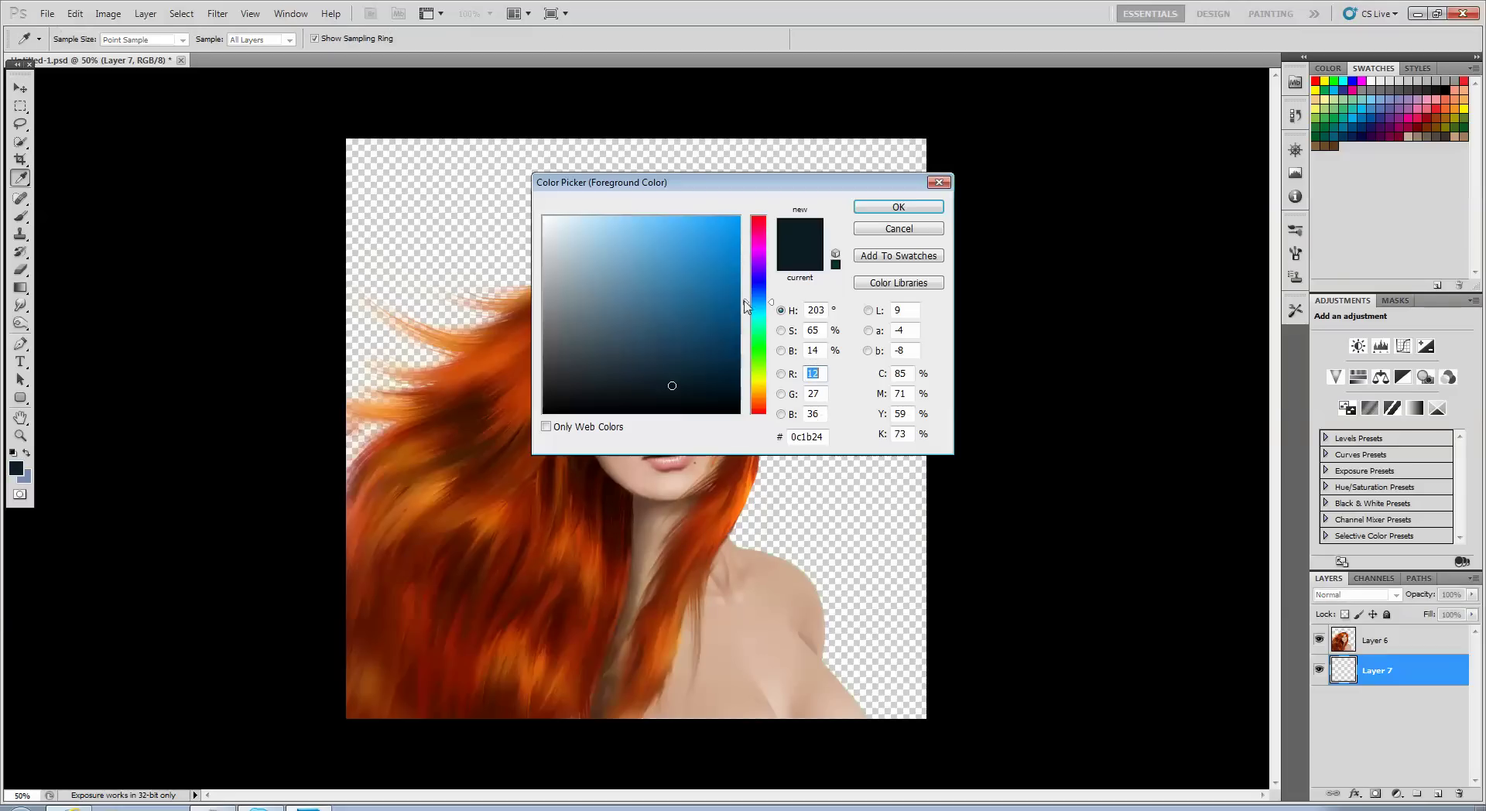
pyautogui.click(591, 307)
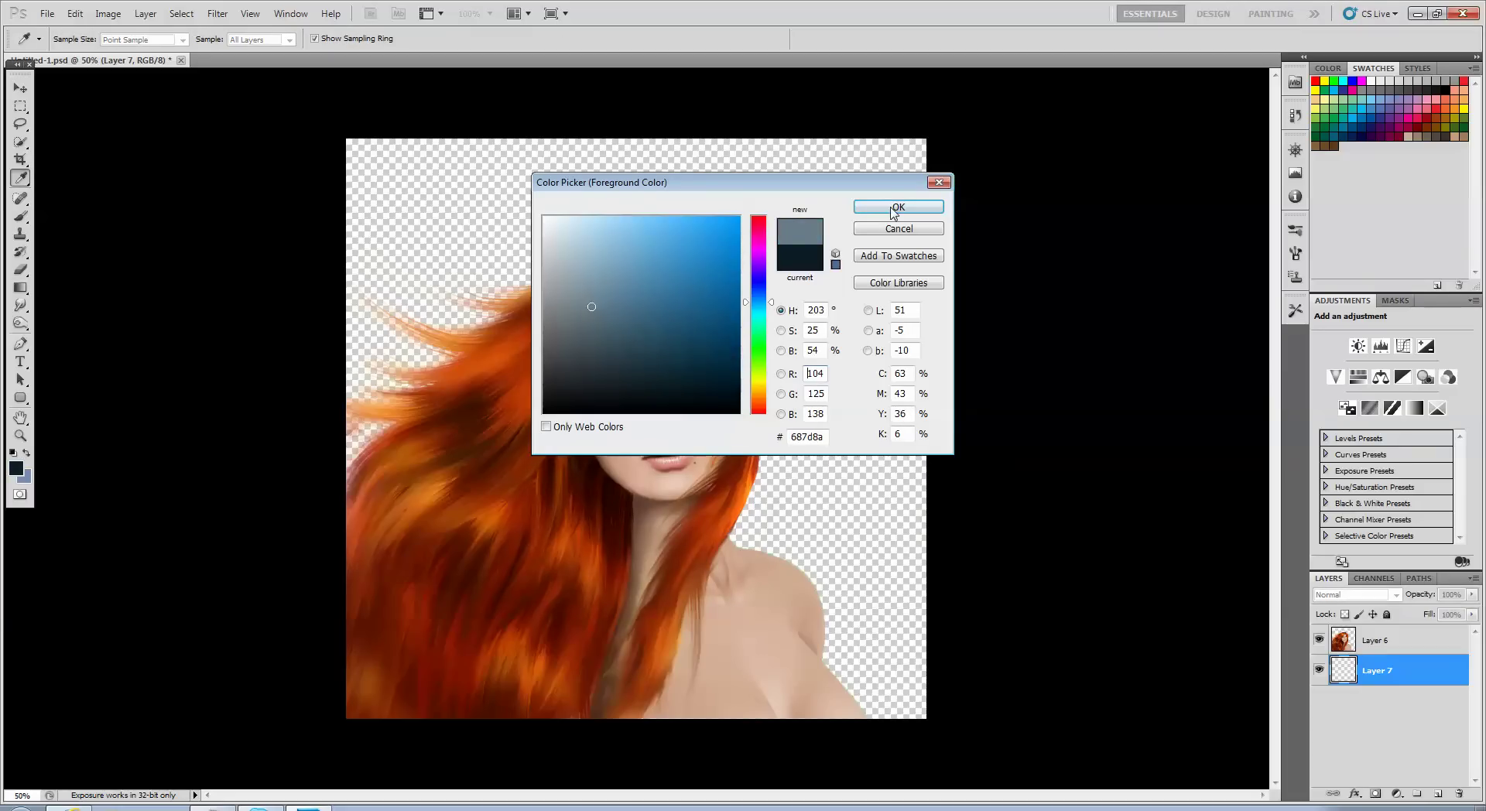
pyautogui.click(872, 211)
# - Fill the new background layer with a linear gradient from grey-blue at the top to muted blue below
pyautogui.press('g')
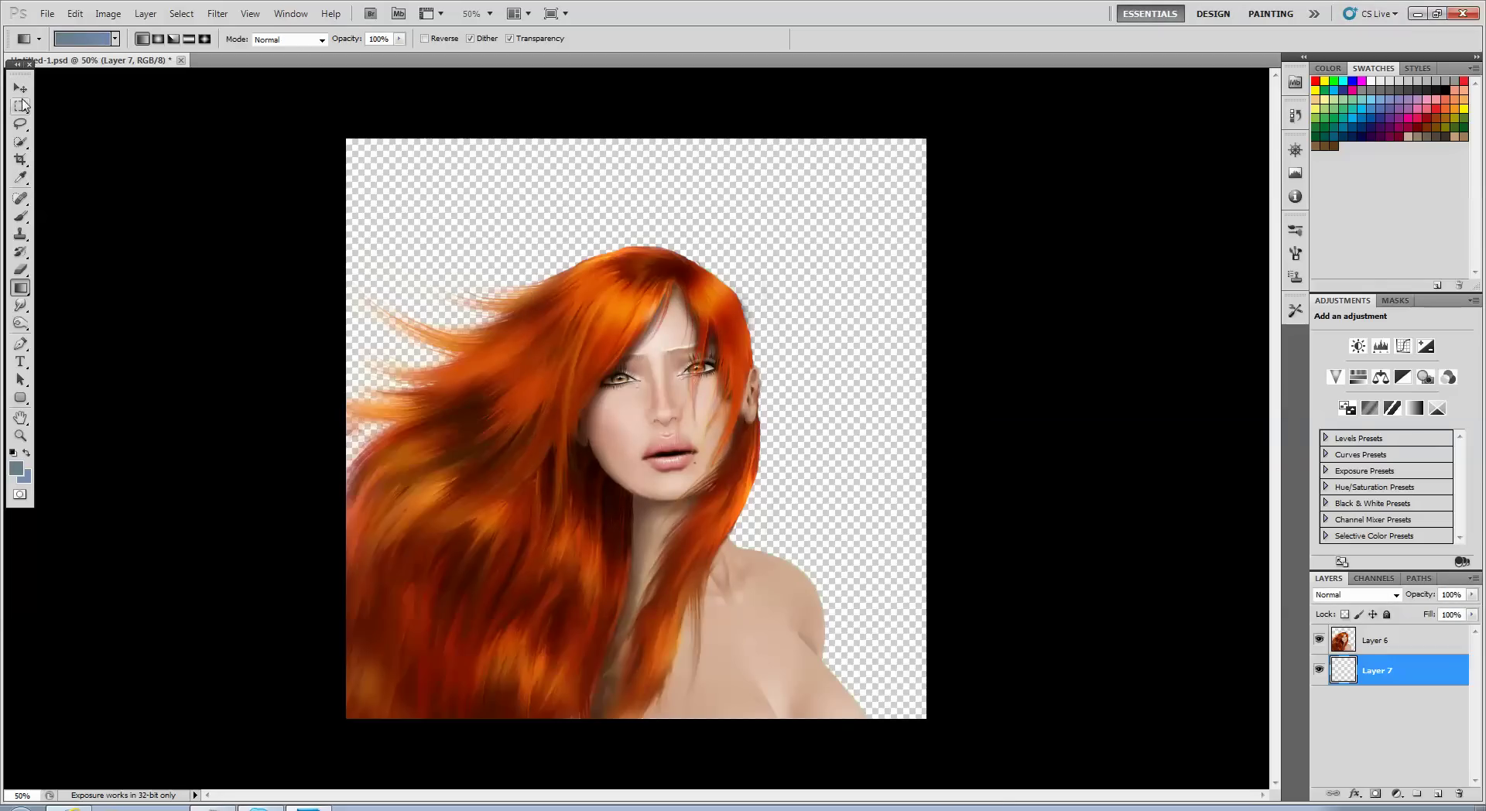
pyautogui.moveTo(408, 209); pyautogui.dragTo(765, 633)
pyautogui.moveTo(819, 312); pyautogui.dragTo(620, 401)
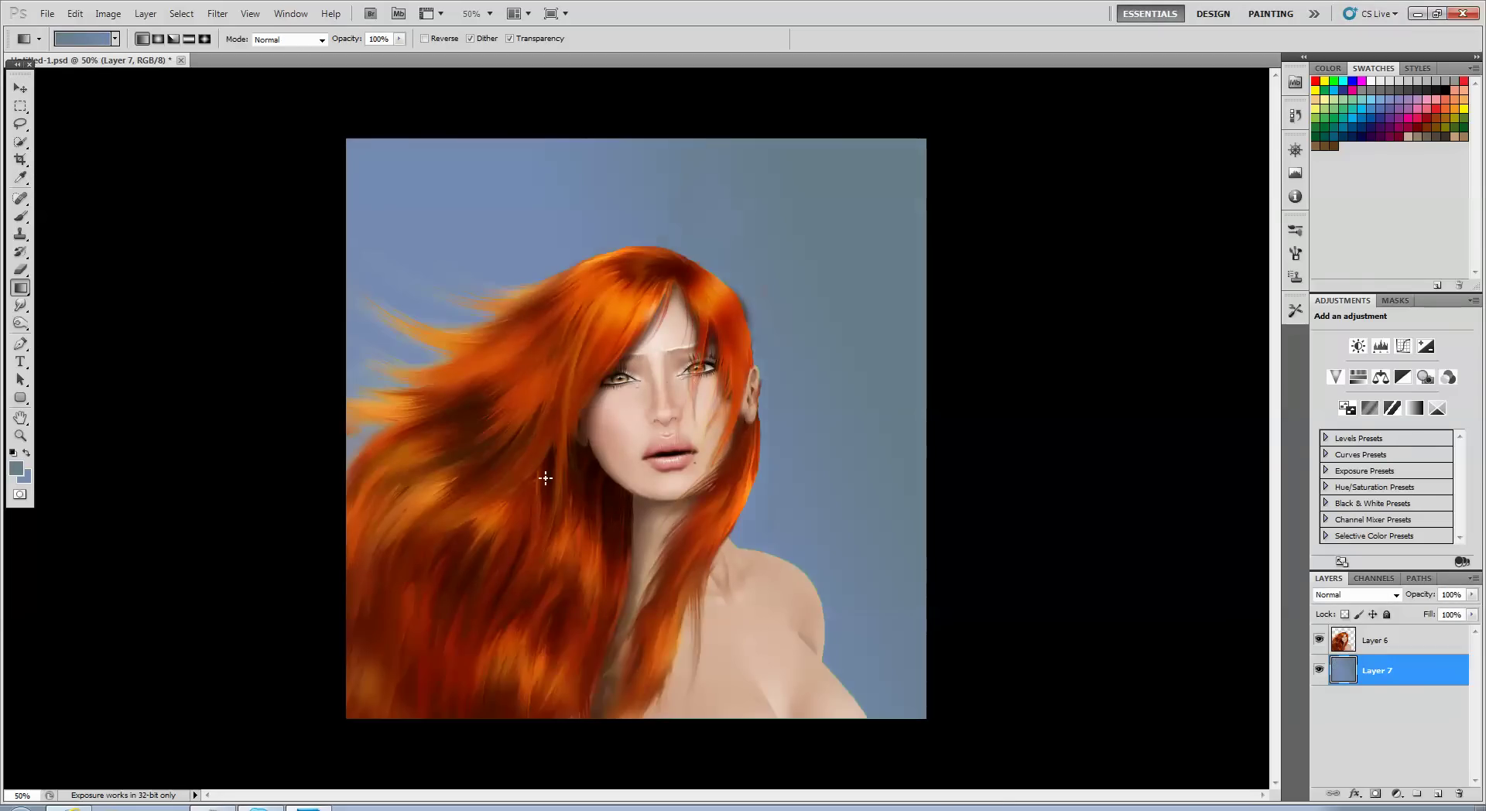
pyautogui.moveTo(430, 147); pyautogui.dragTo(514, 292)
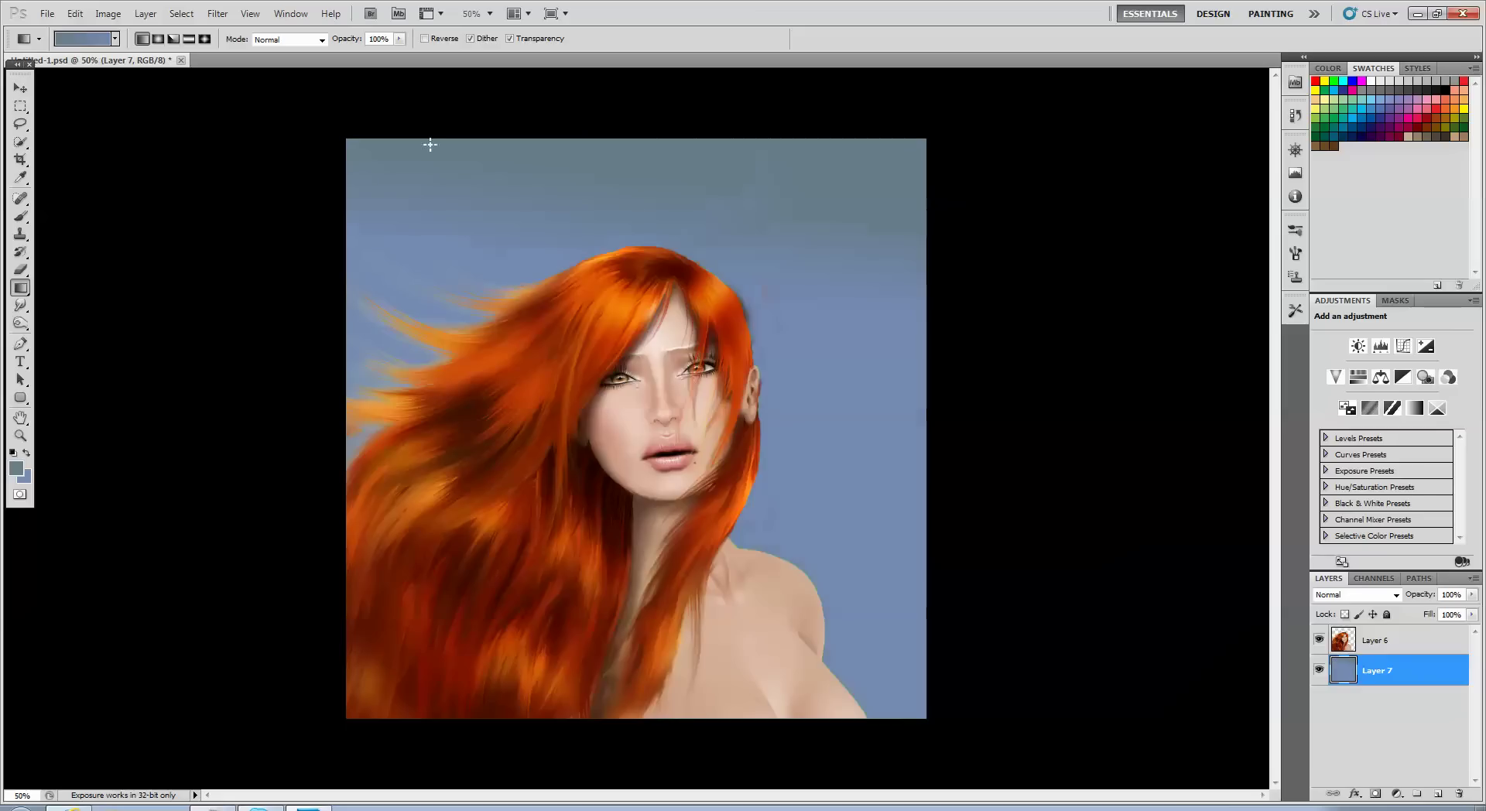
# - Render Difference Clouds over the gradient on the background layer
pyautogui.click(216, 14)
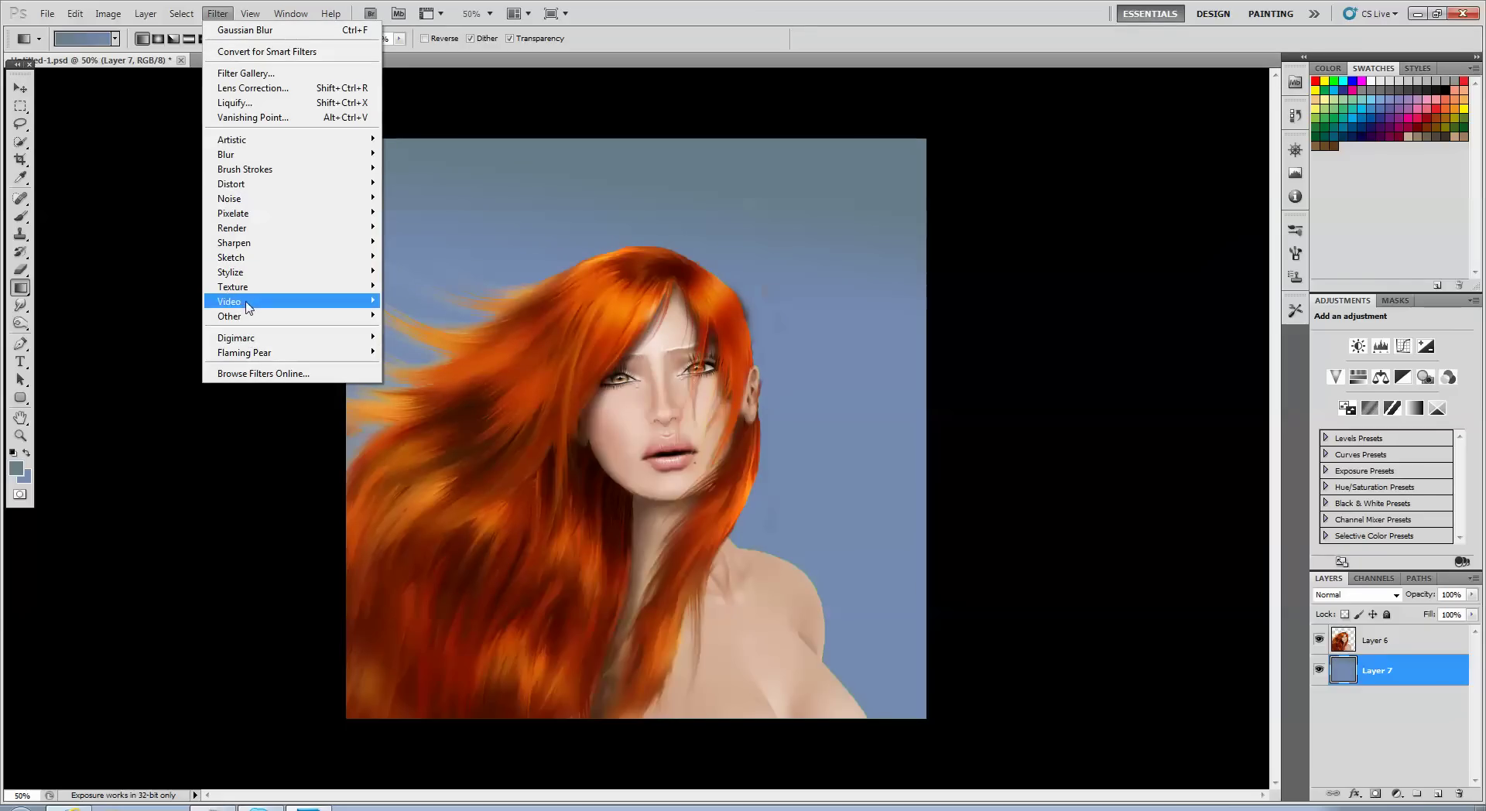
pyautogui.moveTo(281, 232)
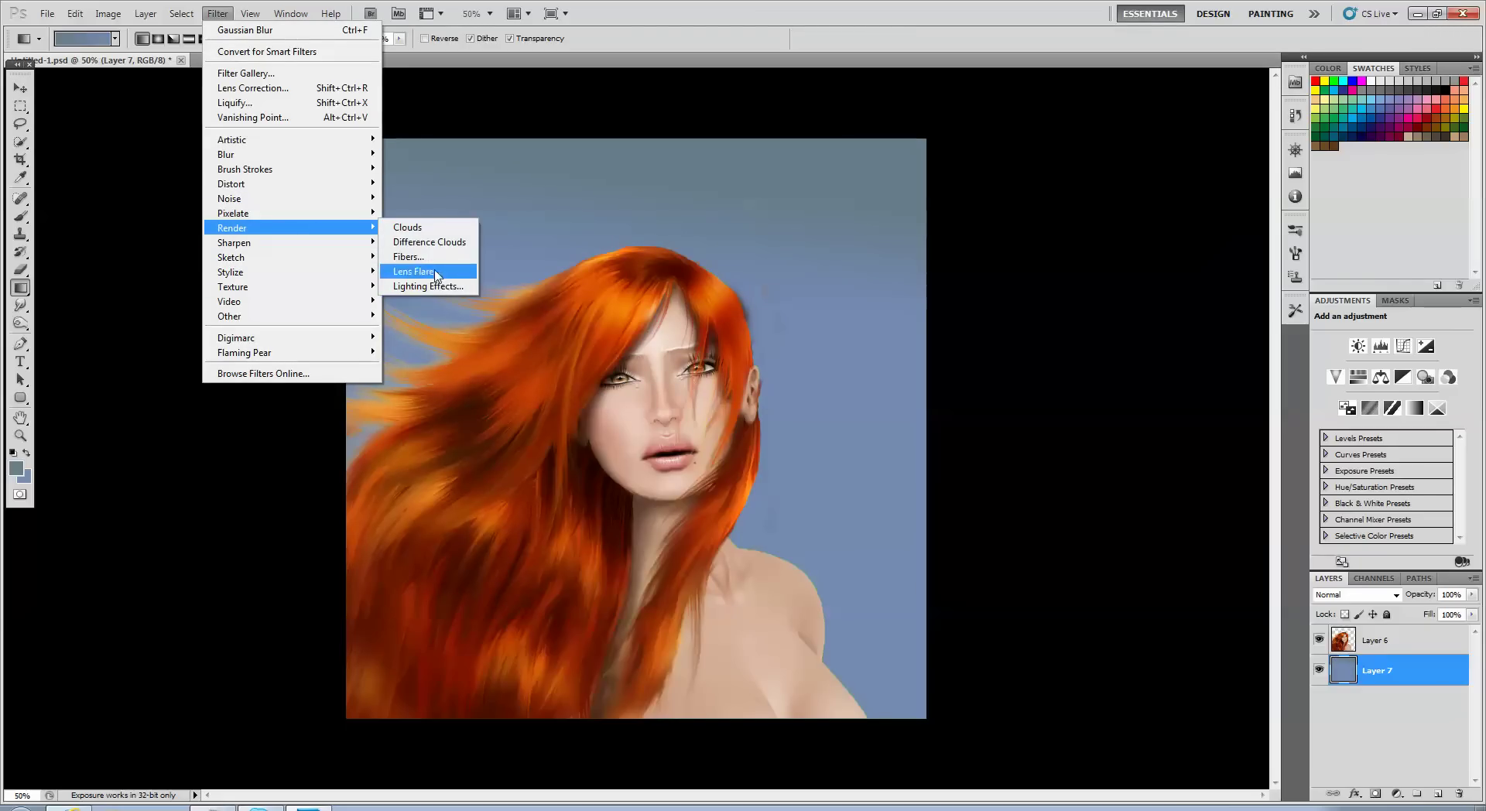
pyautogui.click(429, 242)
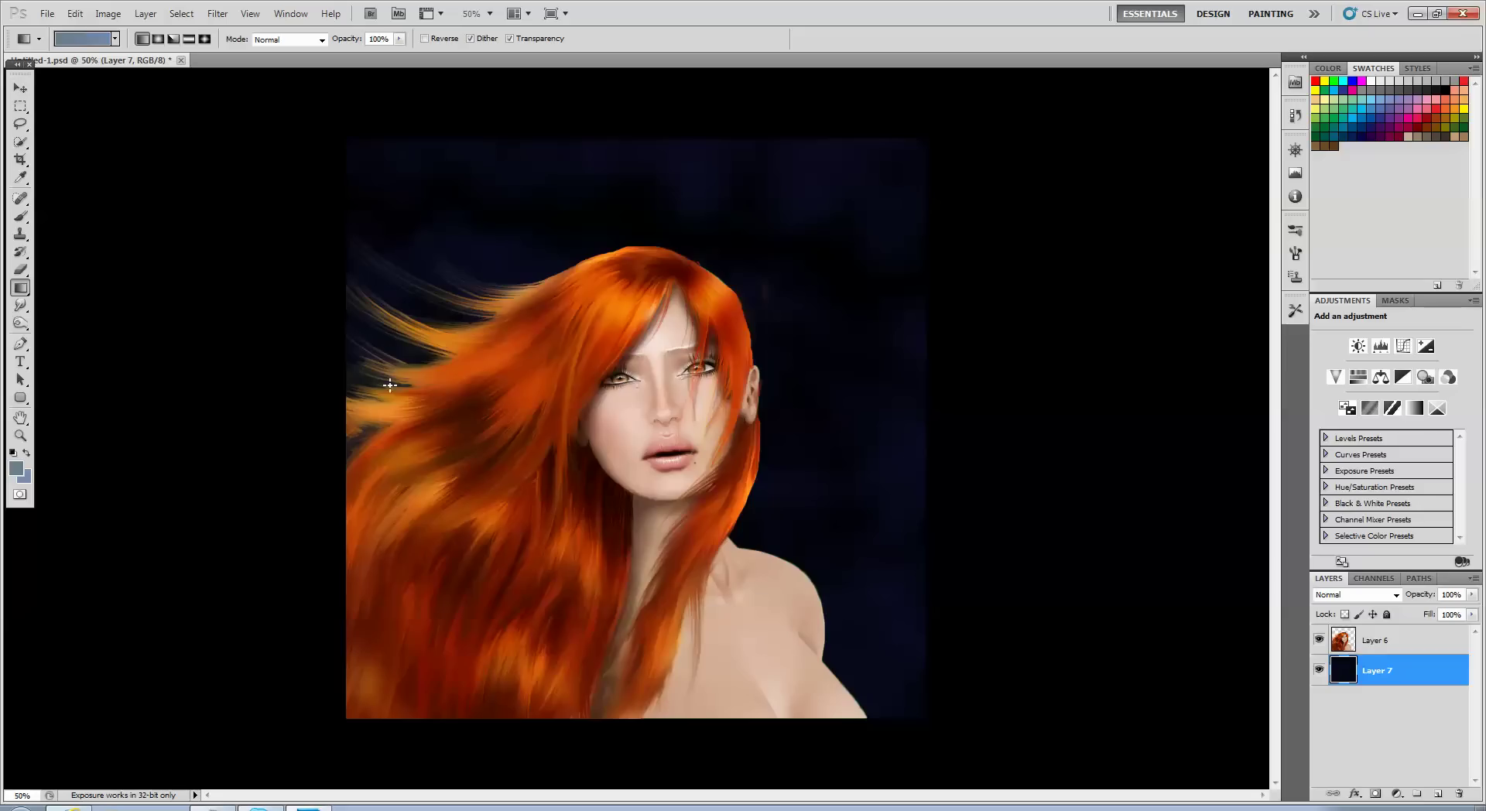
# - Adjust the cloud background with Brightness/Contrast, setting brightness to 150 and contrast to -50
pyautogui.click(109, 14)
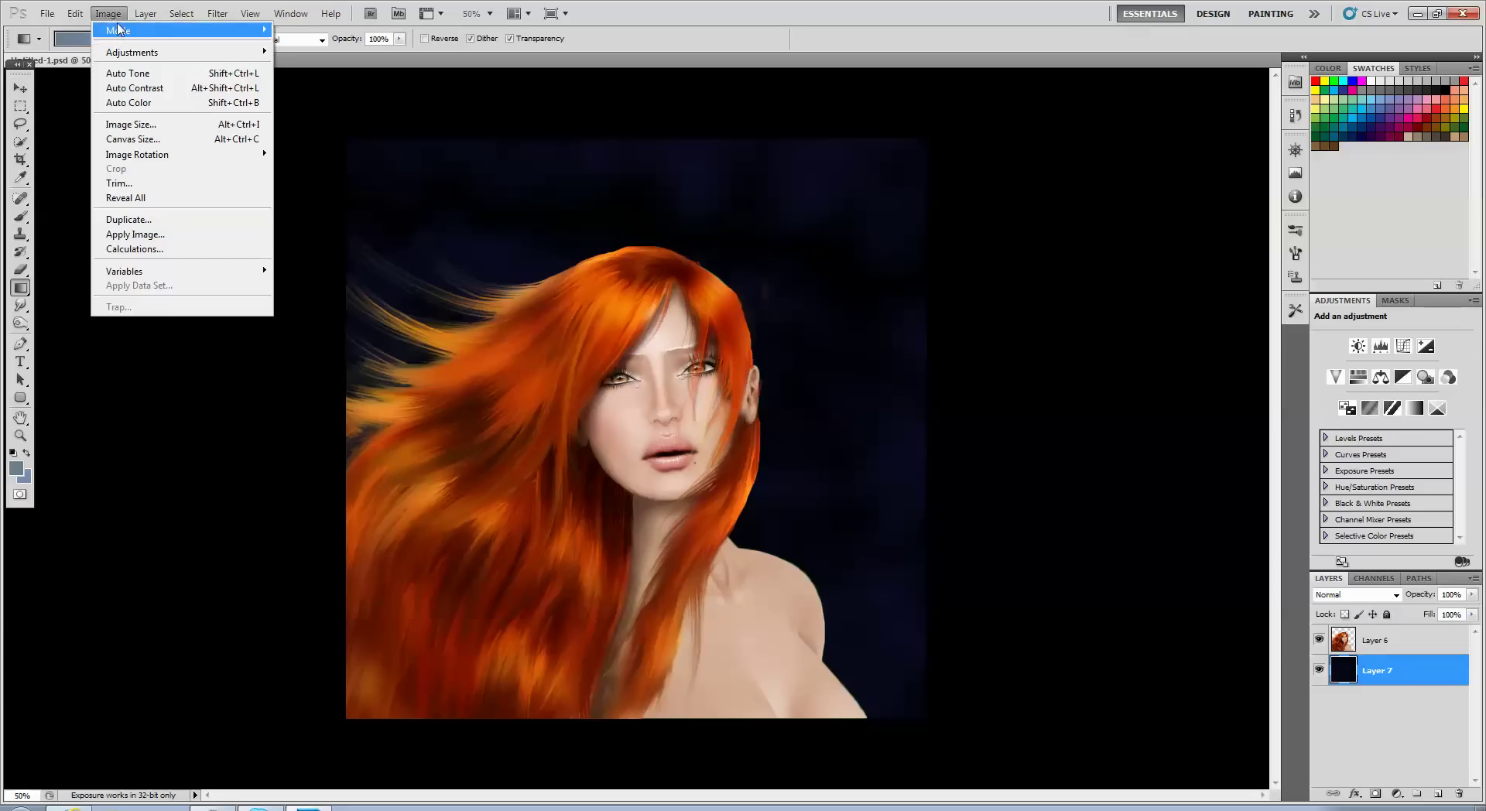
pyautogui.moveTo(124, 53)
pyautogui.click(302, 50)
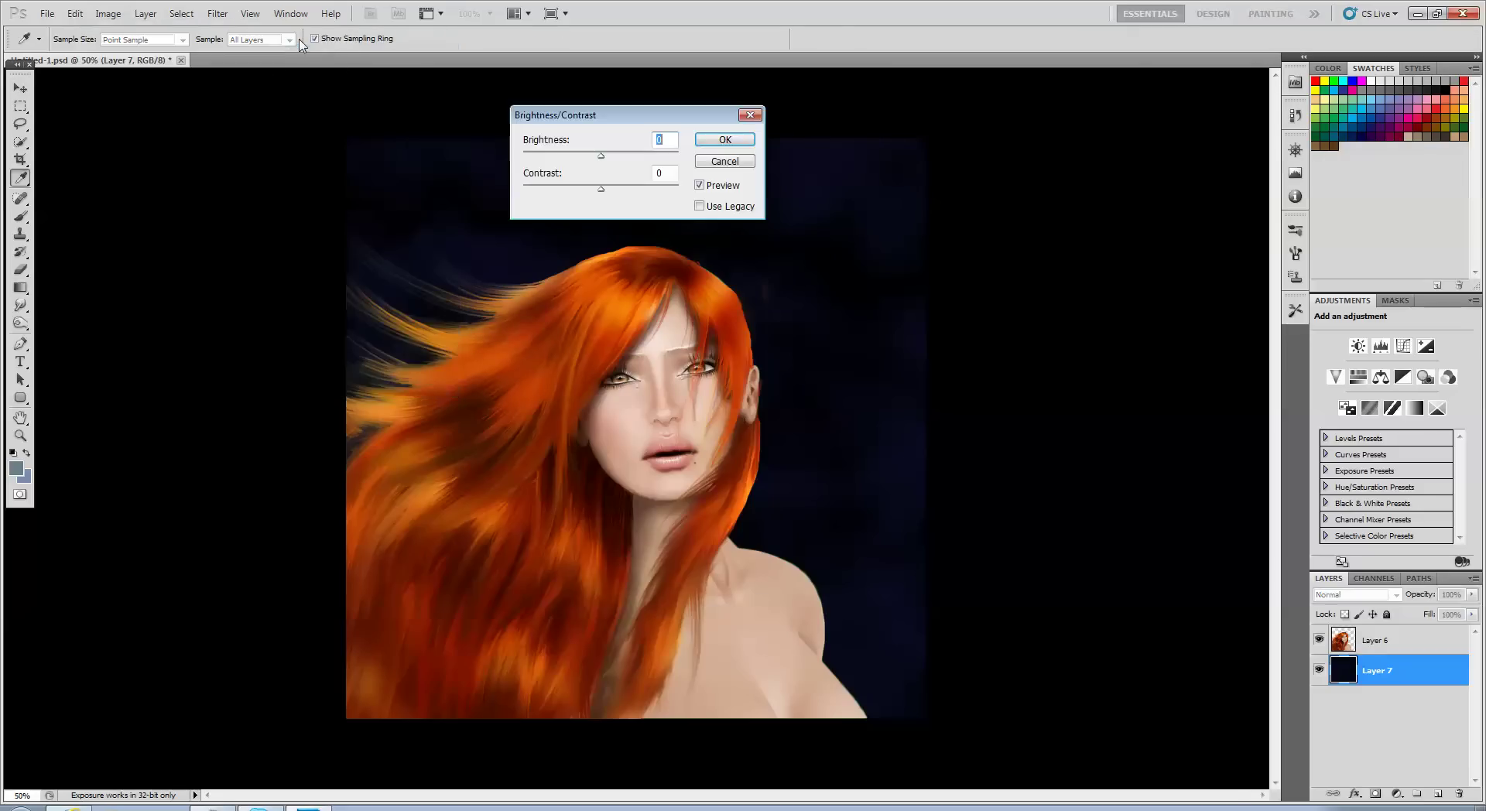
pyautogui.moveTo(597, 154); pyautogui.dragTo(709, 178)
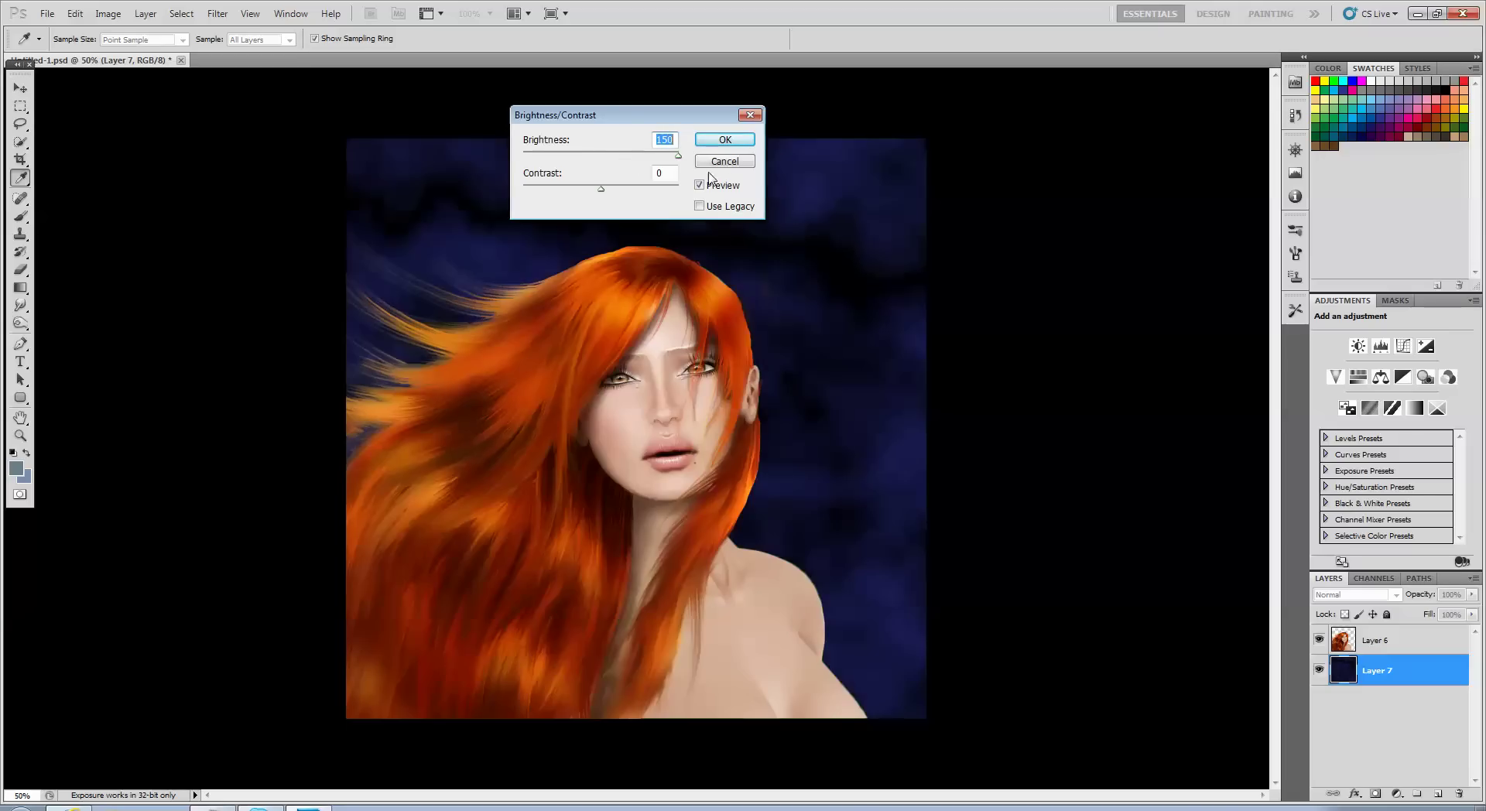
pyautogui.moveTo(600, 188); pyautogui.dragTo(446, 181)
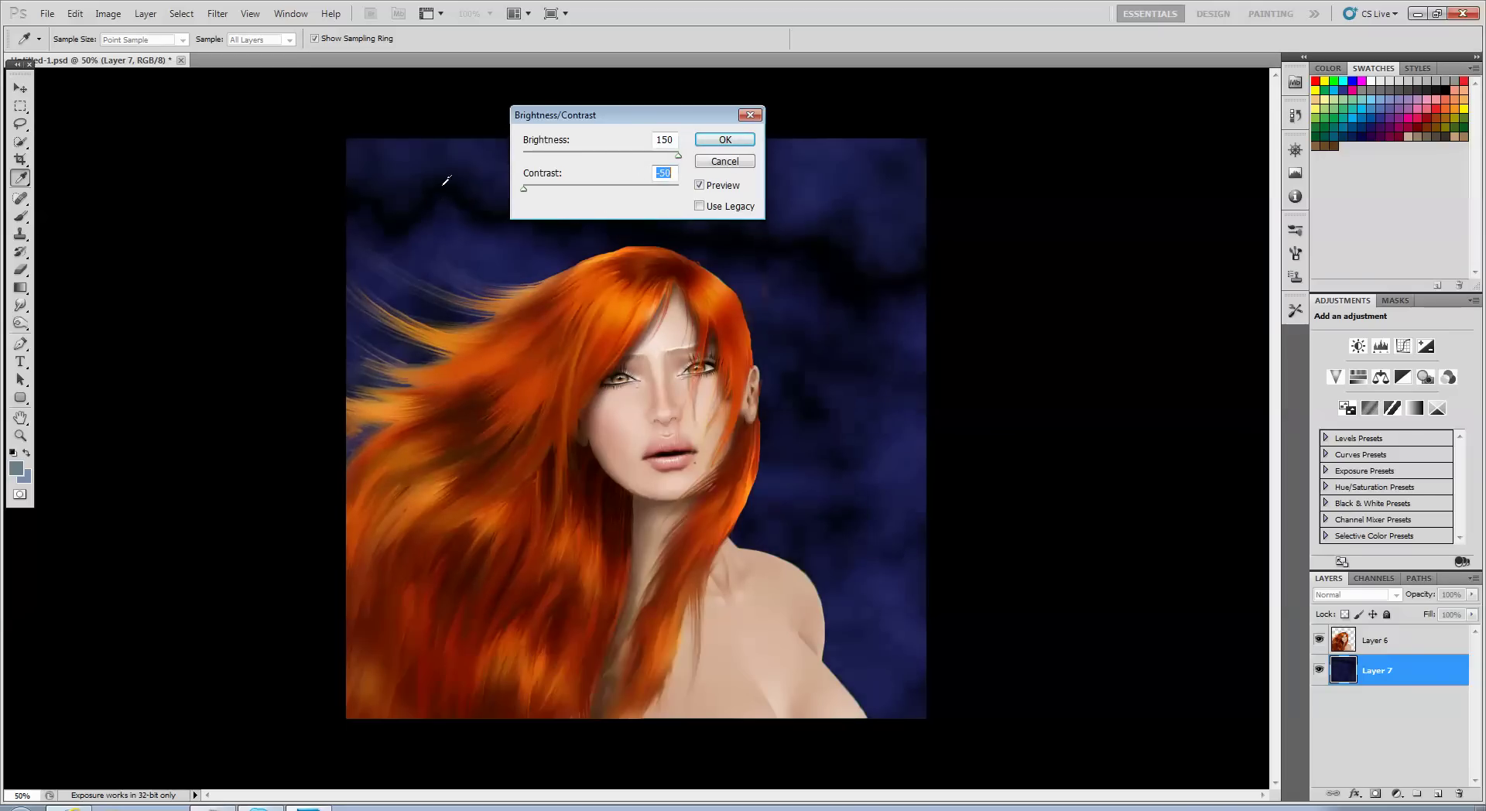
pyautogui.click(725, 139)
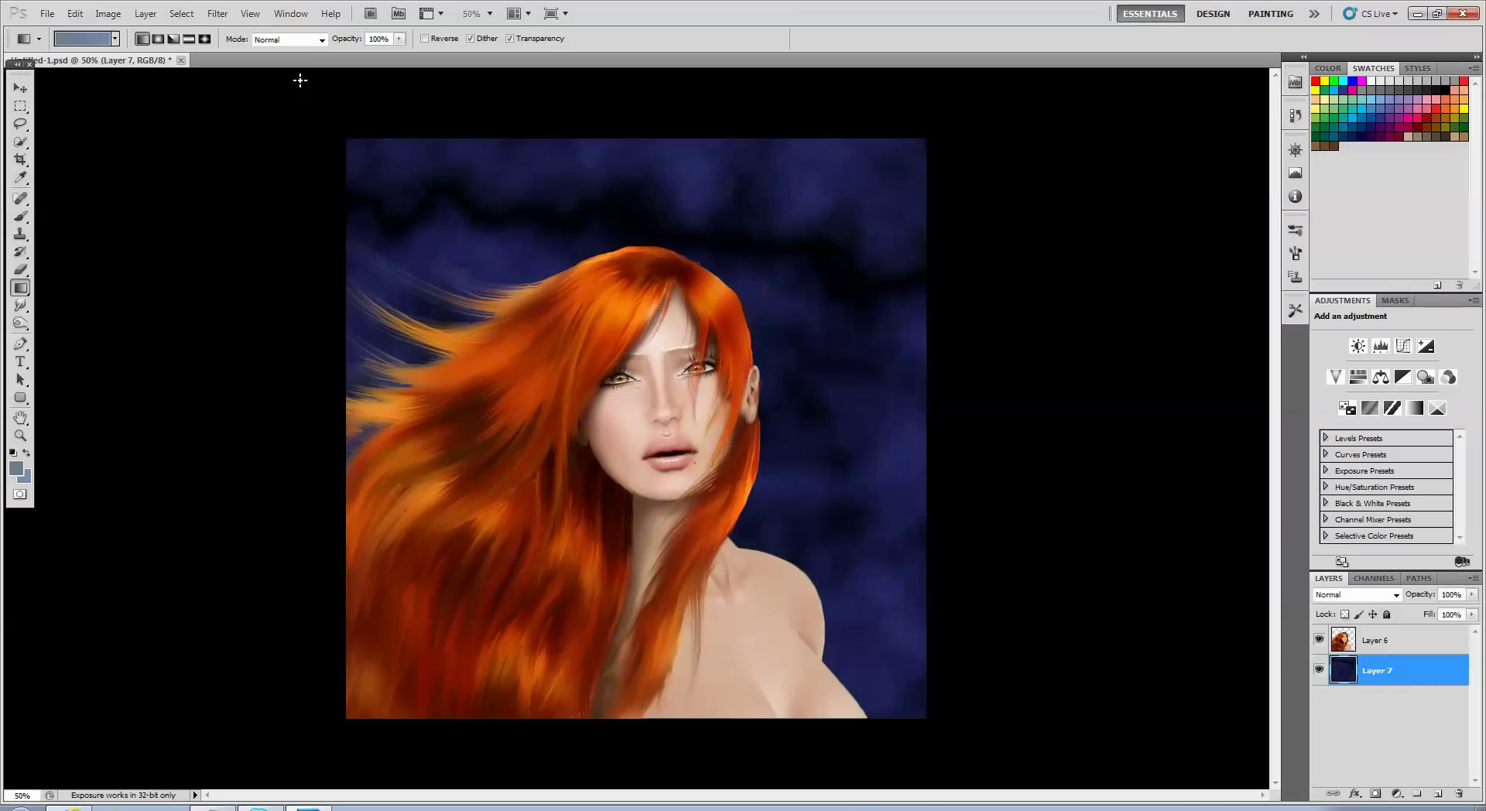
pyautogui.click(108, 14)
pyautogui.moveTo(166, 55)
pyautogui.click(298, 56)
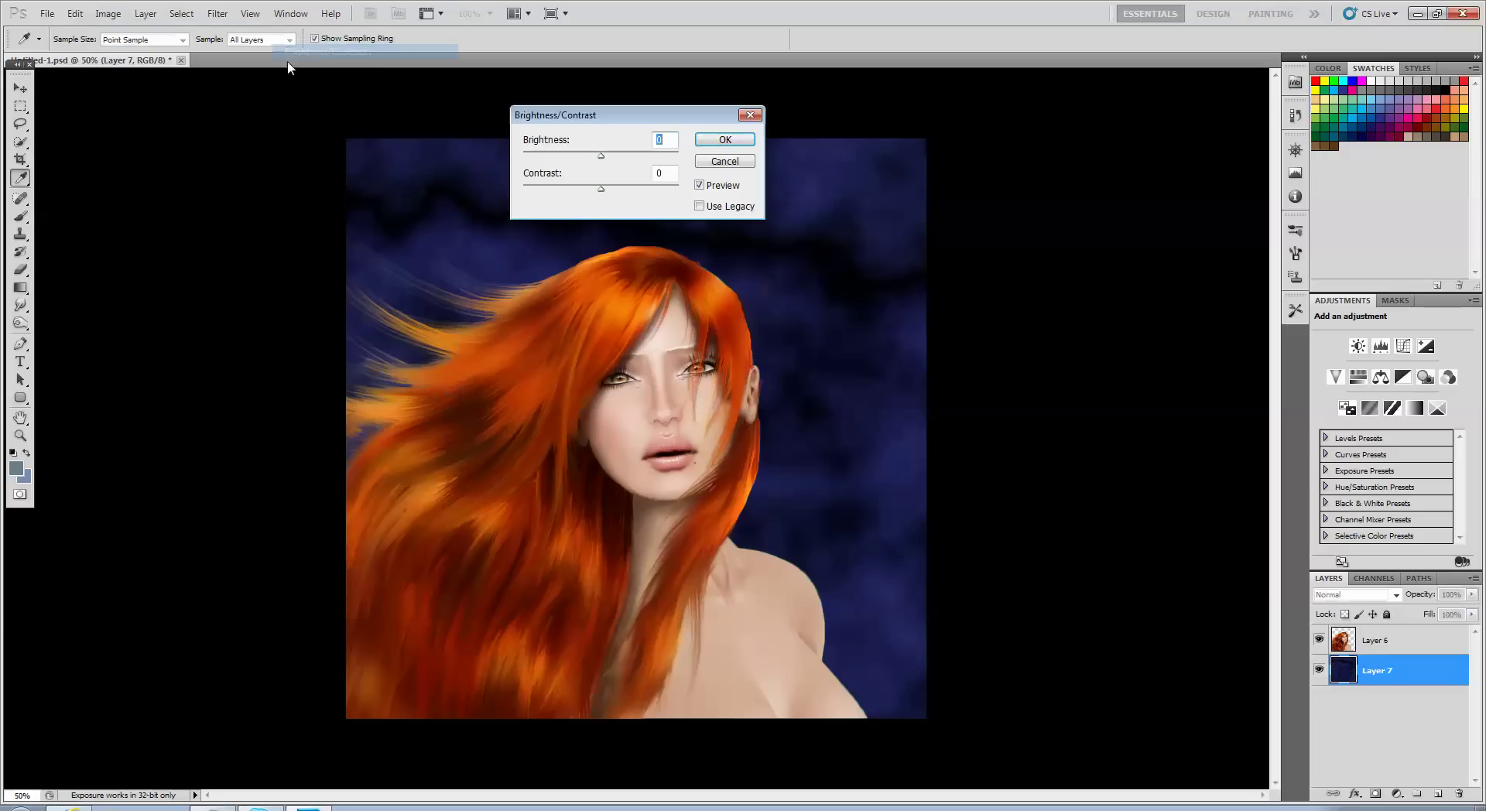
pyautogui.moveTo(603, 161); pyautogui.dragTo(732, 167)
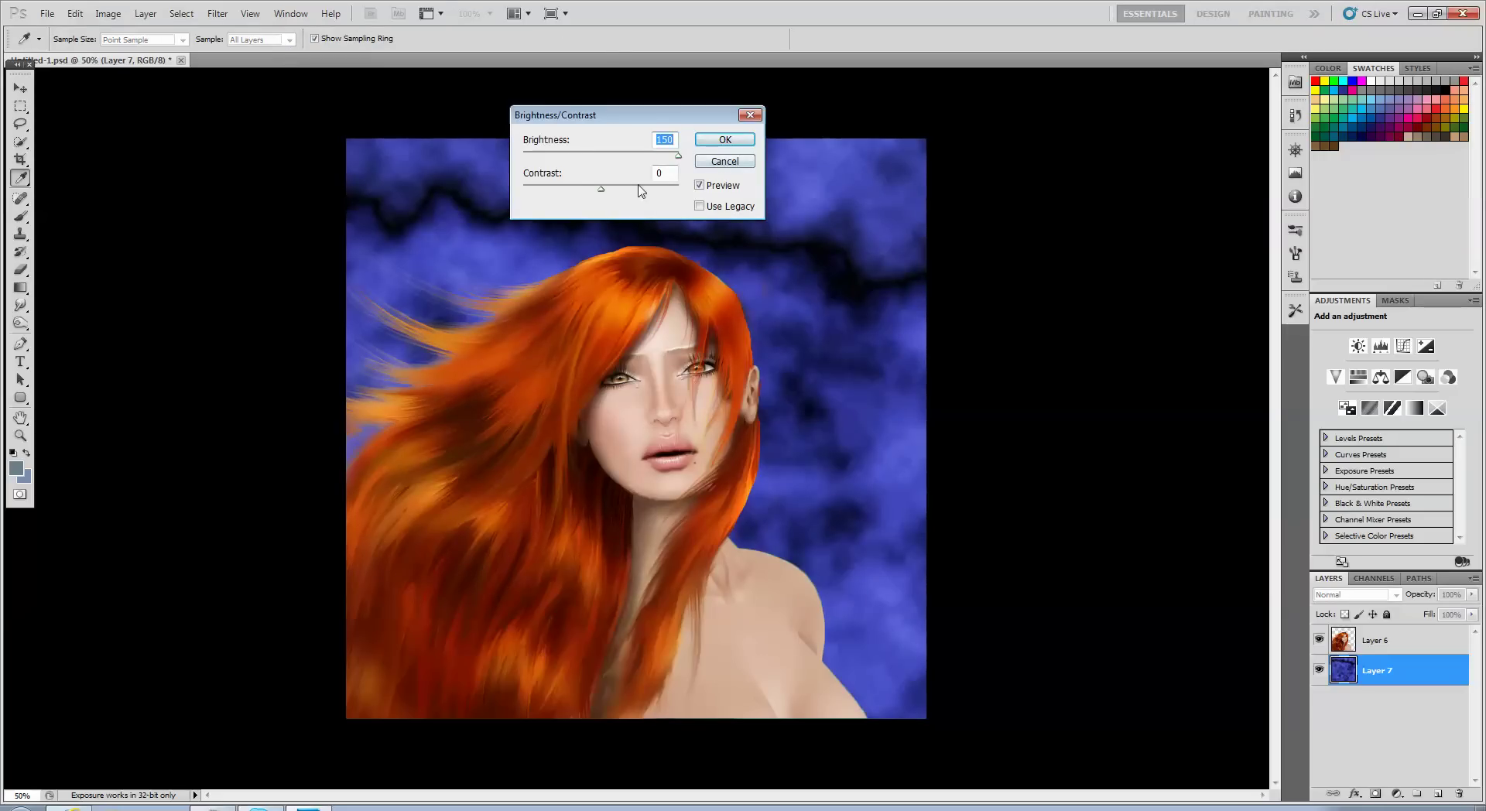
pyautogui.moveTo(601, 189); pyautogui.dragTo(771, 209)
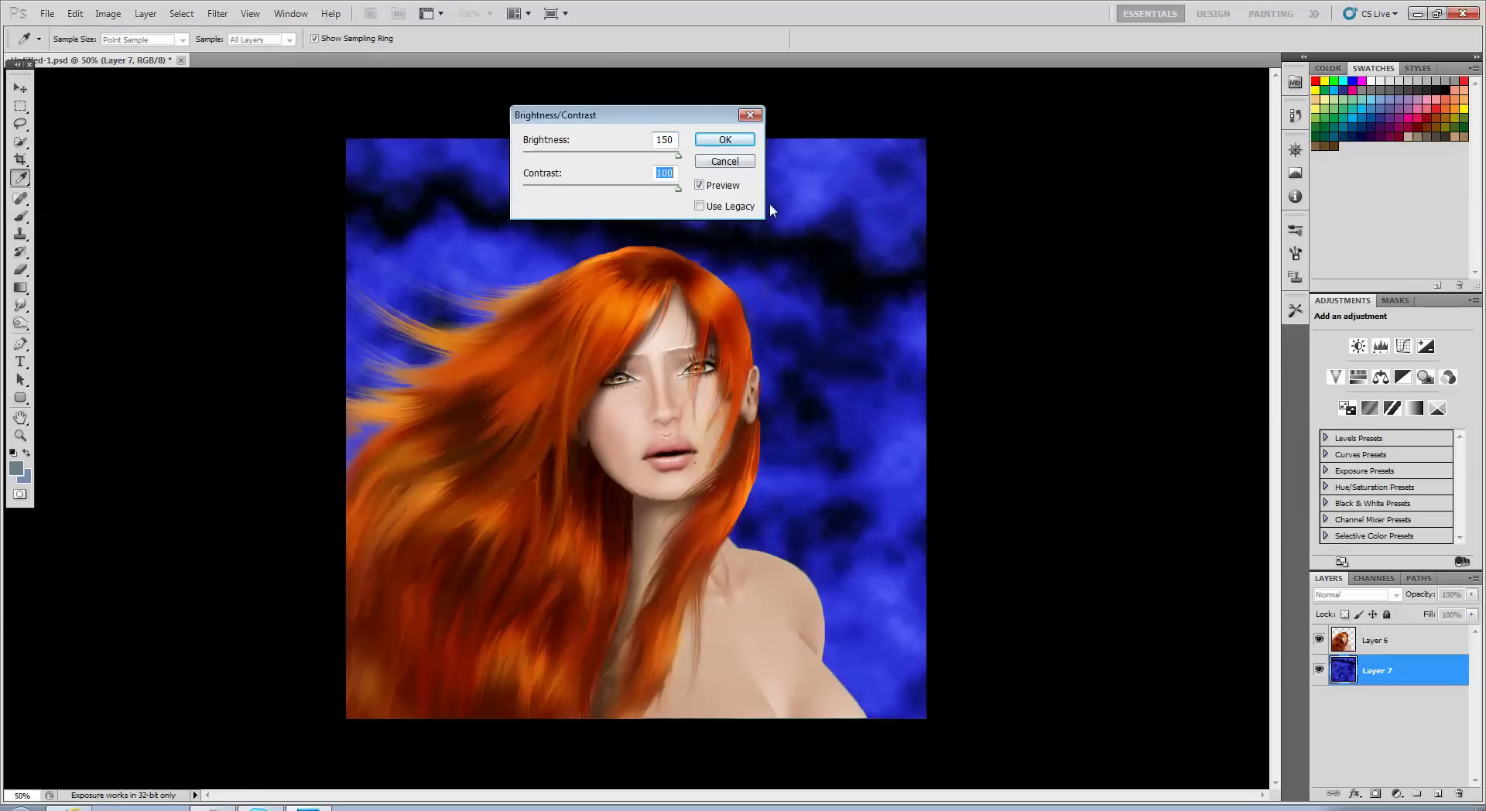
pyautogui.moveTo(675, 155)
pyautogui.mouseDown()
pyautogui.moveTo(508, 161)
pyautogui.moveTo(650, 160)
pyautogui.mouseUp()
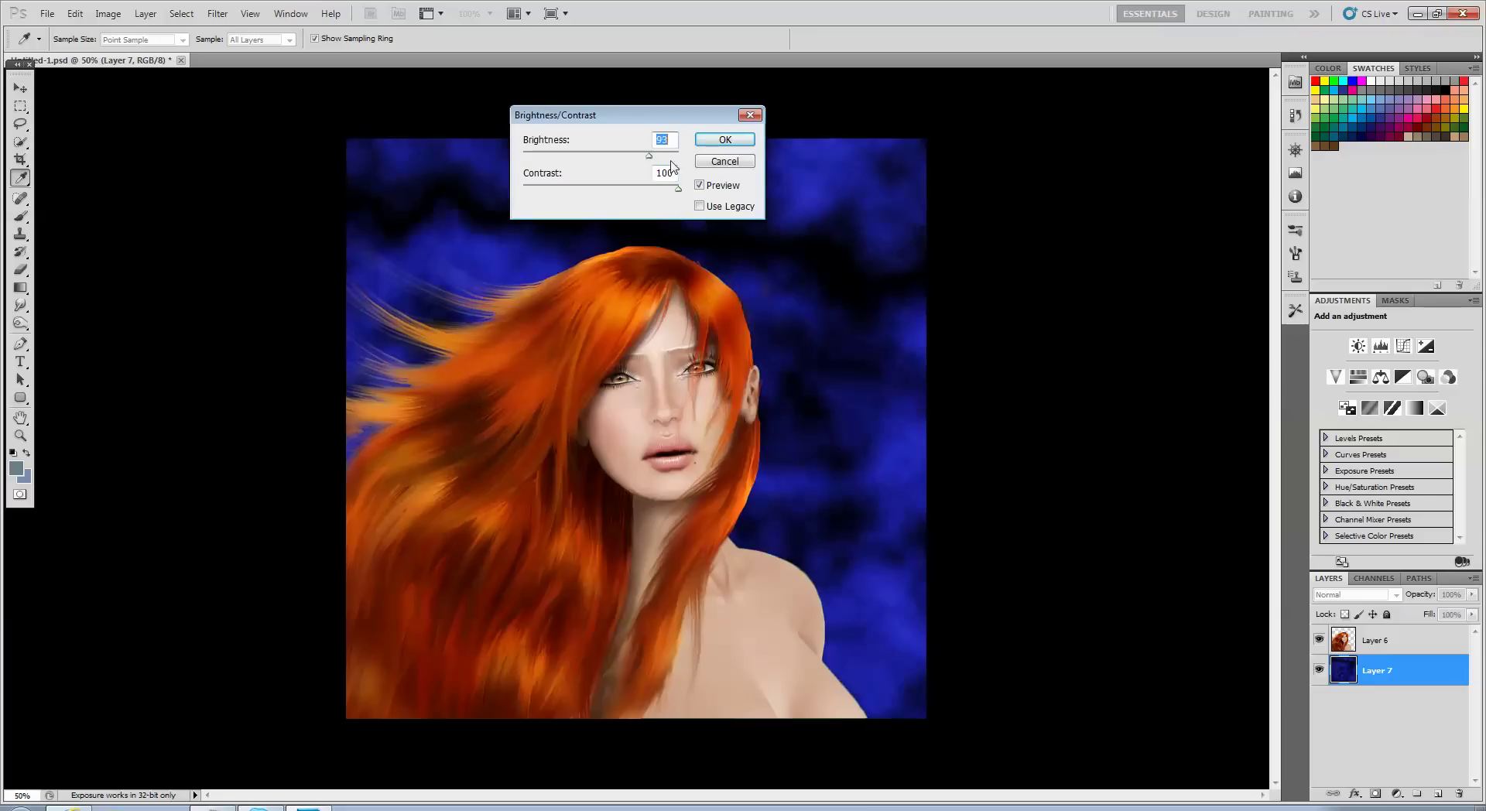
pyautogui.click(703, 163)
# - Mute and lighten the blue cloud background with Hue/Saturation, setting saturation to -62 and lightness to +20
pyautogui.click(108, 13)
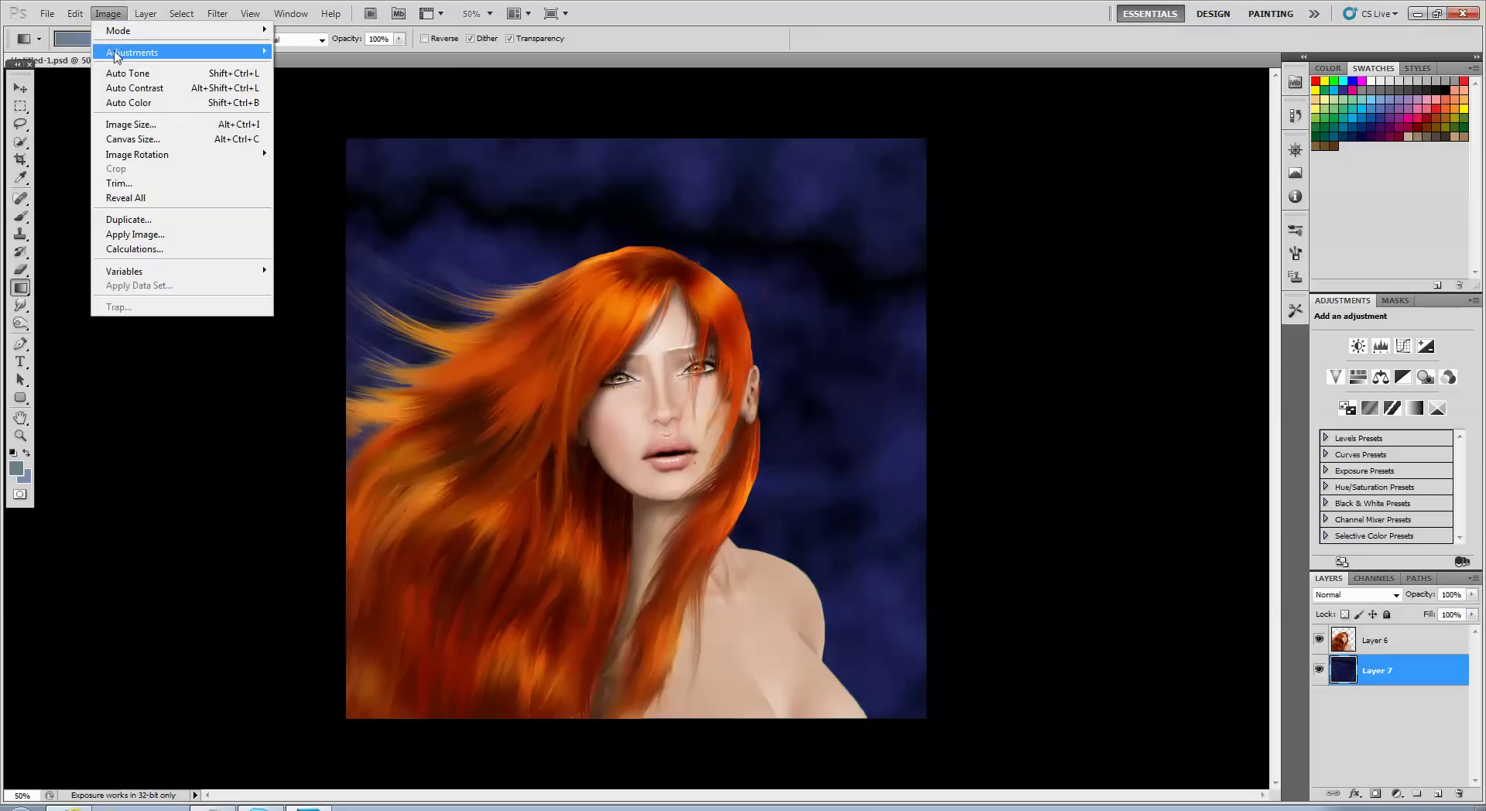
pyautogui.moveTo(120, 51)
pyautogui.click(361, 126)
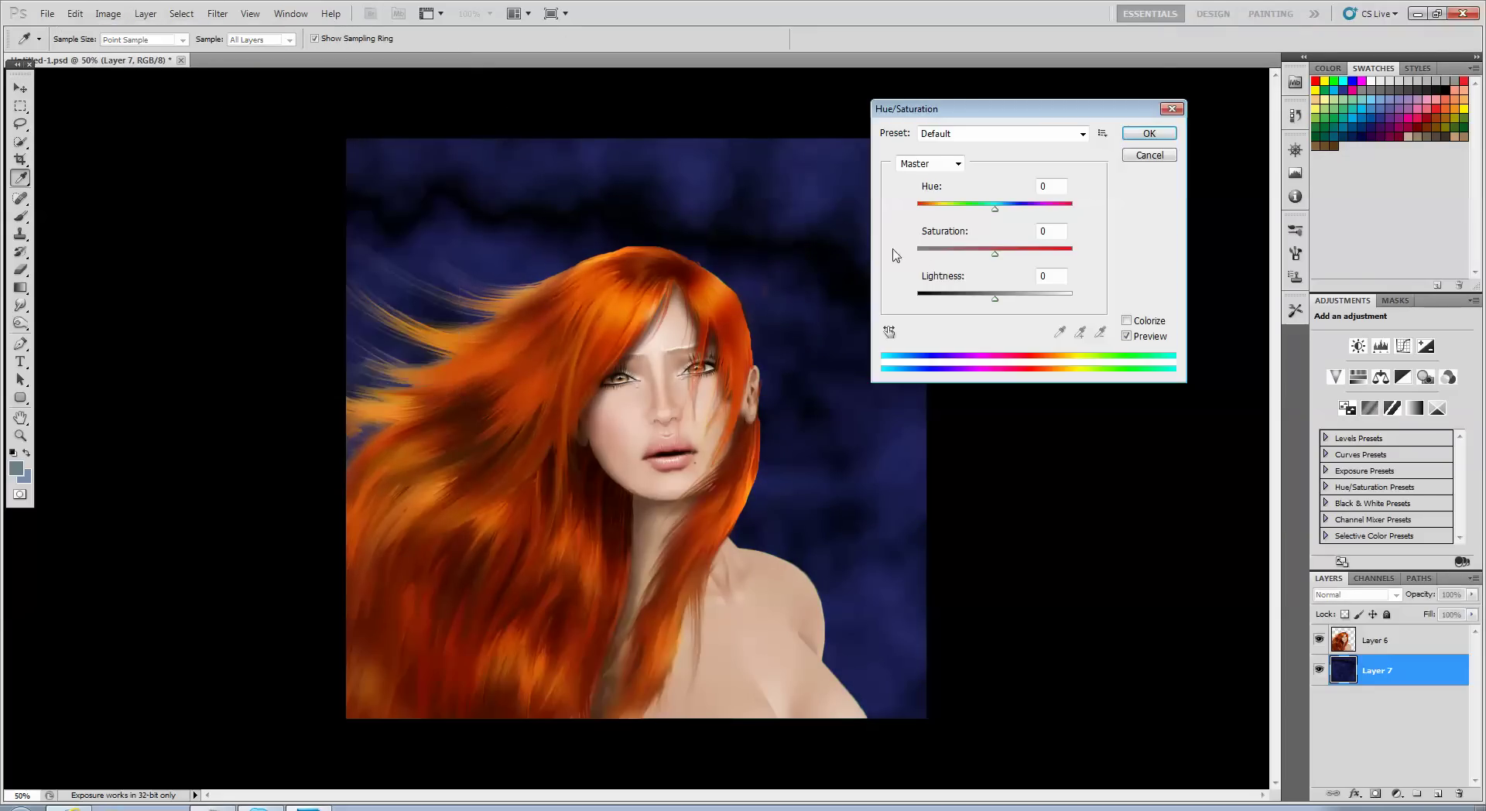
pyautogui.click(947, 249)
pyautogui.moveTo(994, 297); pyautogui.dragTo(1015, 301)
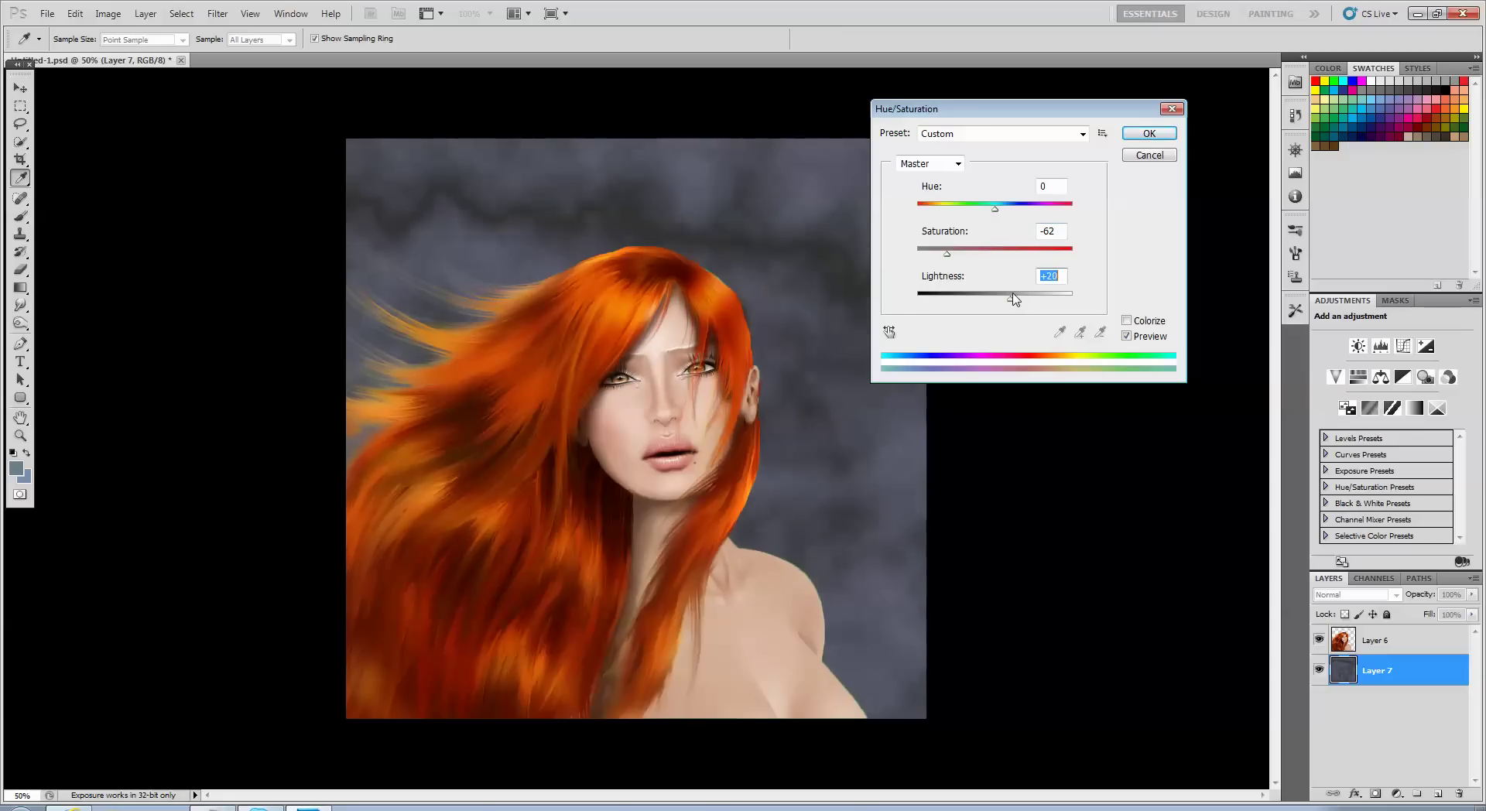
pyautogui.click(1147, 156)
pyautogui.press('g')
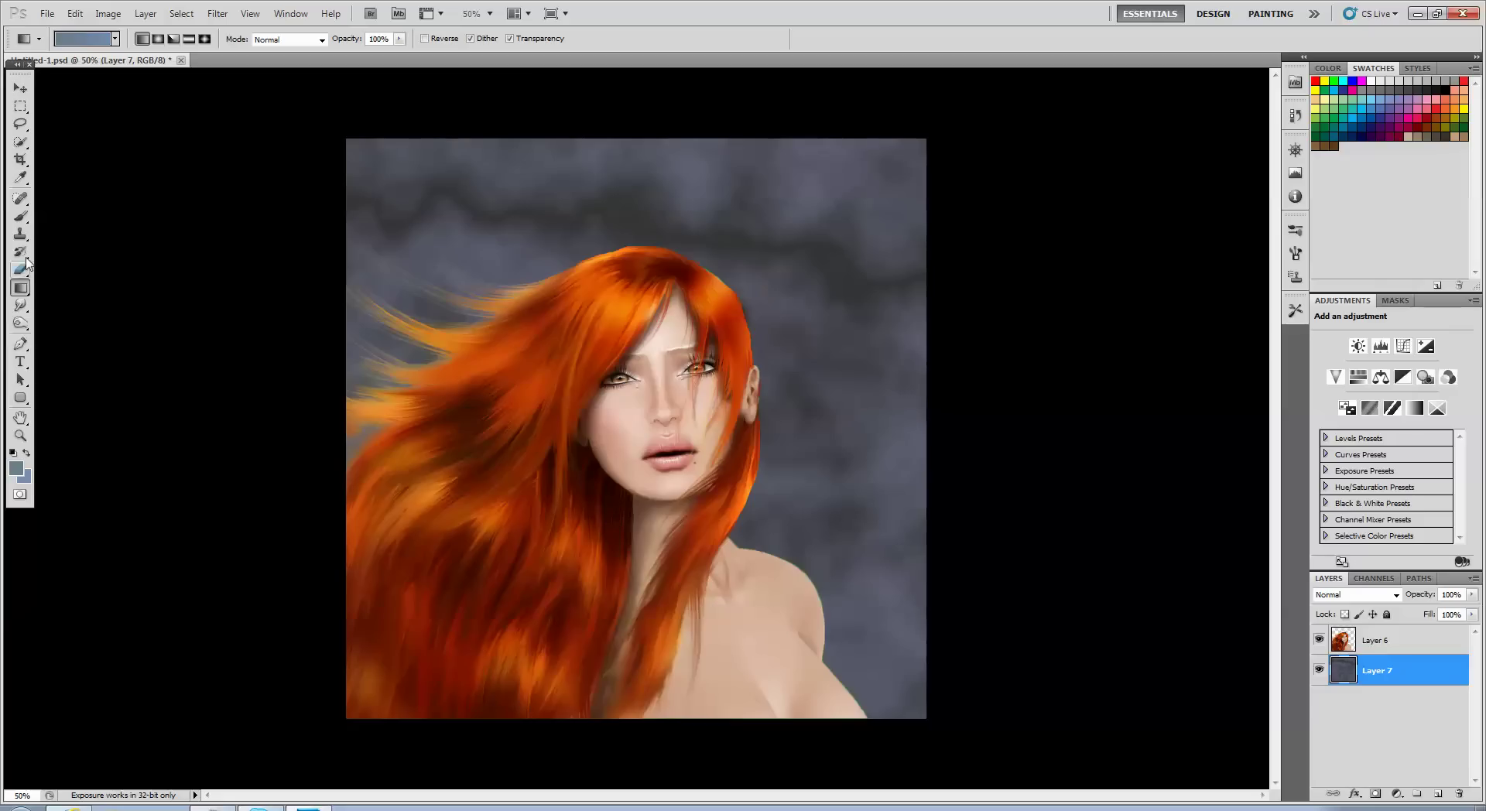
# - Add a new layer beneath the cloud layer and fill it with dark teal blue using the Paint Bucket
pyautogui.click(1437, 793)
pyautogui.moveTo(1386, 679); pyautogui.dragTo(1385, 710)
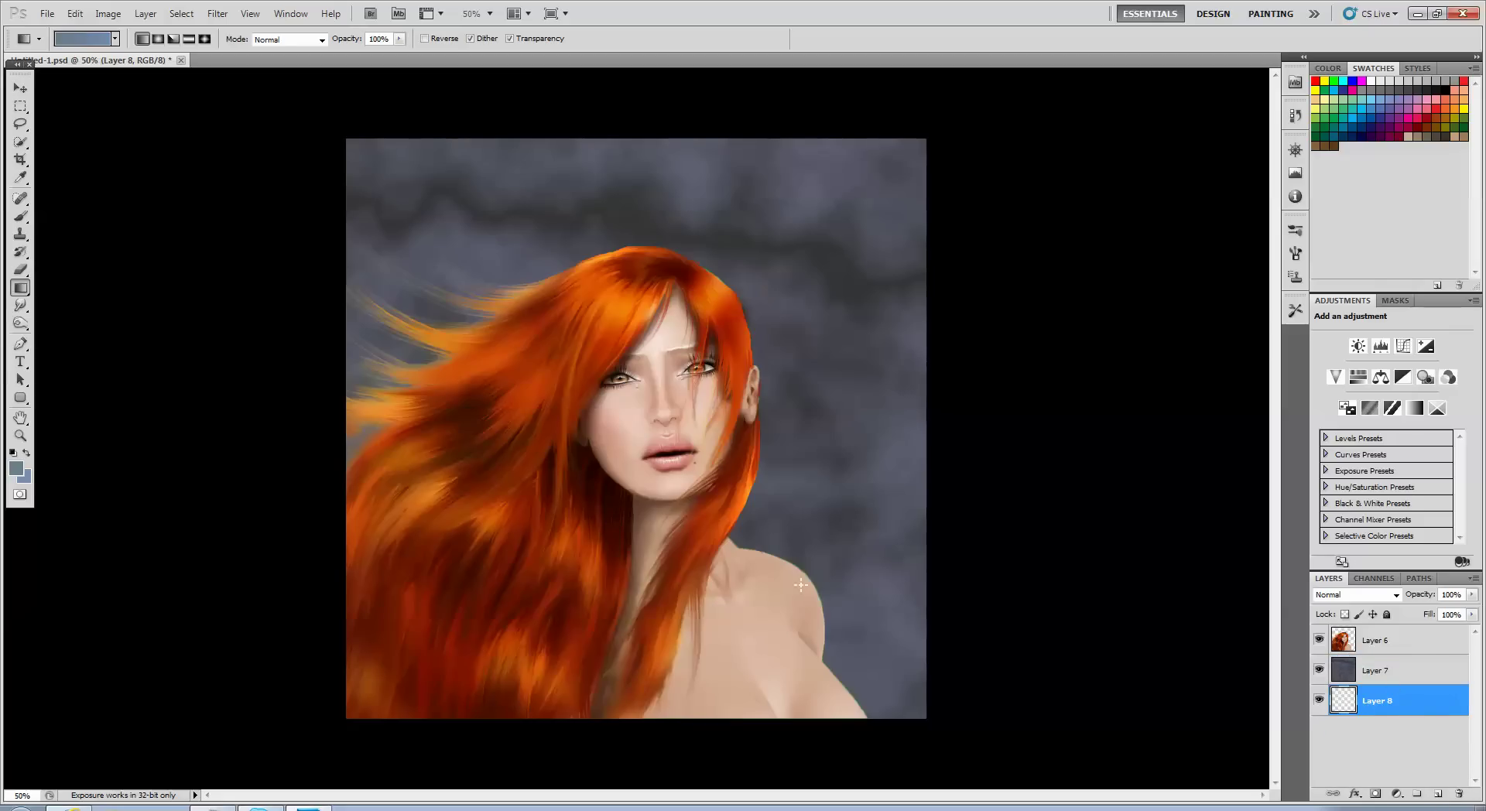
pyautogui.click(15, 468)
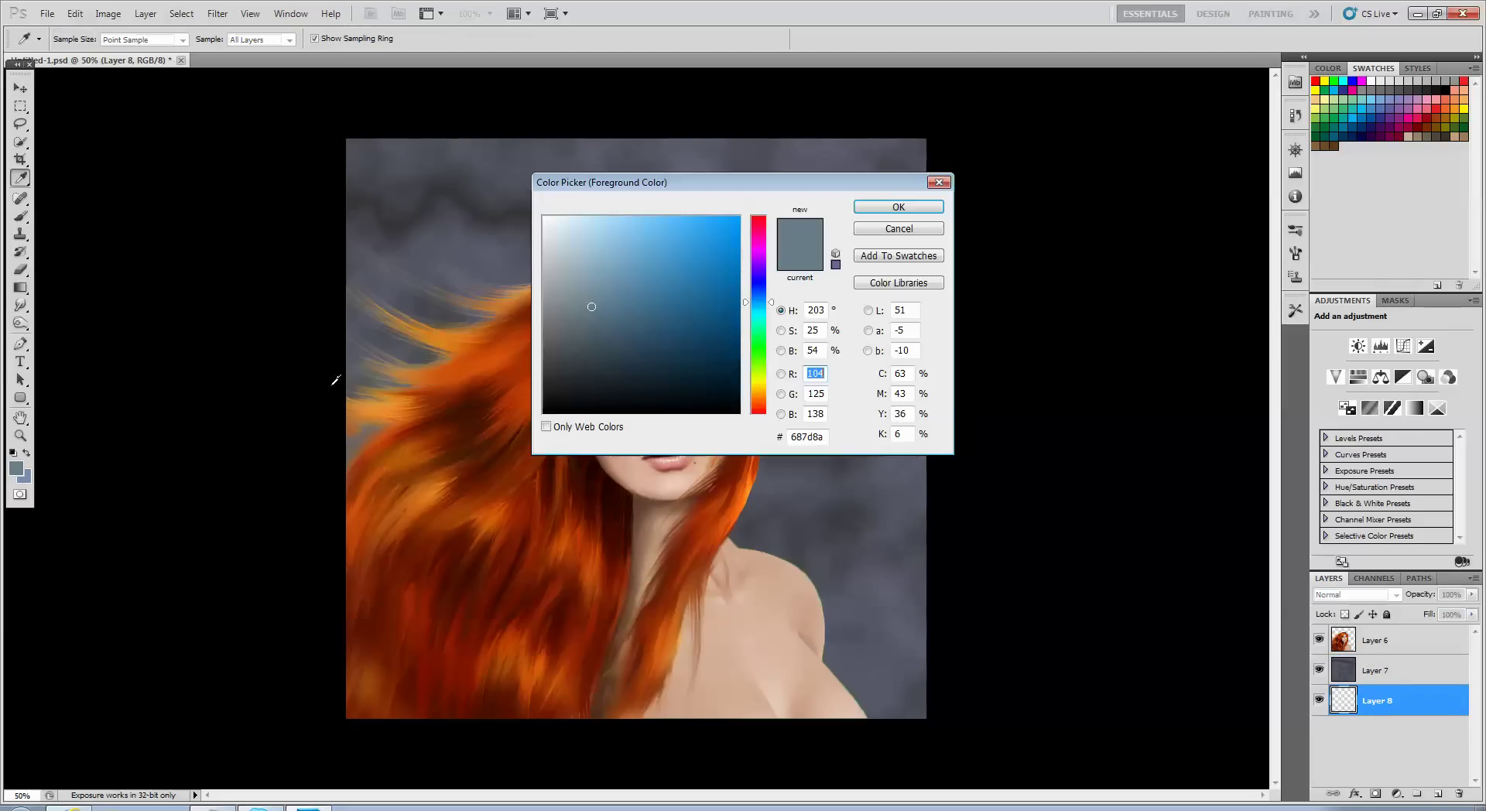
pyautogui.click(668, 337)
pyautogui.click(898, 206)
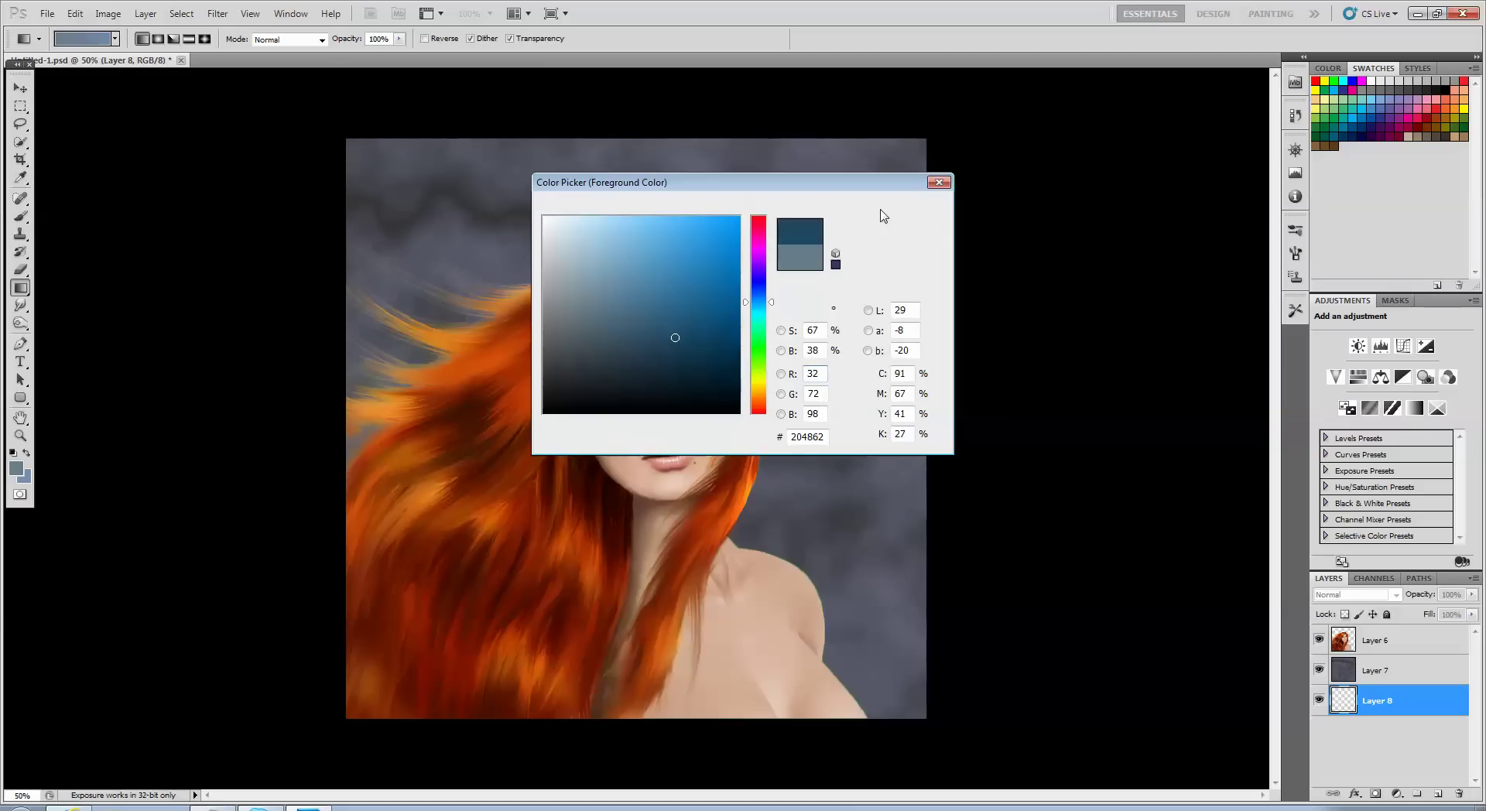
pyautogui.rightClick(17, 293)
pyautogui.click(56, 303)
pyautogui.click(405, 238)
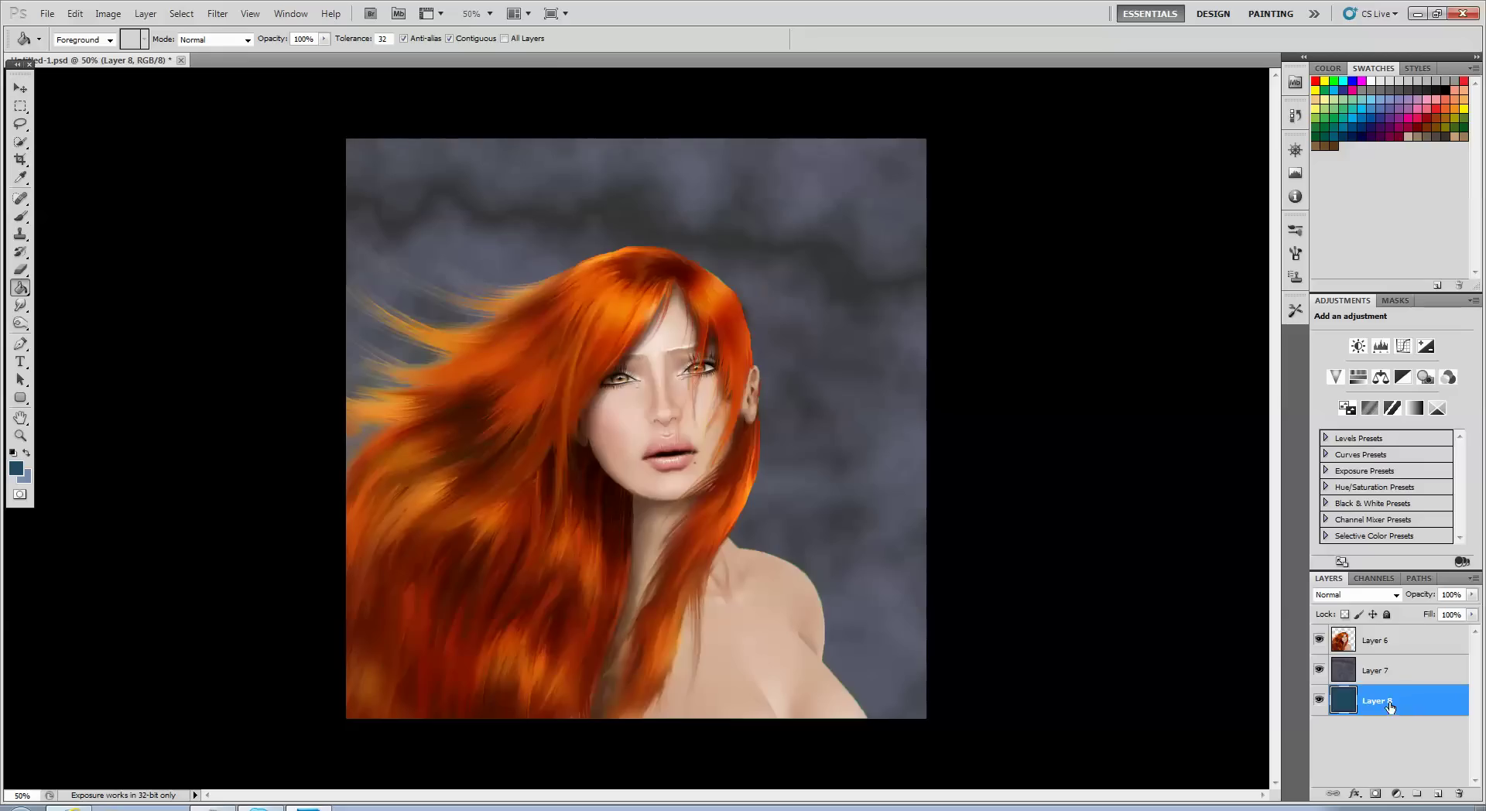
# - Erase soft patches of the cloud layer to the right of her head with a 226 px Eraser at 27% opacity
pyautogui.click(1386, 670)
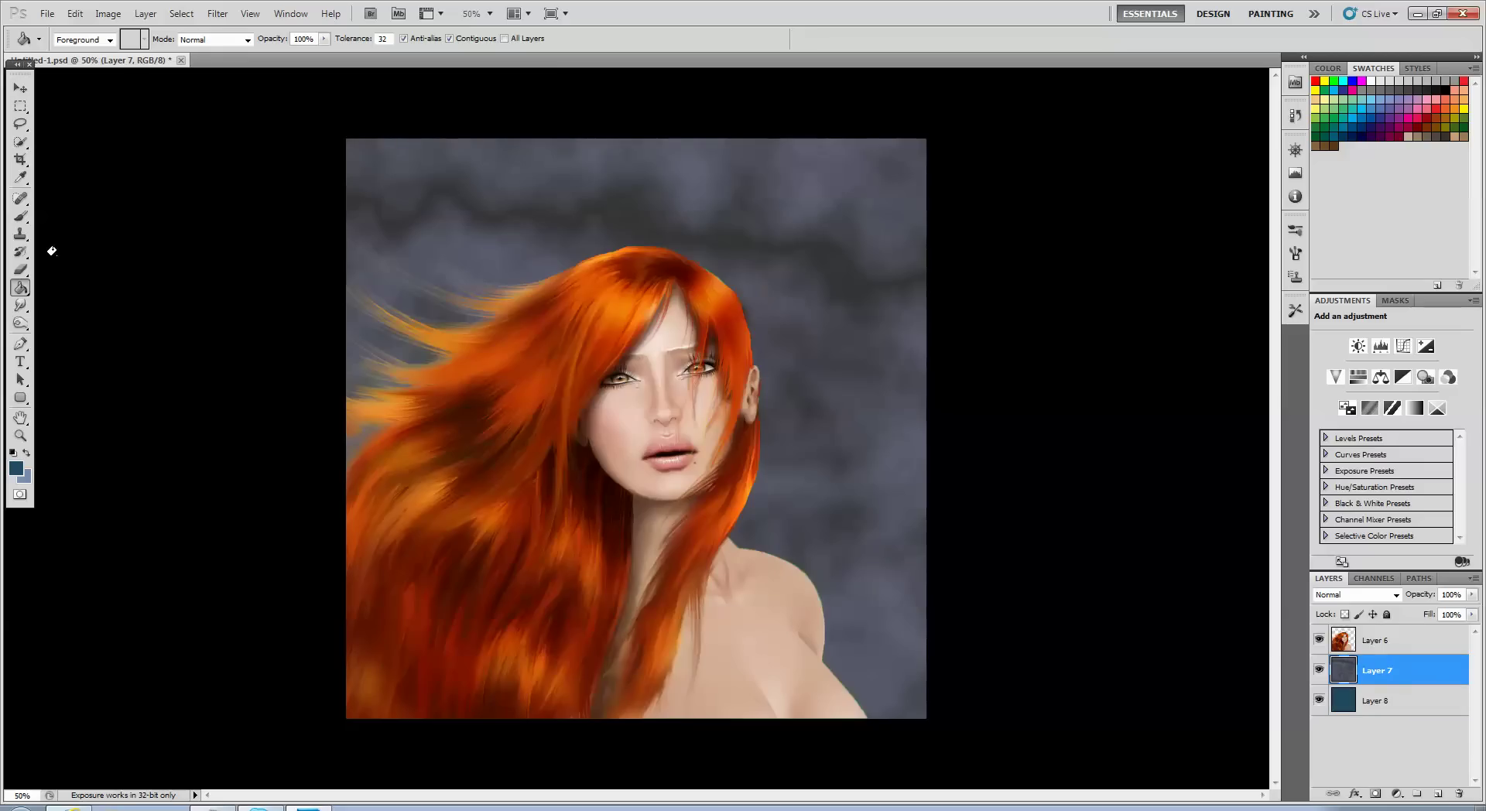
pyautogui.click(21, 269)
pyautogui.click(80, 39)
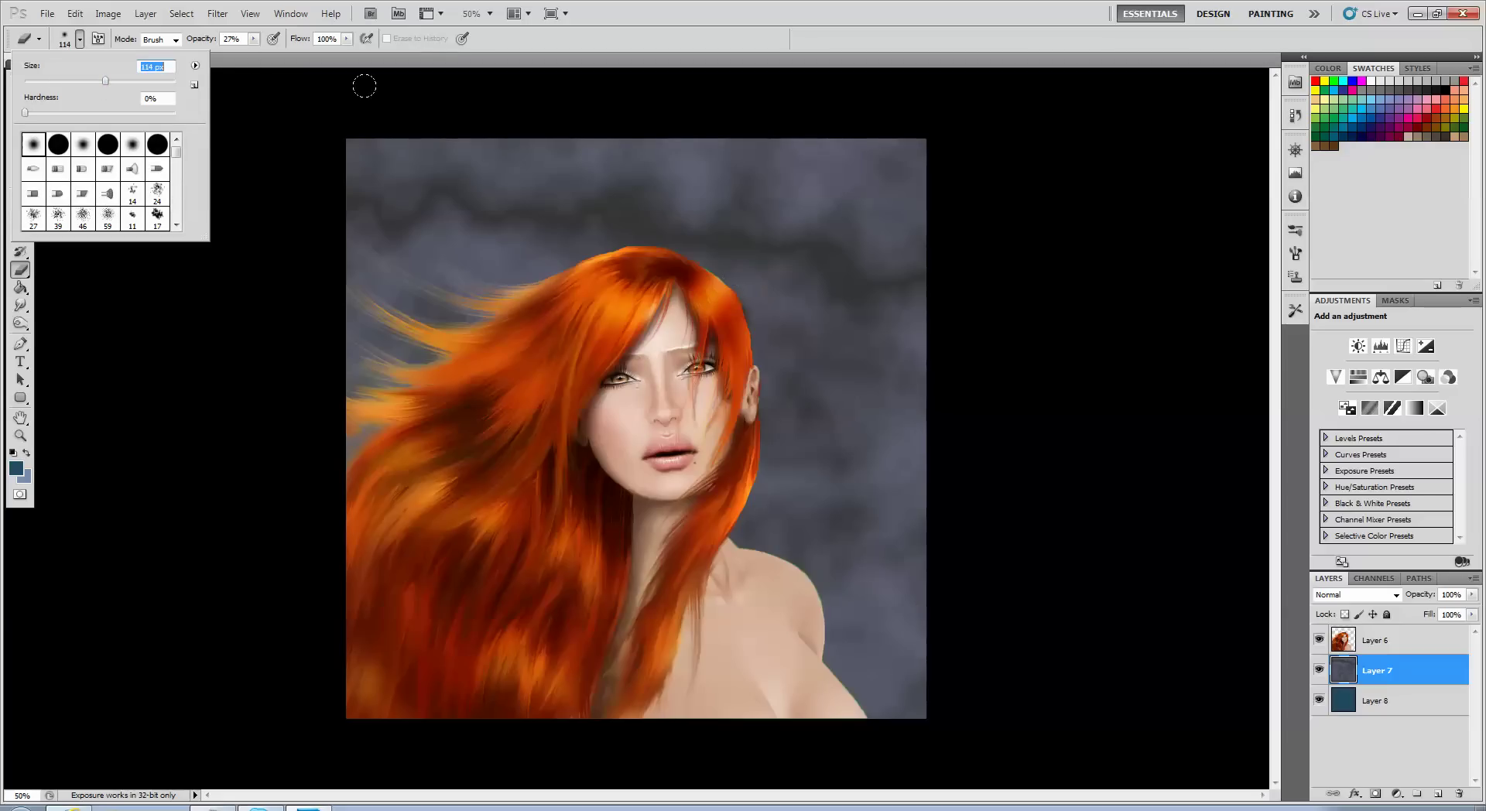
pyautogui.write('226')
pyautogui.press('Return')
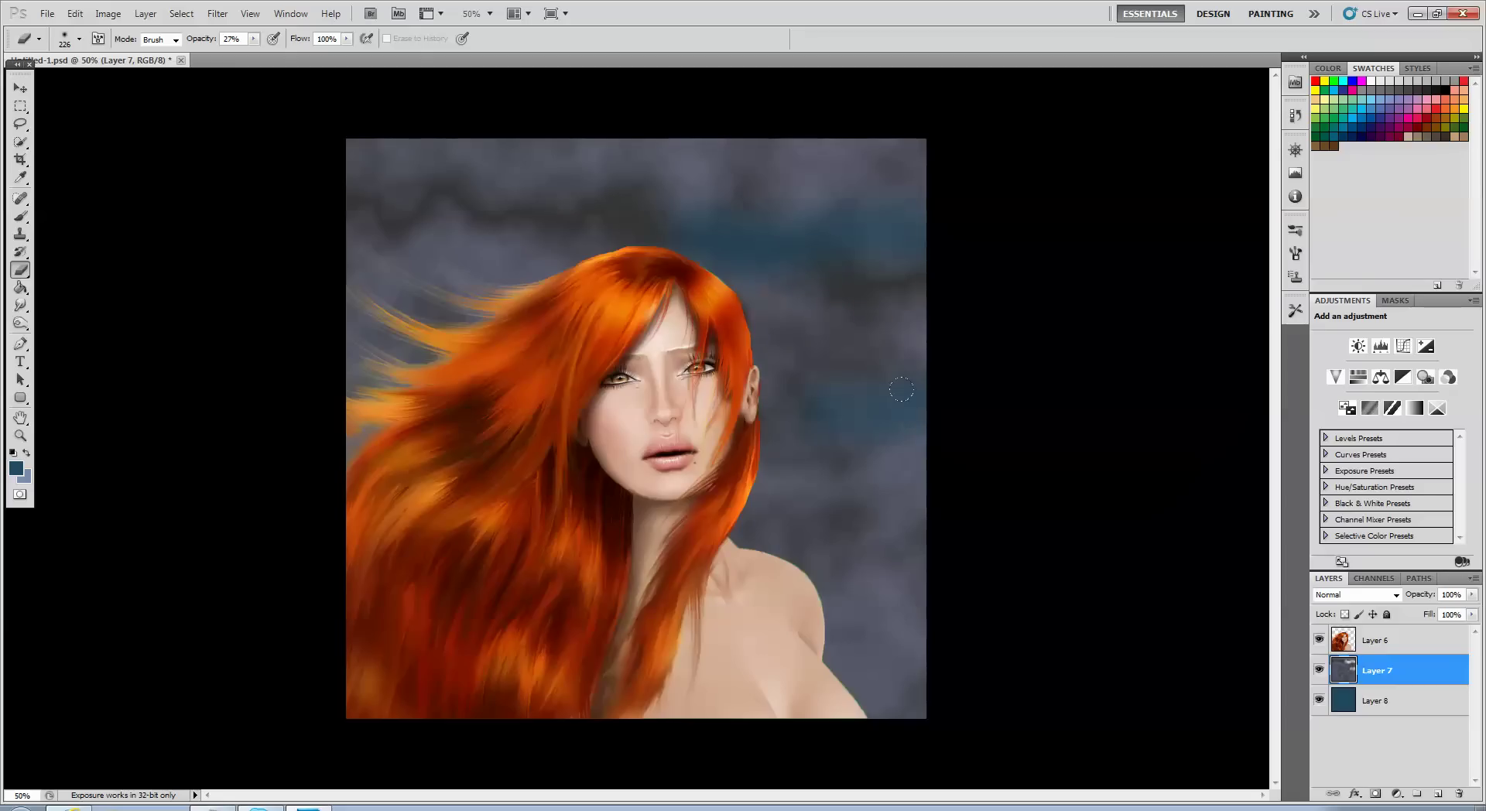
# - Darken and desaturate the teal fill layer with Hue/Saturation, setting saturation to -62 and lightness to -78
pyautogui.click(1390, 705)
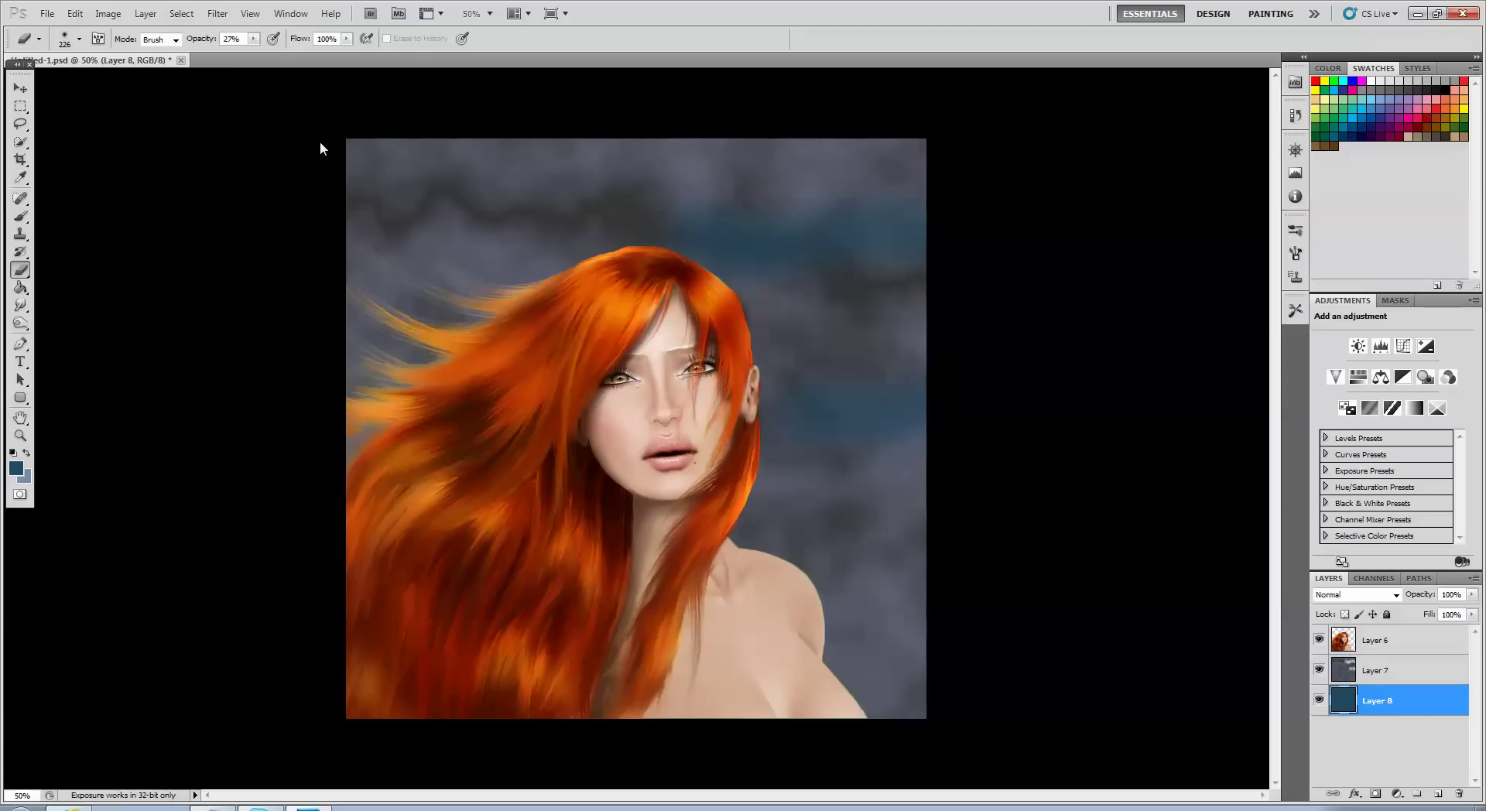
pyautogui.doubleClick(120, 7)
pyautogui.click(103, 14)
pyautogui.moveTo(285, 13)
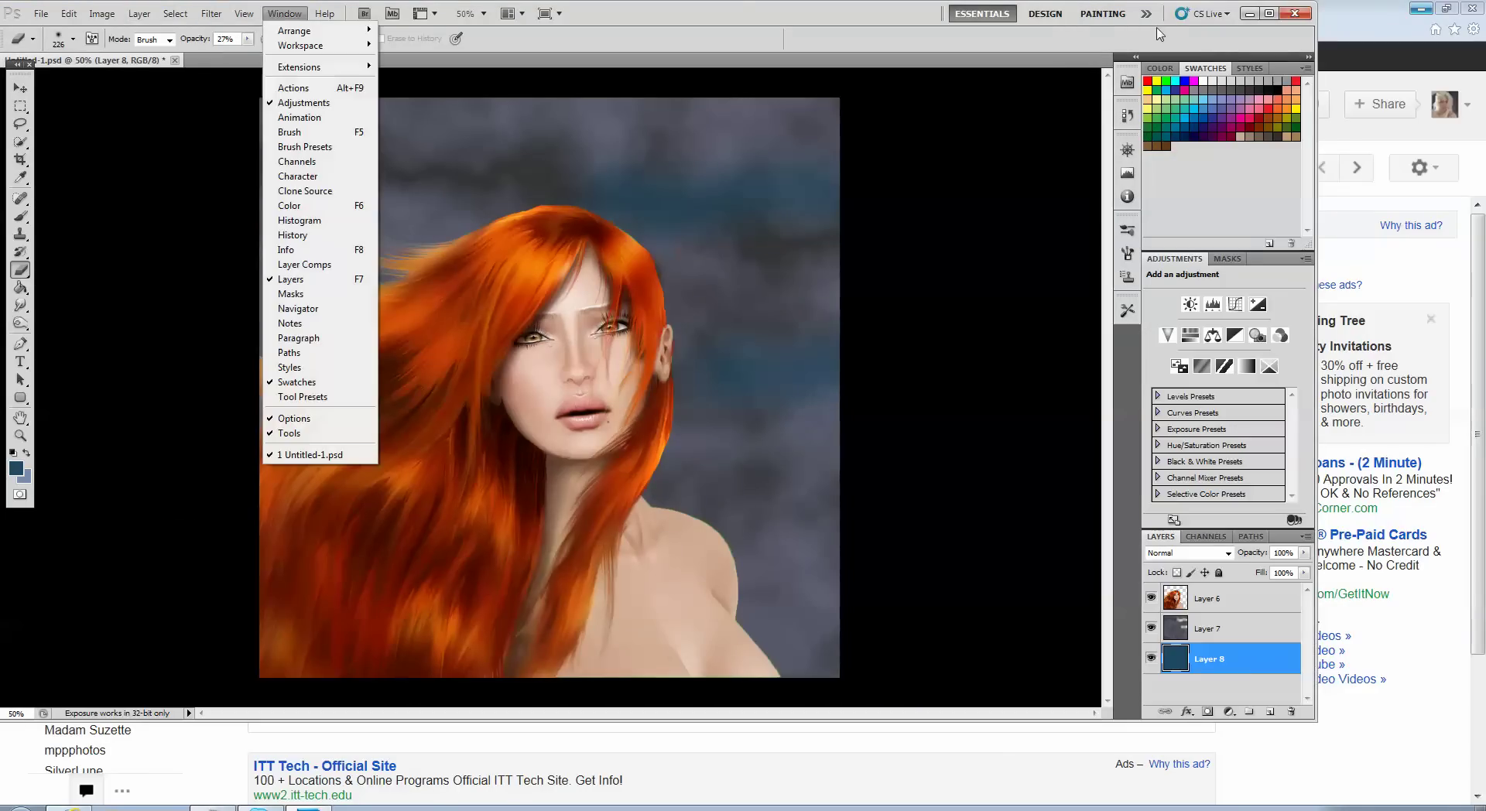
pyautogui.click(1270, 13)
pyautogui.click(1269, 13)
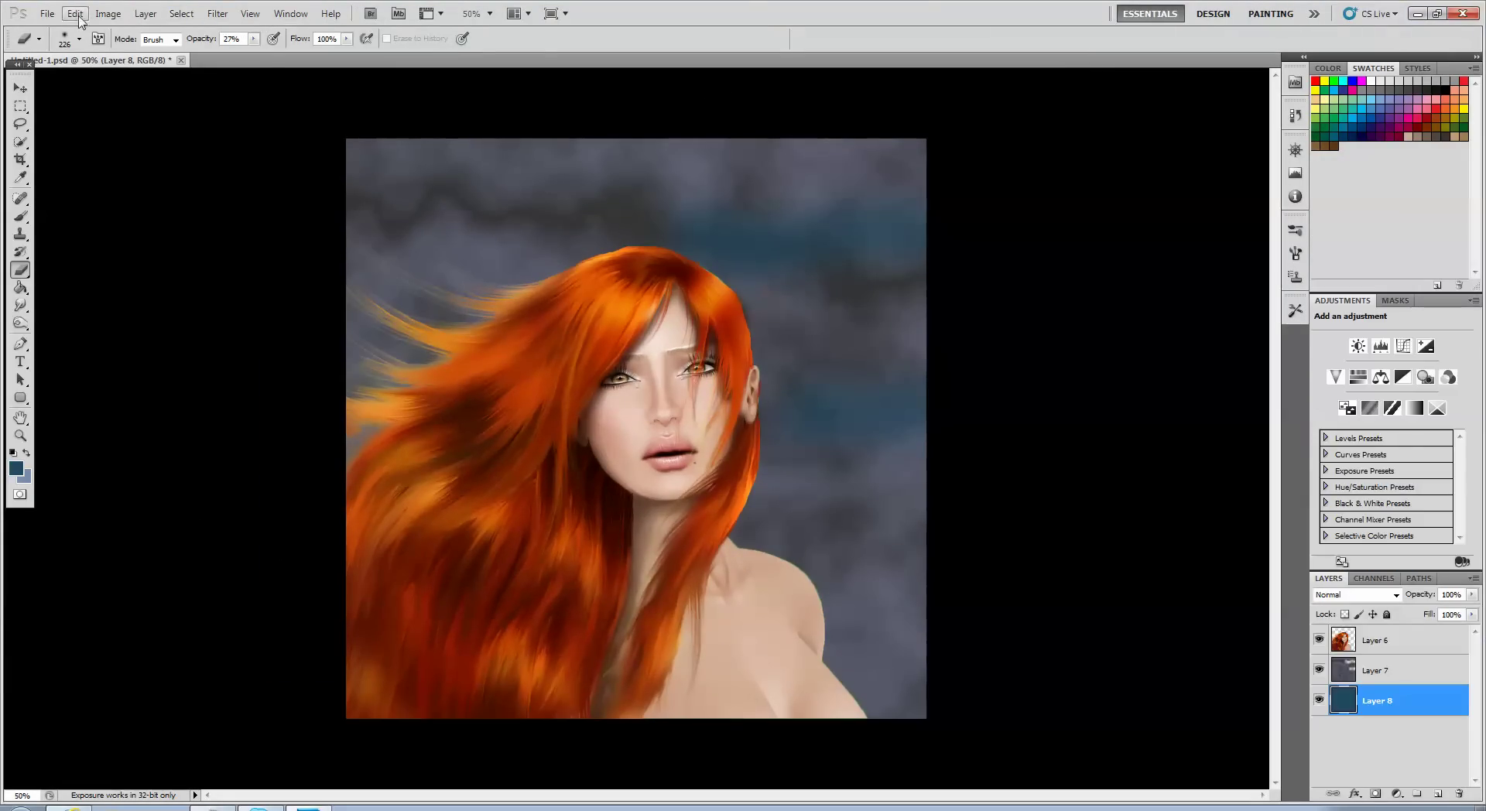
pyautogui.click(108, 14)
pyautogui.moveTo(114, 52)
pyautogui.click(325, 133)
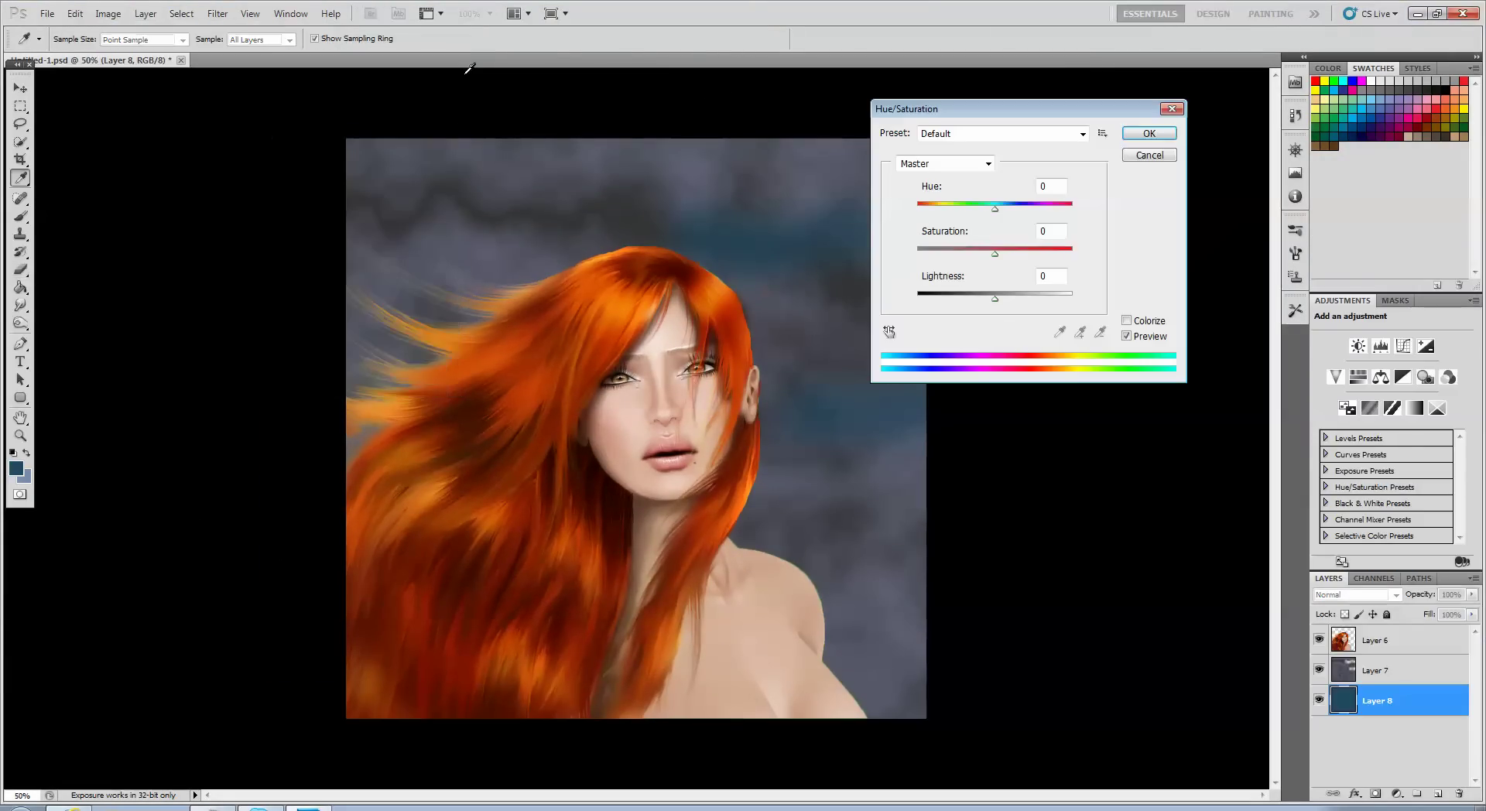
pyautogui.click(947, 253)
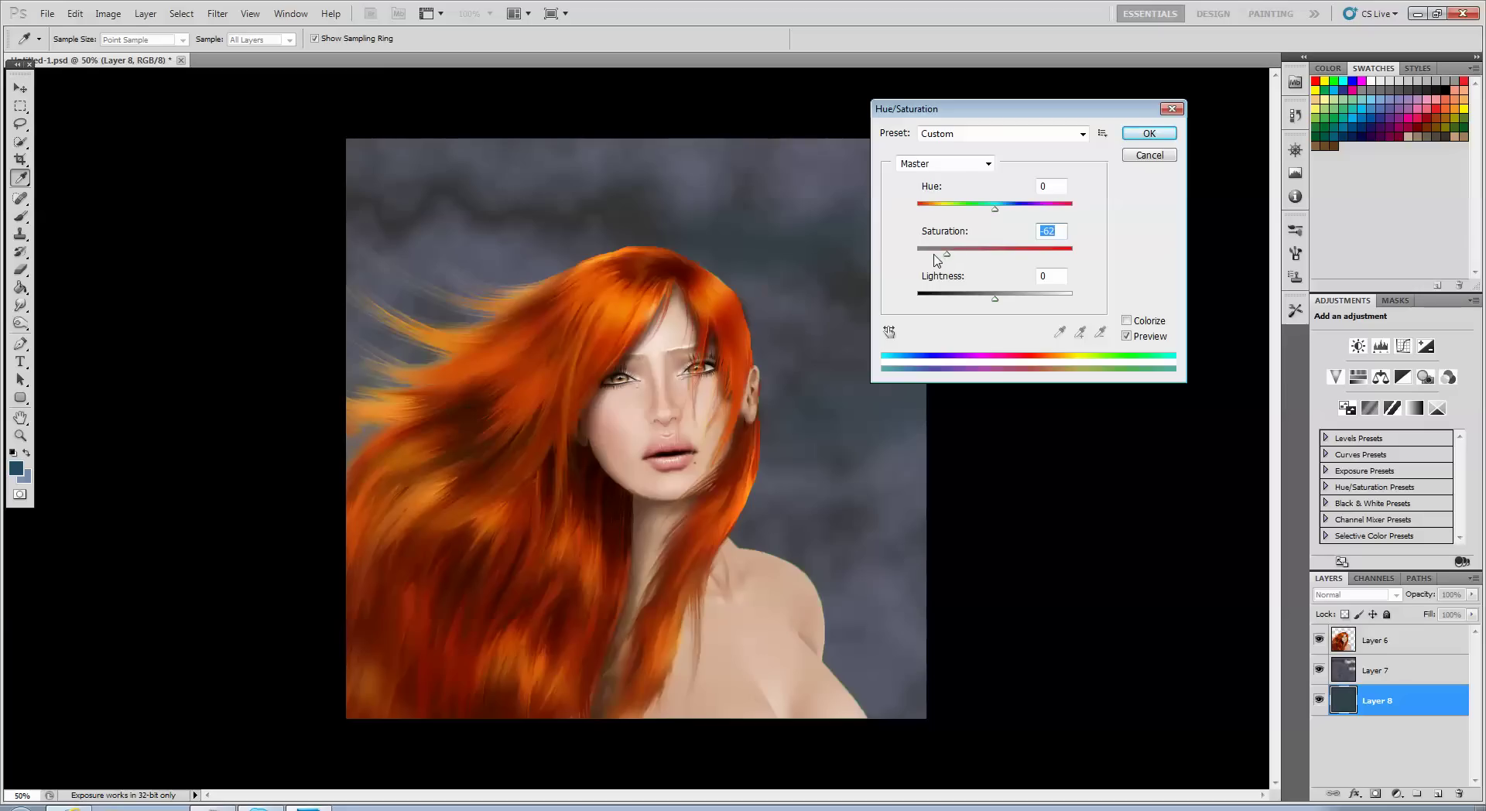
pyautogui.moveTo(1001, 309); pyautogui.dragTo(943, 314)
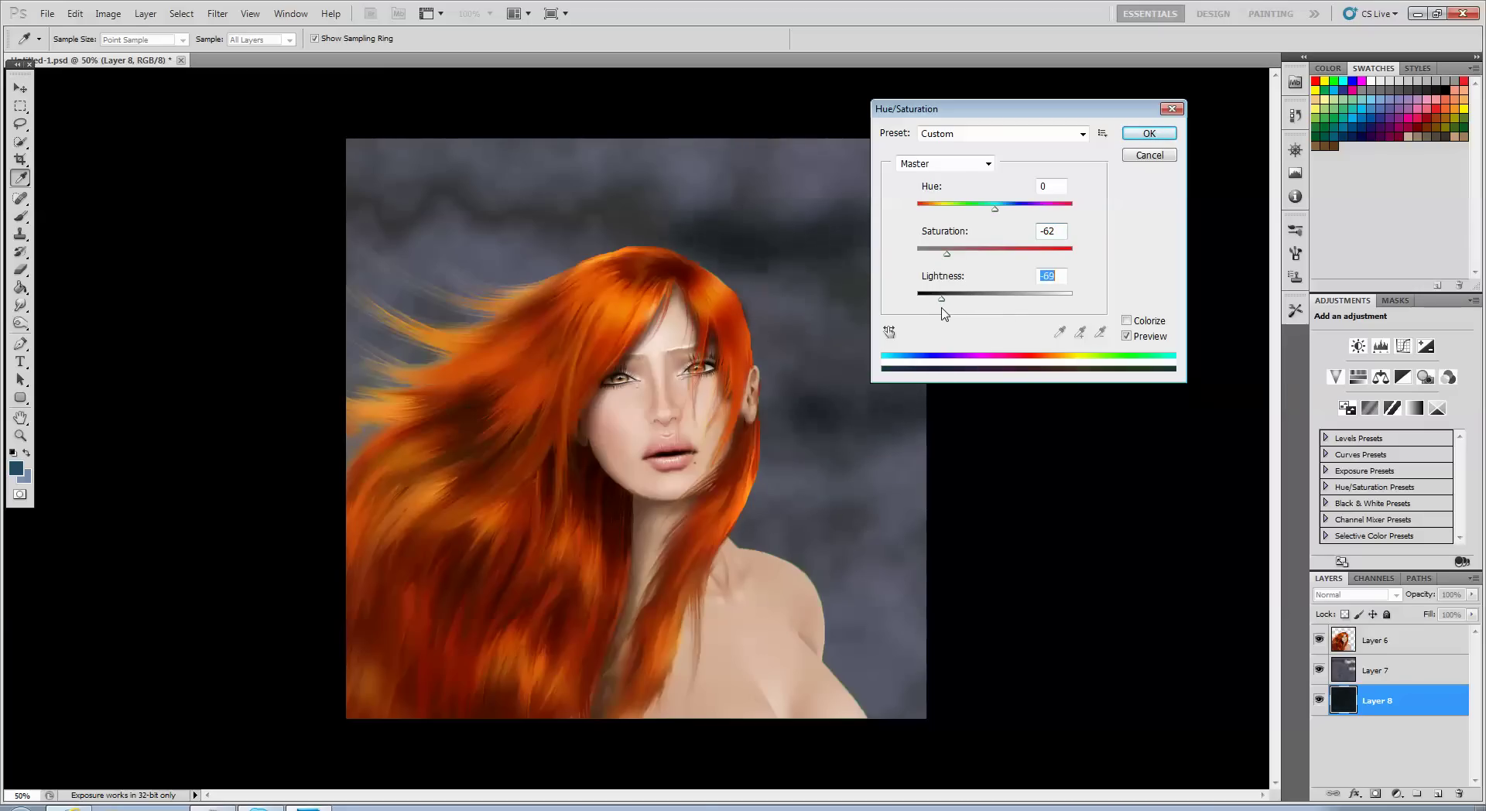
pyautogui.click(1149, 134)
# - Erase the clouds above and left of her head on the cloud layer, enlarging the soft eraser to 504 px
pyautogui.click(1385, 678)
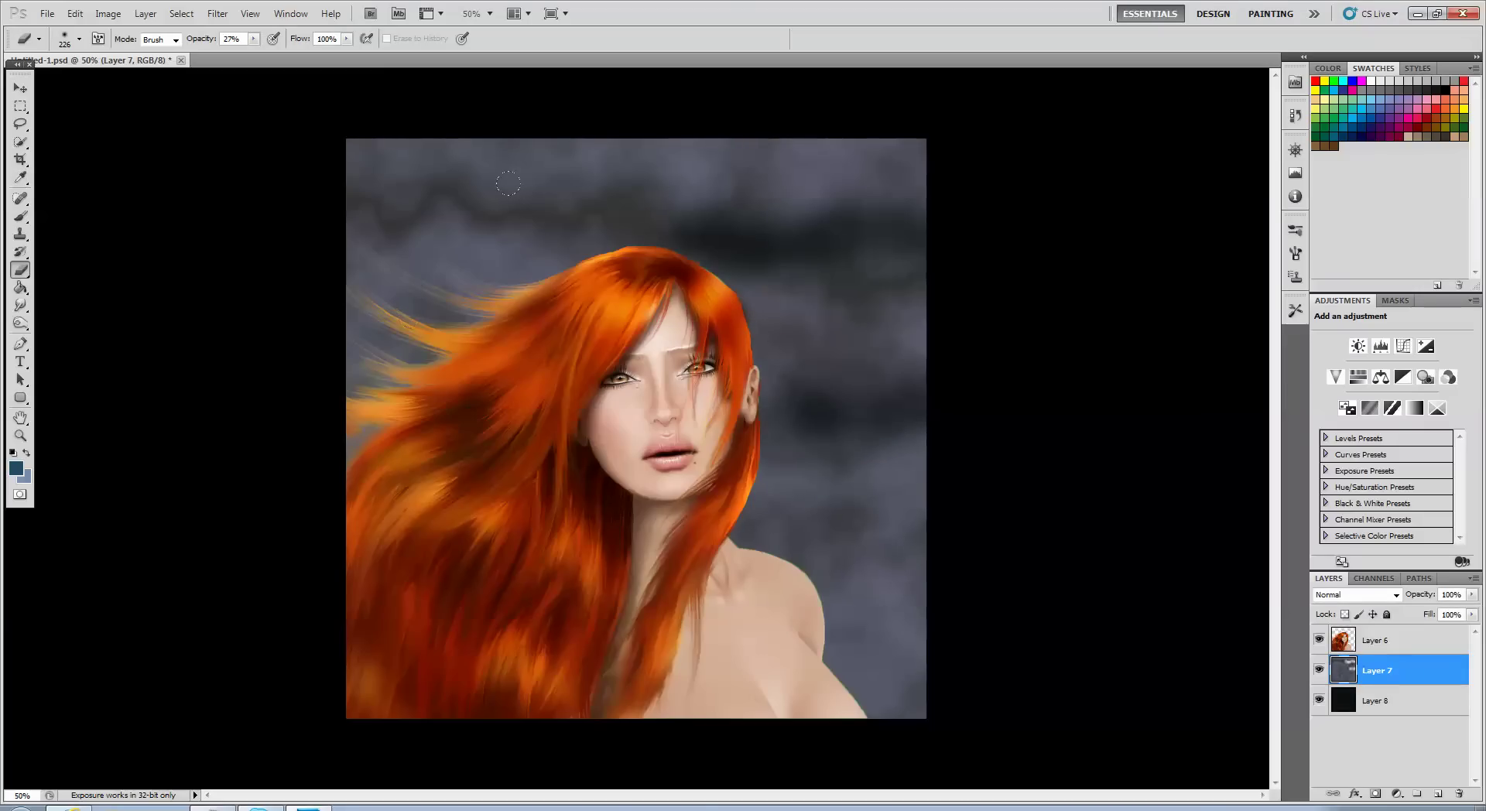
pyautogui.moveTo(508, 183)
pyautogui.mouseDown()
pyautogui.moveTo(538, 205)
pyautogui.moveTo(675, 161)
pyautogui.moveTo(697, 171)
pyautogui.moveTo(489, 151)
pyautogui.moveTo(421, 116)
pyautogui.moveTo(410, 147)
pyautogui.mouseUp()
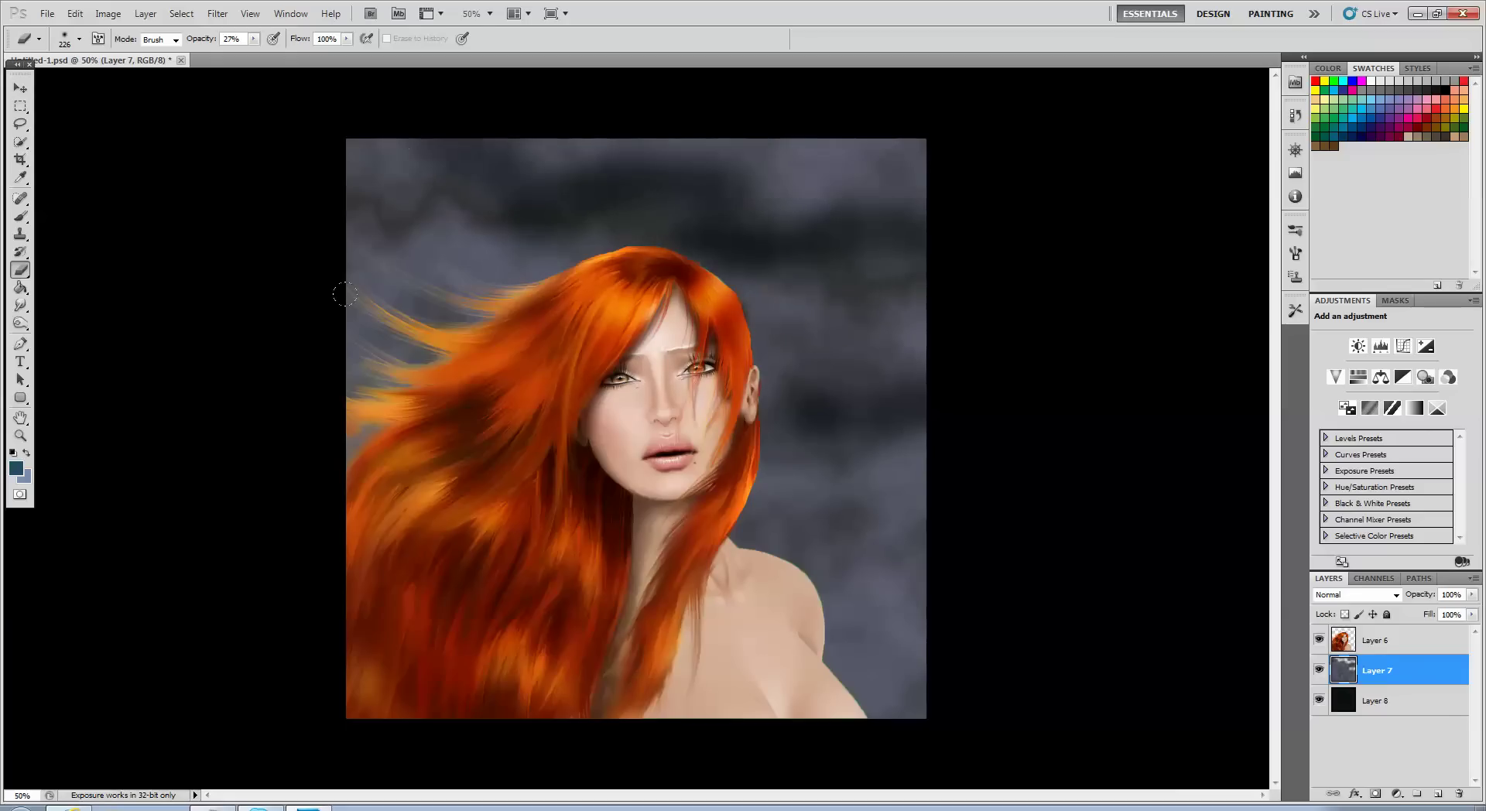
pyautogui.click(79, 39)
pyautogui.moveTo(127, 83); pyautogui.dragTo(161, 84)
pyautogui.moveTo(507, 247)
pyautogui.mouseDown()
pyautogui.moveTo(402, 203)
pyautogui.moveTo(385, 174)
pyautogui.mouseUp()
pyautogui.moveTo(631, 230); pyautogui.dragTo(600, 213)
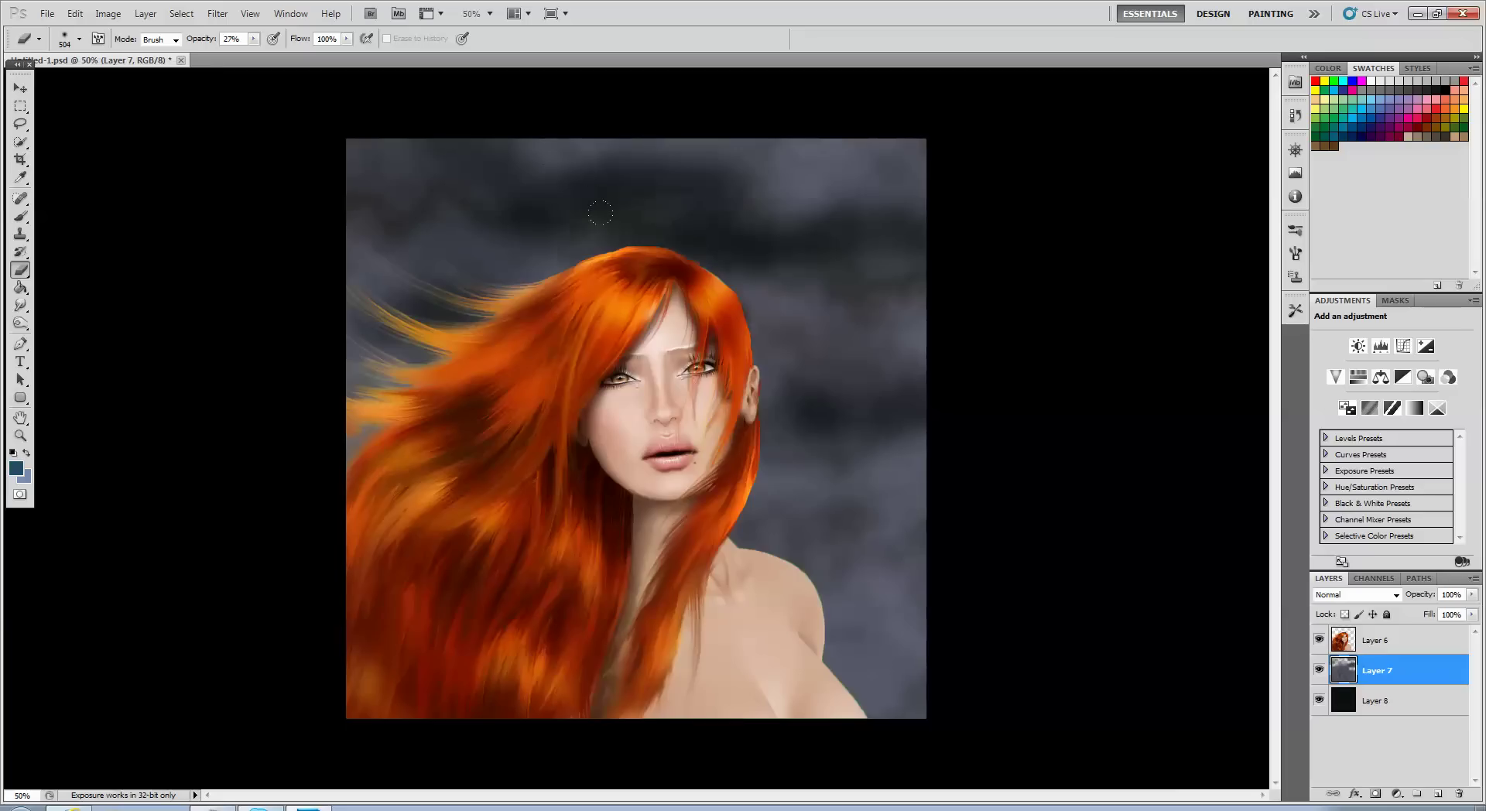
# - Erase more of the cloud layer around the whole figure with the 504 px eraser to let the dark layer through
pyautogui.moveTo(829, 182); pyautogui.dragTo(809, 139)
pyautogui.moveTo(875, 174); pyautogui.dragTo(839, 140)
pyautogui.moveTo(874, 313); pyautogui.dragTo(844, 270)
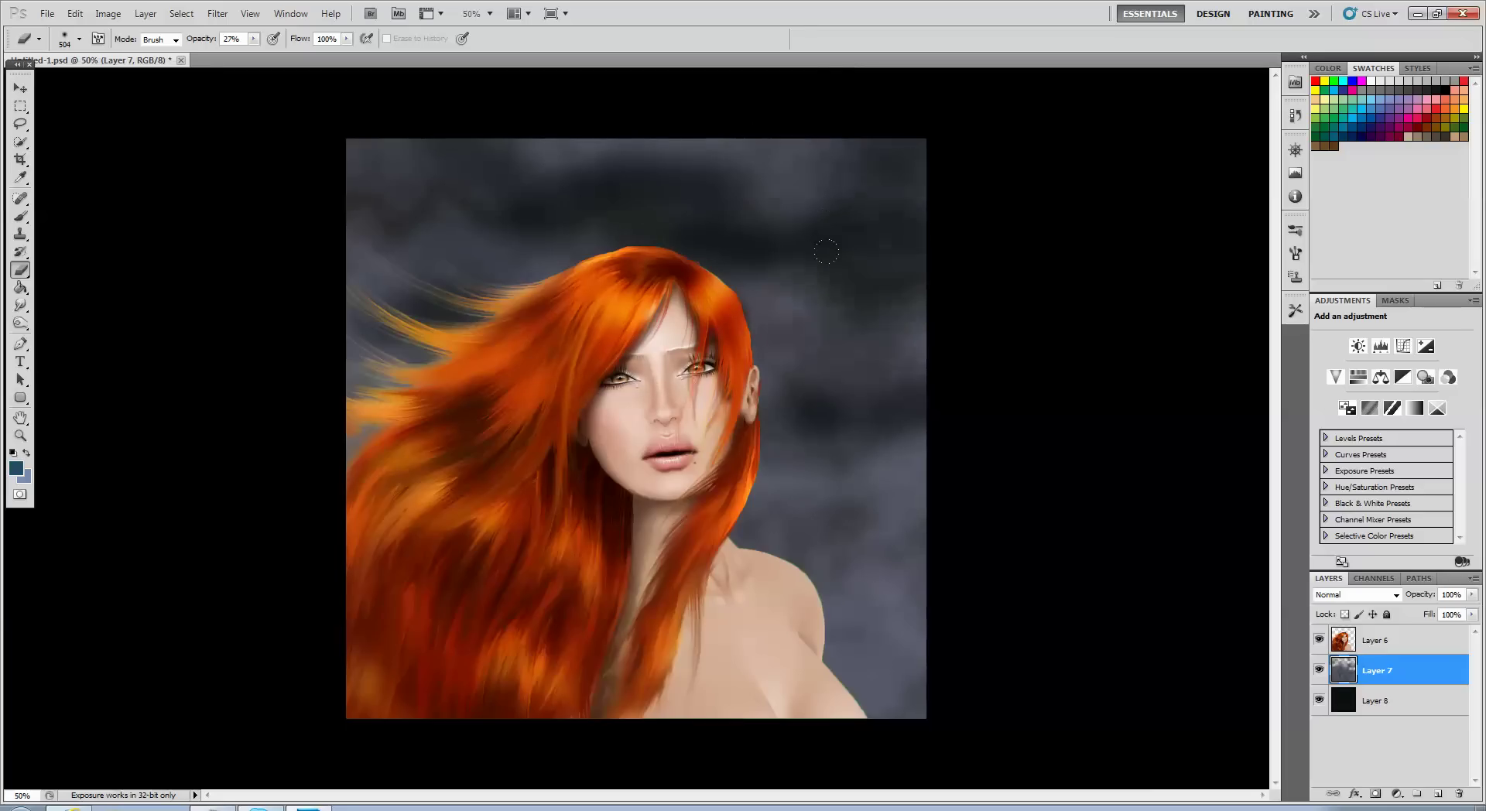
pyautogui.moveTo(865, 592)
pyautogui.mouseDown()
pyautogui.moveTo(824, 546)
pyautogui.moveTo(832, 534)
pyautogui.moveTo(882, 612)
pyautogui.mouseUp()
pyautogui.moveTo(553, 283); pyautogui.dragTo(417, 164)
pyautogui.moveTo(770, 341)
pyautogui.mouseDown()
pyautogui.moveTo(777, 314)
pyautogui.moveTo(808, 309)
pyautogui.mouseUp()
pyautogui.moveTo(766, 174); pyautogui.dragTo(739, 159)
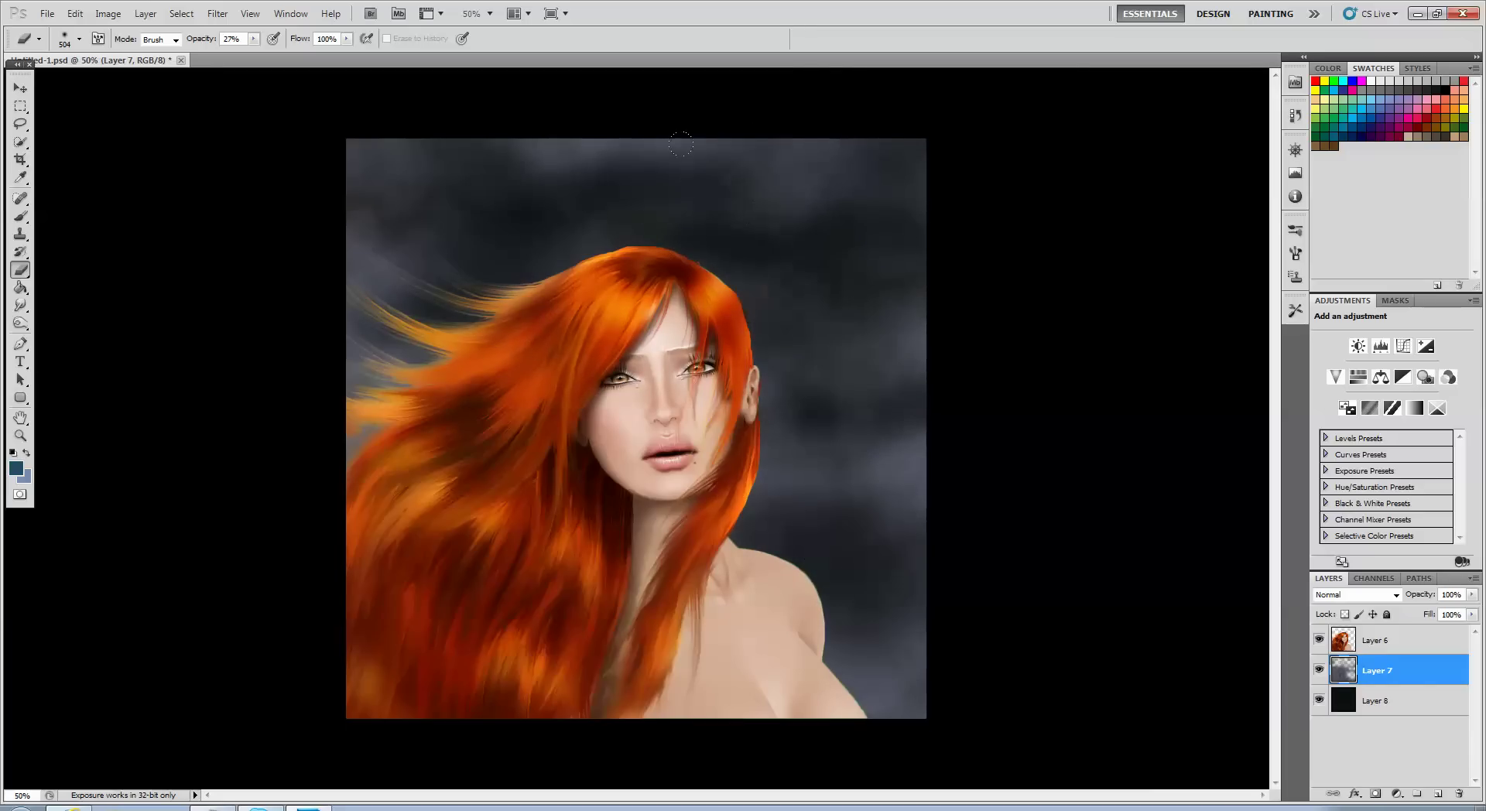
pyautogui.moveTo(395, 364)
pyautogui.mouseDown()
pyautogui.moveTo(313, 334)
pyautogui.moveTo(315, 449)
pyautogui.mouseUp()
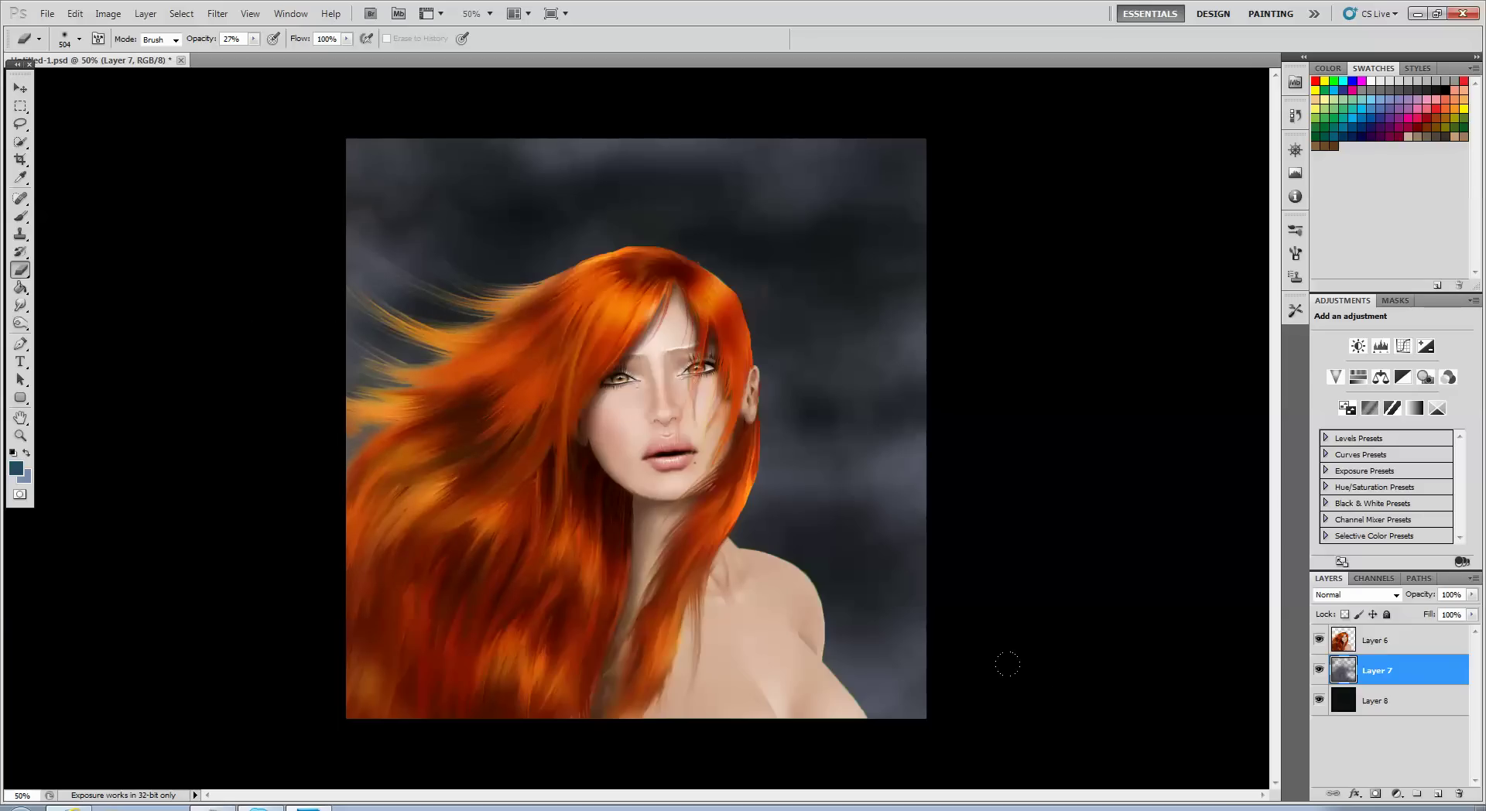
# - Merge the cloud layer down into the dark layer and adjust the result with Brightness/Contrast, setting brightness to 138 and contrast to its minimum
pyautogui.click(145, 13)
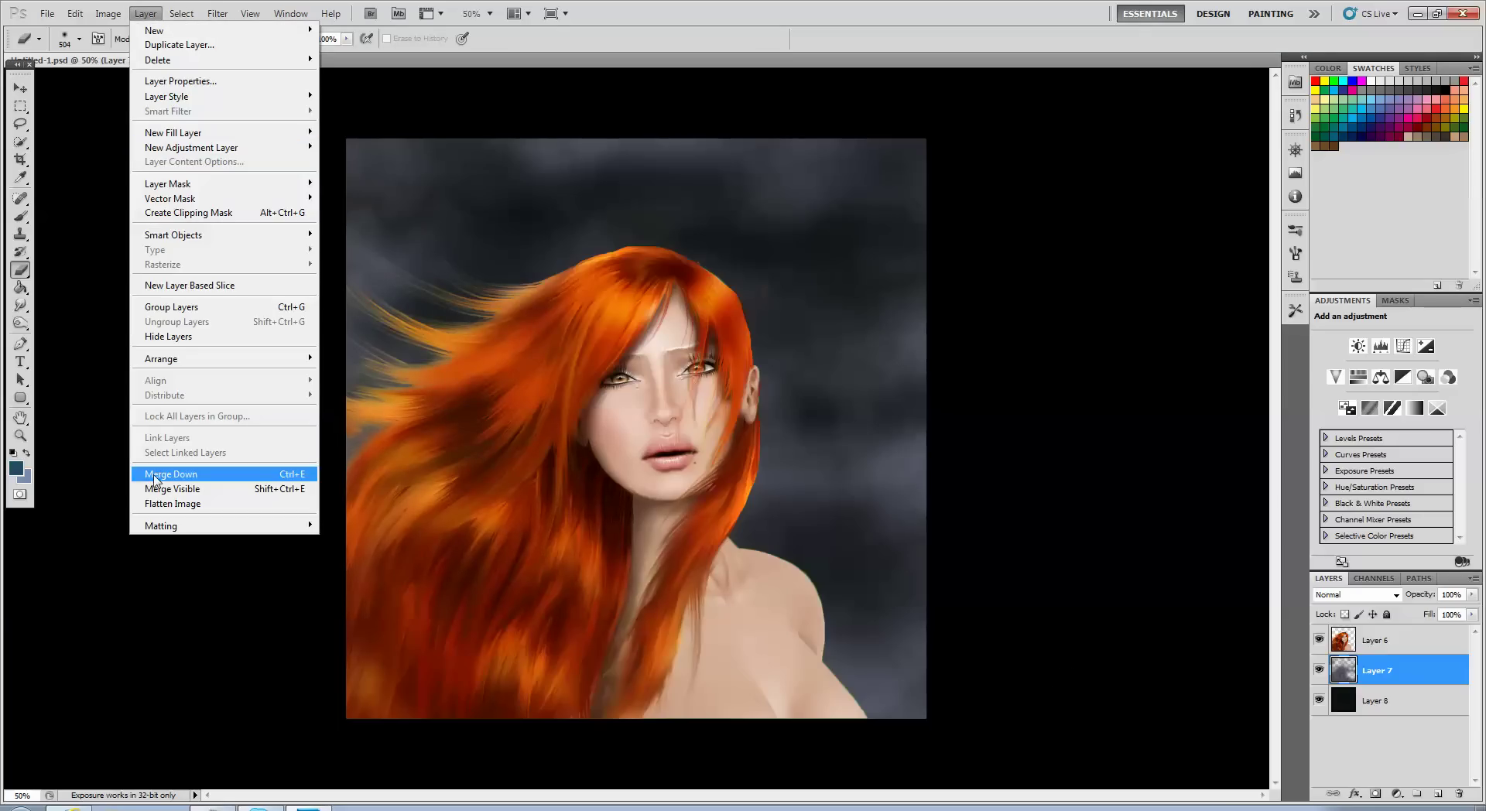
pyautogui.click(155, 479)
pyautogui.click(107, 13)
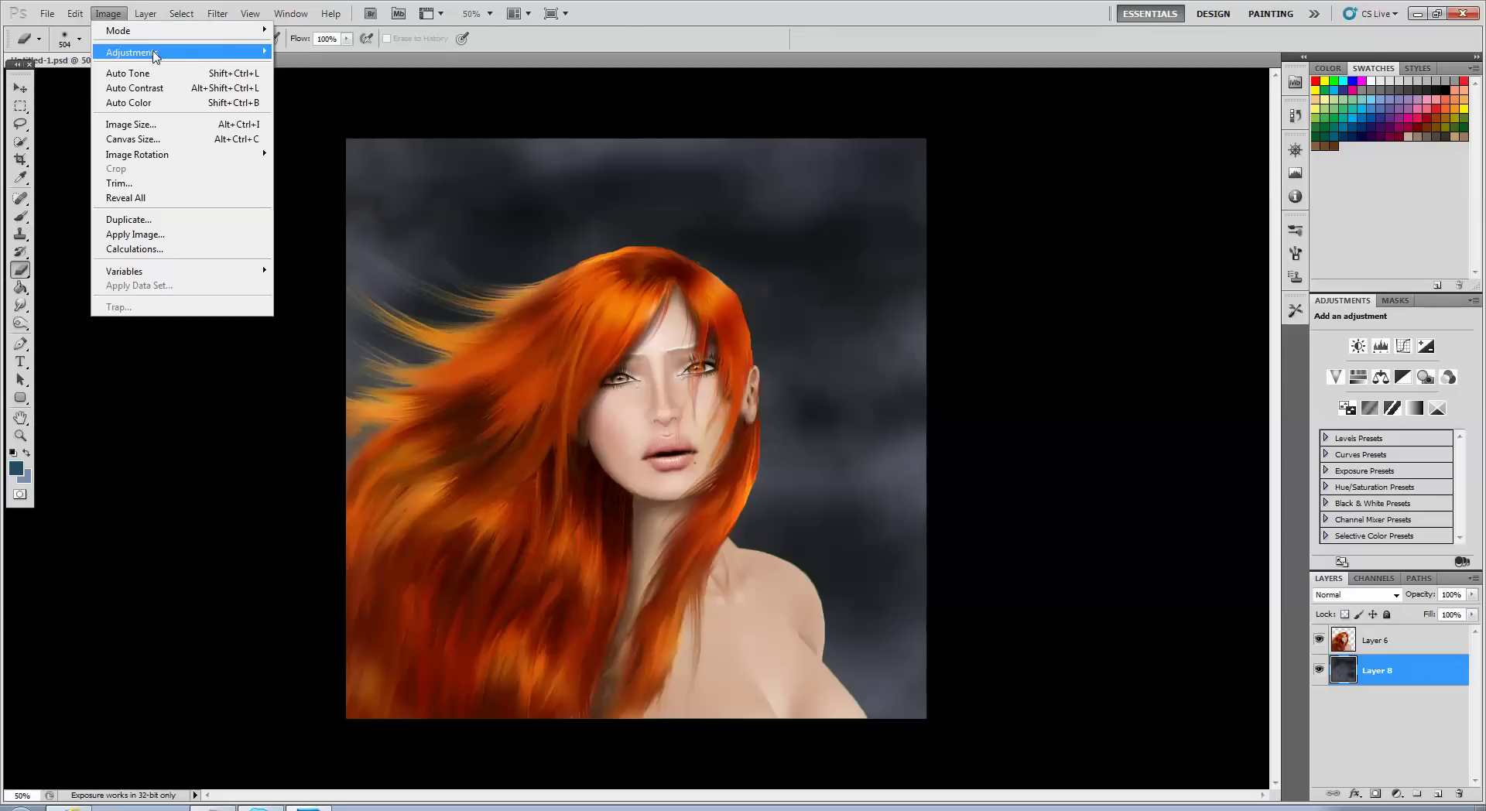
pyautogui.moveTo(151, 47)
pyautogui.click(314, 57)
pyautogui.moveTo(603, 155); pyautogui.dragTo(671, 158)
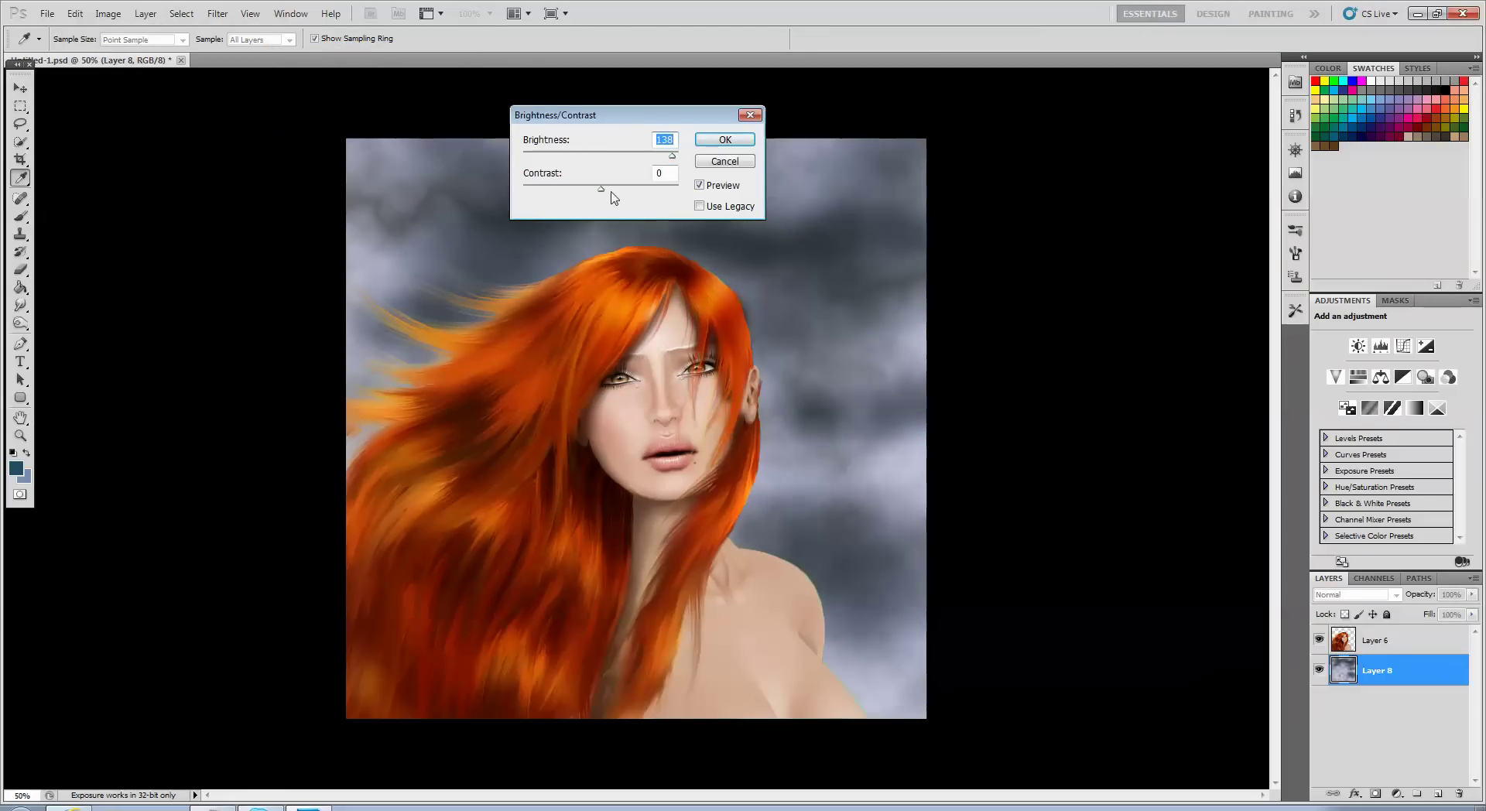
pyautogui.moveTo(601, 189); pyautogui.dragTo(425, 194)
pyautogui.click(703, 139)
pyautogui.press('b')
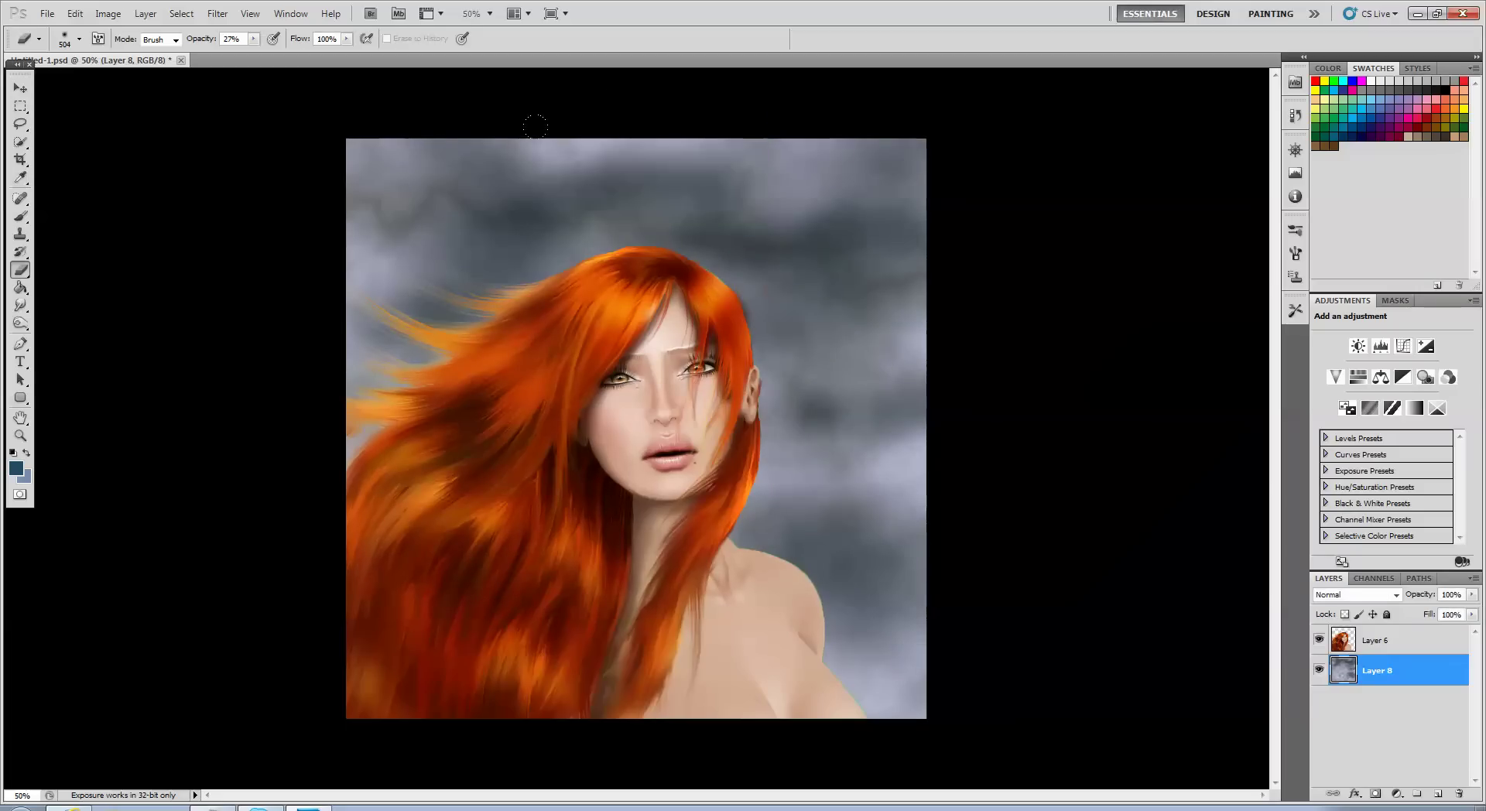